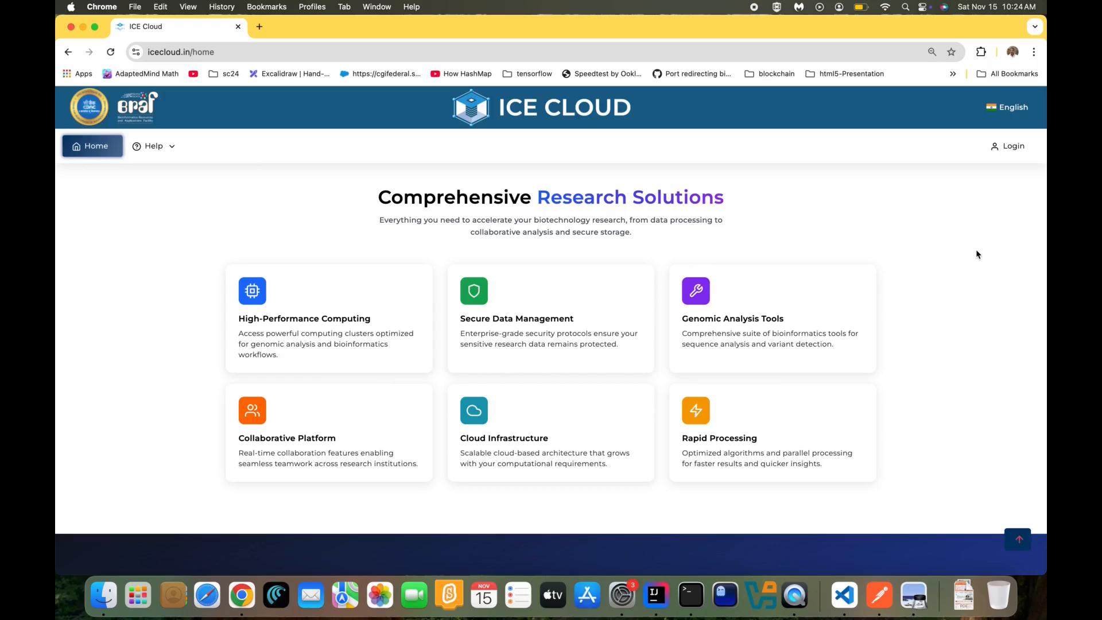
Log in to ICE Cloud by entering the username and choosing the saved password
scroll(977, 254, "down", 8)
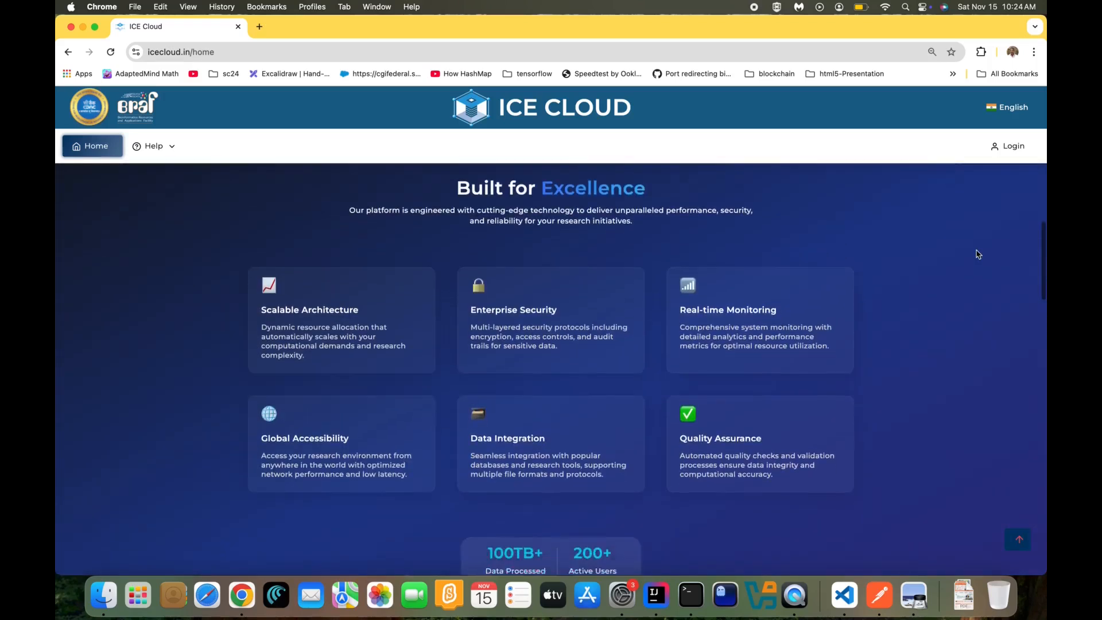
scroll(978, 254, "up", 1)
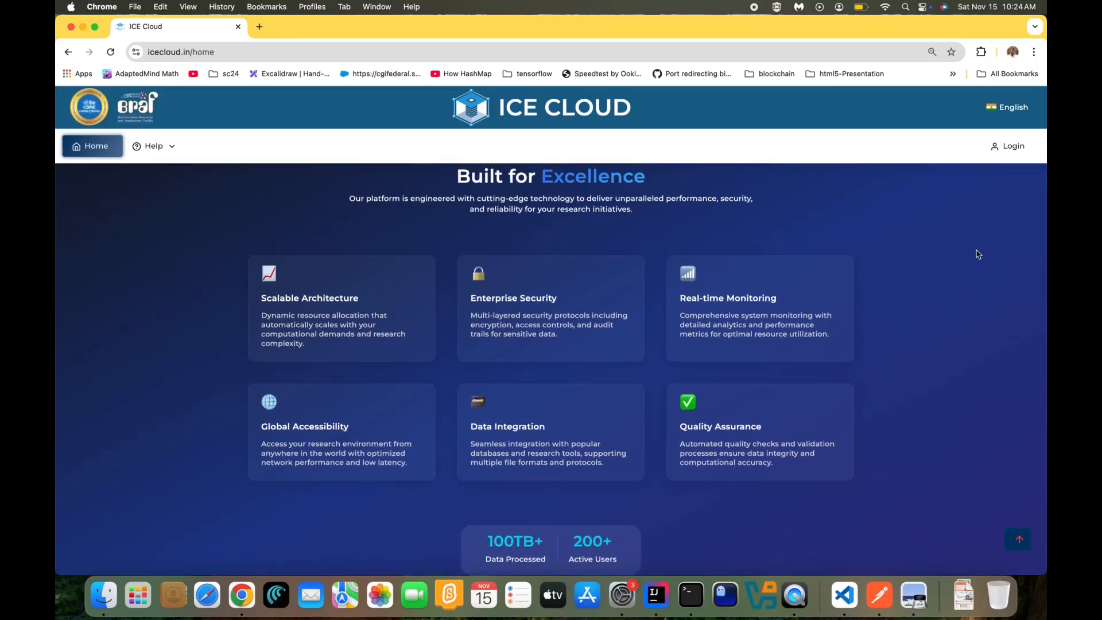
scroll(978, 255, "down", 7)
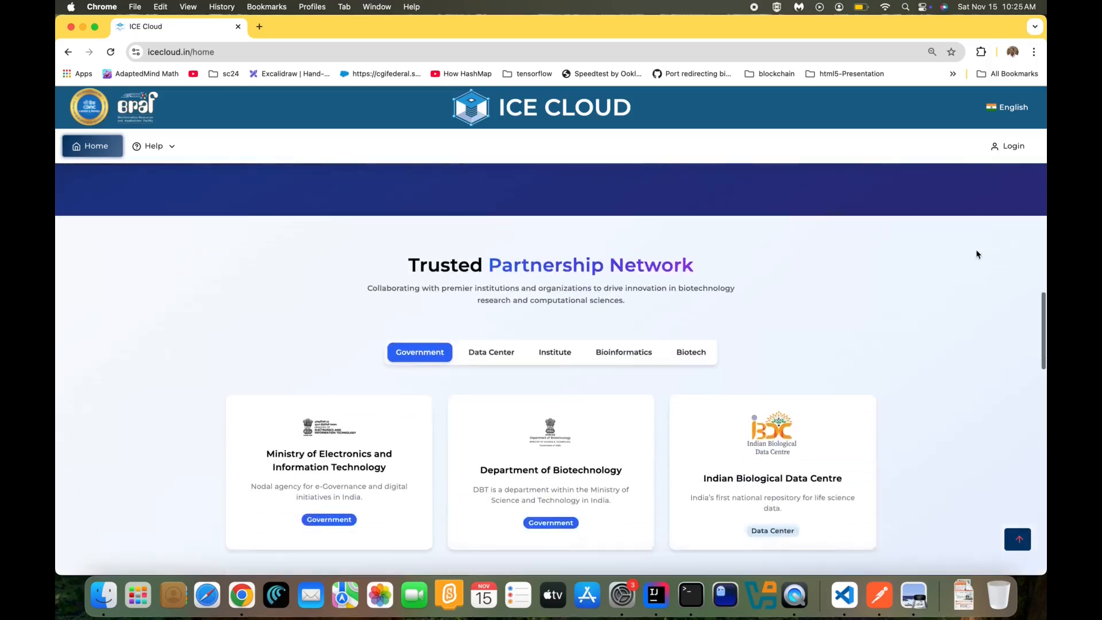
scroll(977, 254, "down", 3)
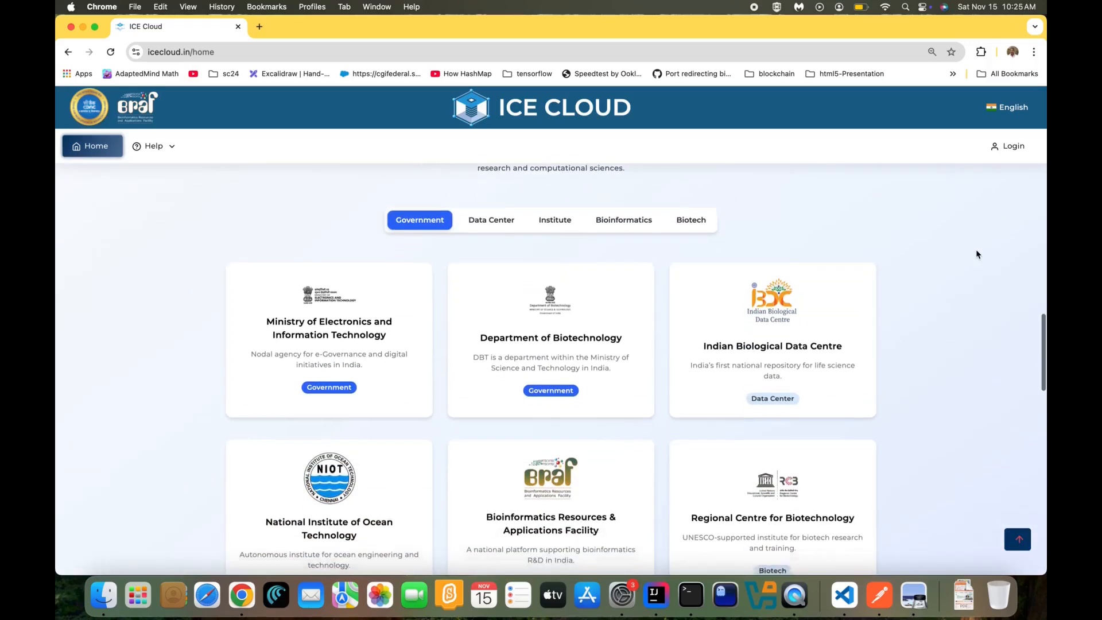
scroll(977, 255, "down", 1)
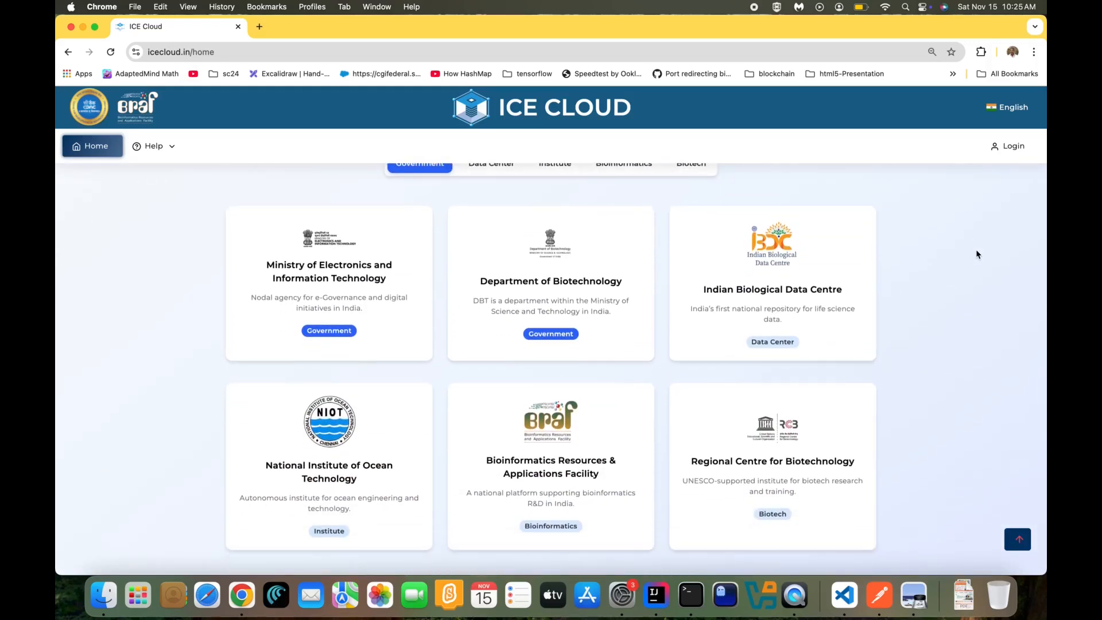
scroll(976, 254, "down", 8)
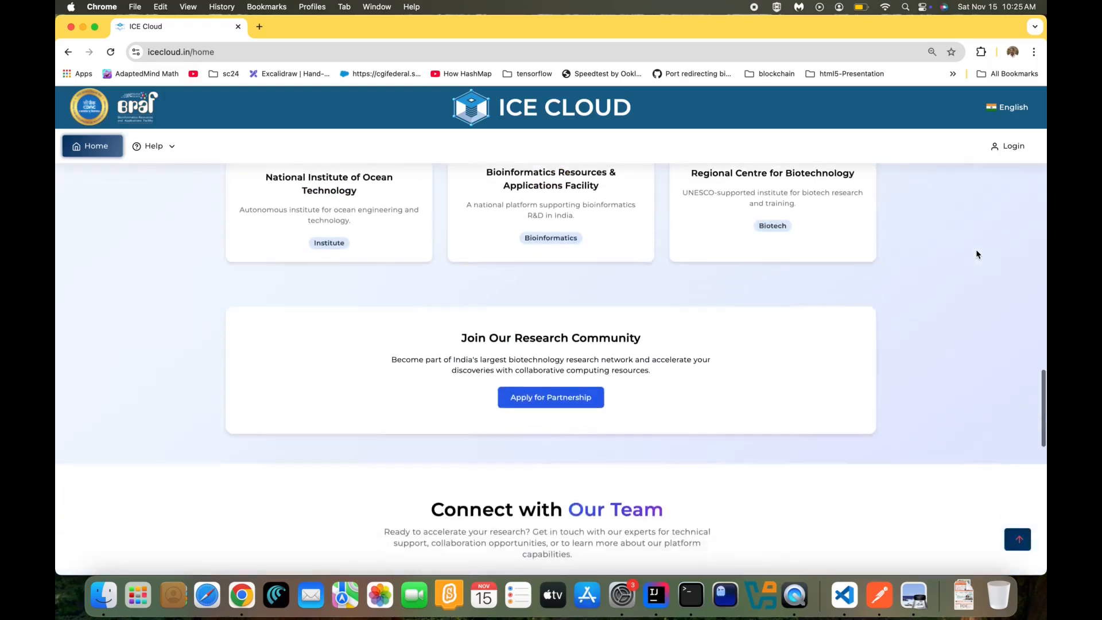
scroll(977, 254, "down", 12)
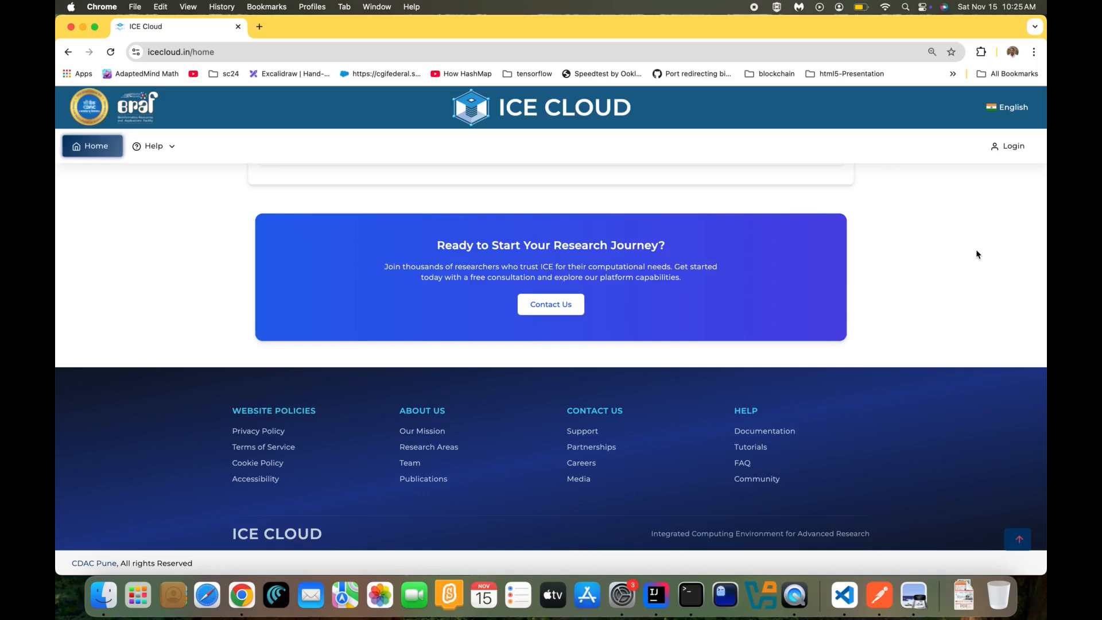
scroll(977, 254, "up", 20)
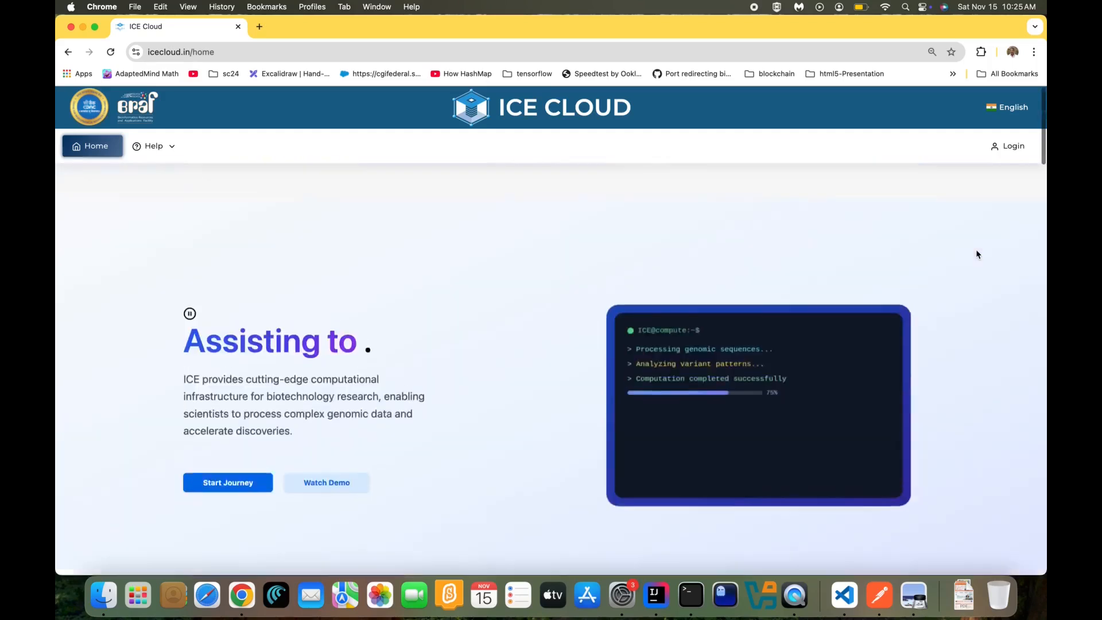
left_click(1000, 146)
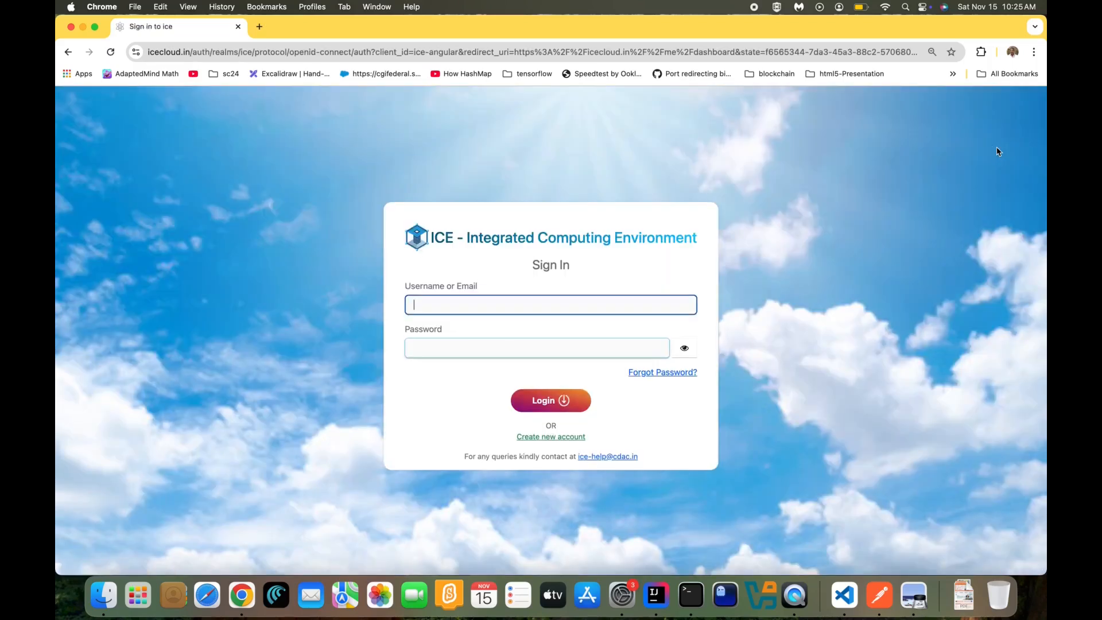
type("icede")
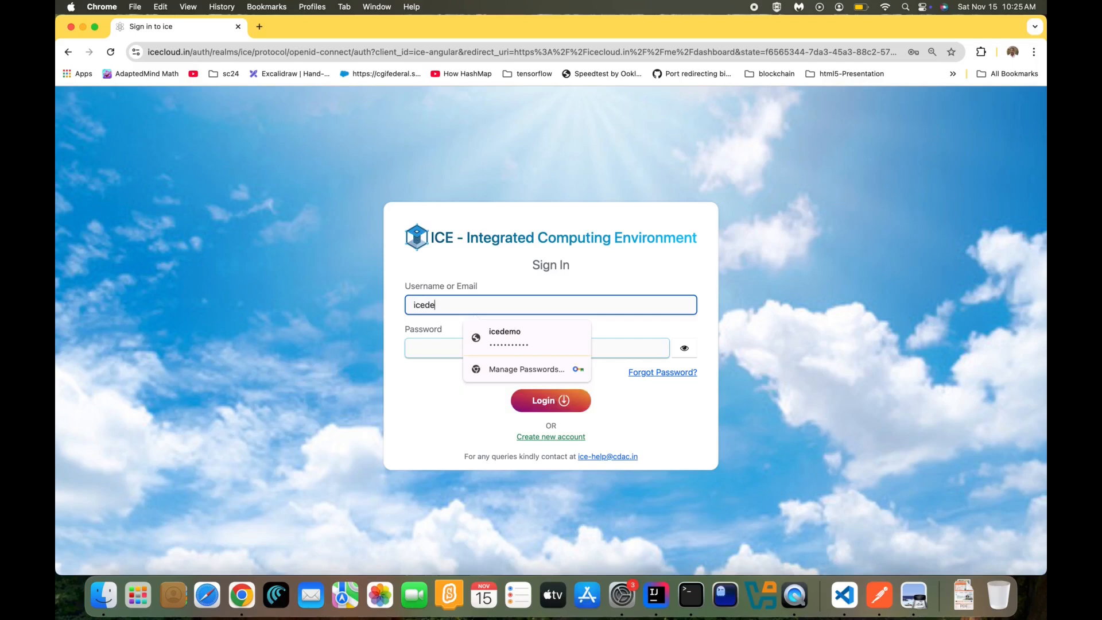
left_click(568, 340)
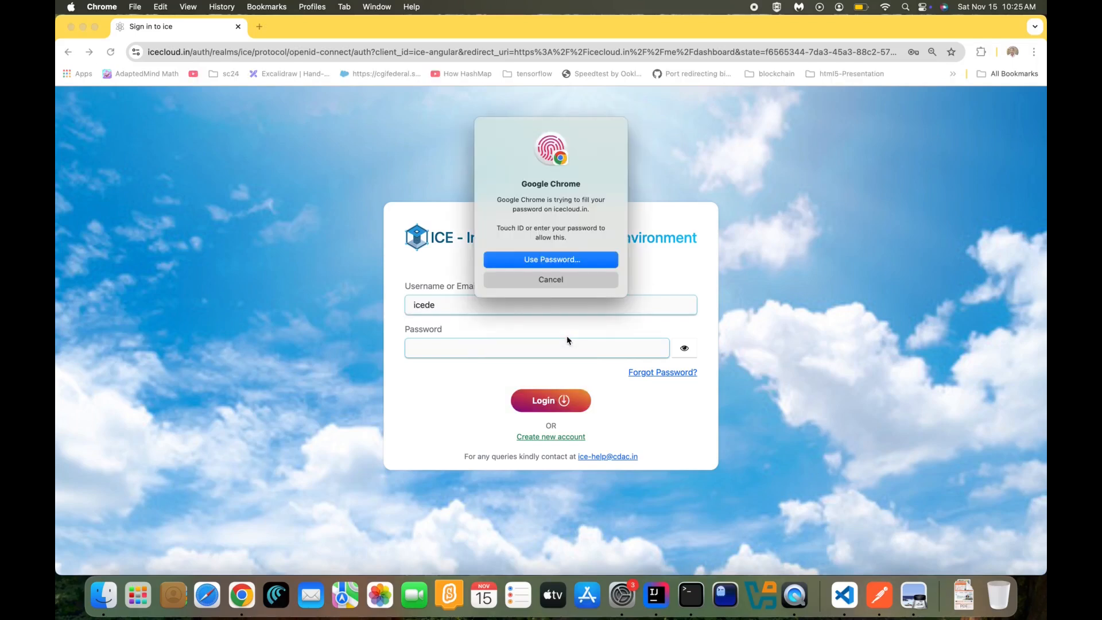
left_click(555, 404)
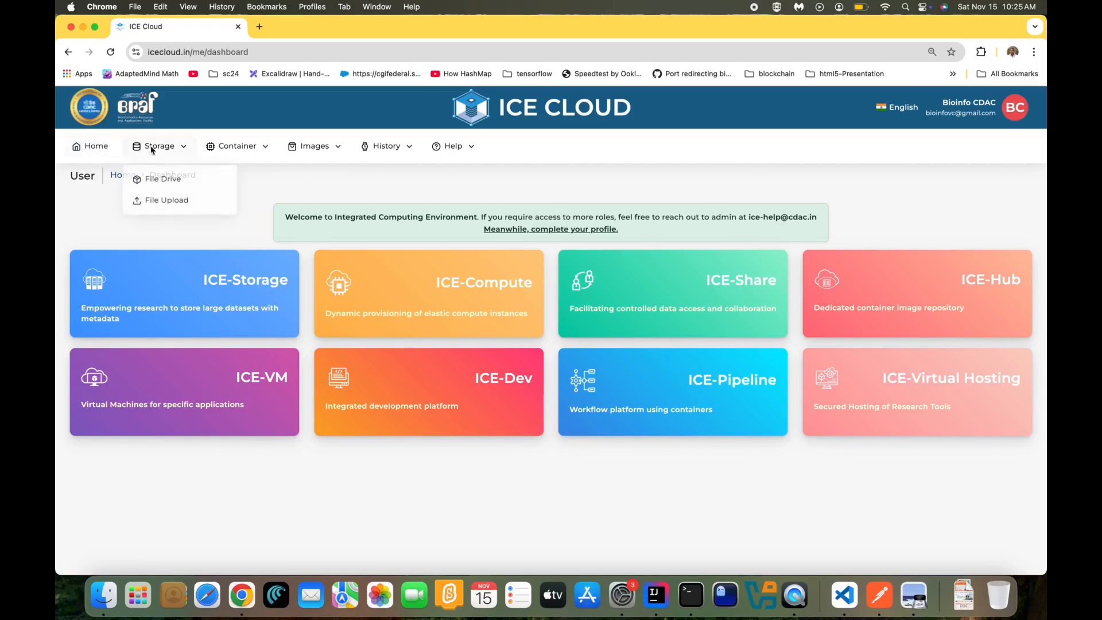
Open File Drive from the Storage menu and view both pages of My Drive folders
mouse_move(241, 147)
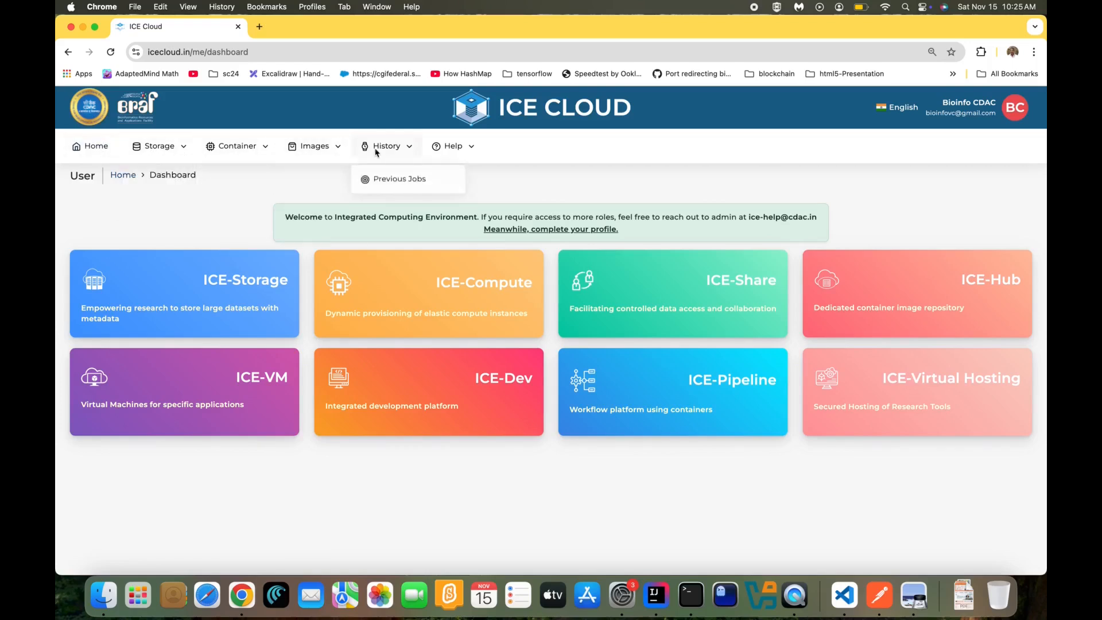
mouse_move(158, 147)
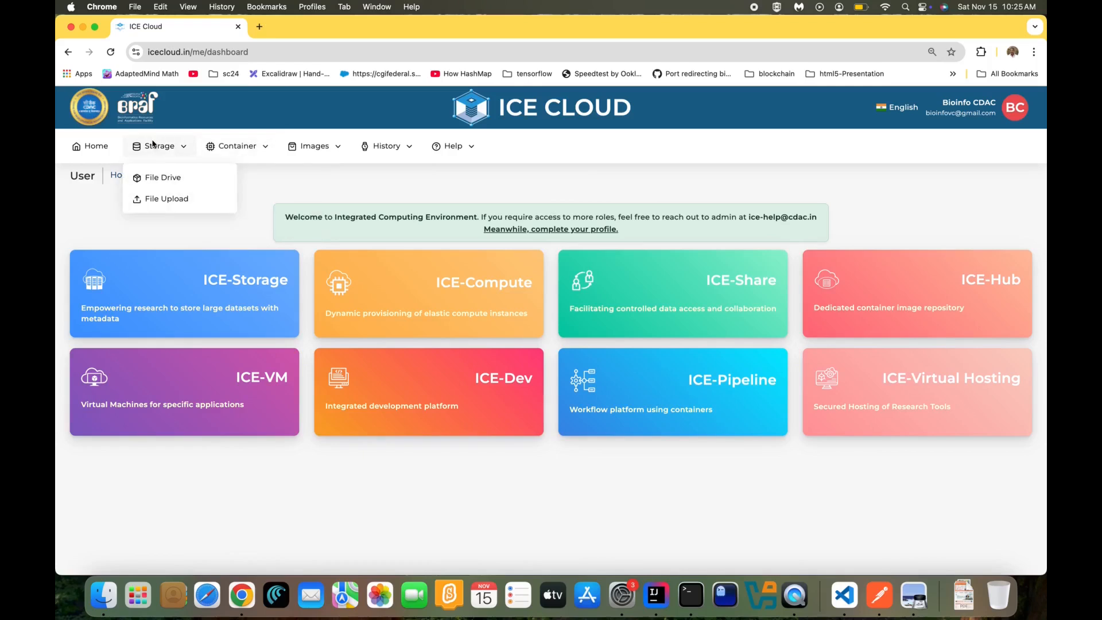
left_click(165, 178)
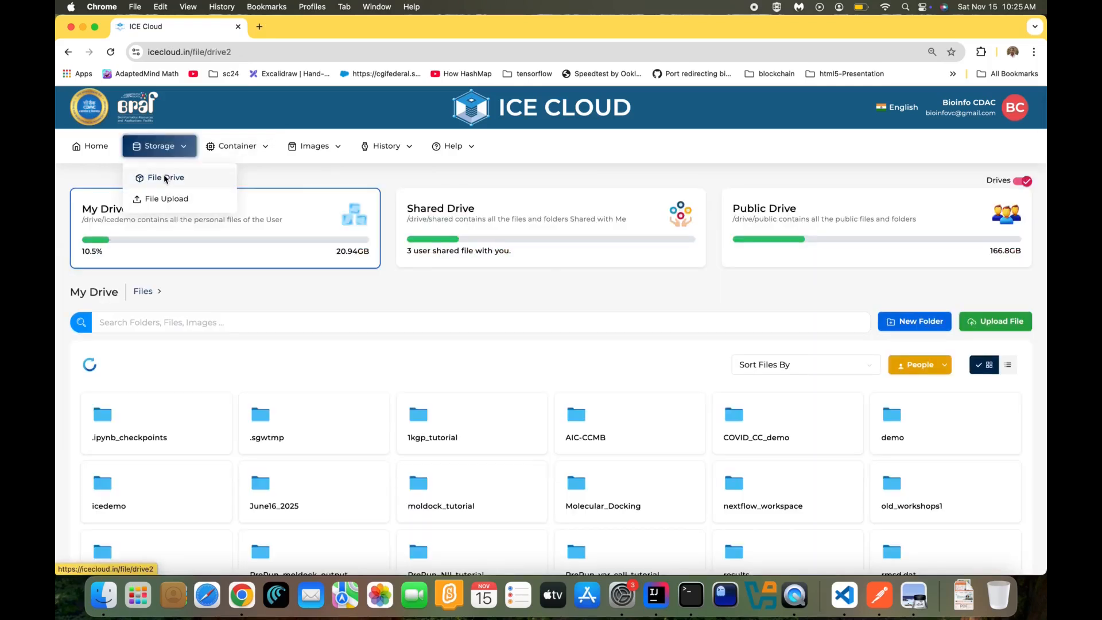
mouse_move(373, 165)
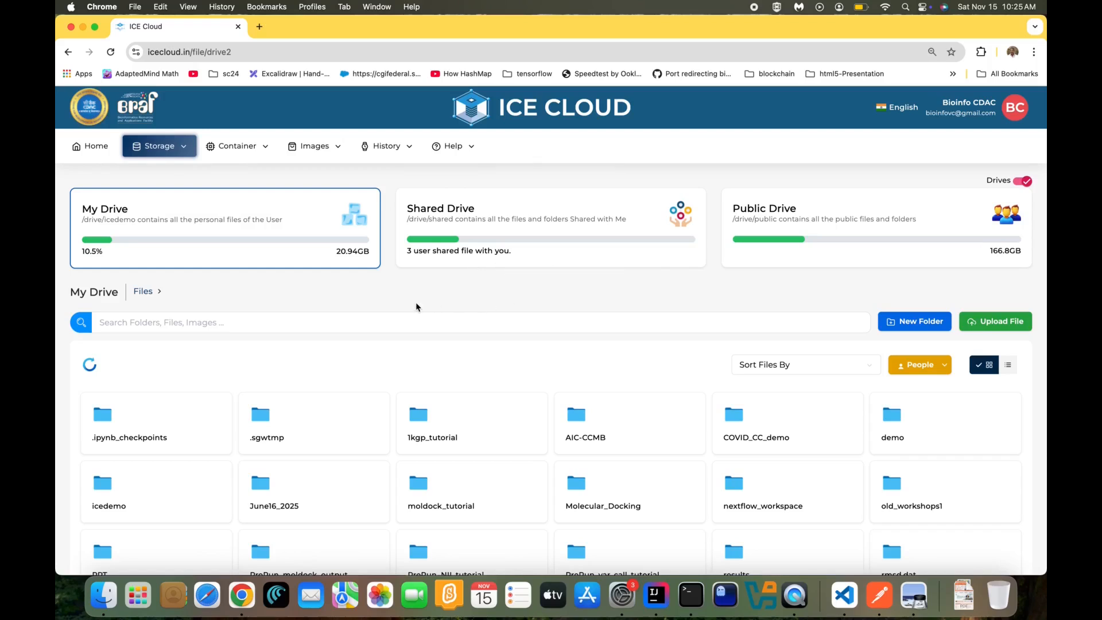
scroll(440, 350, "down", 3)
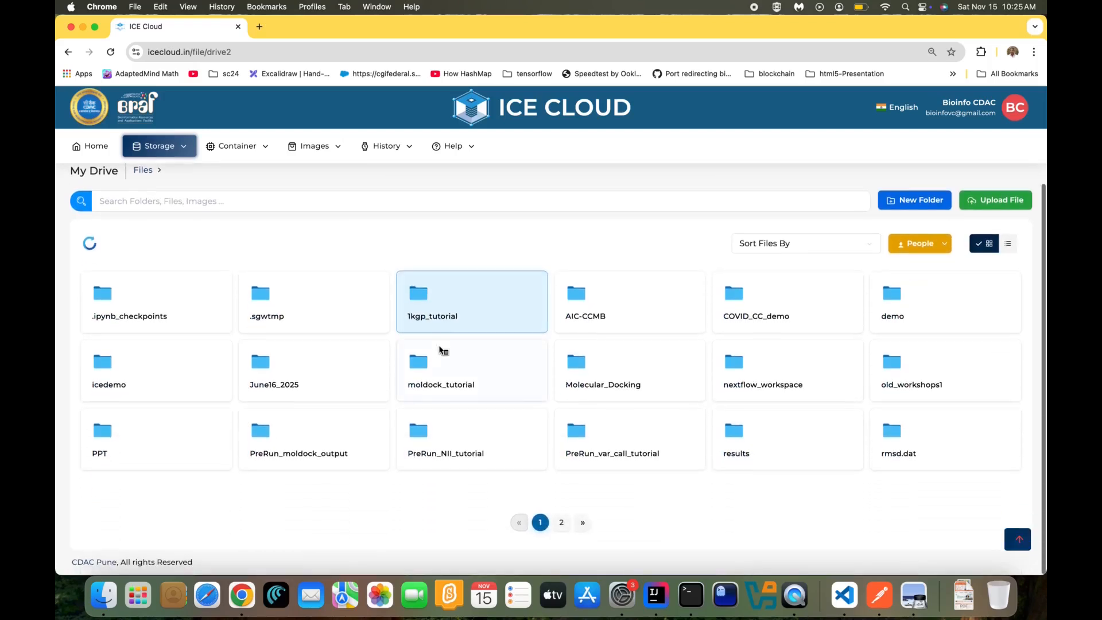
left_click(562, 523)
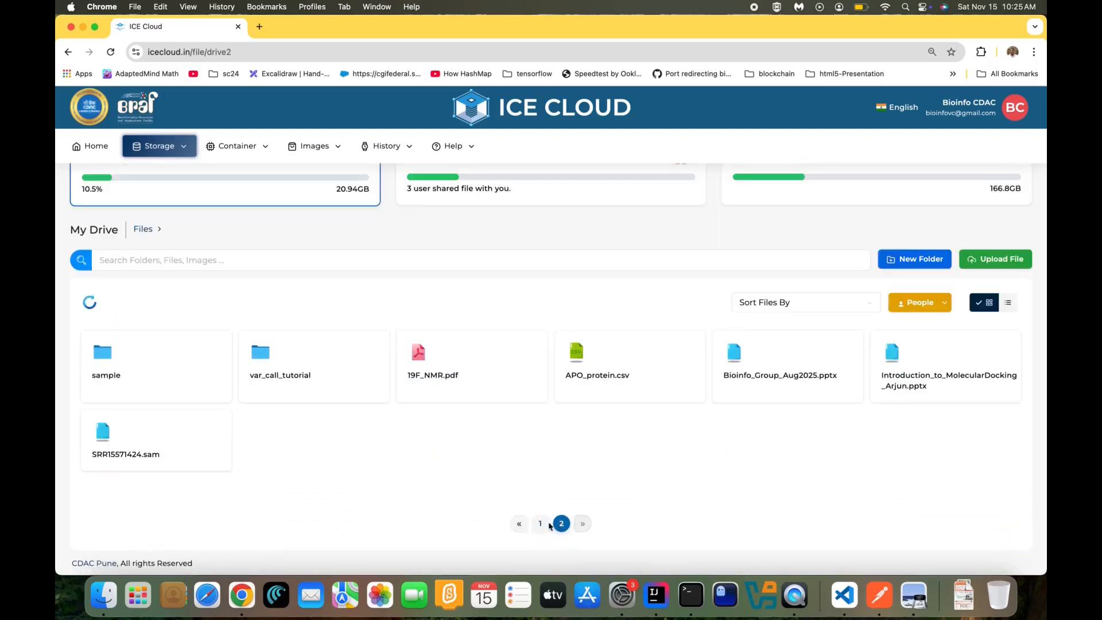
left_click(539, 524)
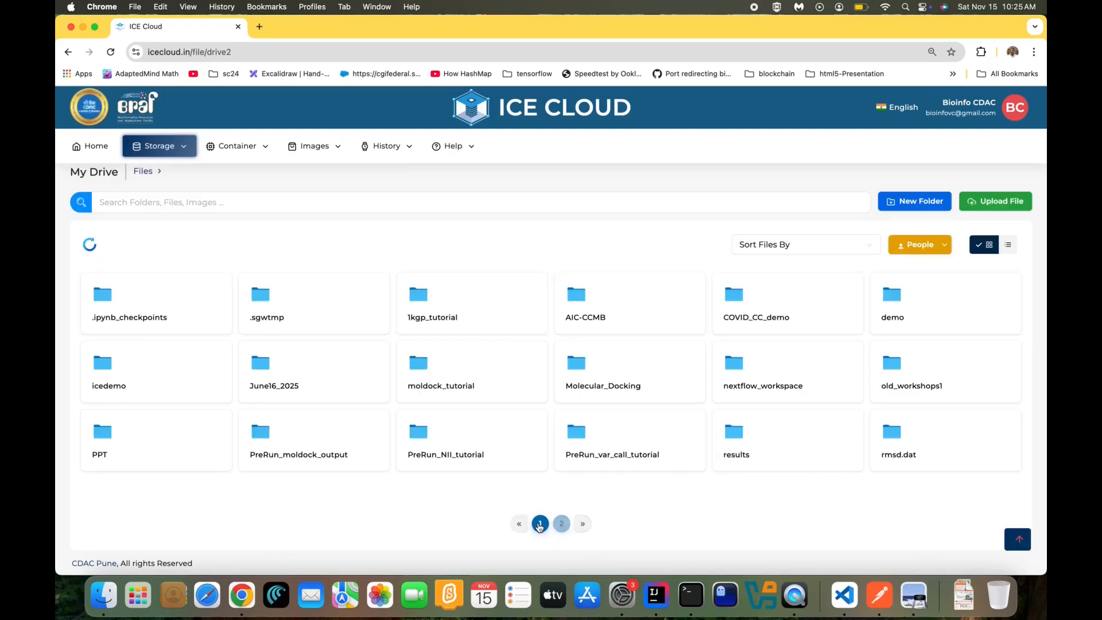
scroll(541, 517, "up", 2)
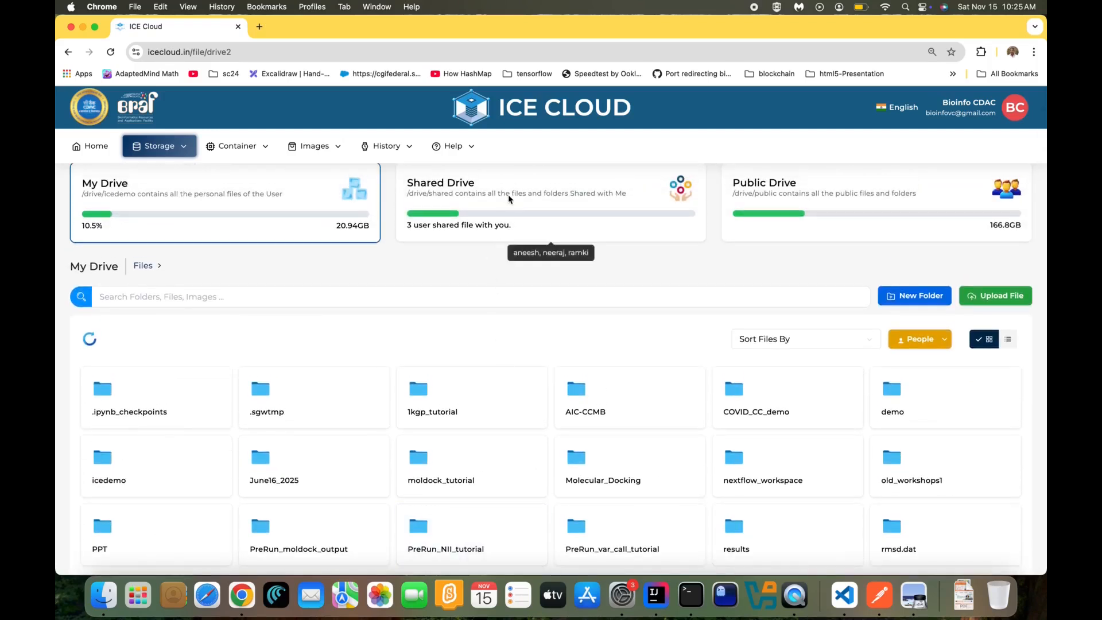
left_click(510, 214)
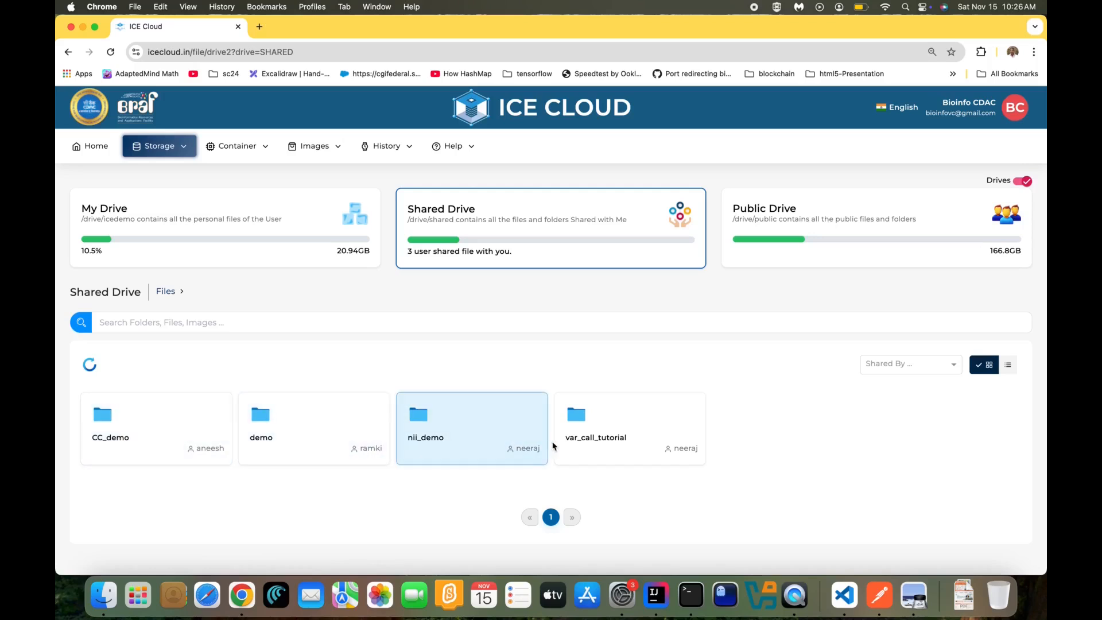
left_click(809, 236)
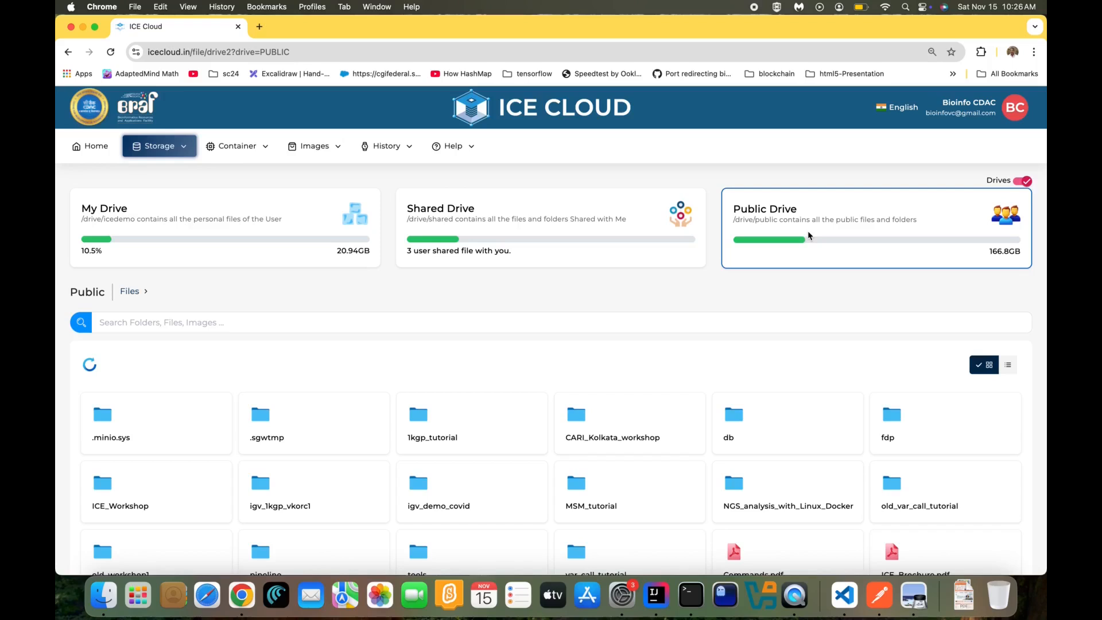
left_click(252, 218)
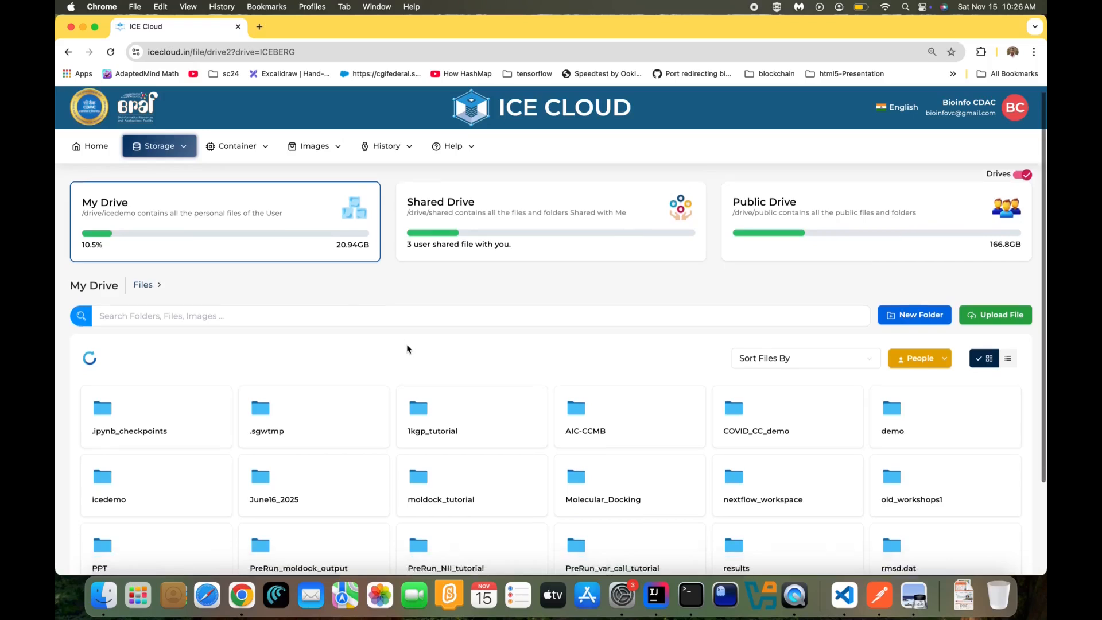
scroll(407, 344, "down", 2)
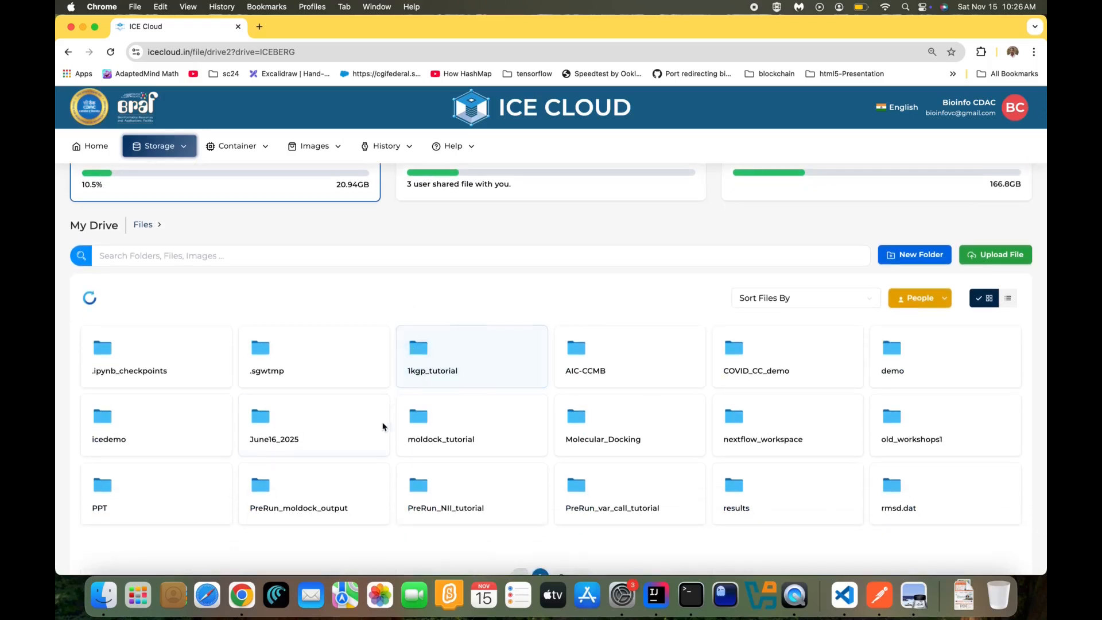
Share the moldock_tutorial folder with a first user, found by name search, with Read access
right_click(434, 445)
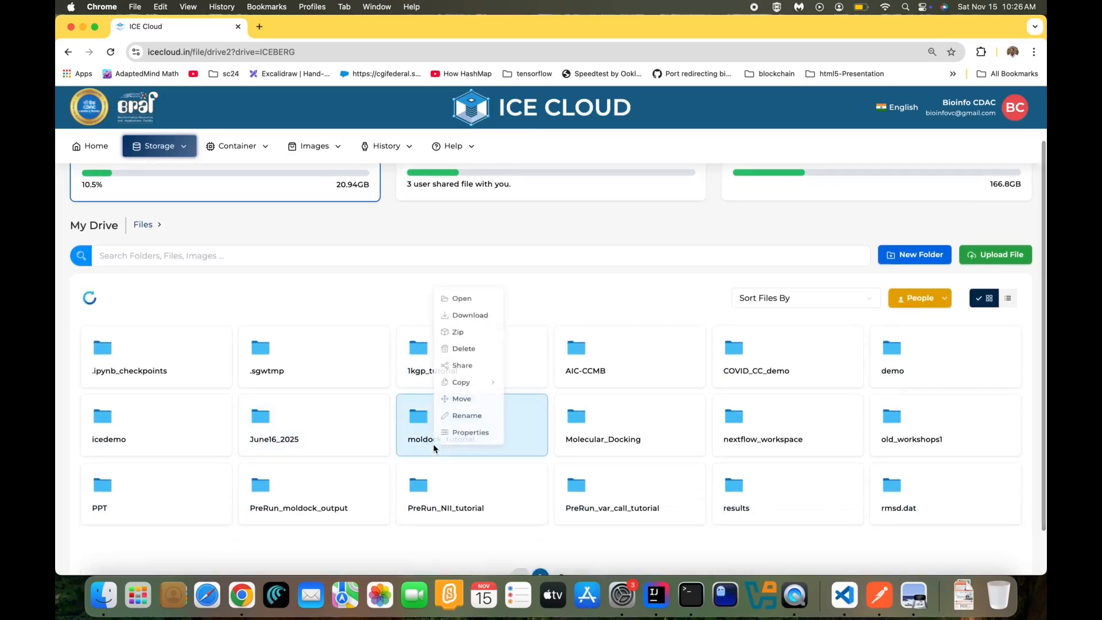
left_click(464, 367)
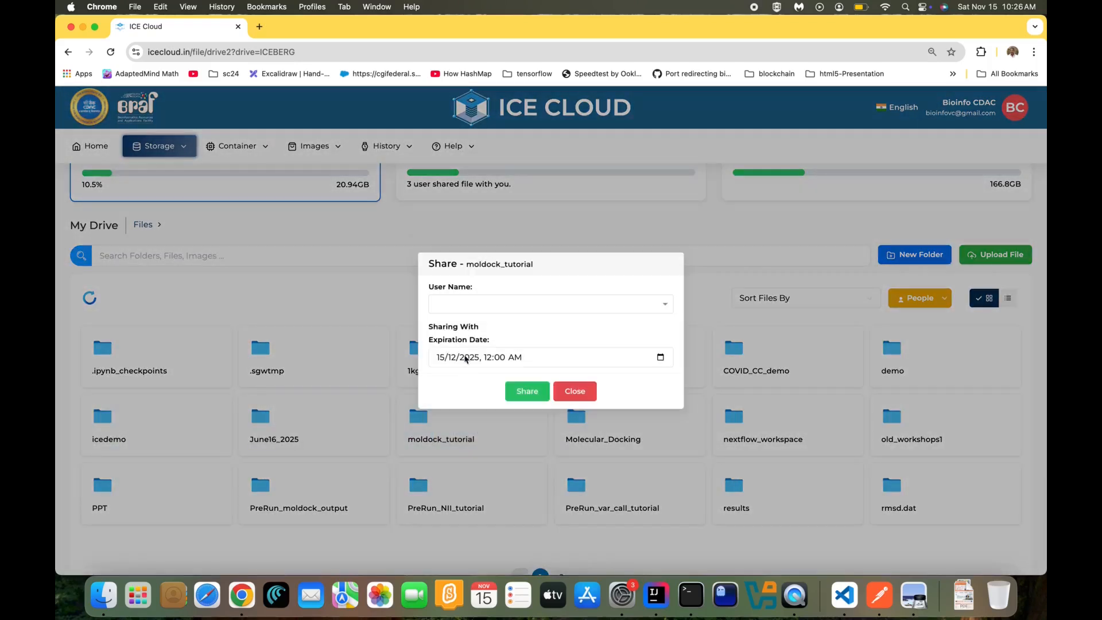
left_click(465, 304)
type("ren")
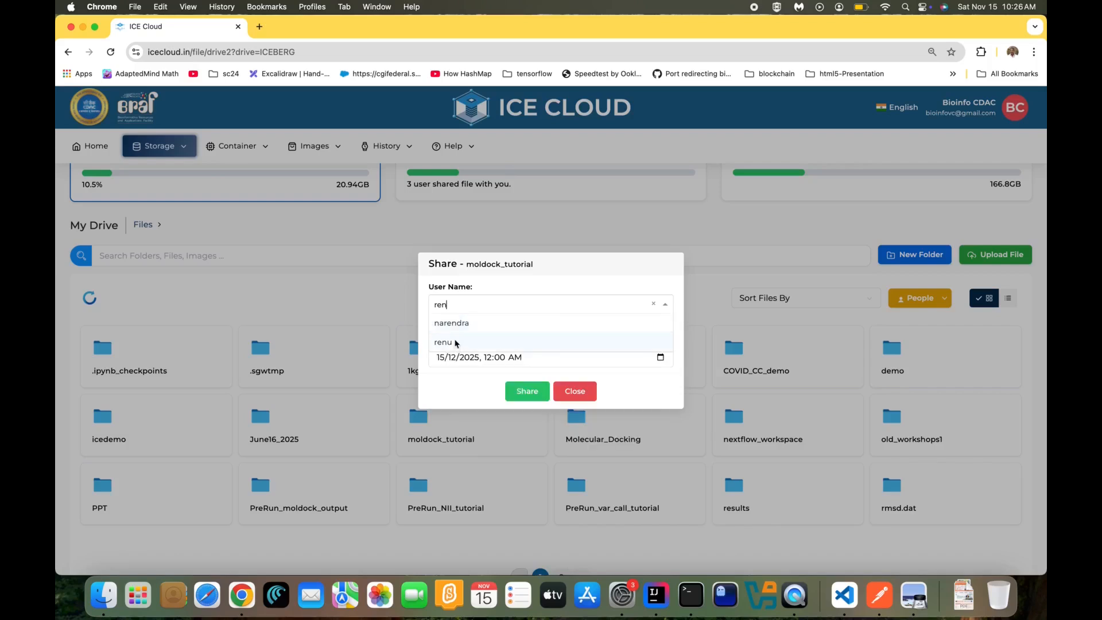
left_click(455, 342)
left_click(532, 431)
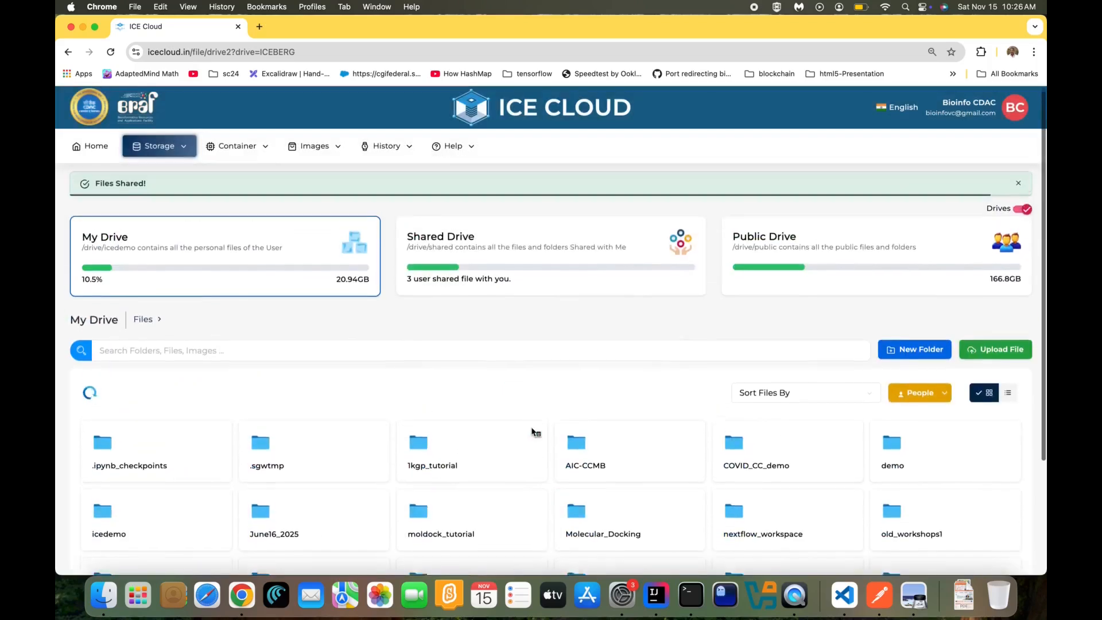
scroll(535, 432, "down", 2)
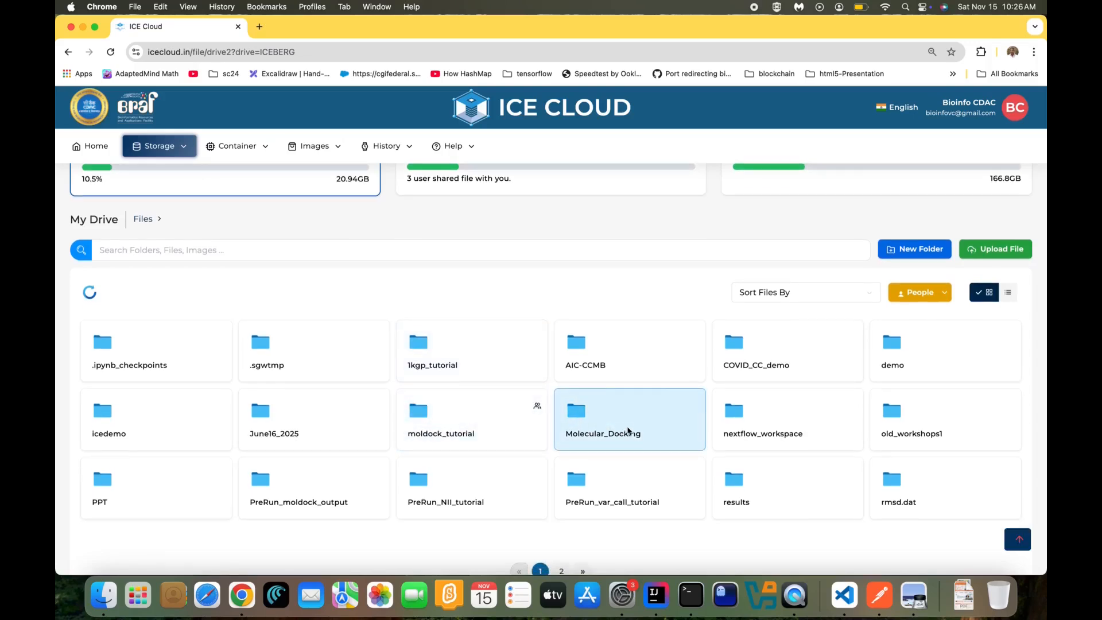
Add a second user to the moldock_tutorial share, keeping Read access until 15/12/2025
right_click(496, 430)
left_click(523, 348)
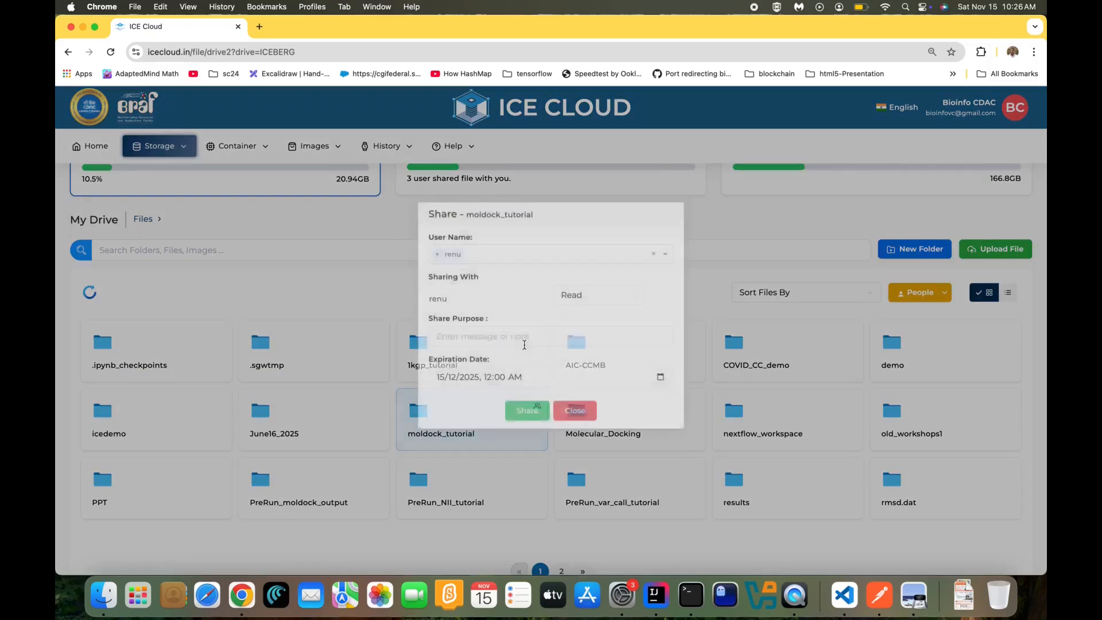
left_click(496, 273)
type("sandee")
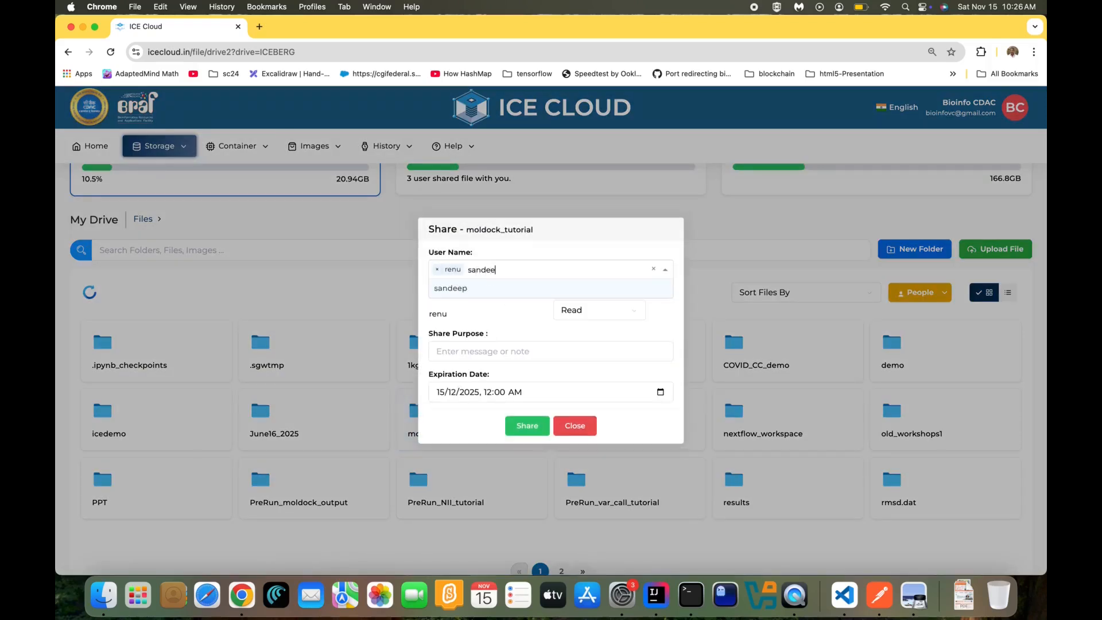
left_click(496, 292)
left_click(534, 438)
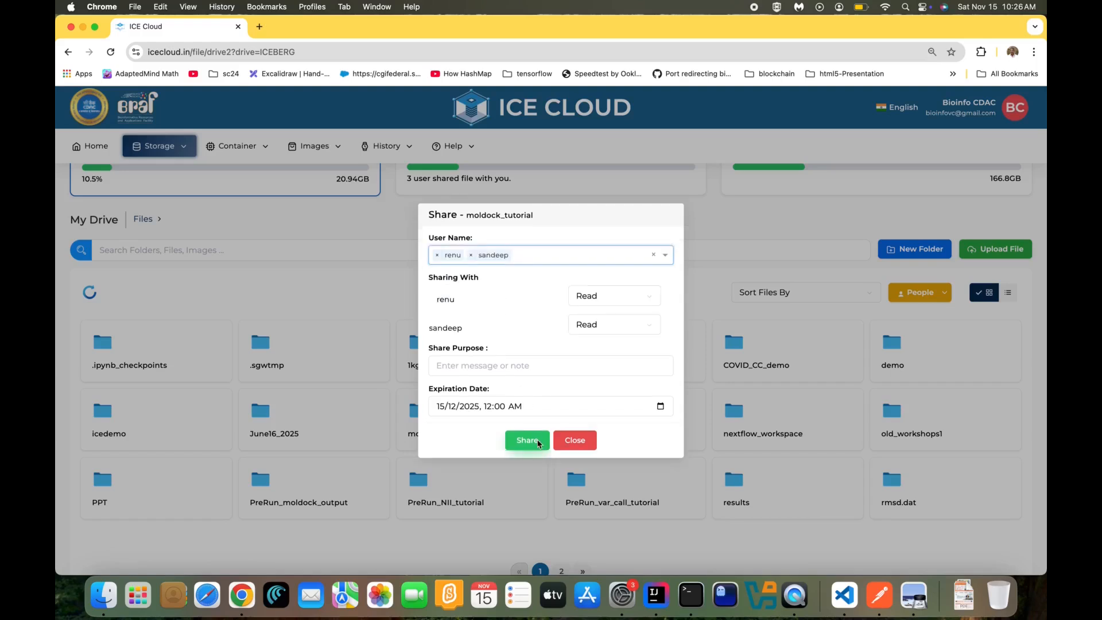
scroll(537, 447, "down", 3)
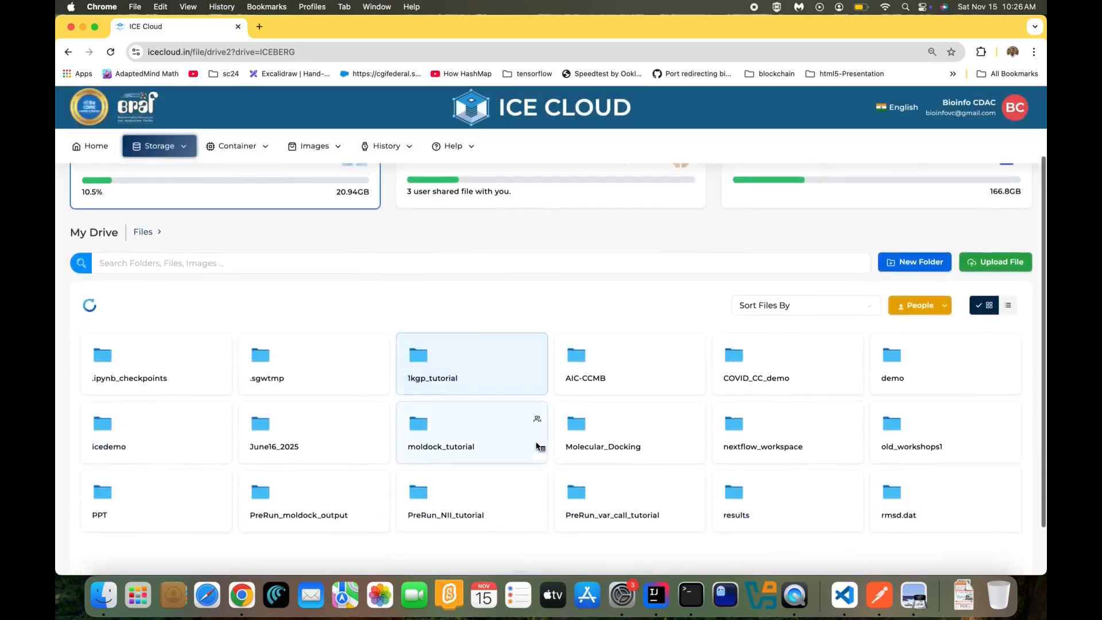
Check the moldock_tutorial folder's Properties to confirm the shares
right_click(504, 438)
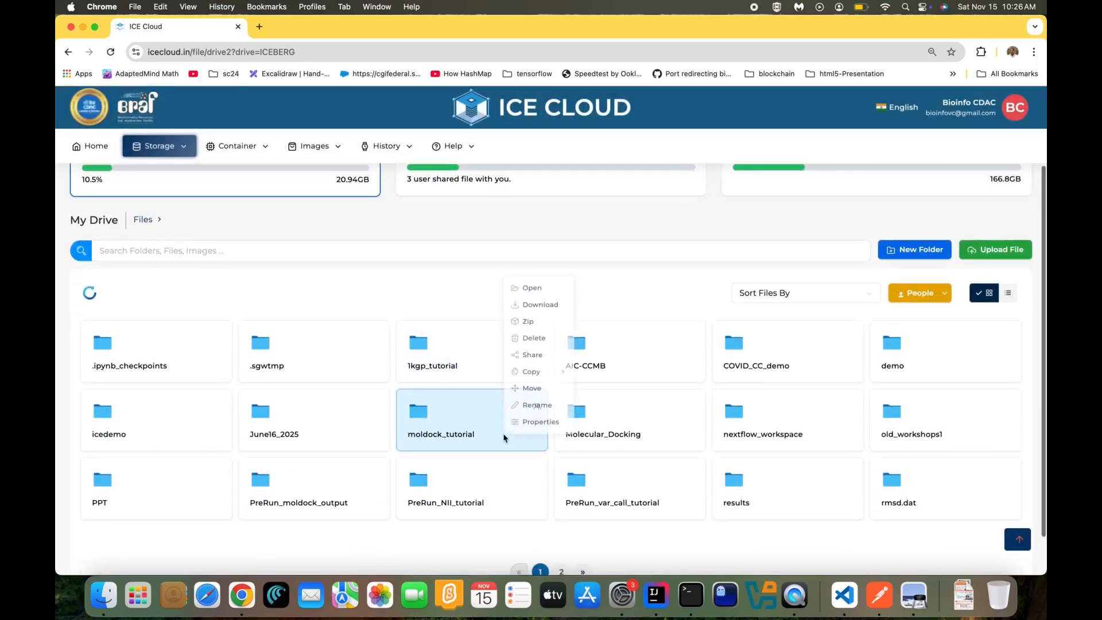
left_click(532, 423)
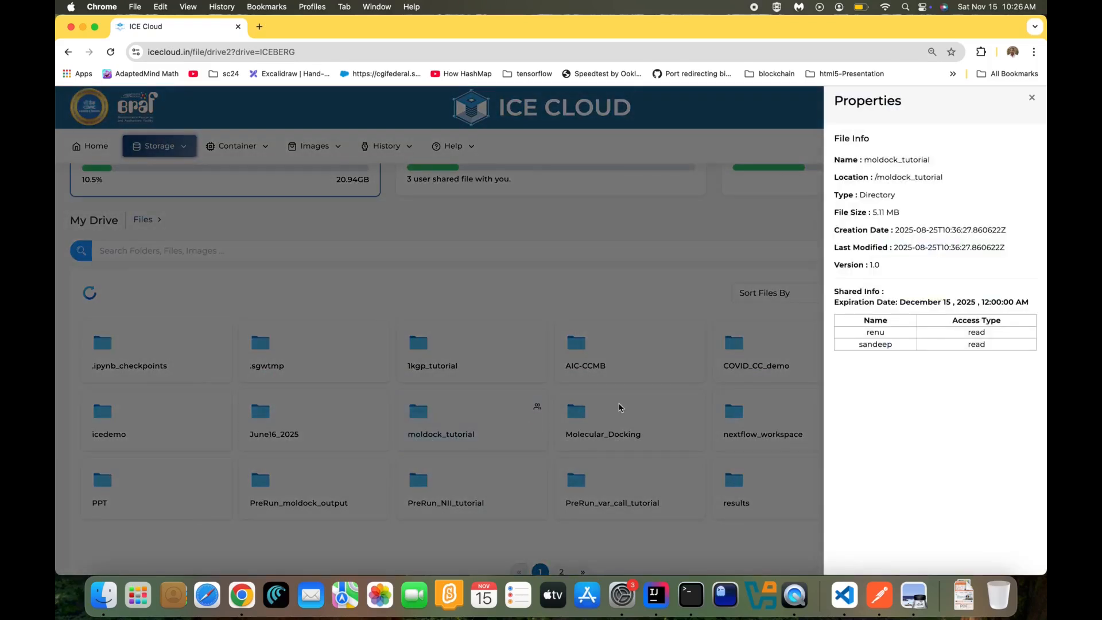
left_click(1031, 99)
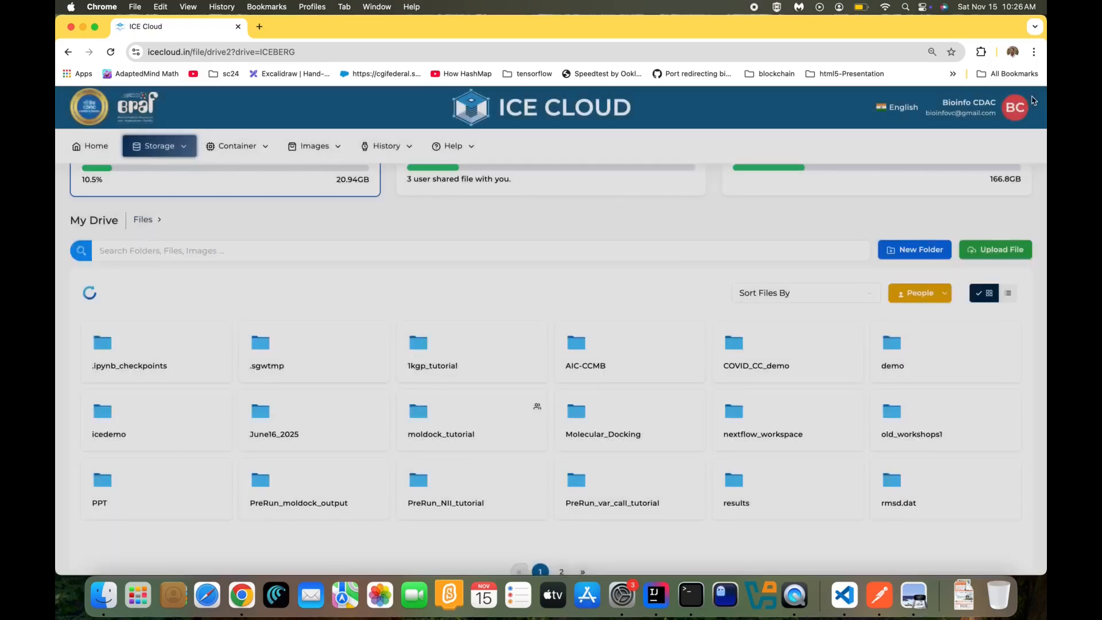
scroll(689, 345, "down", 2)
On page 2 of My Drive, preview APO_protein.csv, then view 19F_NMR.pdf in a new tab
left_click(562, 522)
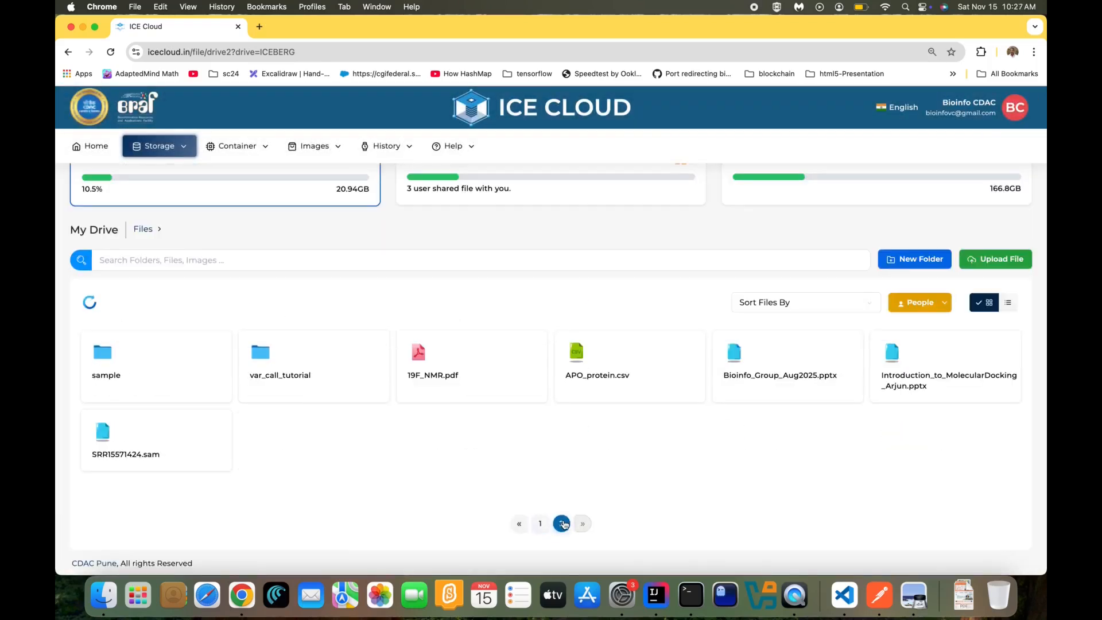
scroll(538, 460, "up", 1)
double_click(625, 407)
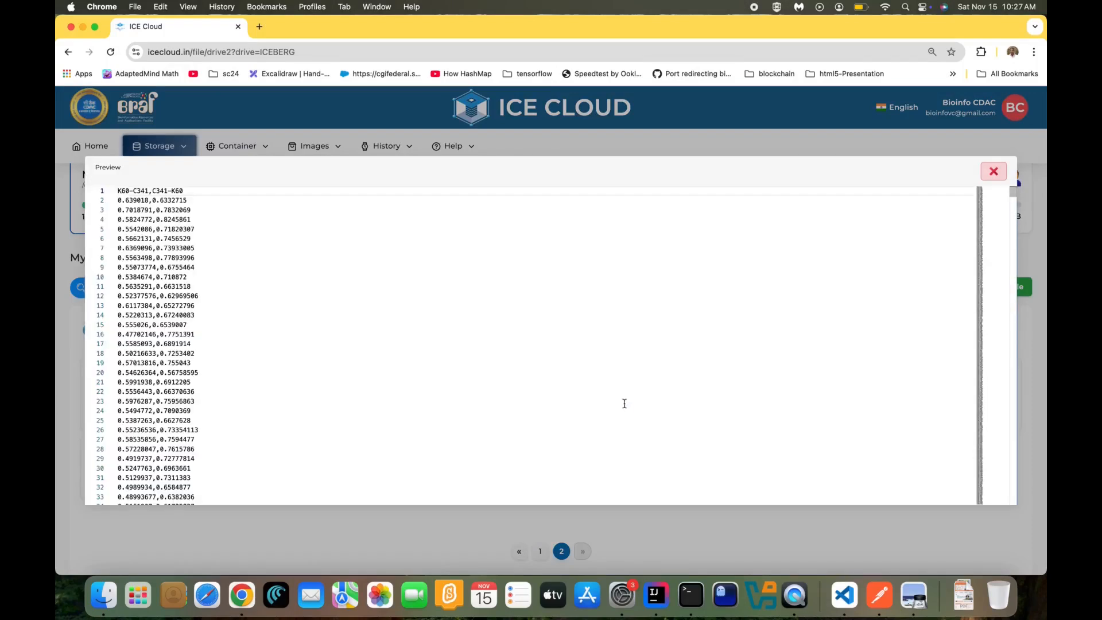
scroll(624, 403, "down", 15)
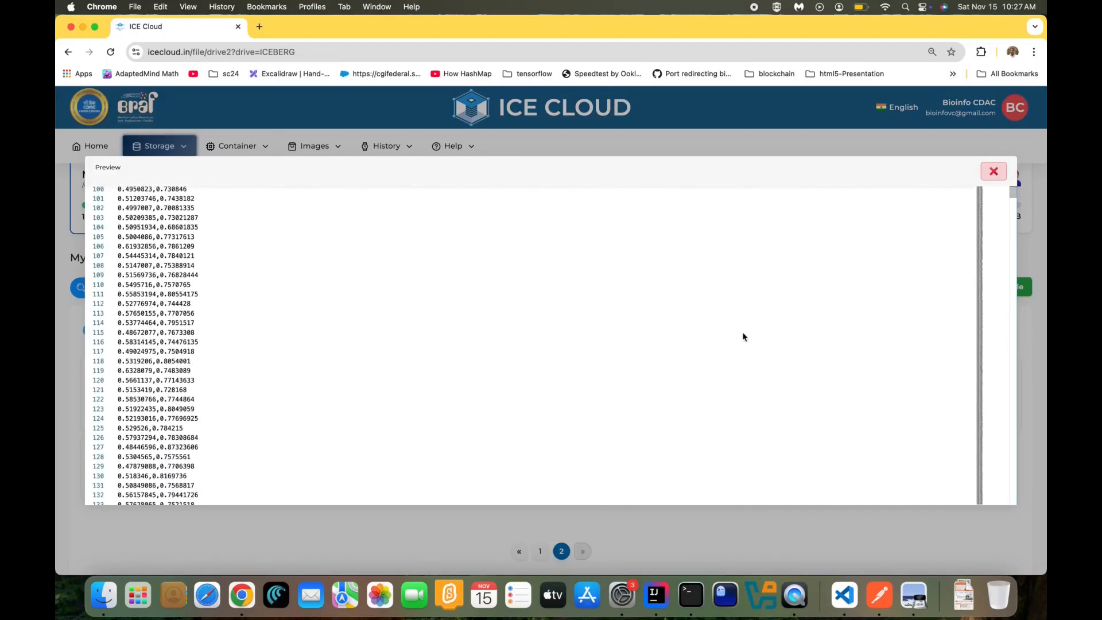
left_click_drag(992, 197, 990, 258)
left_click(993, 171)
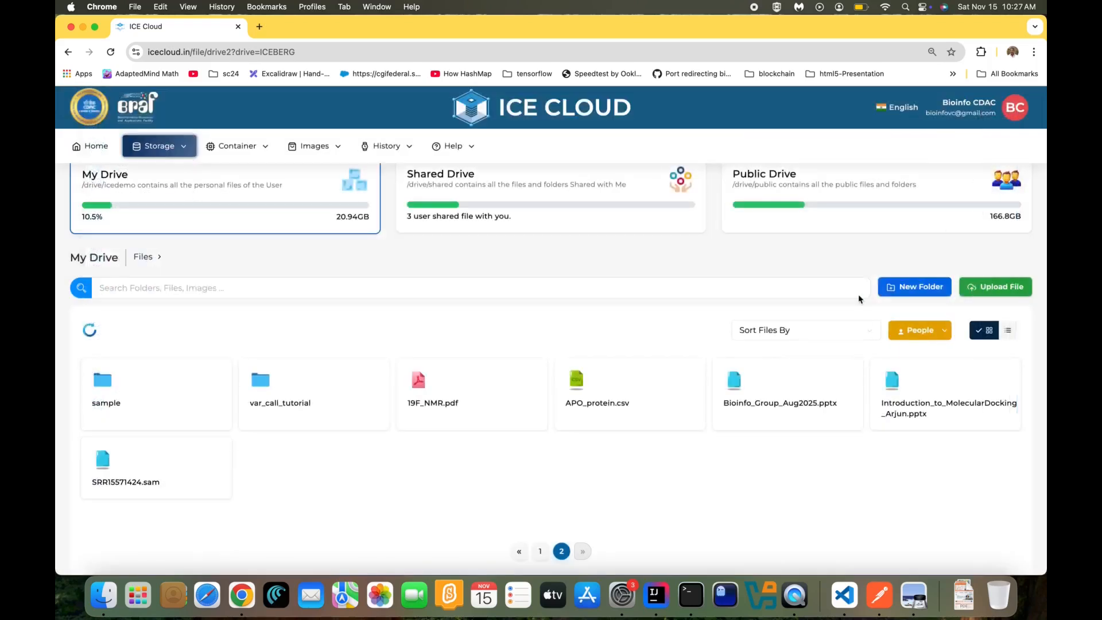
left_click(471, 413)
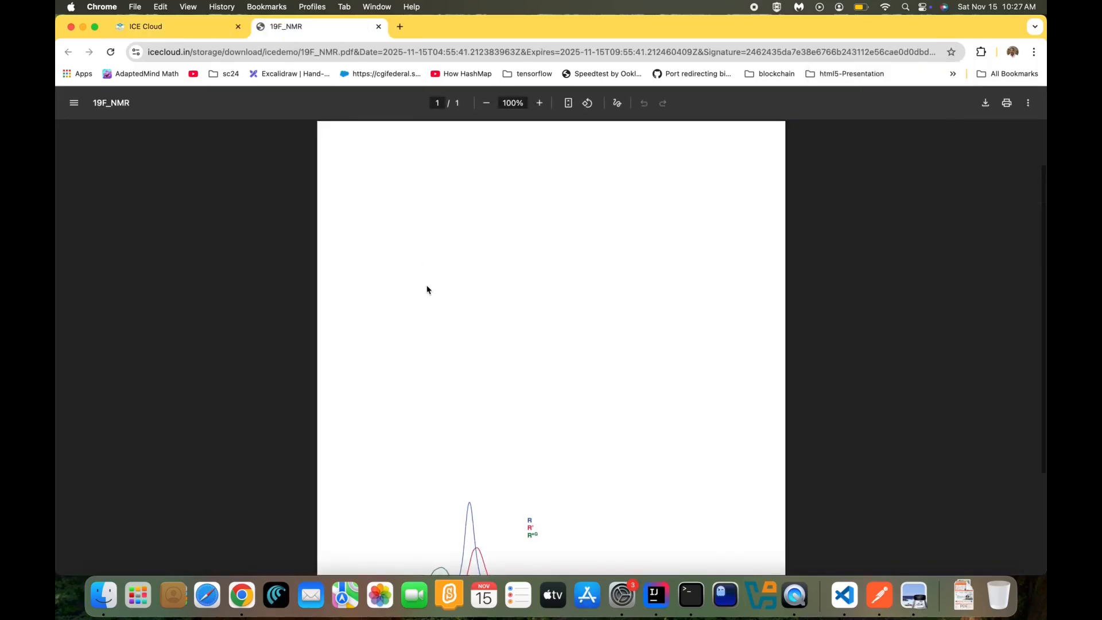
left_click(378, 27)
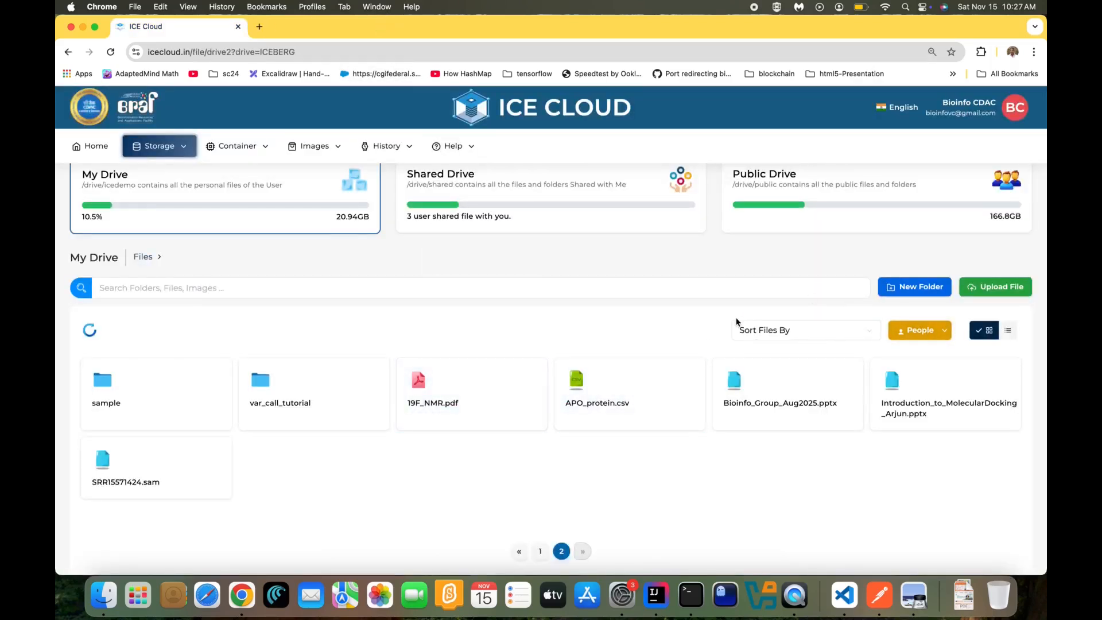
Browse the Shared Drive with the Shared By filter toggled, then the Public Drive, then My Drive
left_click(544, 174)
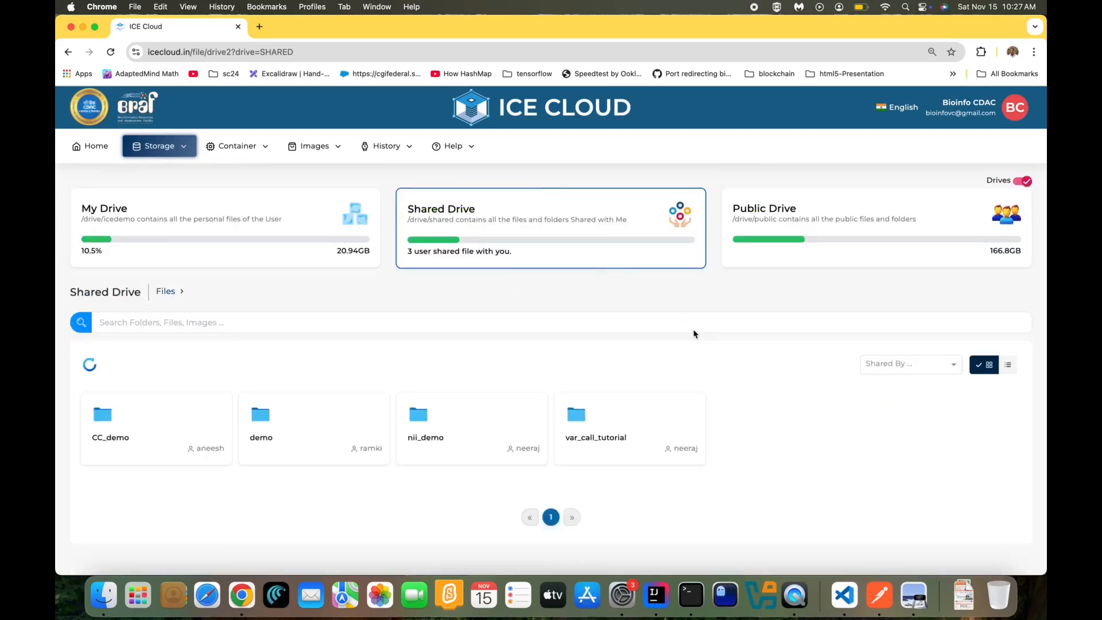
left_click(903, 368)
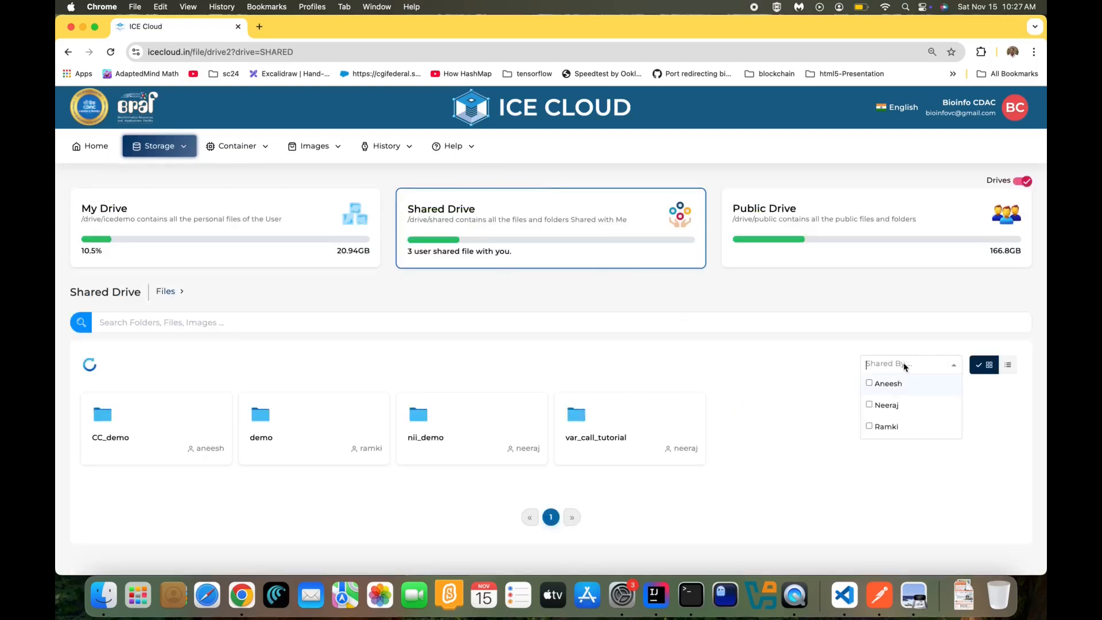
left_click(869, 427)
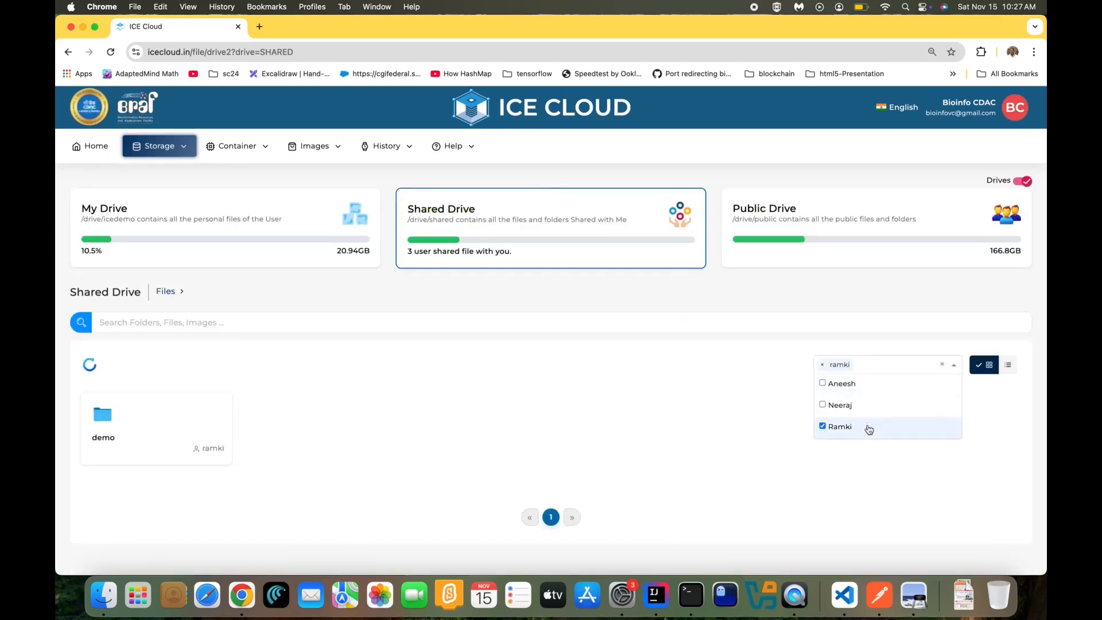
left_click(824, 427)
left_click(818, 369)
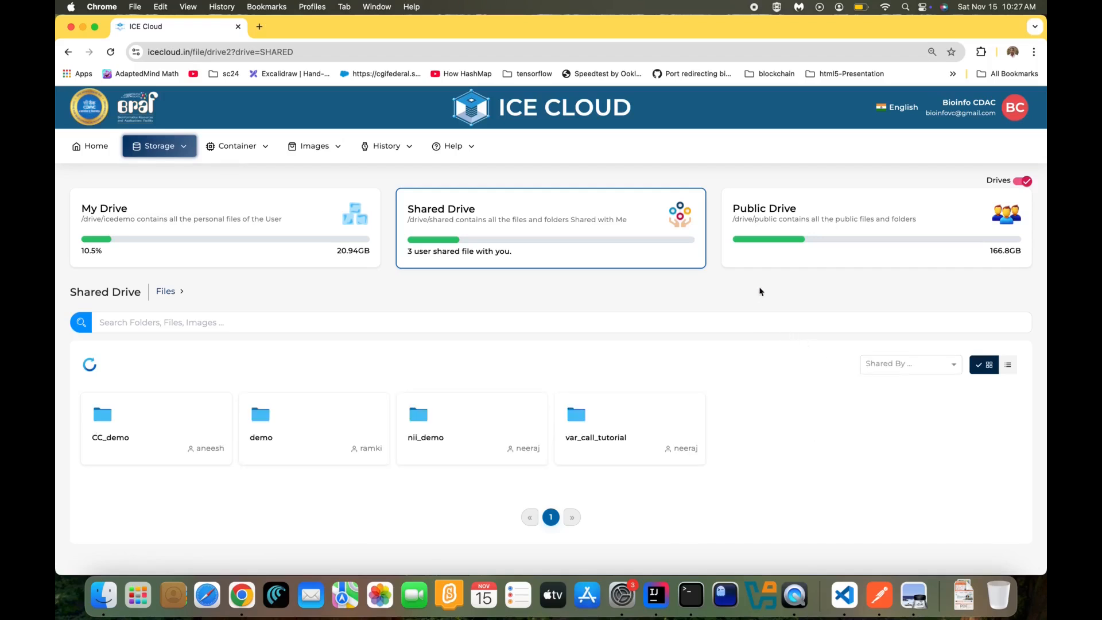
left_click(776, 241)
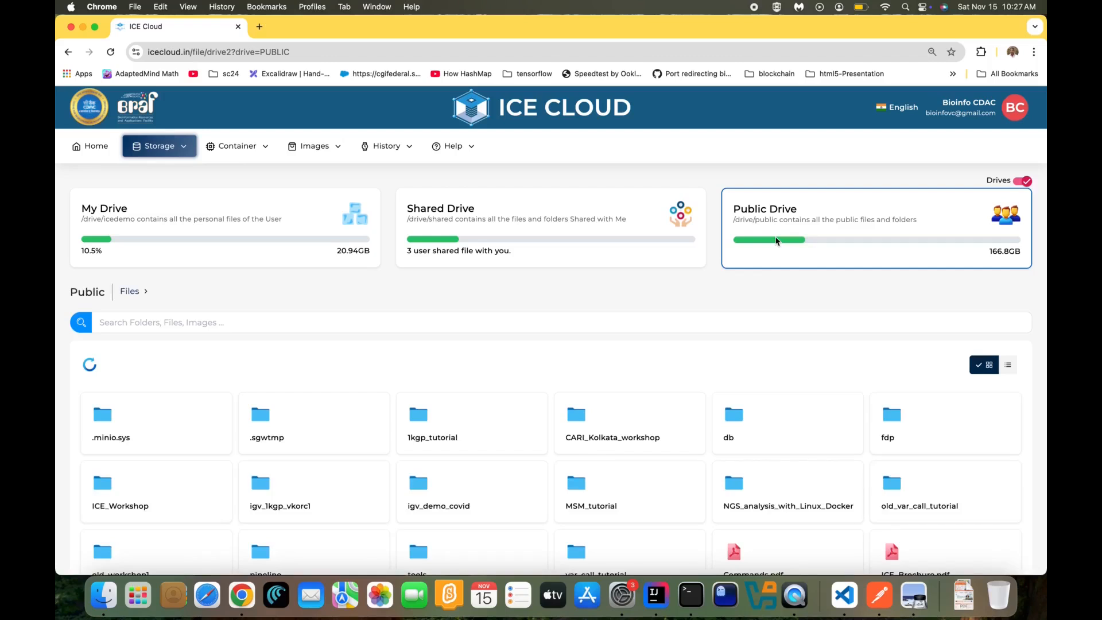
left_click(307, 218)
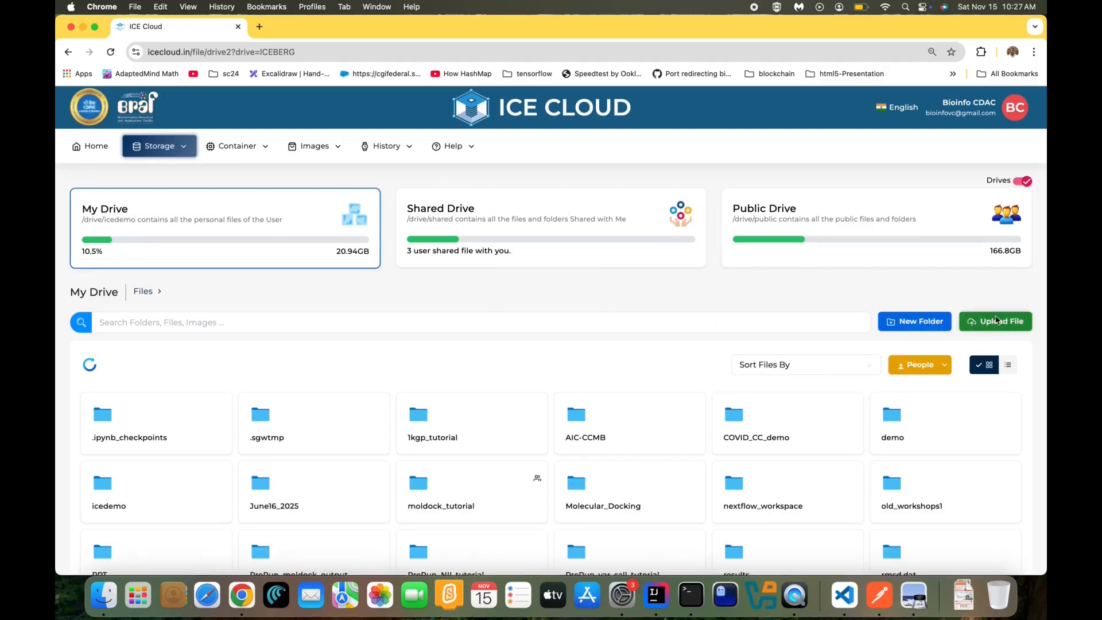
Upload 2019112724.pdf from the Downloads folder to My Drive
left_click(996, 320)
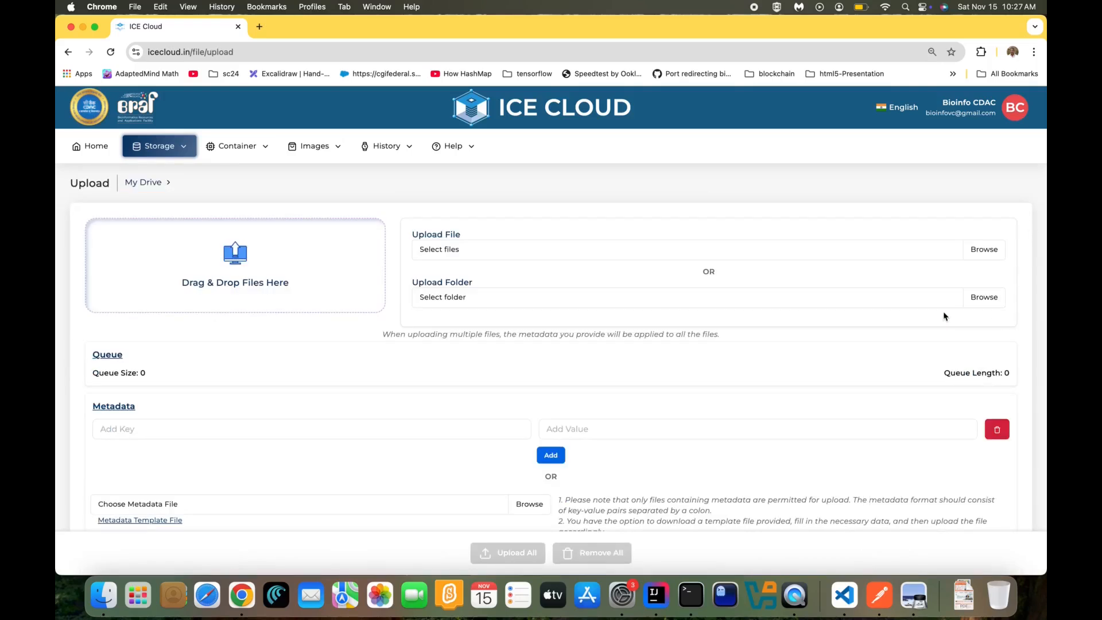
left_click(982, 250)
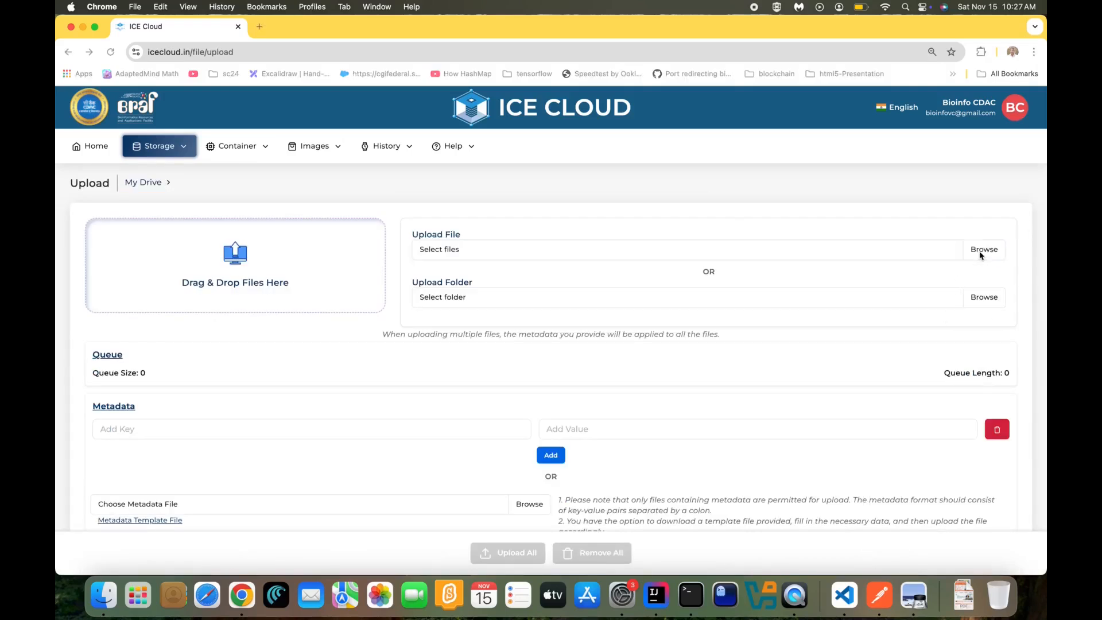
left_click(360, 256)
left_click(460, 286)
double_click(460, 284)
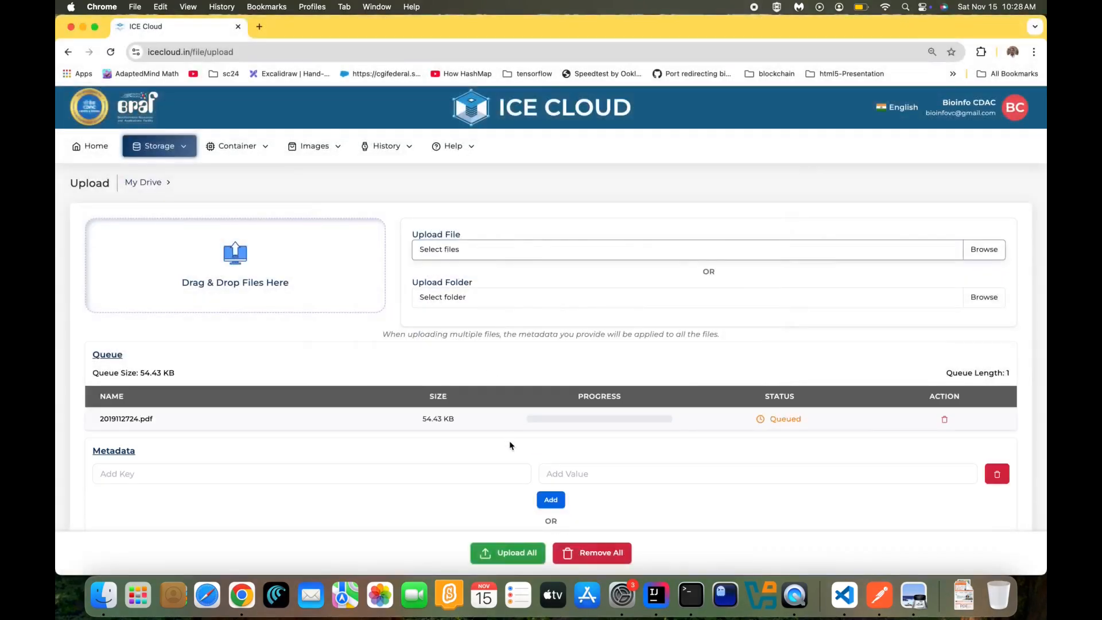
left_click(513, 553)
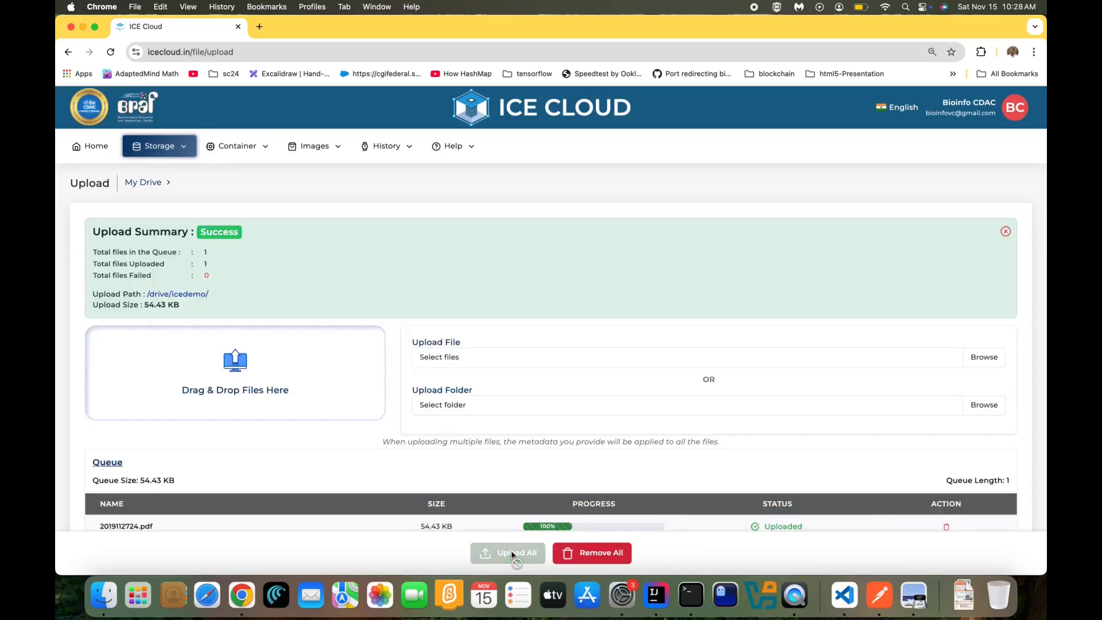
Follow the Upload Path link and find 2019112724.pdf on page 2 of My Drive
scroll(524, 425, "down", 3)
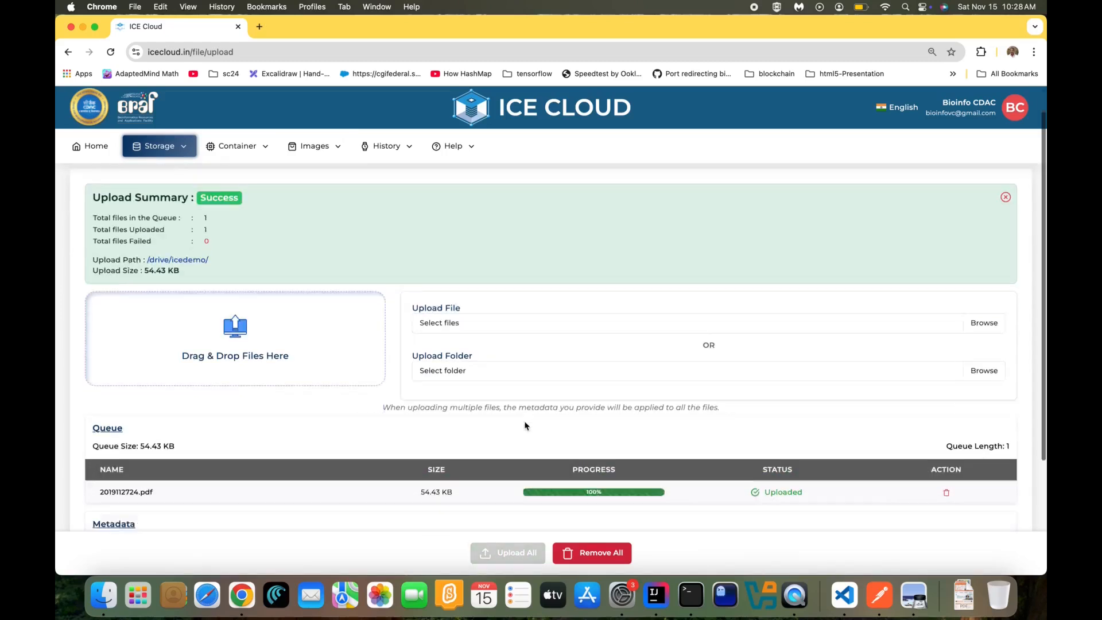
scroll(524, 425, "up", 2)
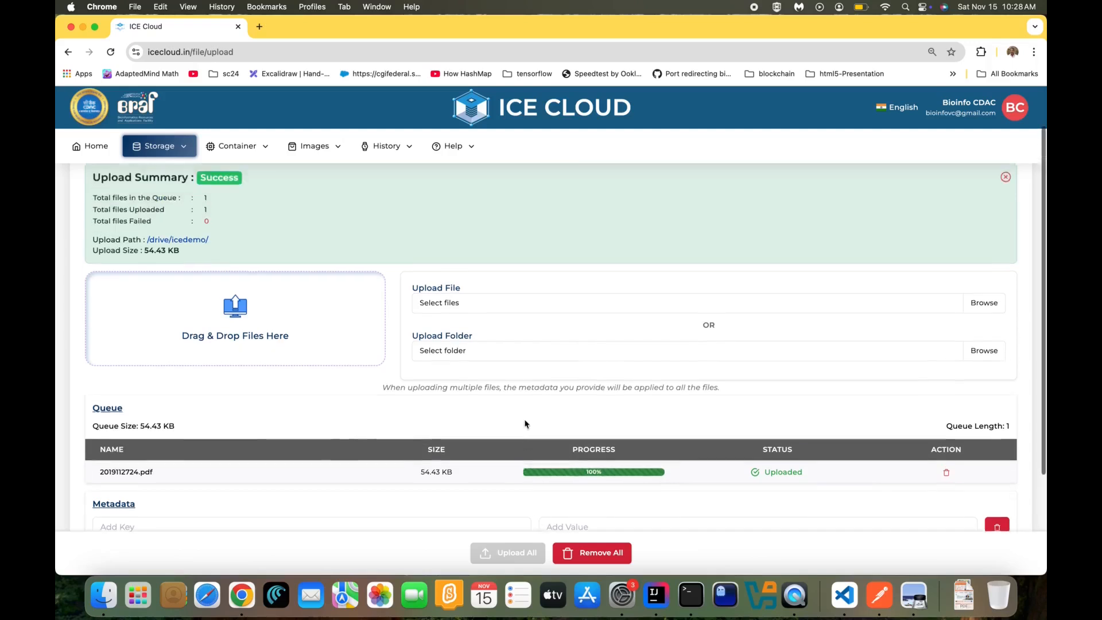
left_click(207, 269)
scroll(463, 406, "down", 3)
left_click(583, 527)
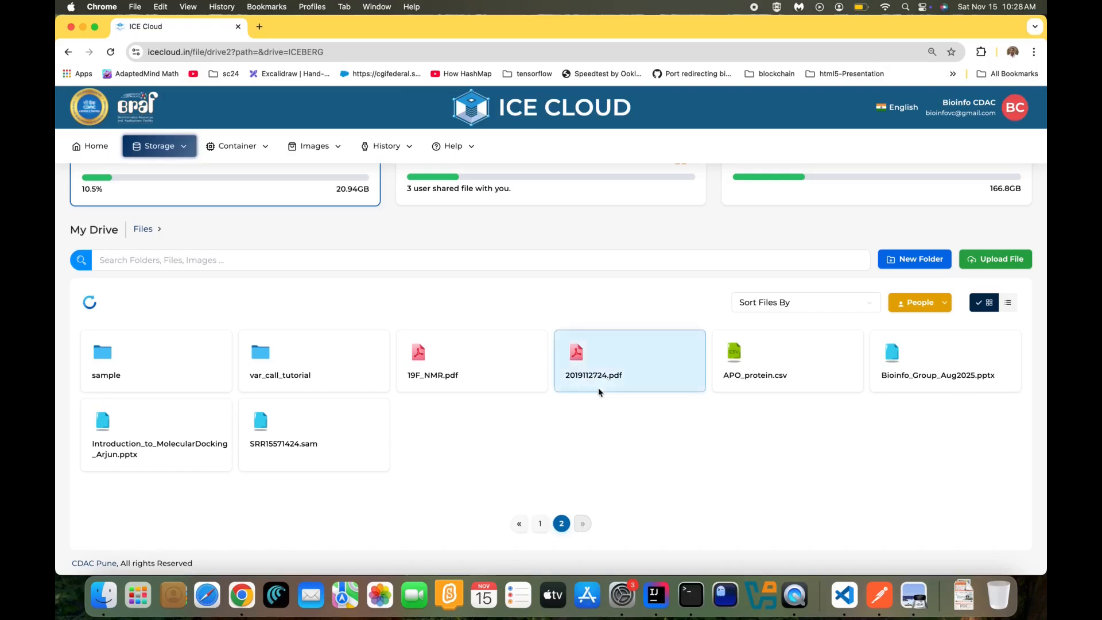
scroll(464, 282, "up", 2)
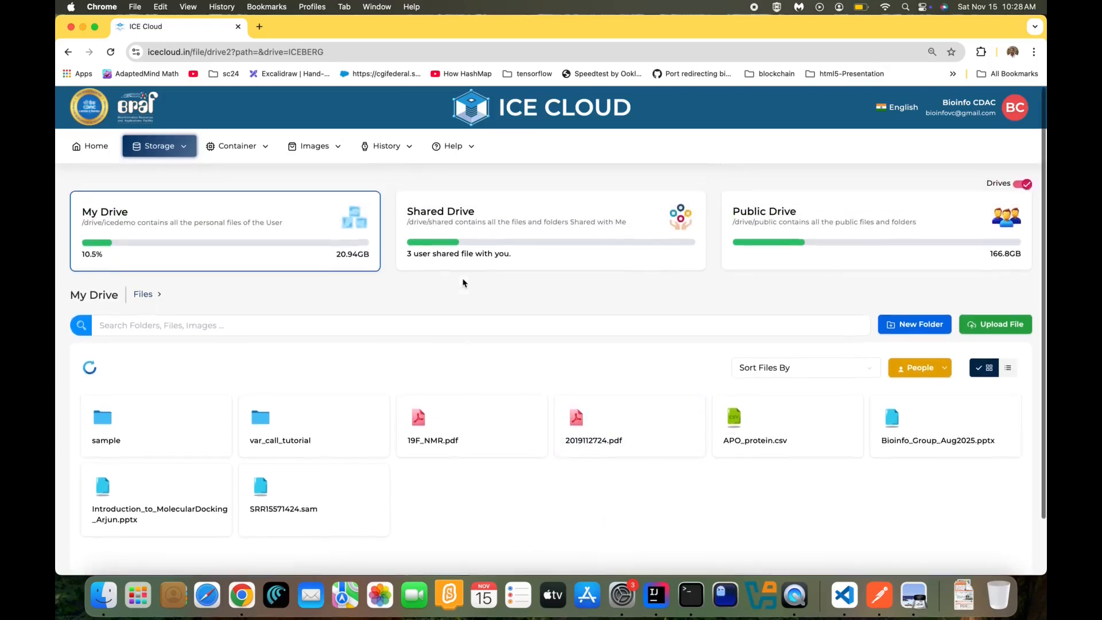
View Container Instances (no active containers, 0/100 vCPU), then go to Images > Image Library
left_click(245, 149)
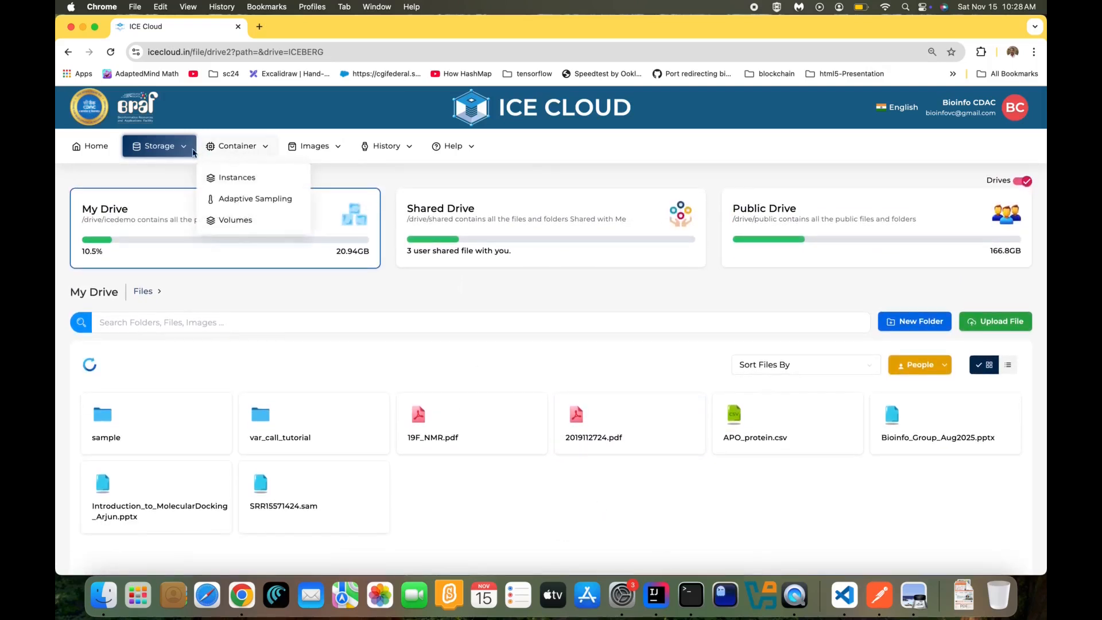
left_click(238, 180)
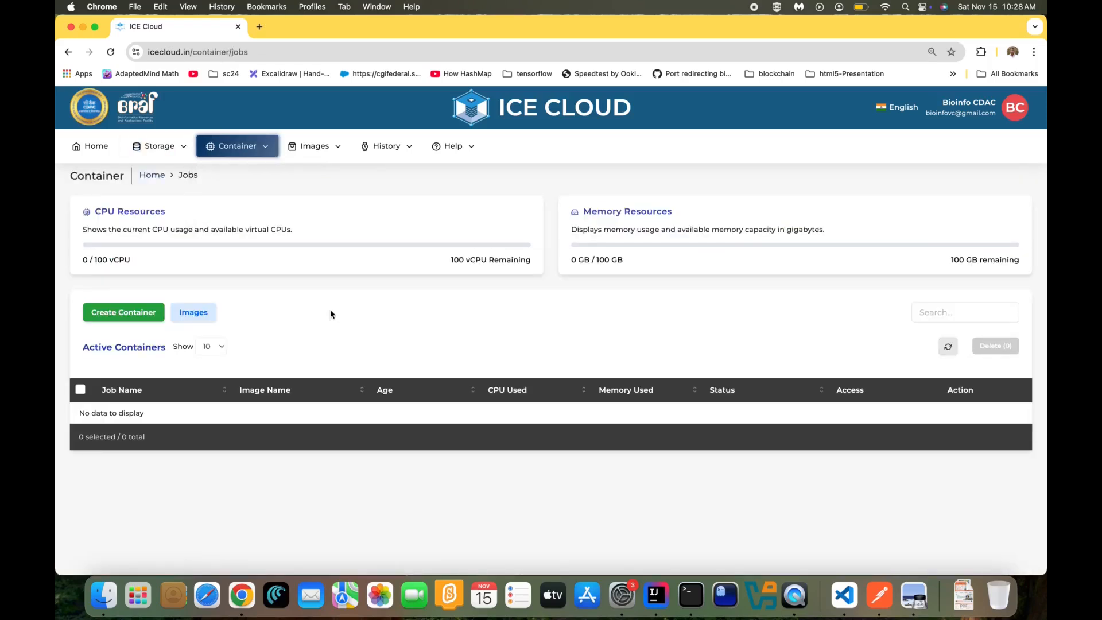
mouse_move(247, 148)
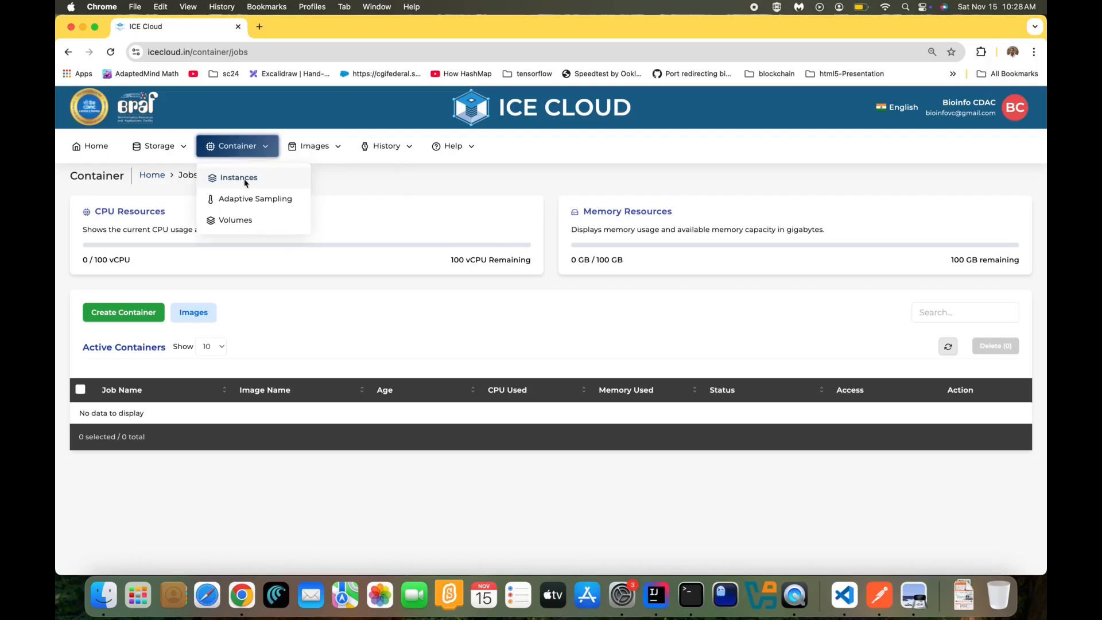
mouse_move(290, 149)
left_click(317, 180)
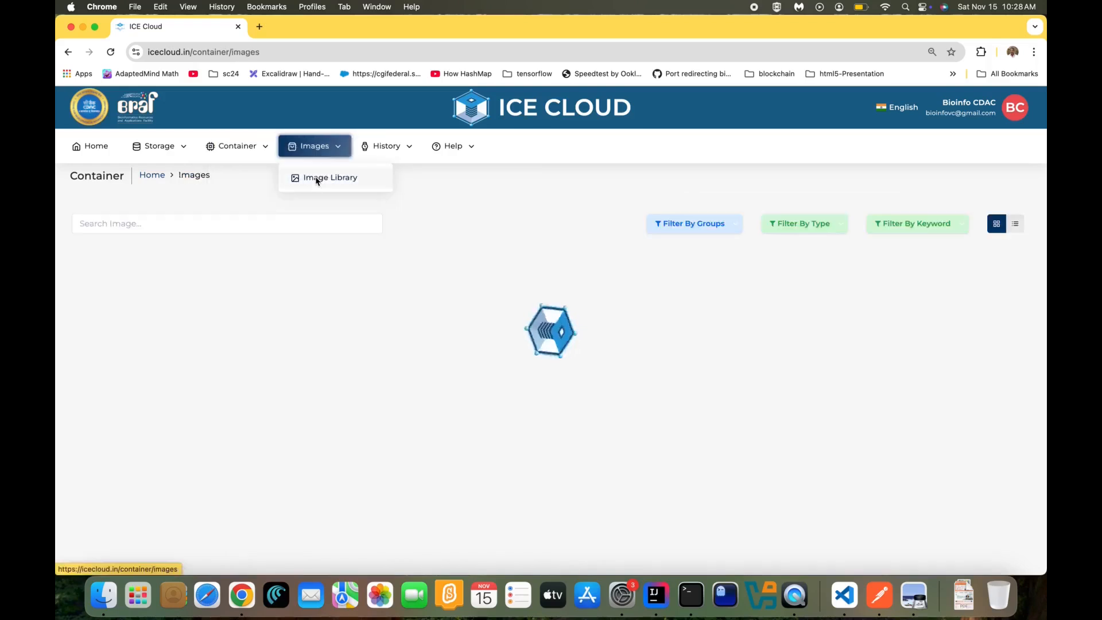
Step through the image catalogue to pages 2, 3 and 4
scroll(261, 222, "down", 3)
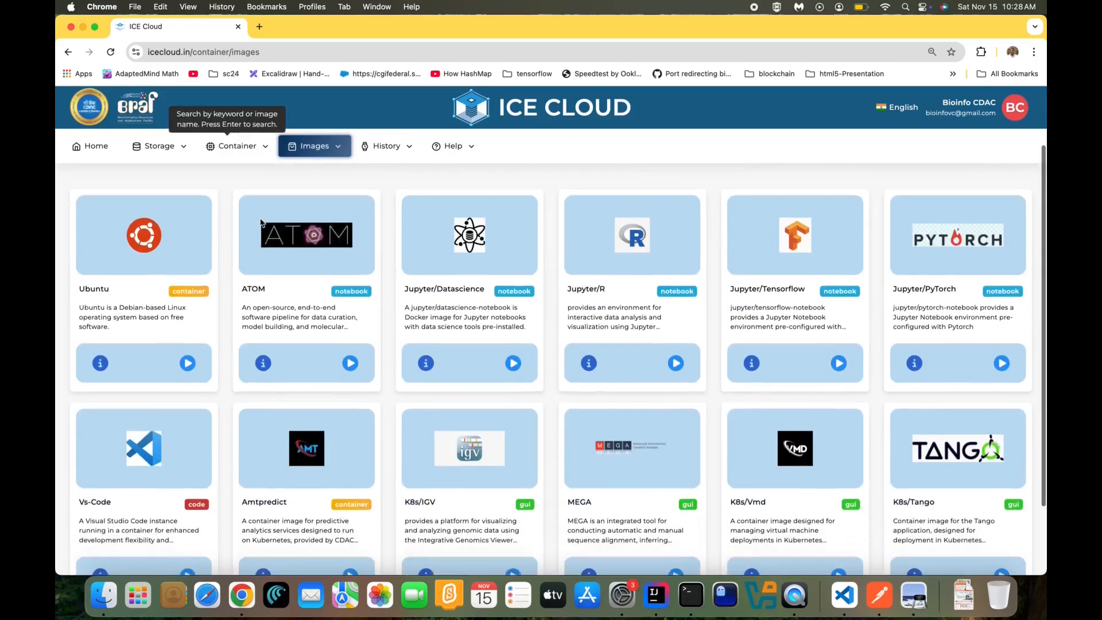
scroll(262, 222, "down", 1)
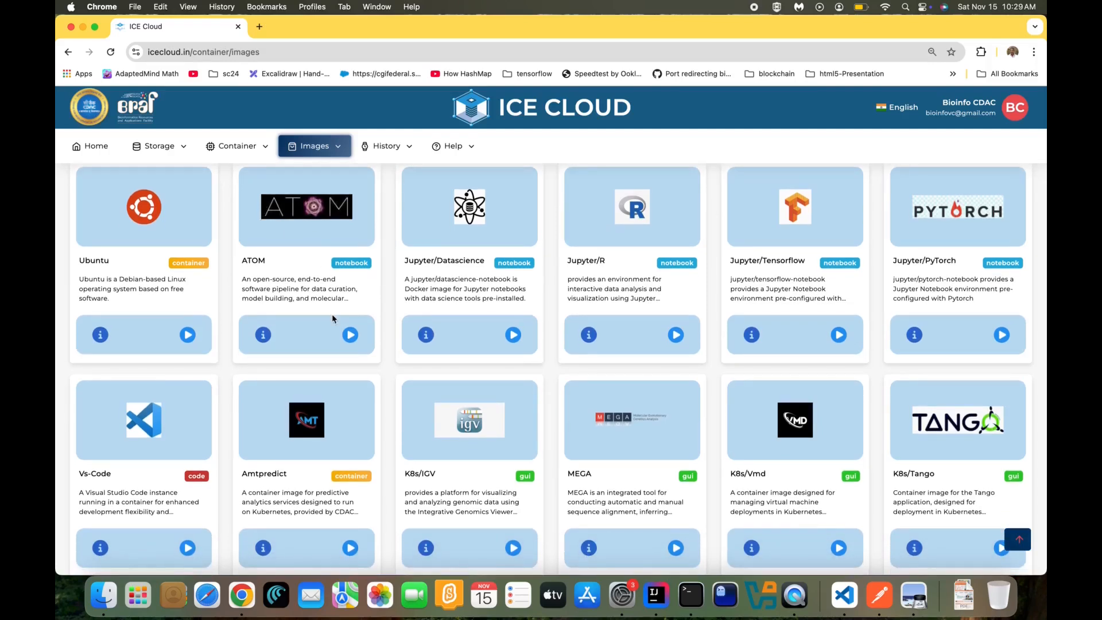
scroll(410, 396, "down", 1)
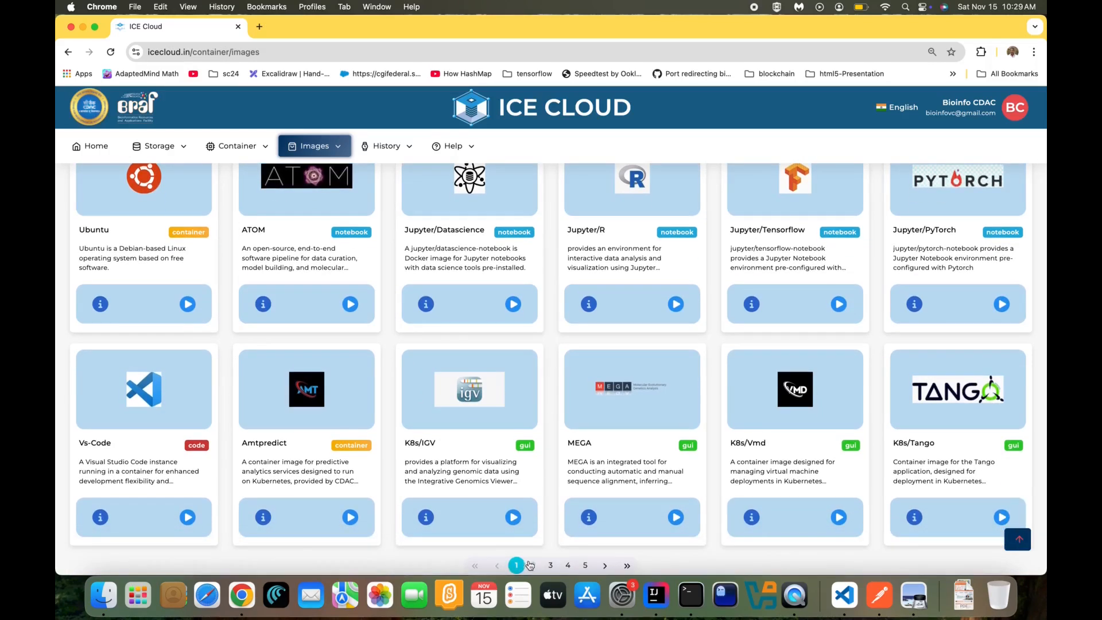
left_click(534, 567)
scroll(520, 469, "up", 1)
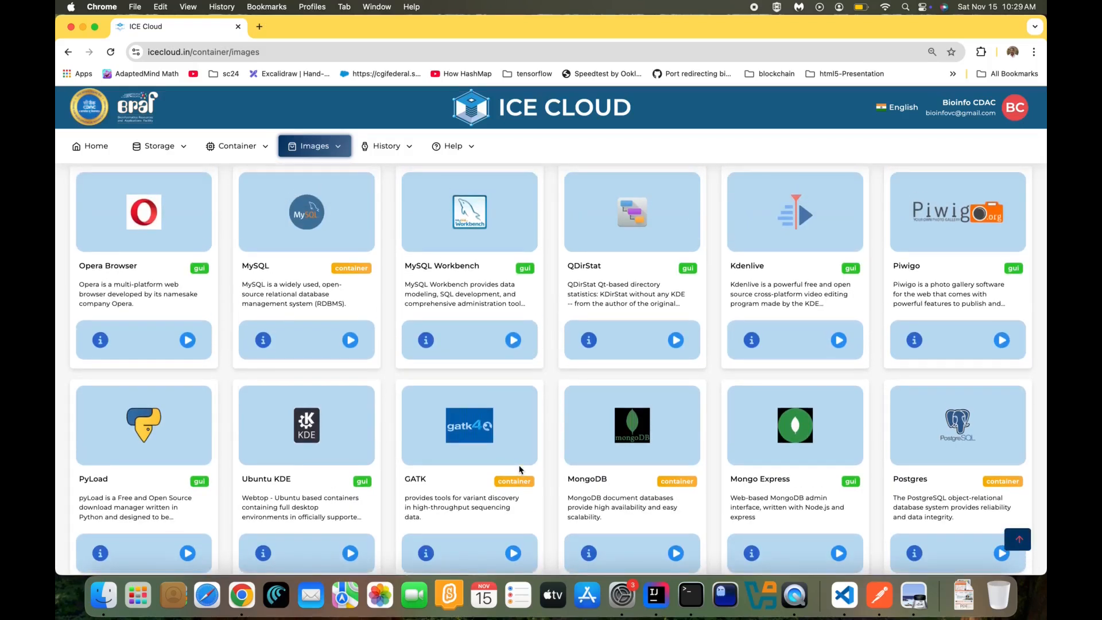
scroll(519, 470, "down", 2)
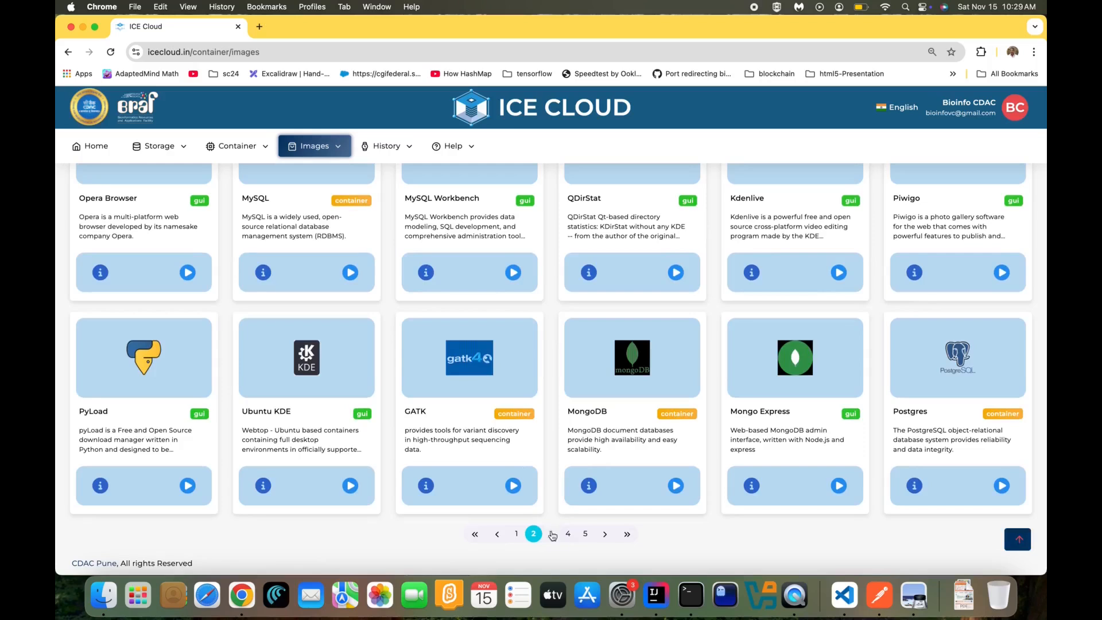
left_click(552, 536)
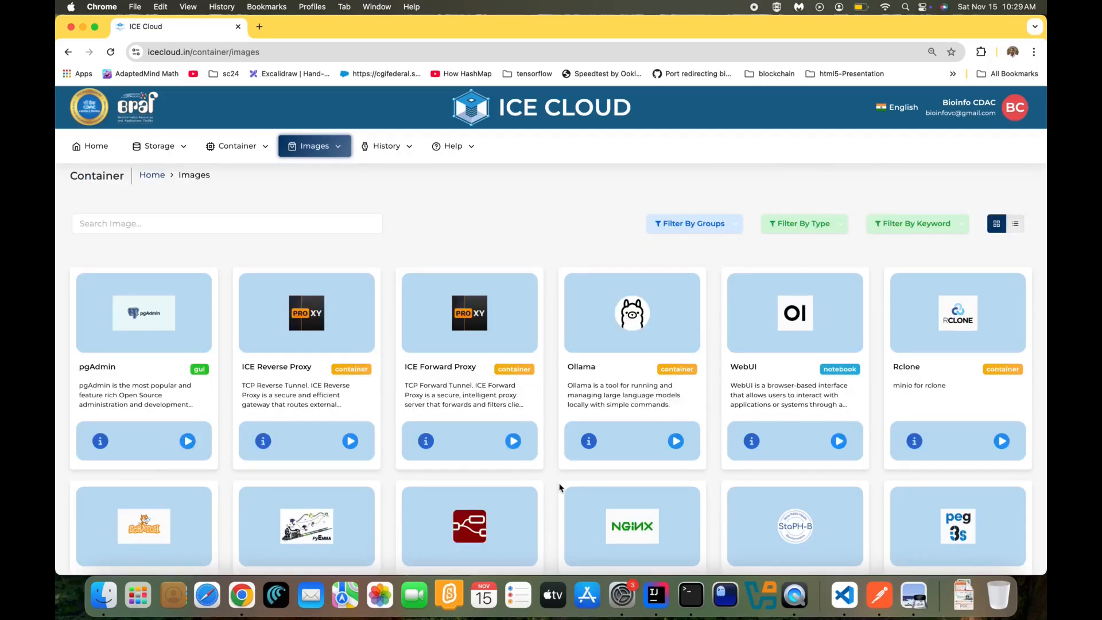
scroll(560, 488, "down", 3)
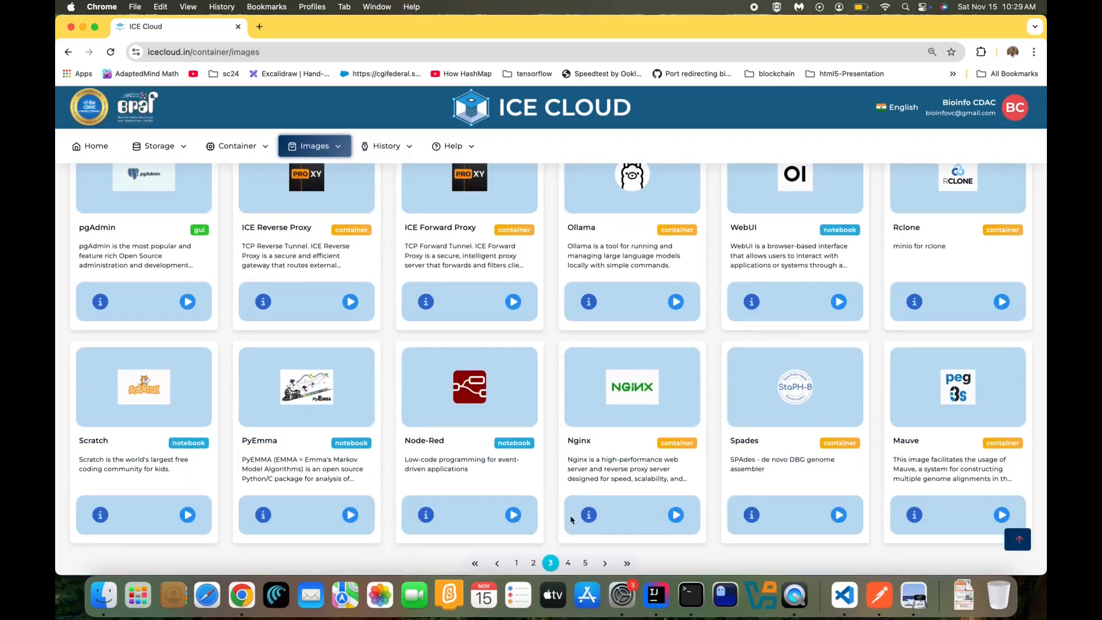
left_click(569, 564)
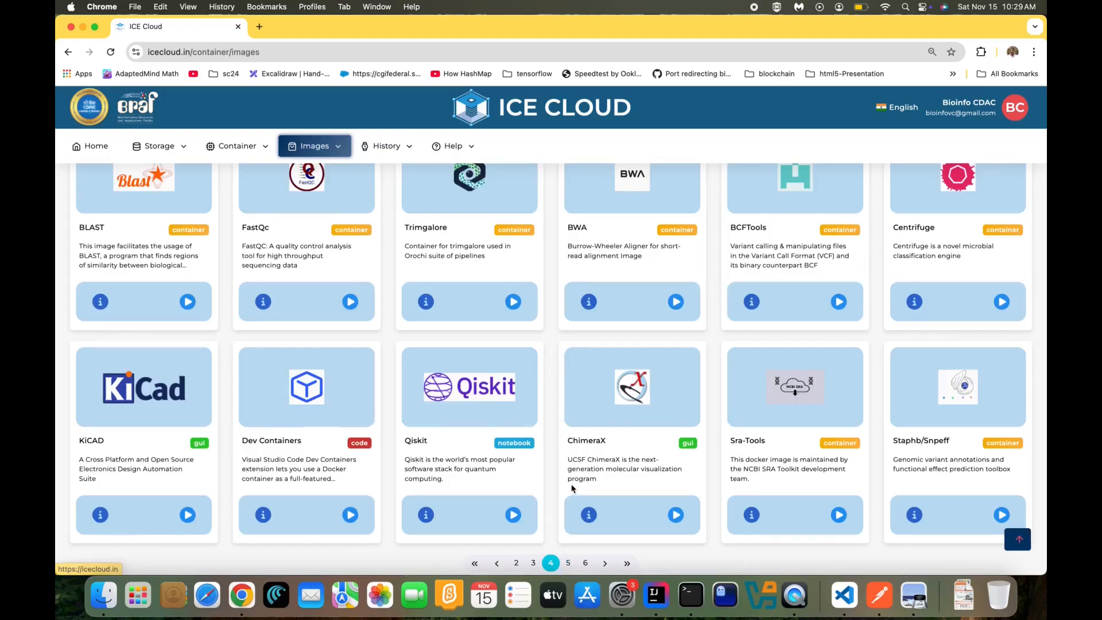
Continue to pages 5, 6 and 7, then jump back to page 1
scroll(571, 487, "up", 2)
scroll(571, 488, "down", 2)
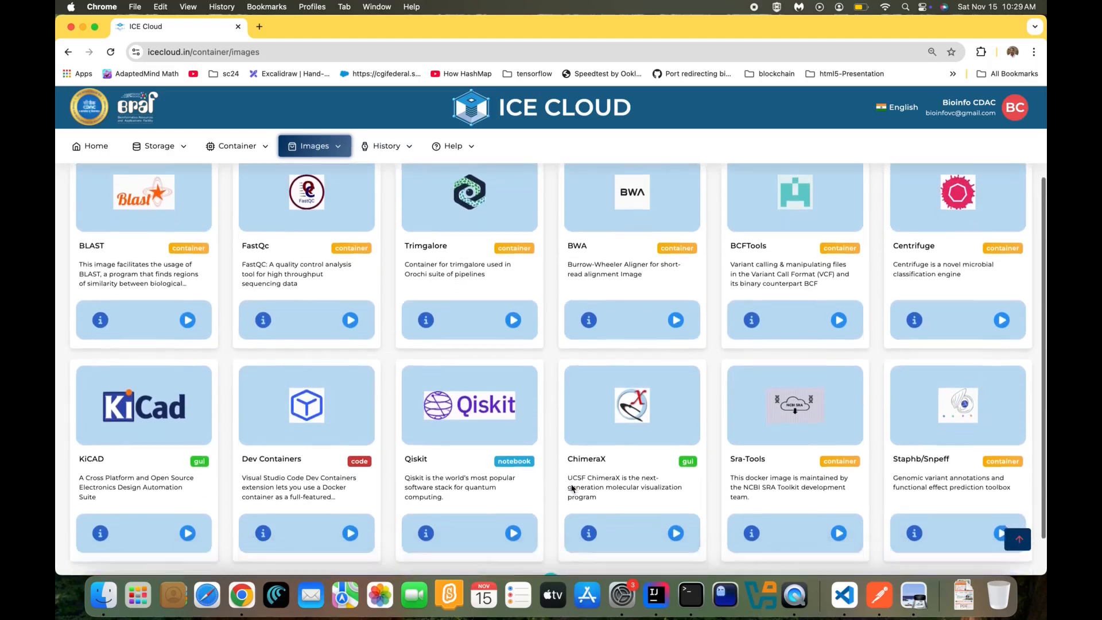
left_click(568, 545)
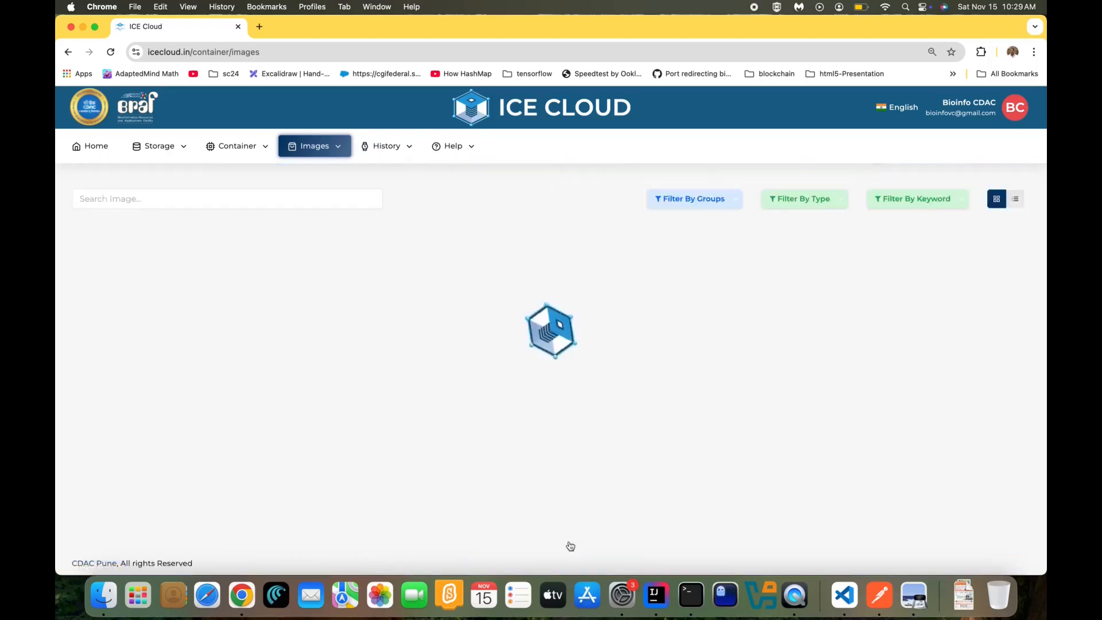
scroll(570, 545, "up", 2)
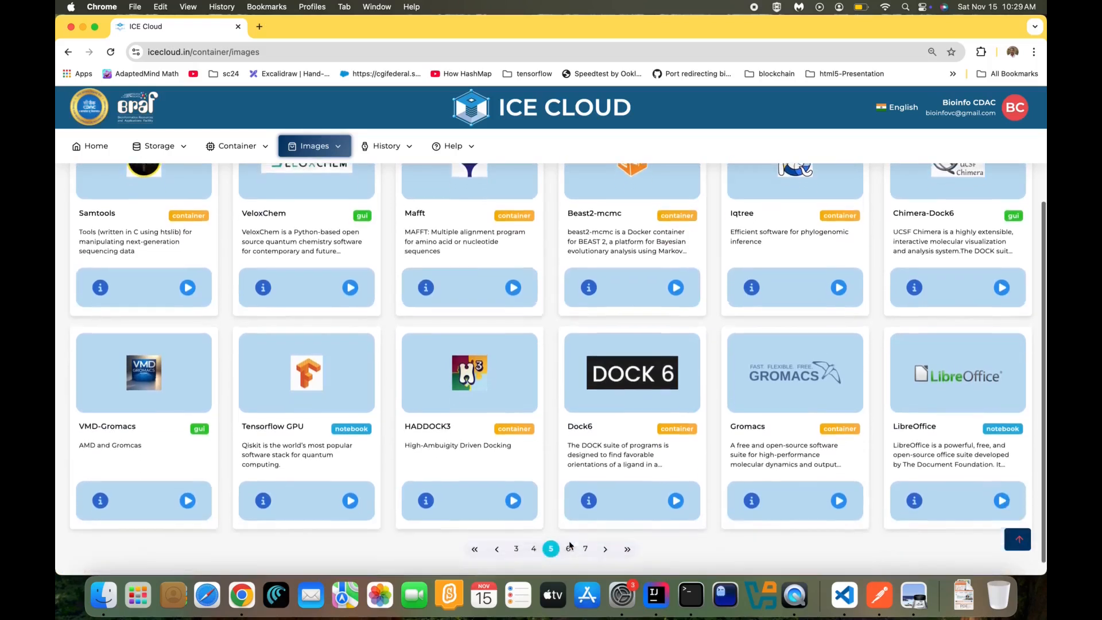
scroll(570, 545, "down", 2)
left_click(570, 549)
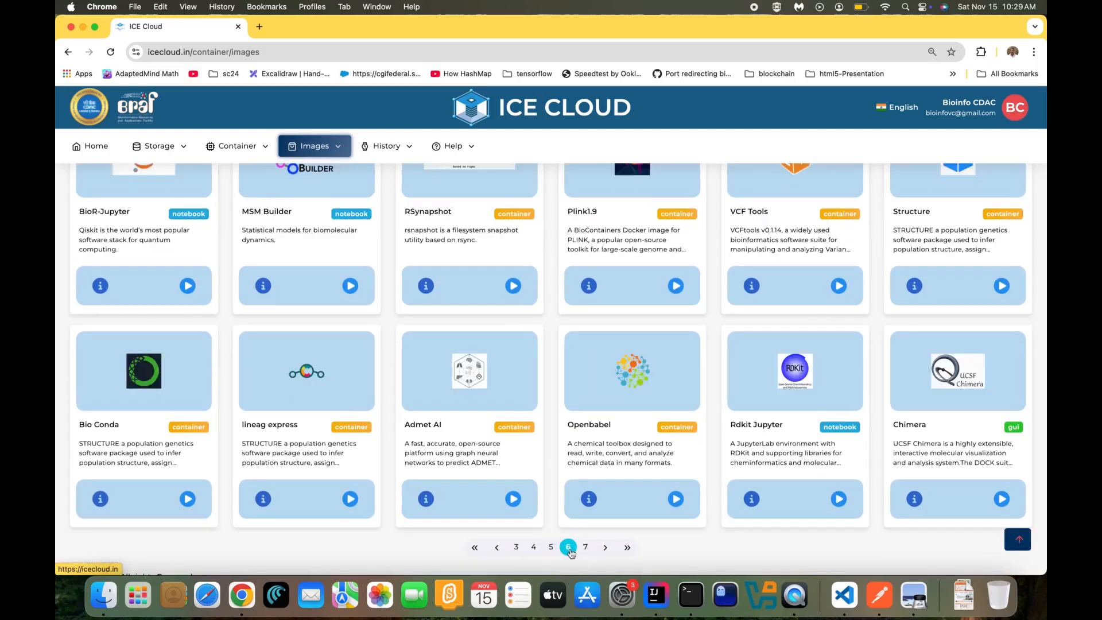
scroll(571, 552, "up", 2)
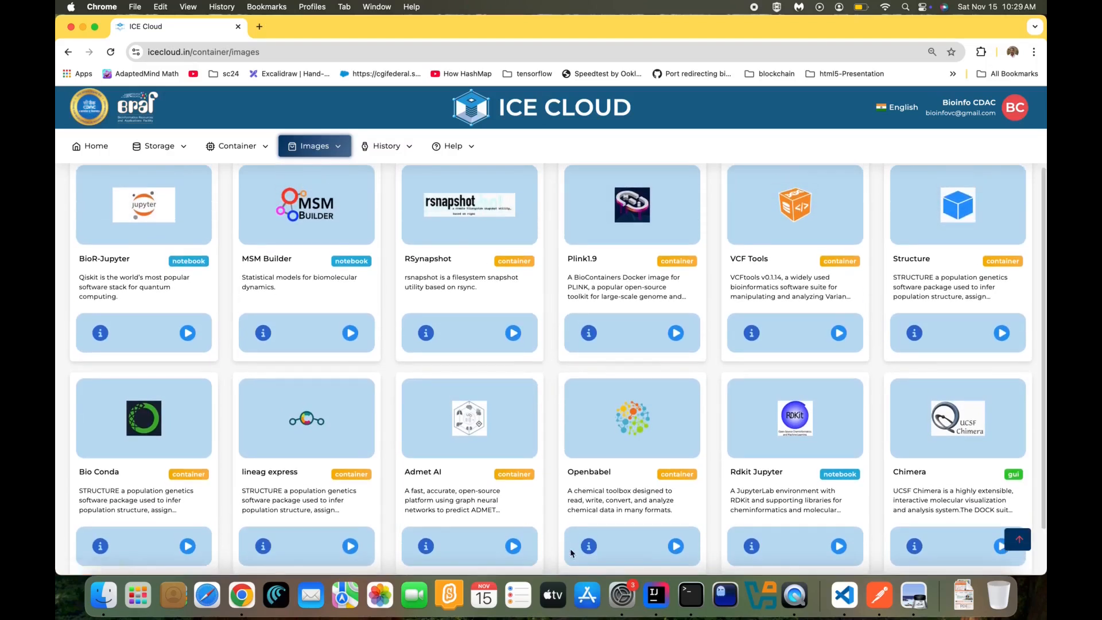
scroll(571, 552, "down", 2)
left_click(586, 544)
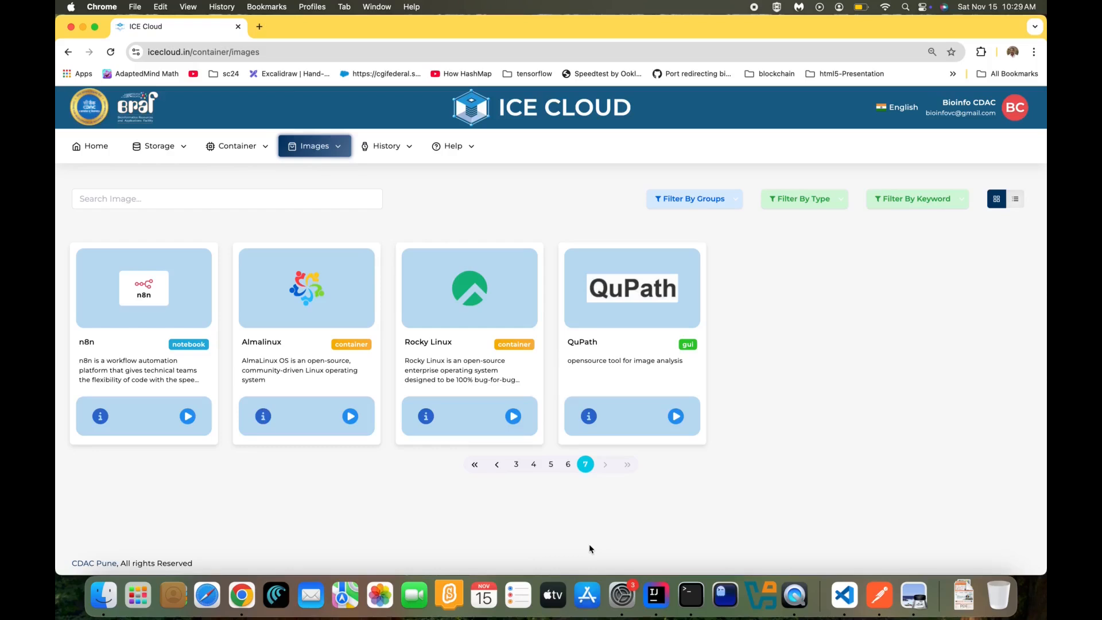
left_click(480, 469)
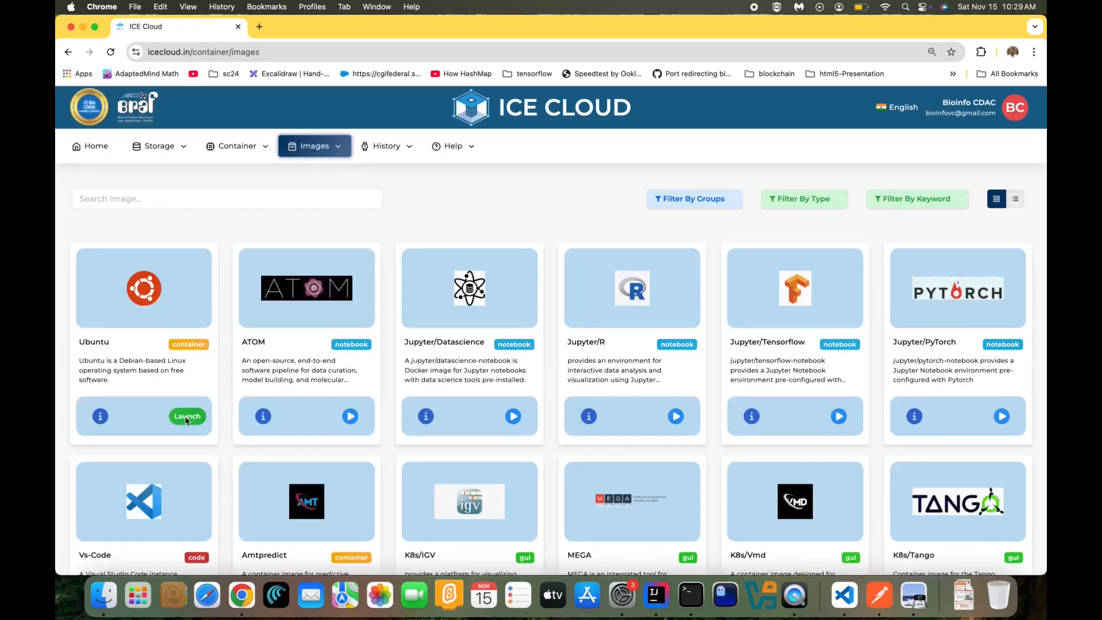
Launch an Ubuntu container named customizename with the prefilled 1 vCPU and 1 GB memory
left_click(184, 416)
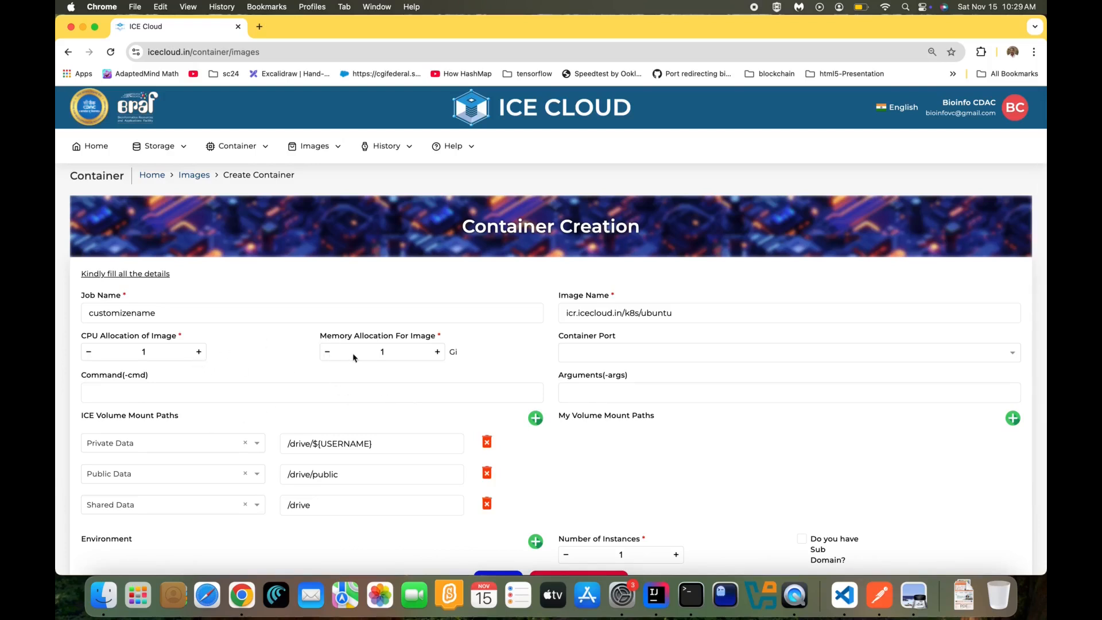
scroll(432, 381, "down", 3)
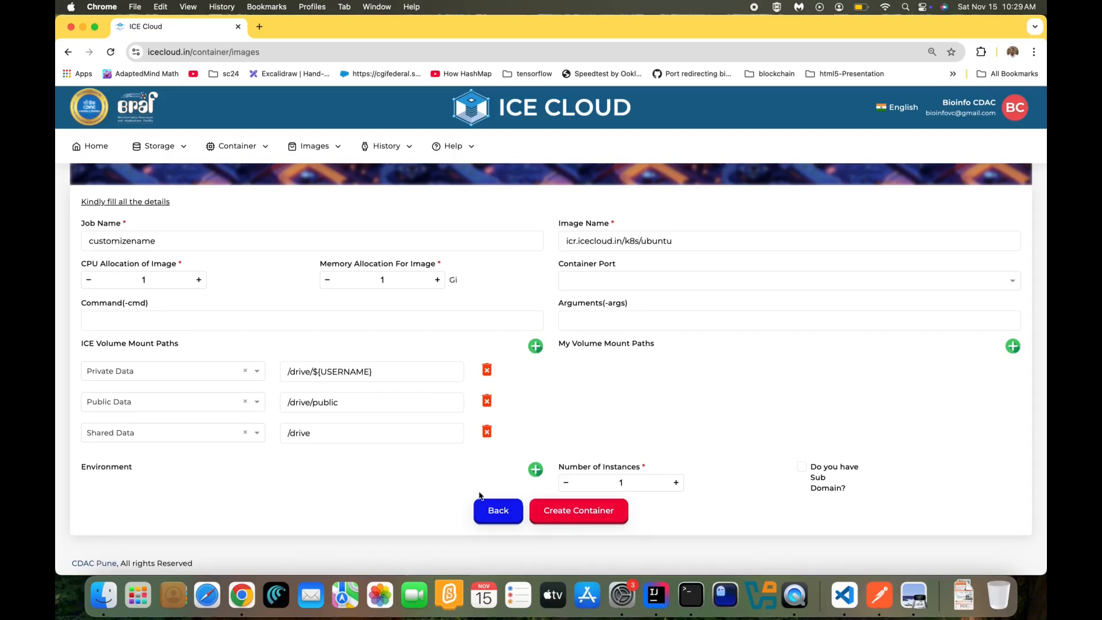
left_click(572, 516)
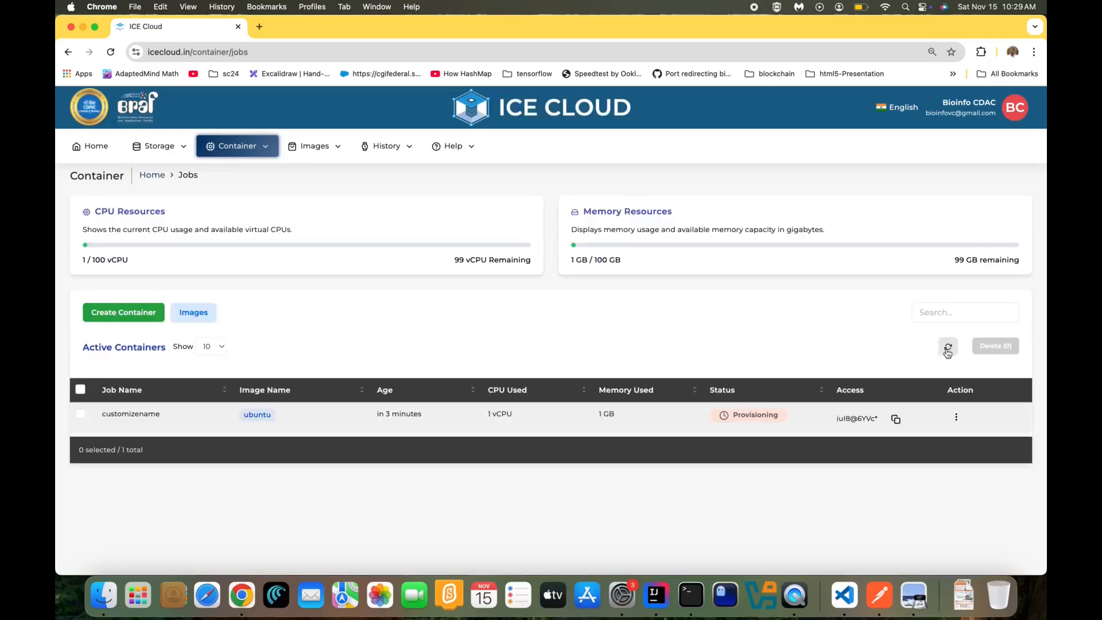
Refresh to see customizename Running, copy its access password, and Connect to it
left_click(948, 351)
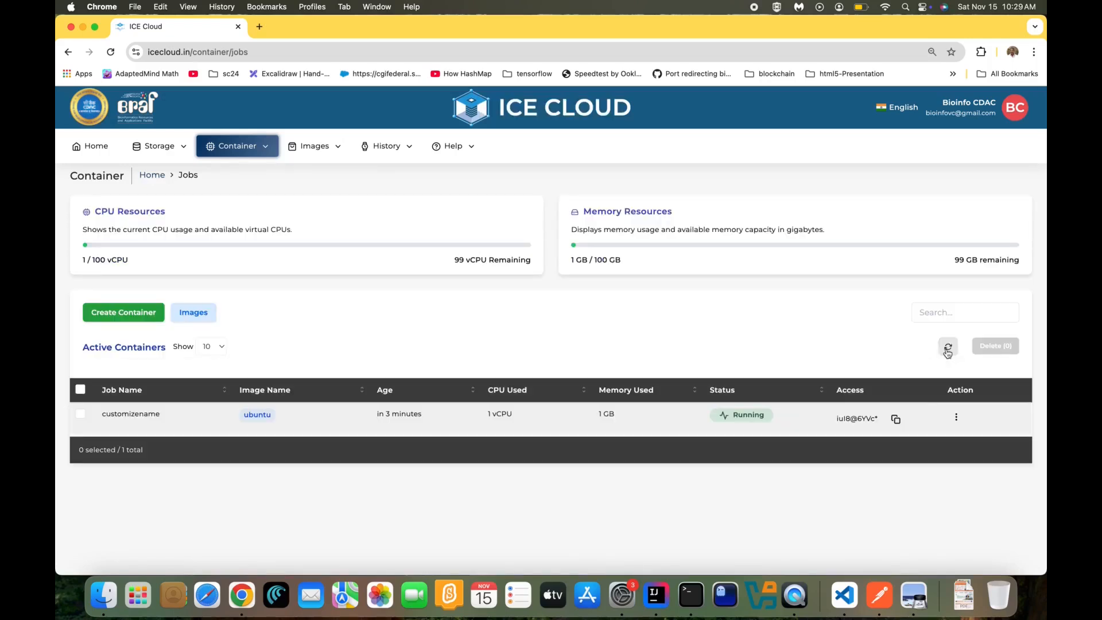
left_click(895, 420)
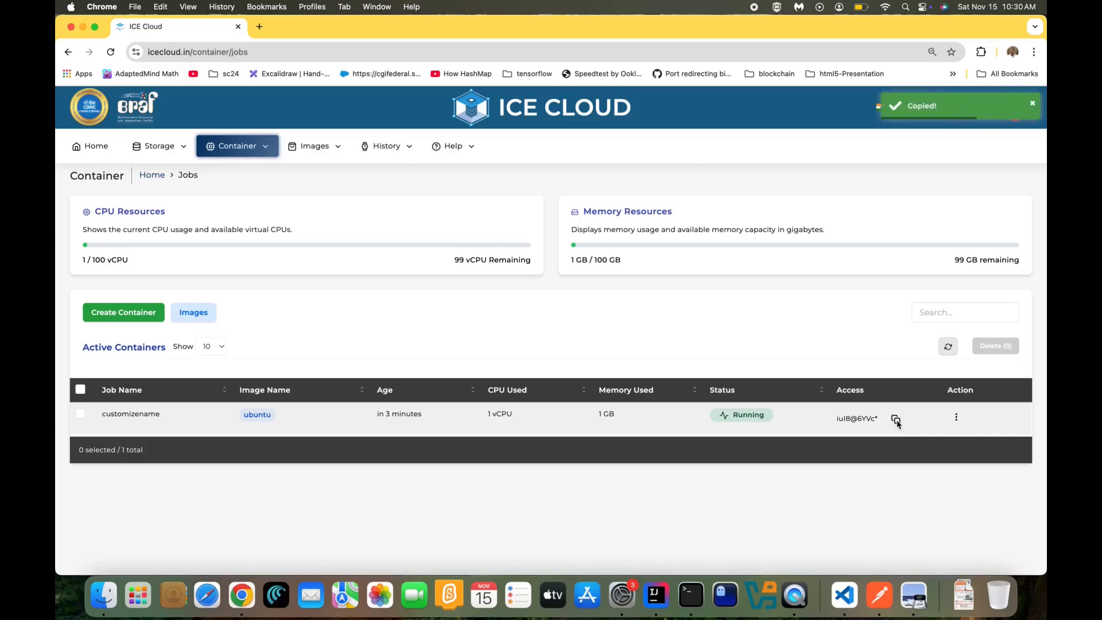
left_click(956, 419)
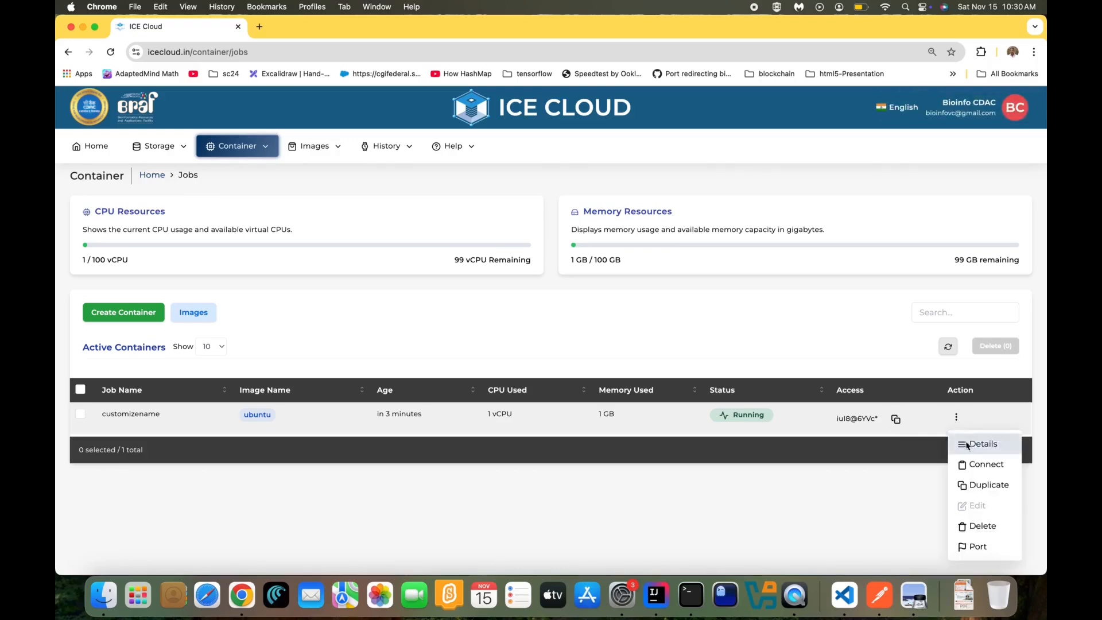
left_click(972, 463)
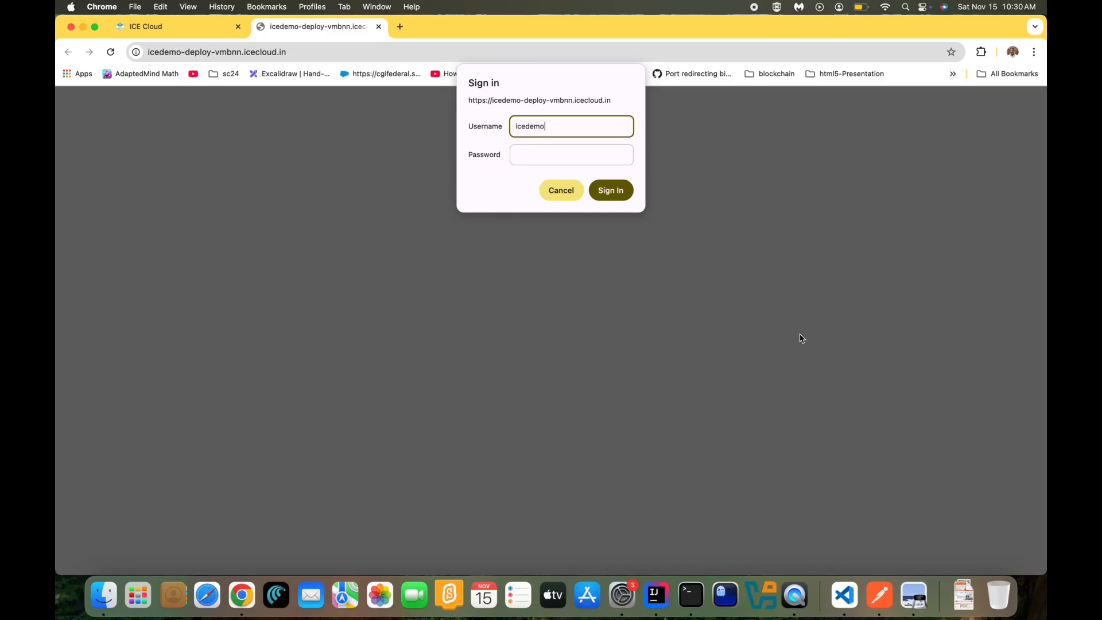
Sign in to the container's web terminal with the account username and password
type("icedemo")
key("Tab")
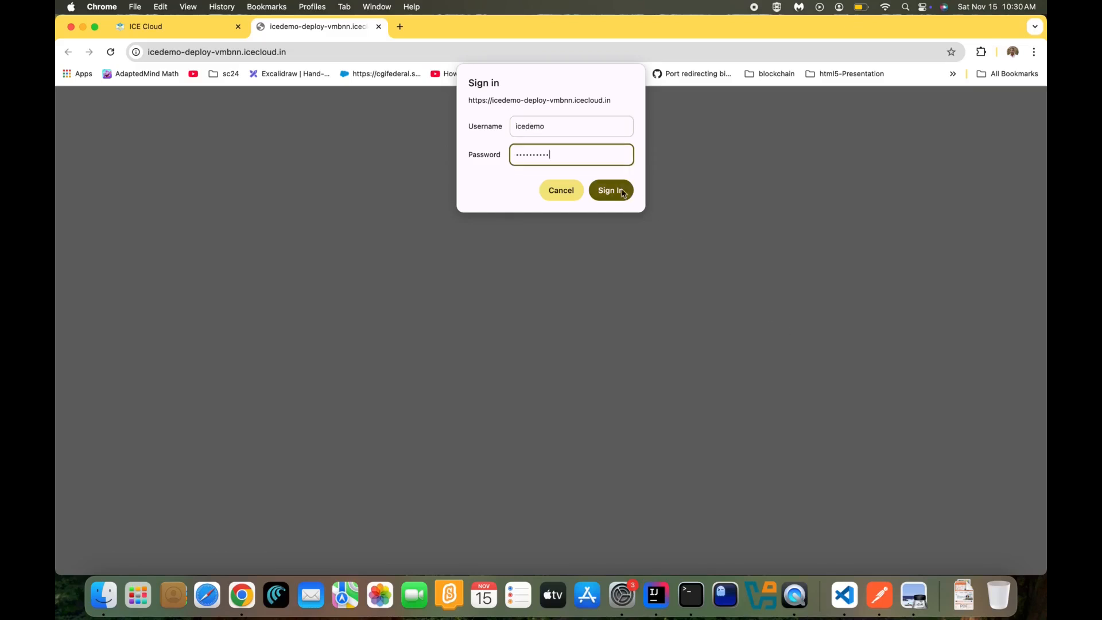
left_click(610, 191)
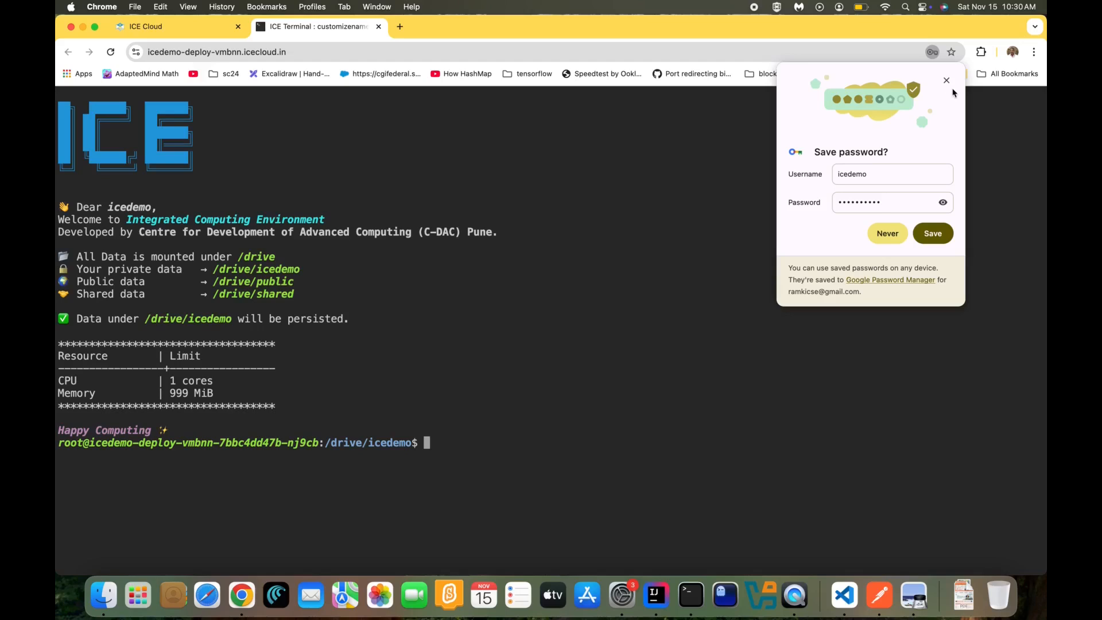
left_click(947, 80)
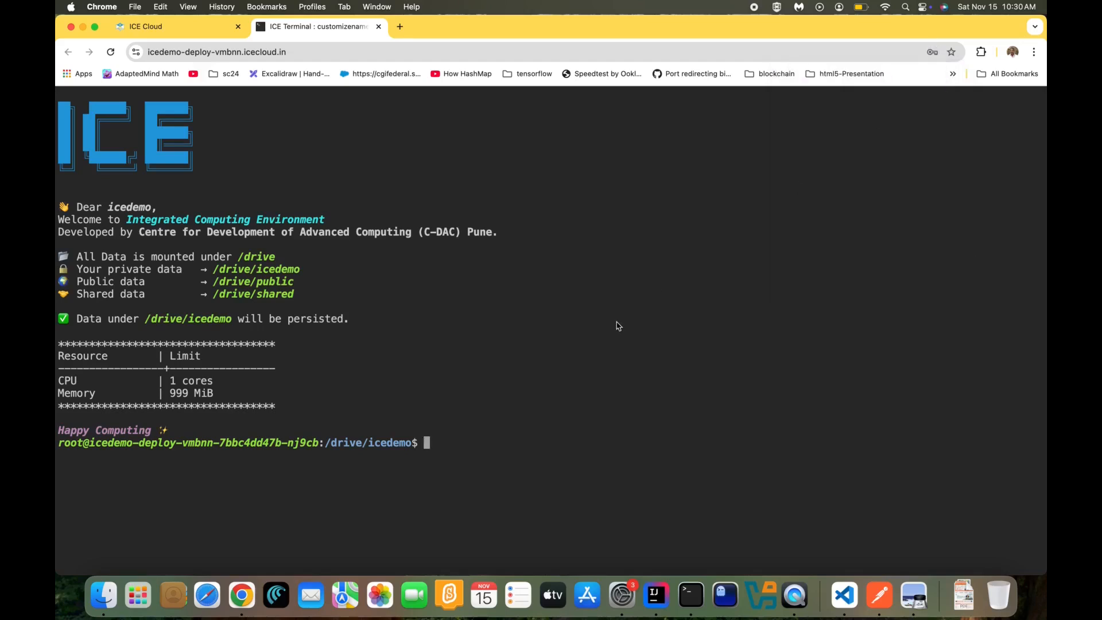
List the home folder, move up to /drive and list it, then close the terminal
type("ls")
key("Return")
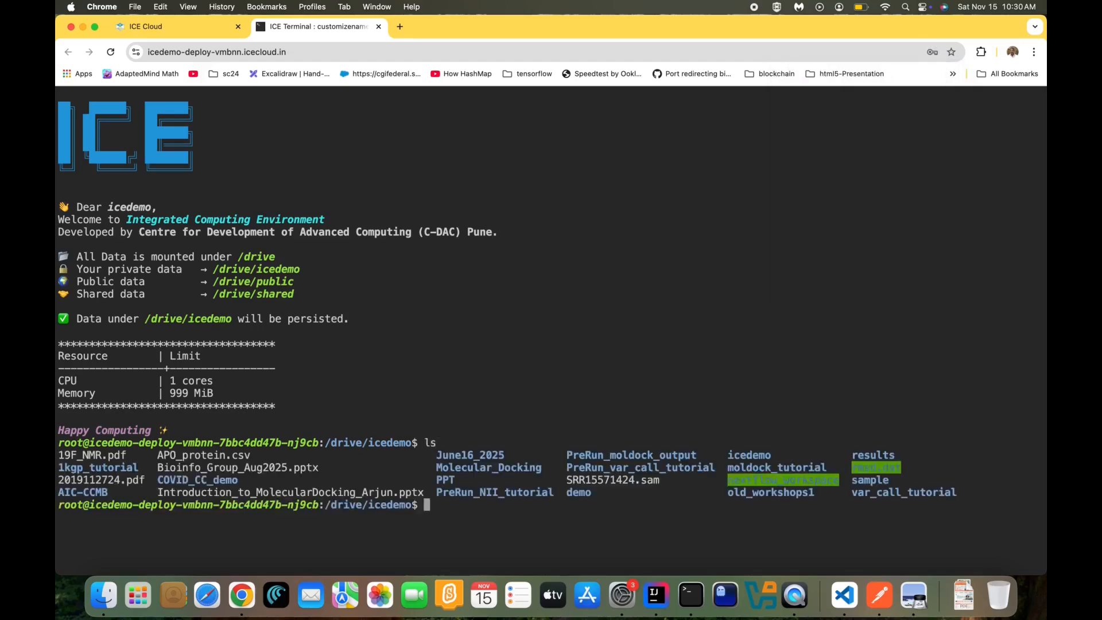
type("cd ..")
key("Return")
type("l")
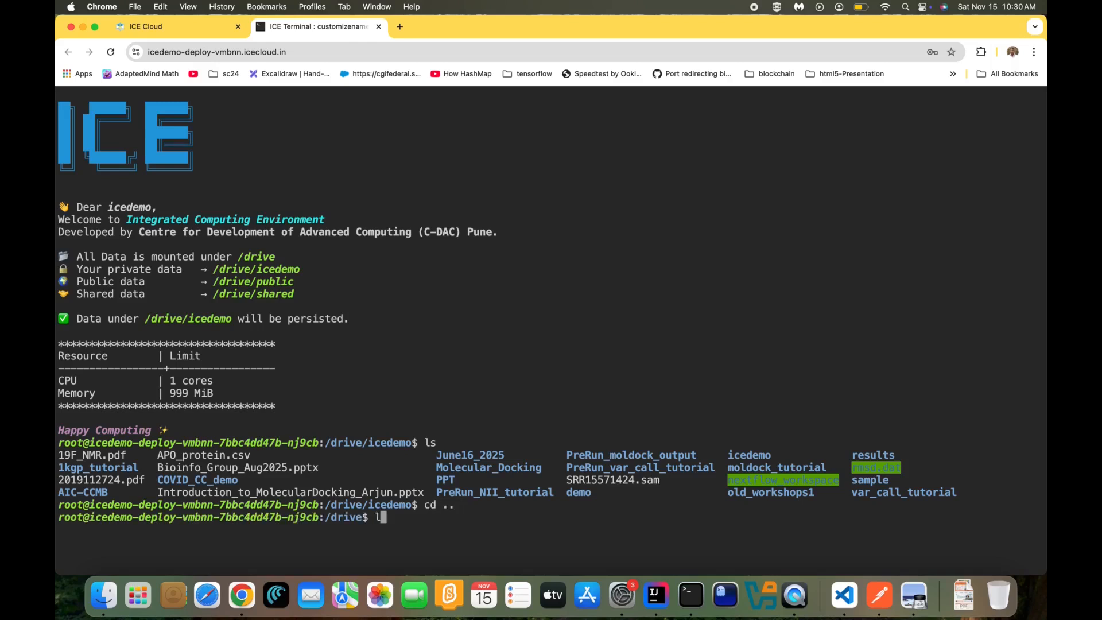
type("s")
key("Return")
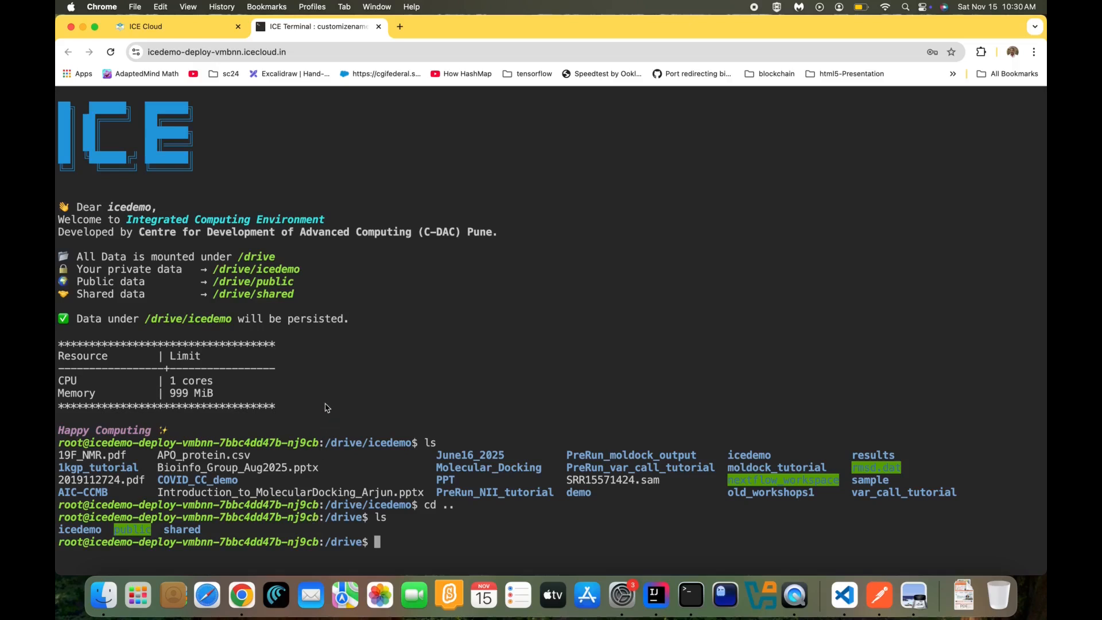
left_click(377, 27)
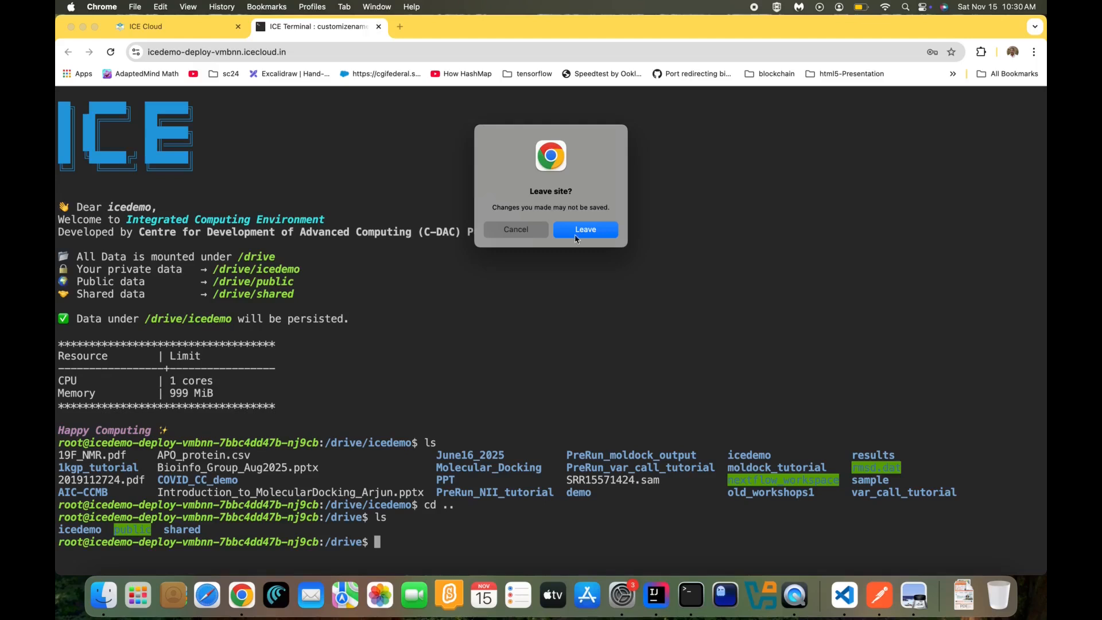
left_click(576, 232)
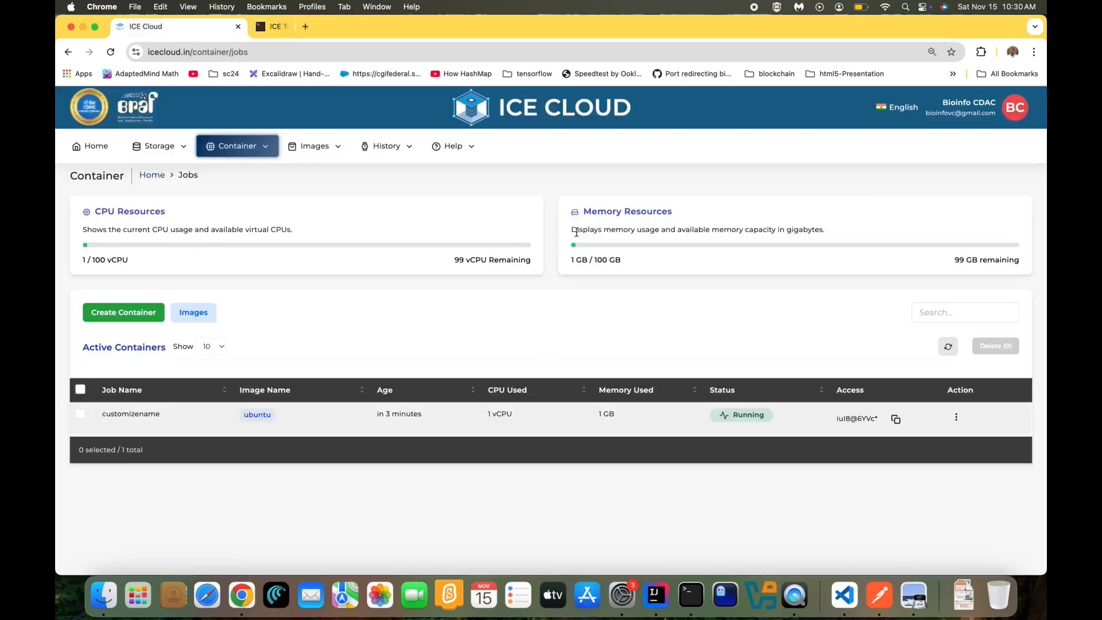
Delete the customizename Ubuntu container, confirming with the word 'delete'
left_click(955, 418)
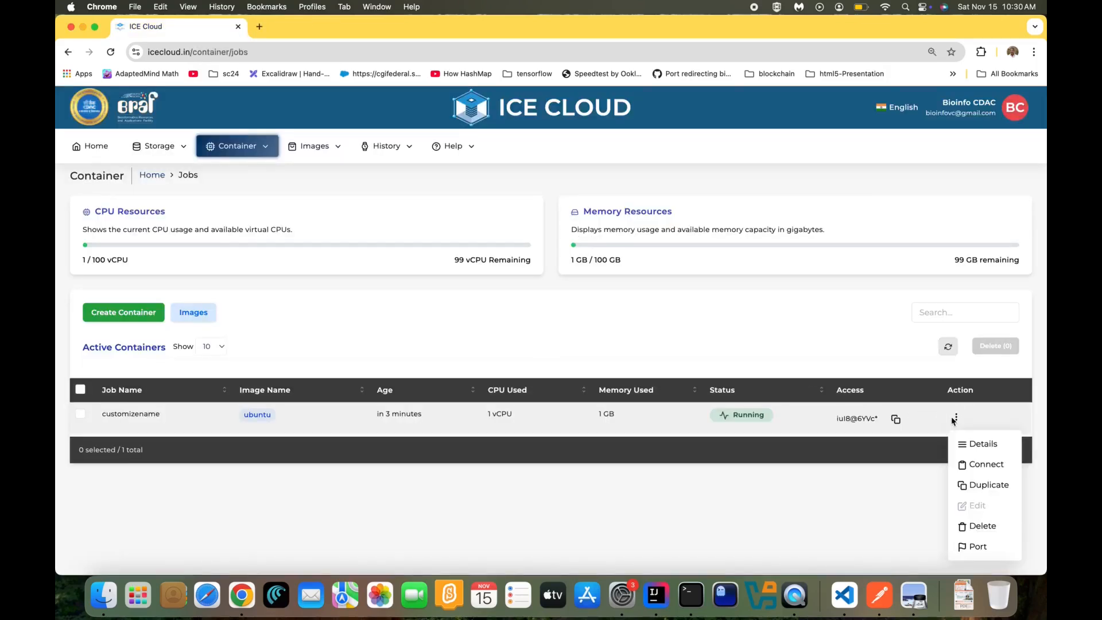
left_click(975, 528)
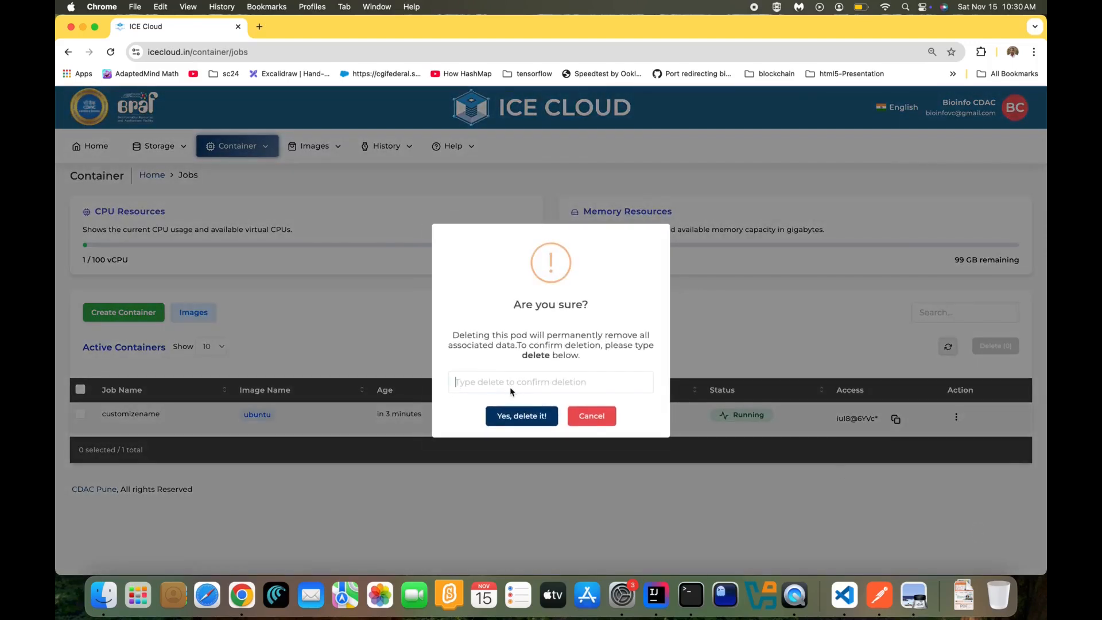
left_click(511, 387)
left_click(526, 432)
left_click(514, 417)
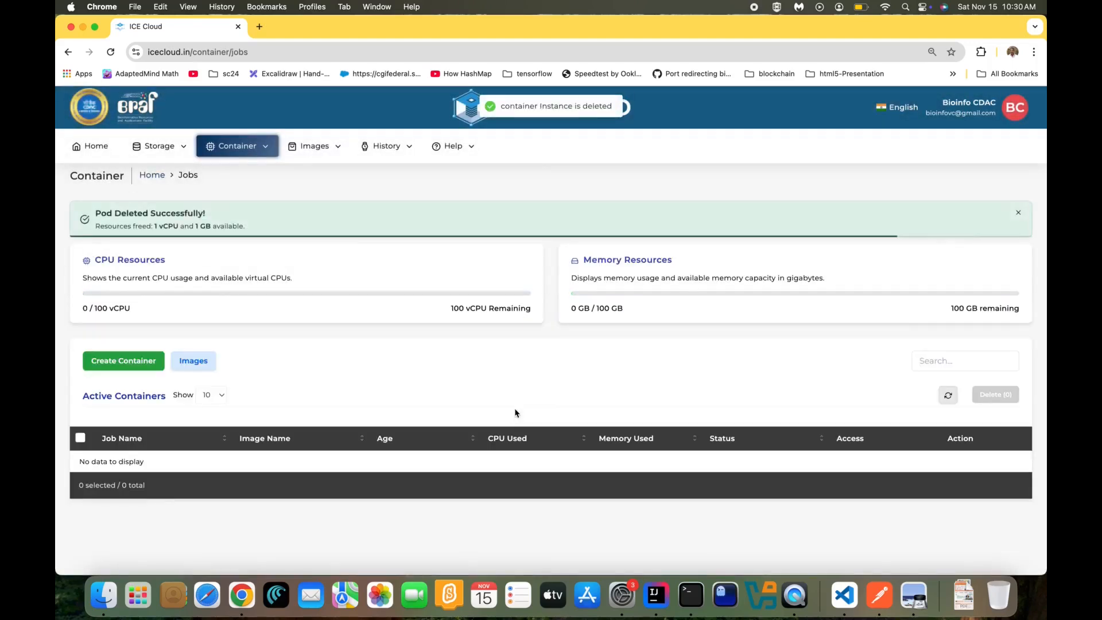
left_click(193, 360)
Start a Jupyter/Tensorflow container form and add a Shared Data mount at /home/jovyan/
left_click(841, 442)
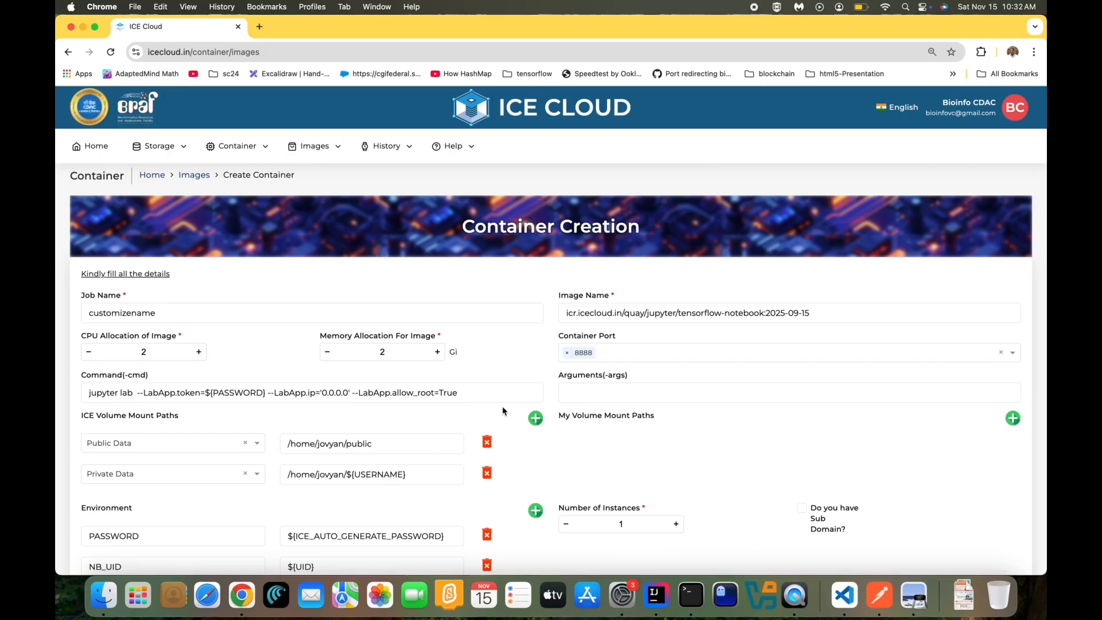
scroll(503, 410, "down", 1)
left_click(536, 375)
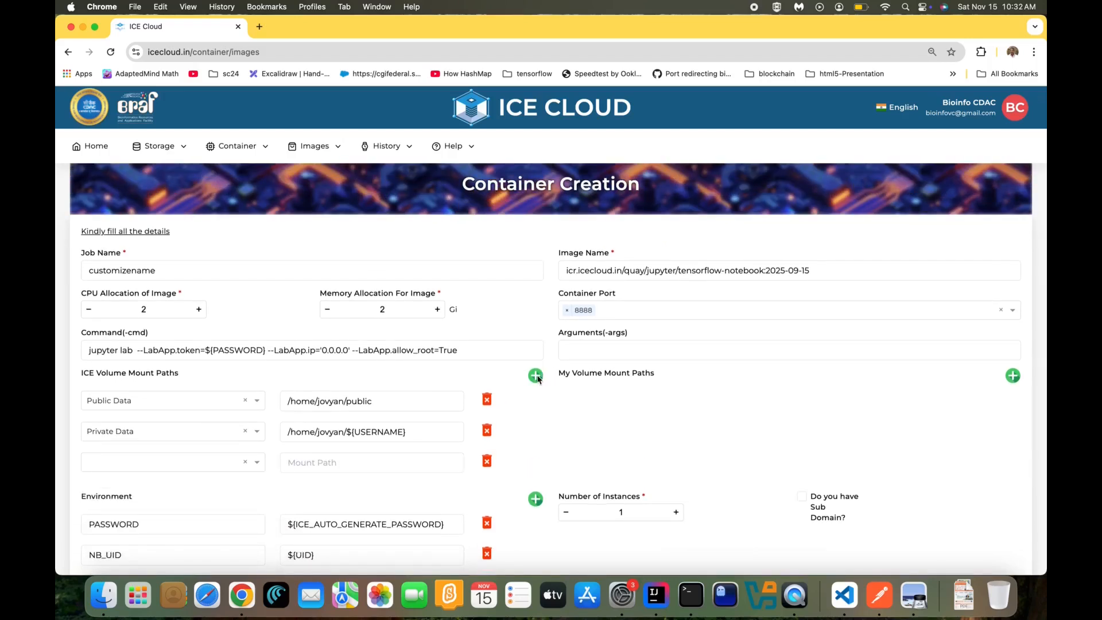
left_click(212, 456)
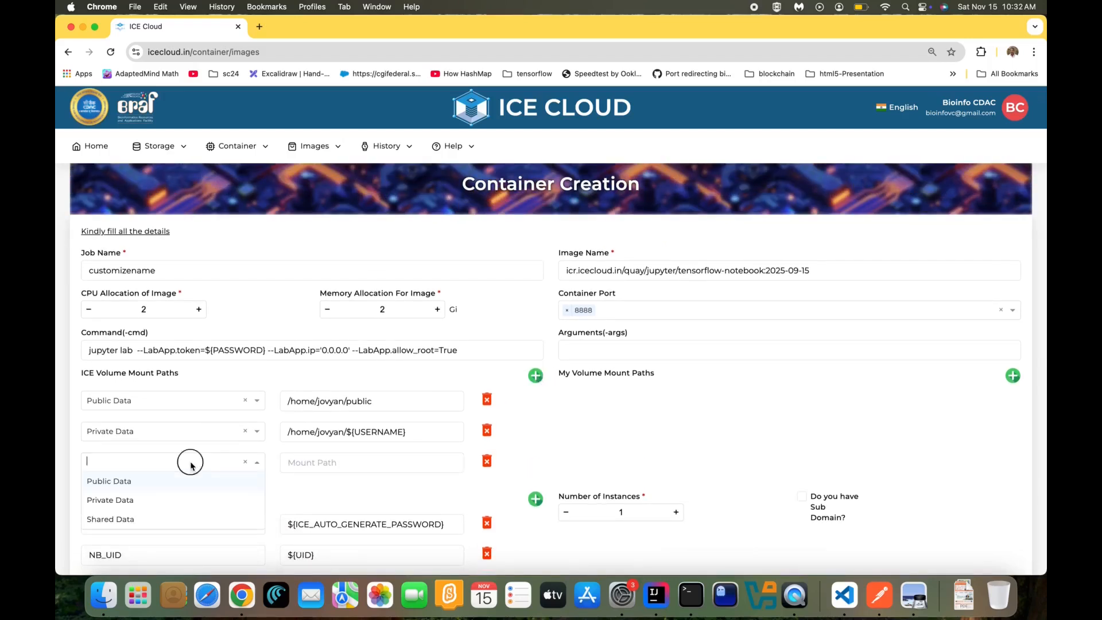
left_click(153, 520)
left_click_drag(348, 406, 283, 400)
key("super+c")
left_click(342, 460)
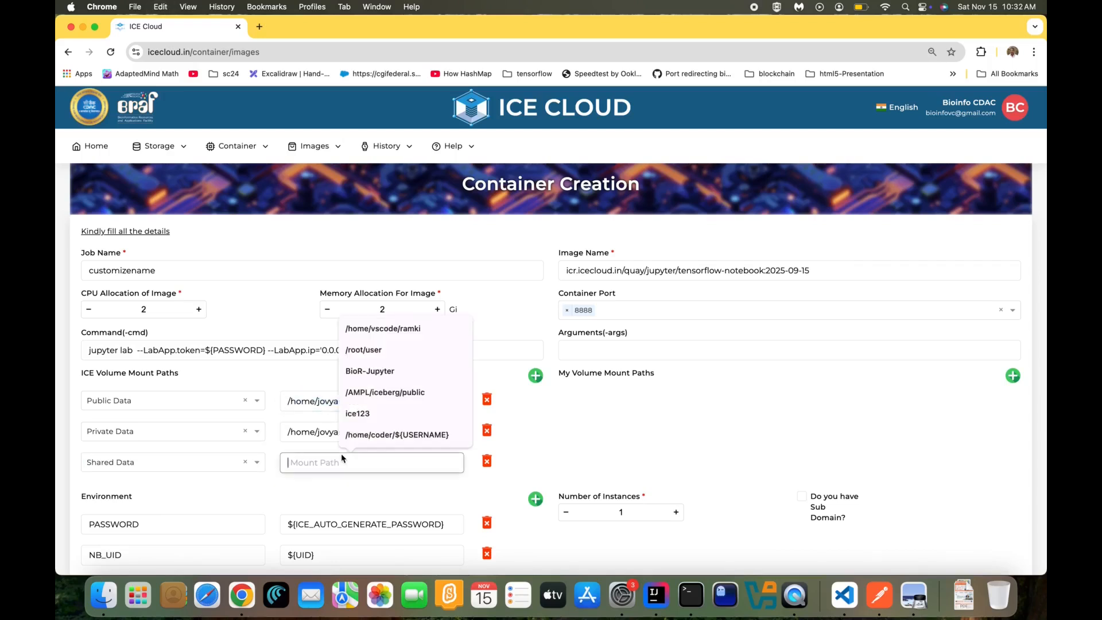
key("super+v")
left_click(596, 443)
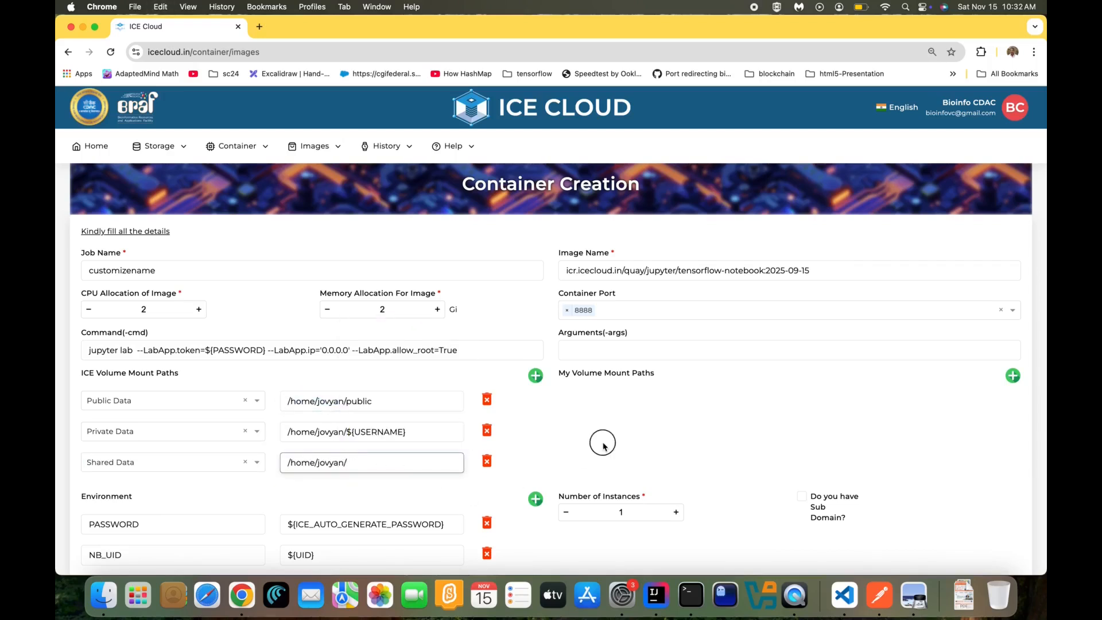
Increase the memory allocation and create the container
scroll(602, 442, "down", 2)
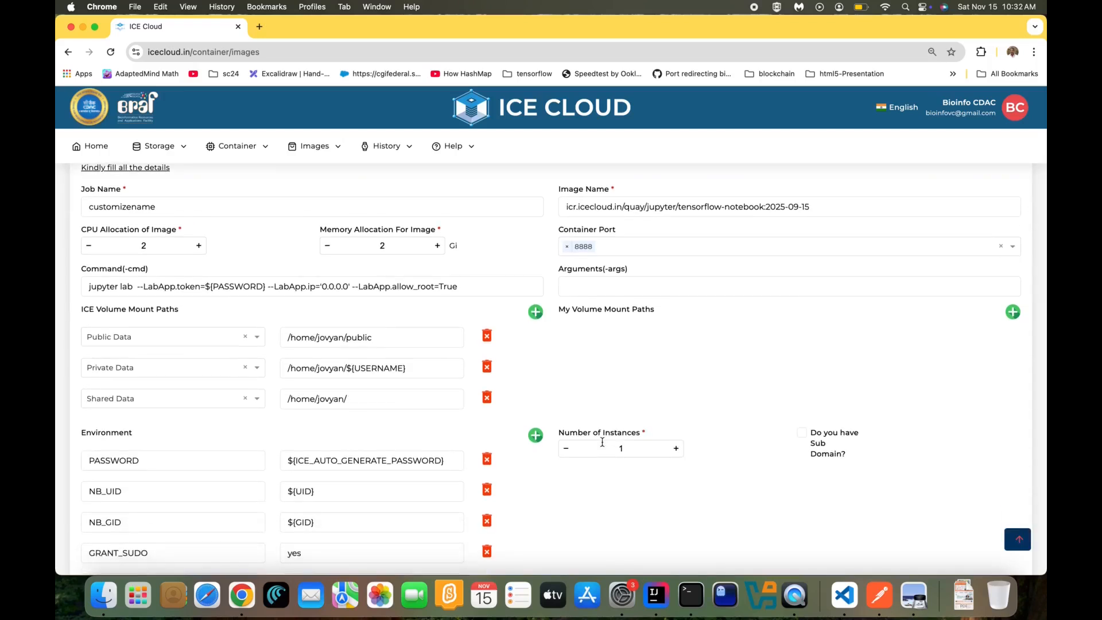
scroll(602, 441, "down", 2)
scroll(602, 442, "up", 2)
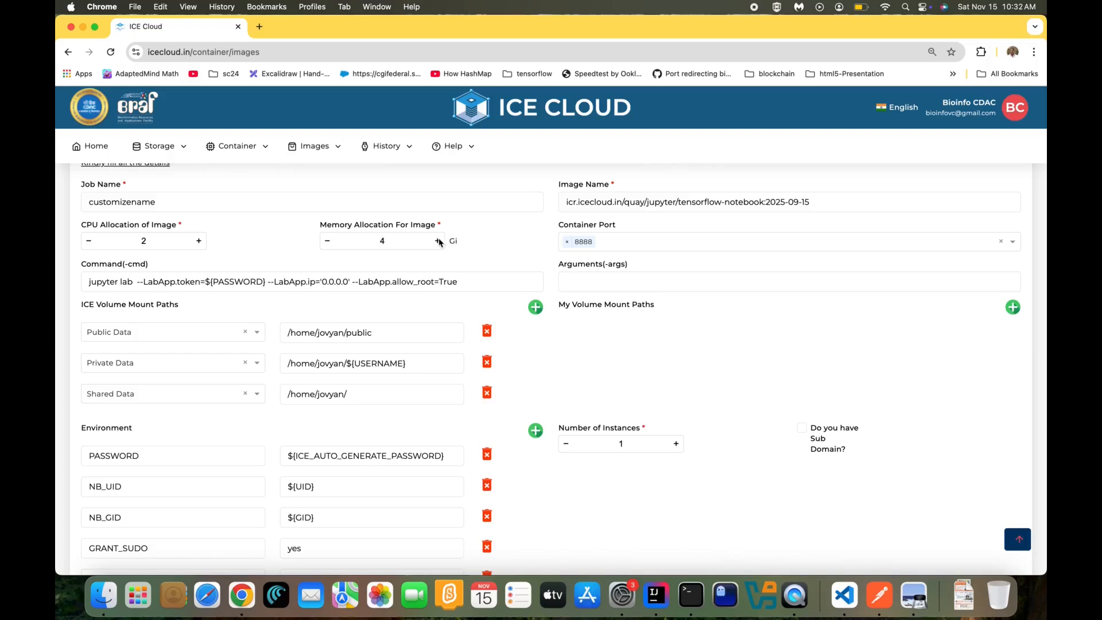
left_click(199, 241)
scroll(476, 349, "down", 3)
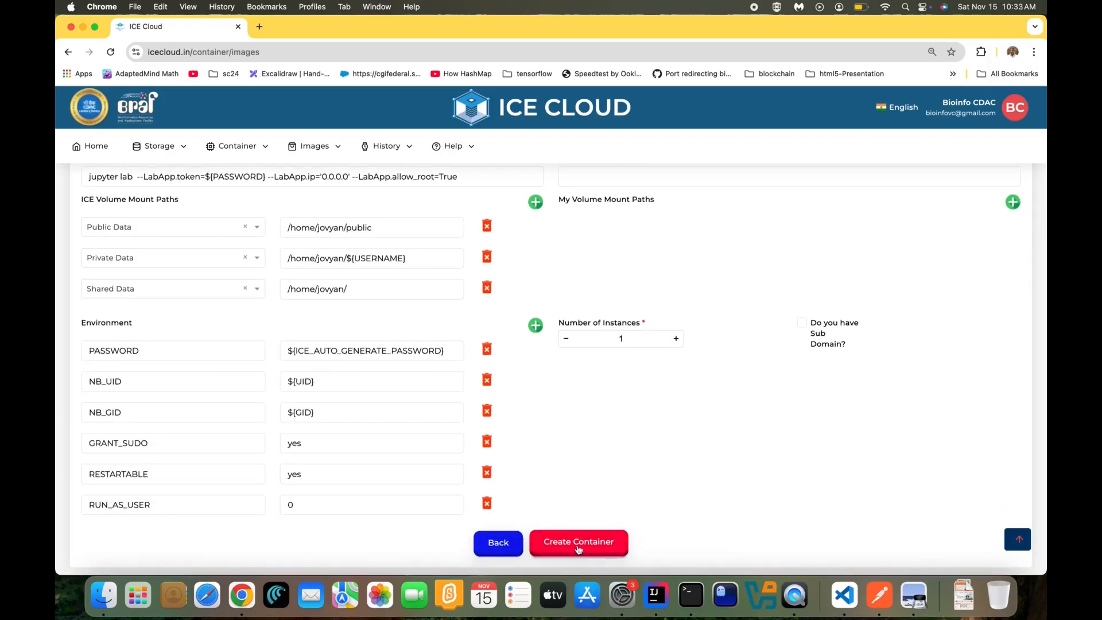
left_click(578, 549)
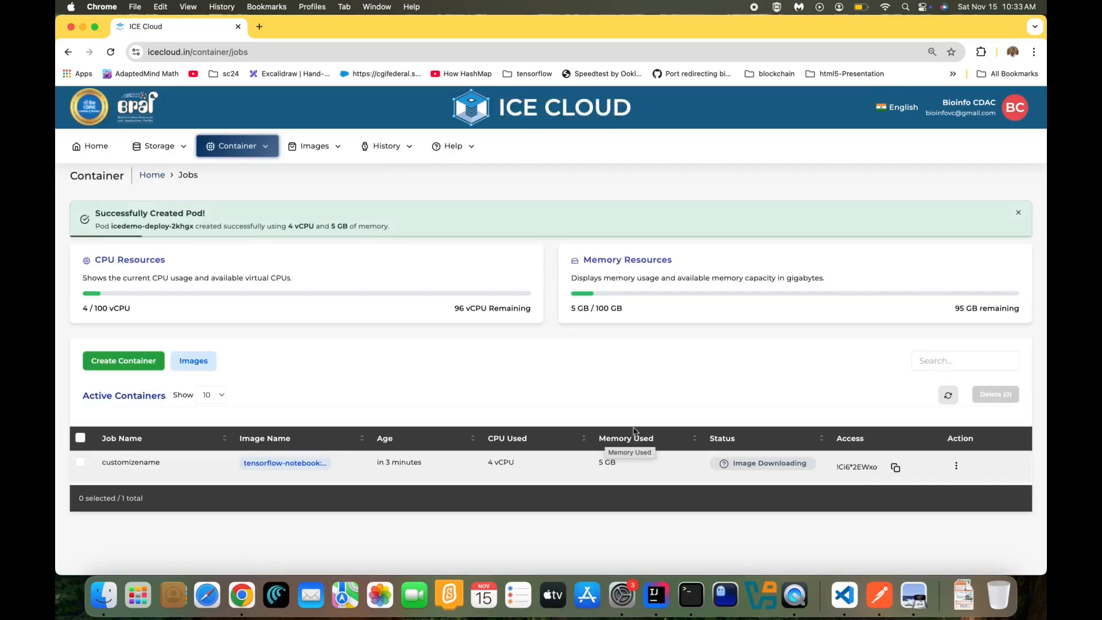
Refresh until customizename is Running, copy its access password, and connect to its Jupyter server
left_click(947, 348)
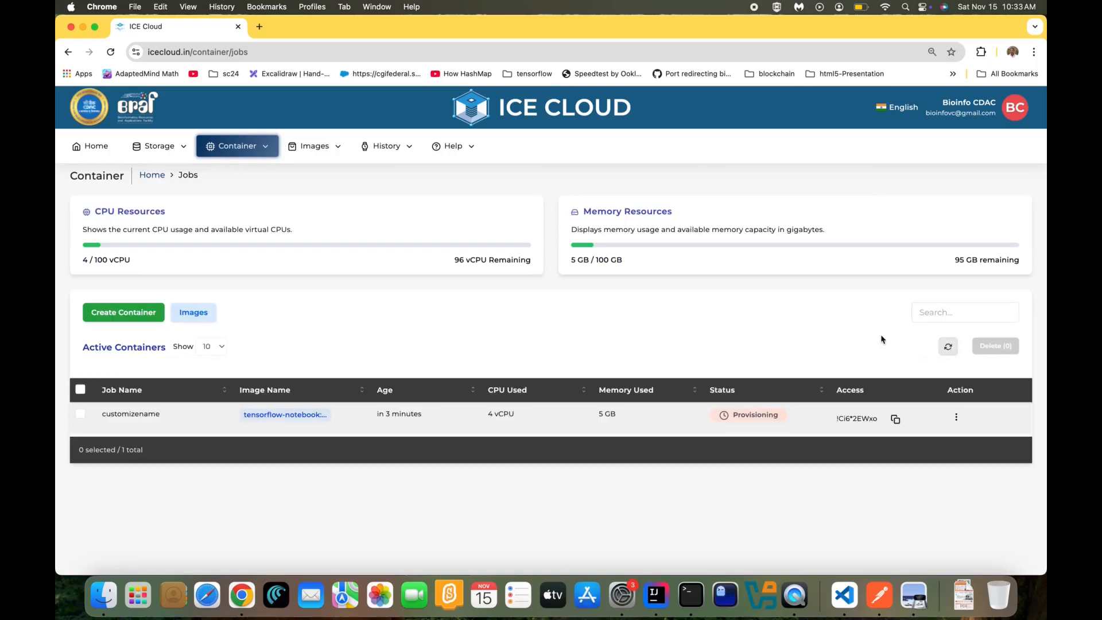
left_click(948, 351)
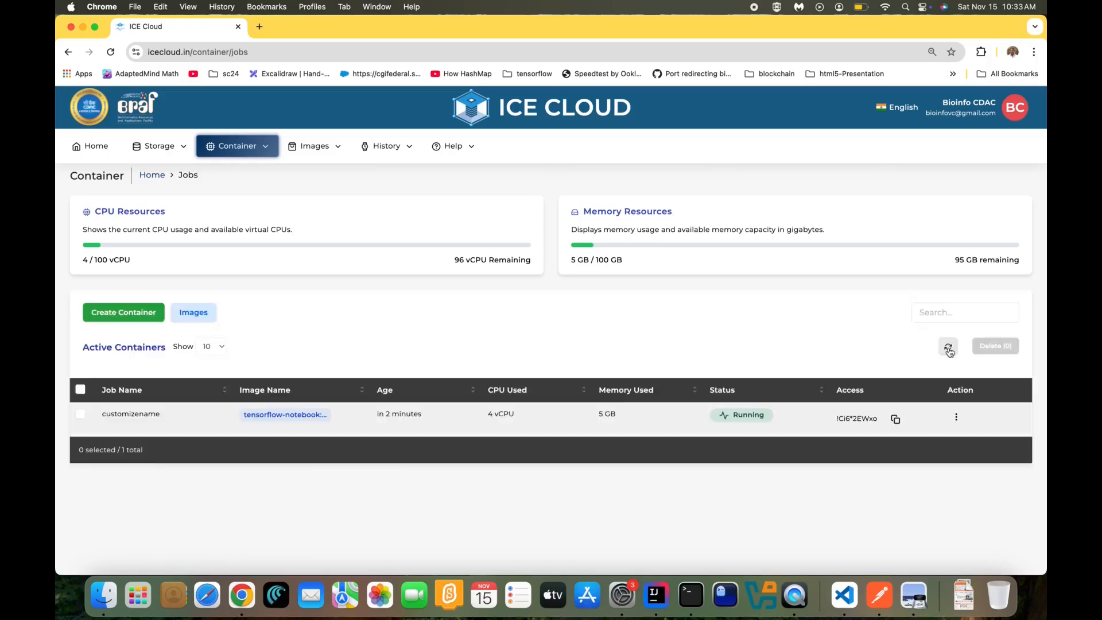
left_click(896, 420)
left_click(956, 418)
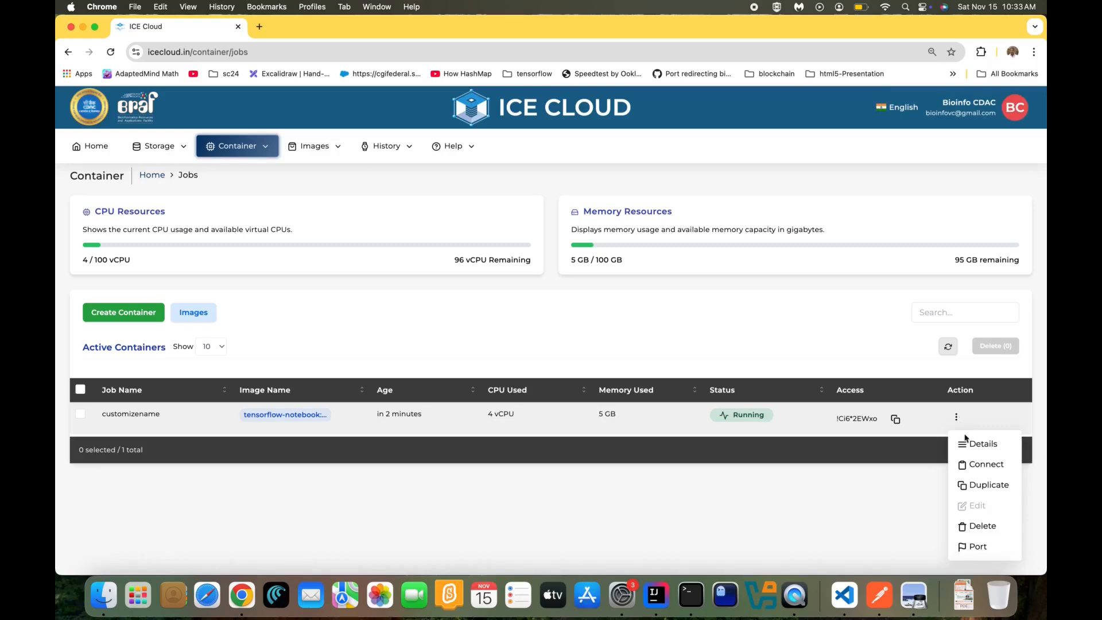
left_click(967, 463)
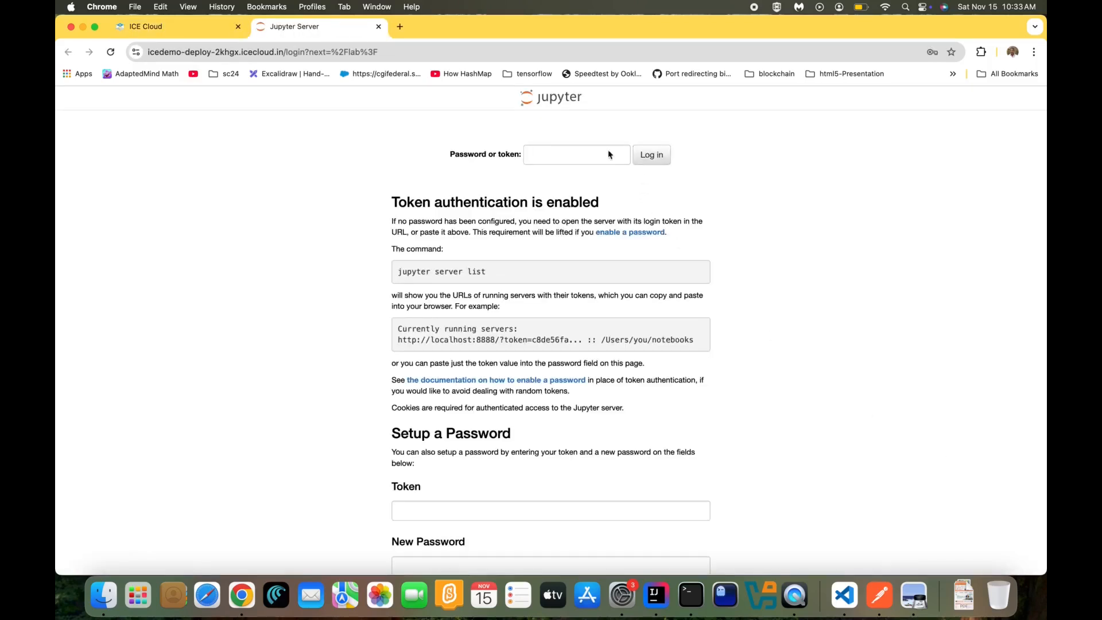
Paste the copied token into Jupyter's login field, log in, and dismiss the save-password prompt
left_click(597, 156)
right_click(598, 151)
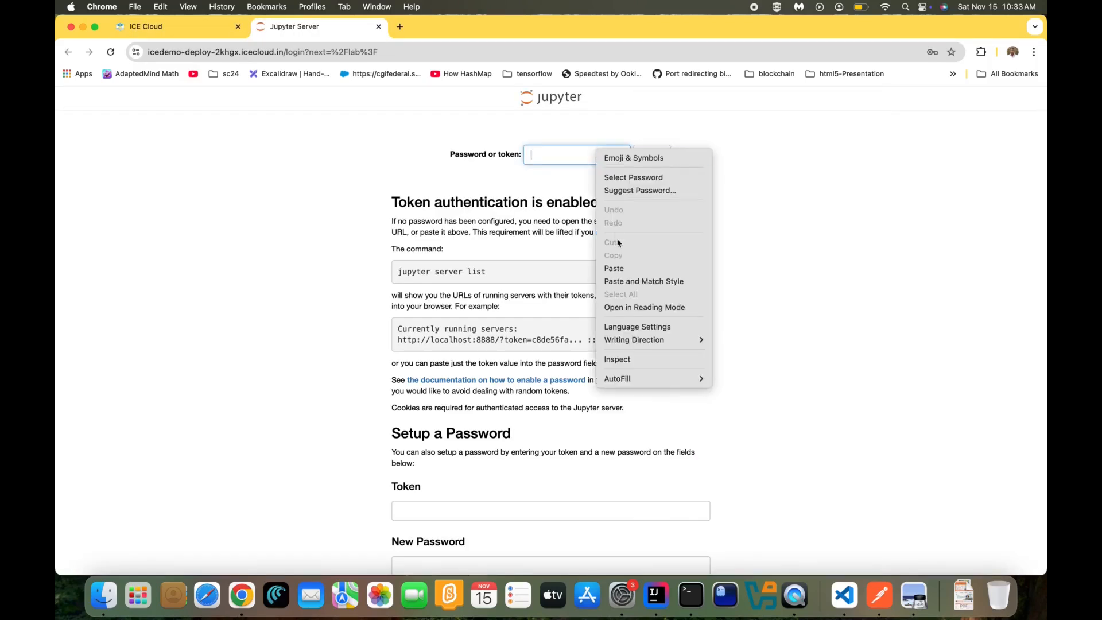
left_click(613, 268)
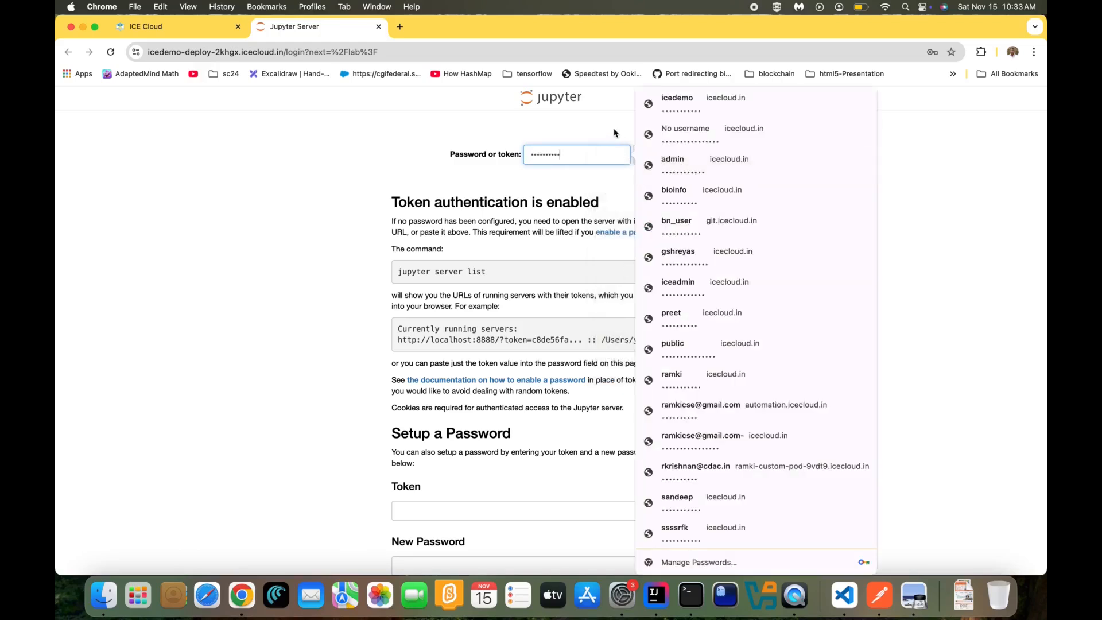
left_click(649, 155)
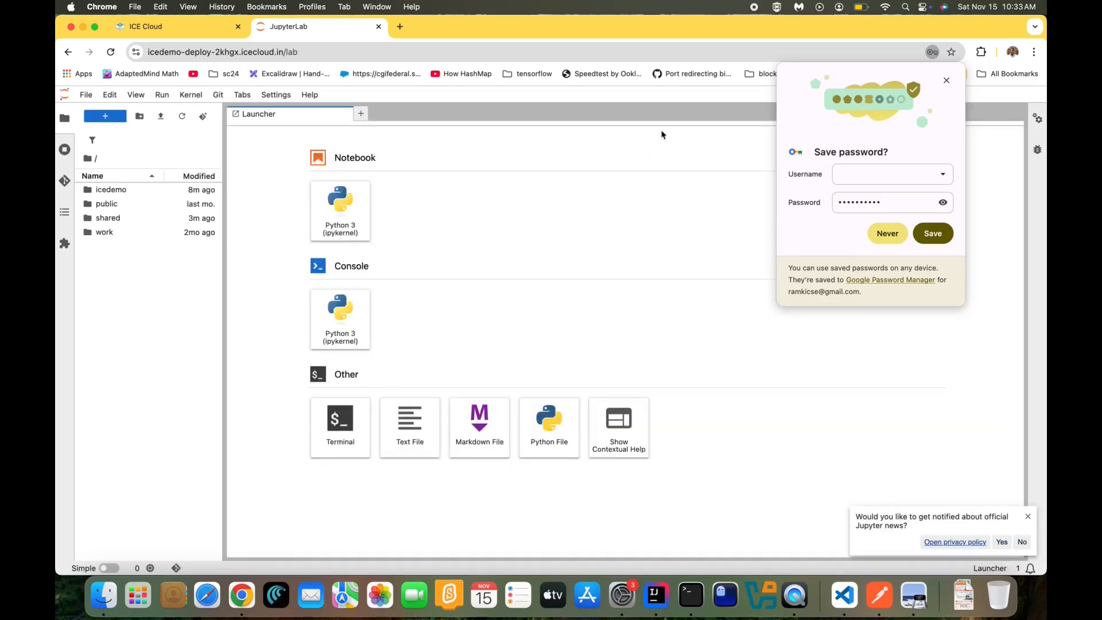
left_click(947, 80)
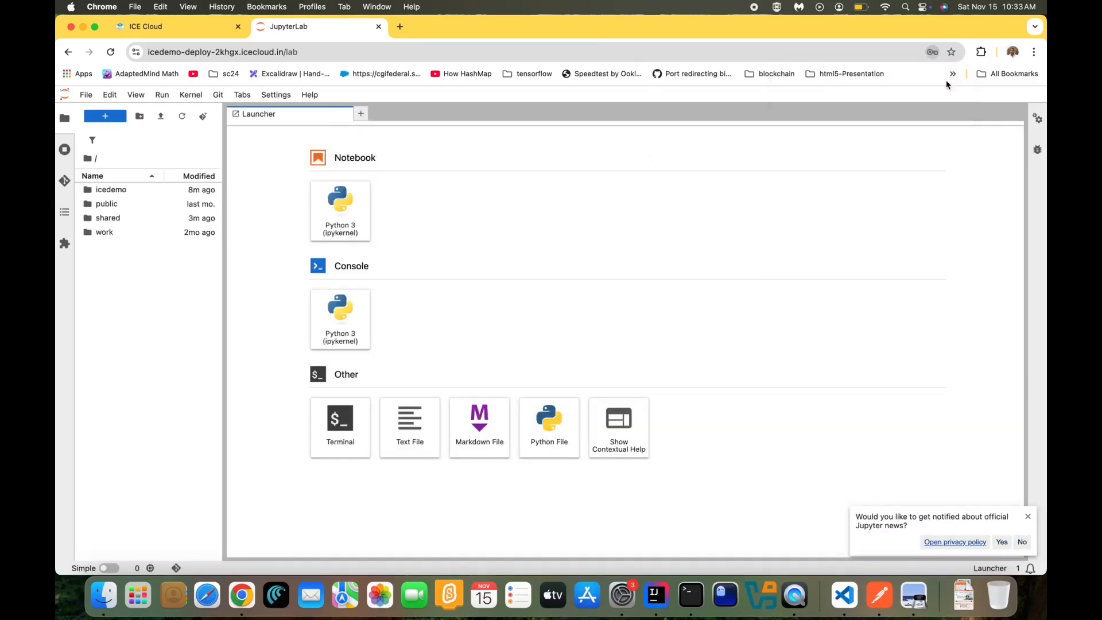
Open Potato_Disease_Classification-Copy1.ipynb from the shared demo Potato-Disease-Classification-using-Deep-Learning folder
double_click(113, 217)
double_click(113, 218)
double_click(114, 193)
double_click(132, 247)
double_click(144, 340)
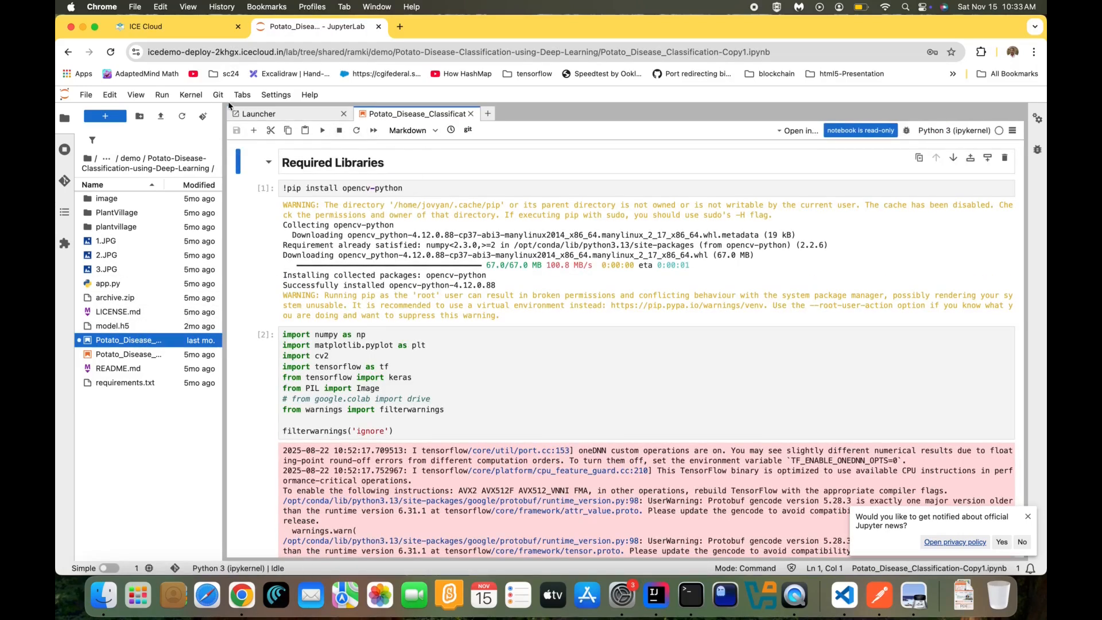
Restart the kernel and run all cells
left_click(195, 97)
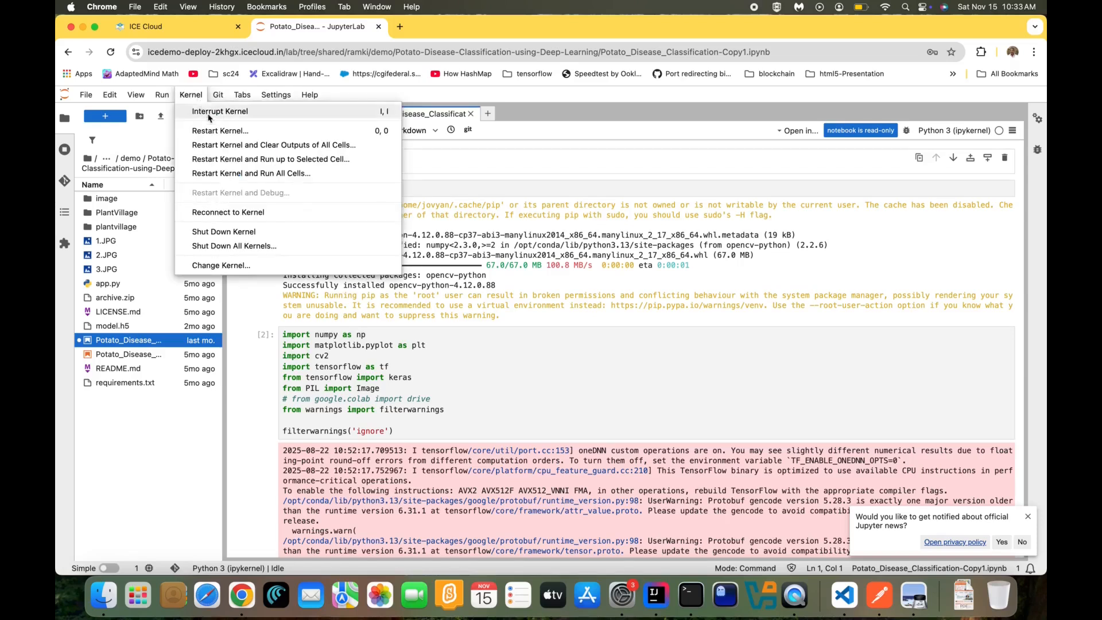
left_click(243, 173)
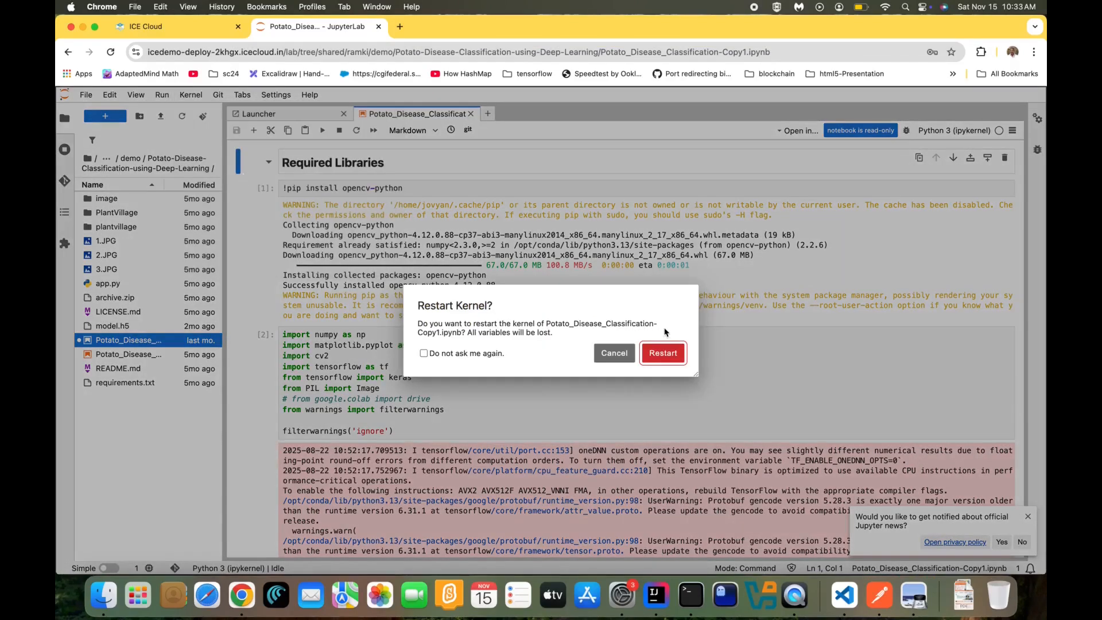
left_click(663, 353)
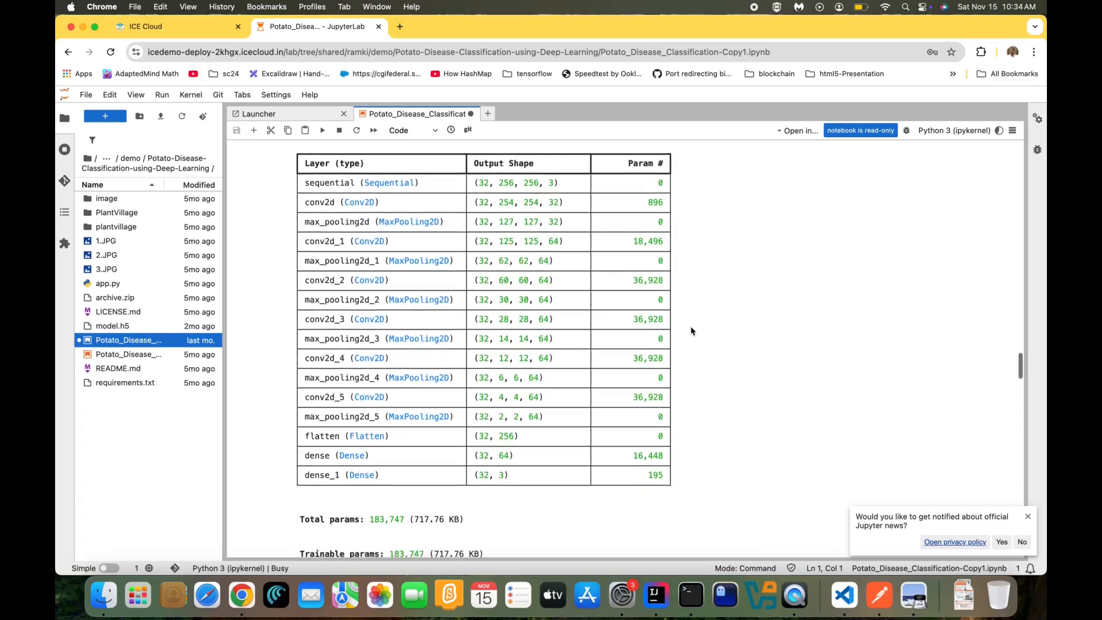
Scroll through the training log and accuracy/loss plots to the 3.JPG Early_blight prediction
scroll(690, 331, "up", 3)
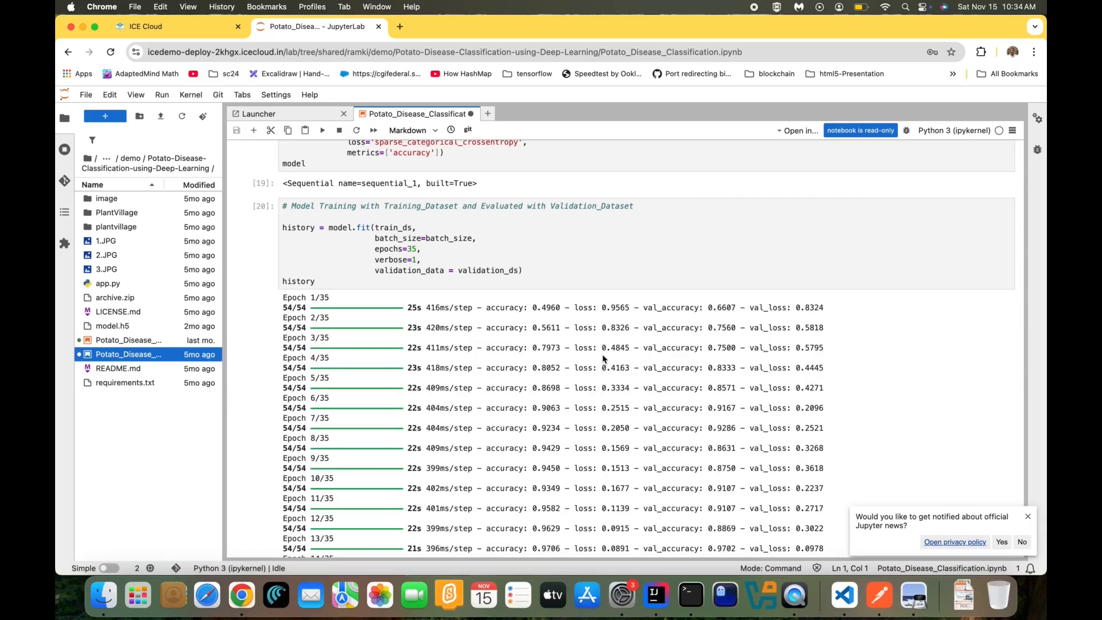
scroll(603, 359, "down", 10)
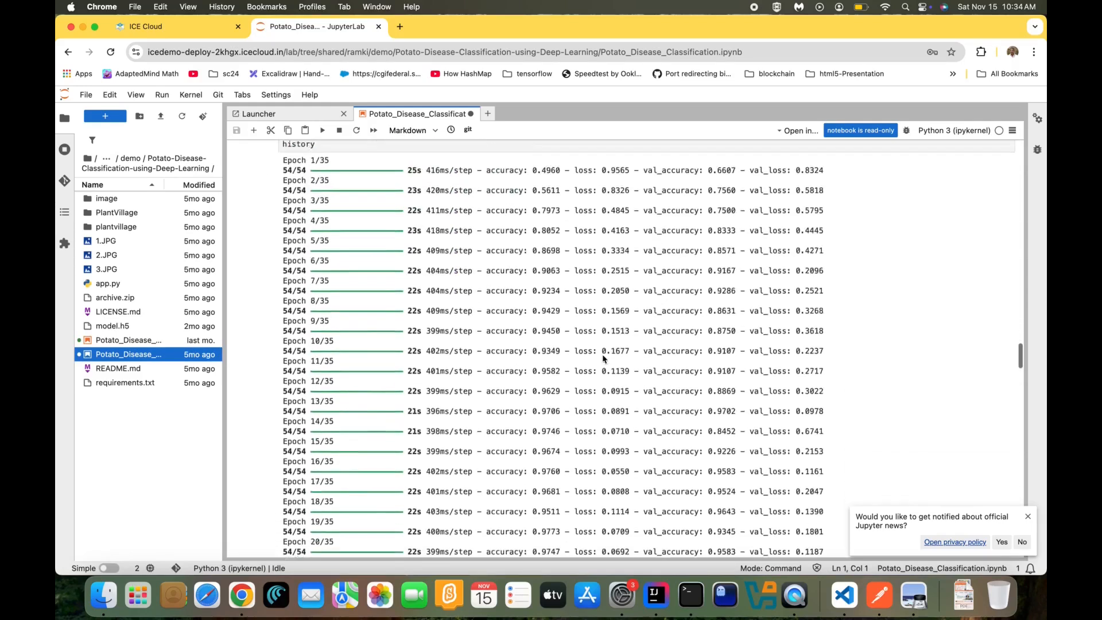
scroll(603, 359, "down", 10)
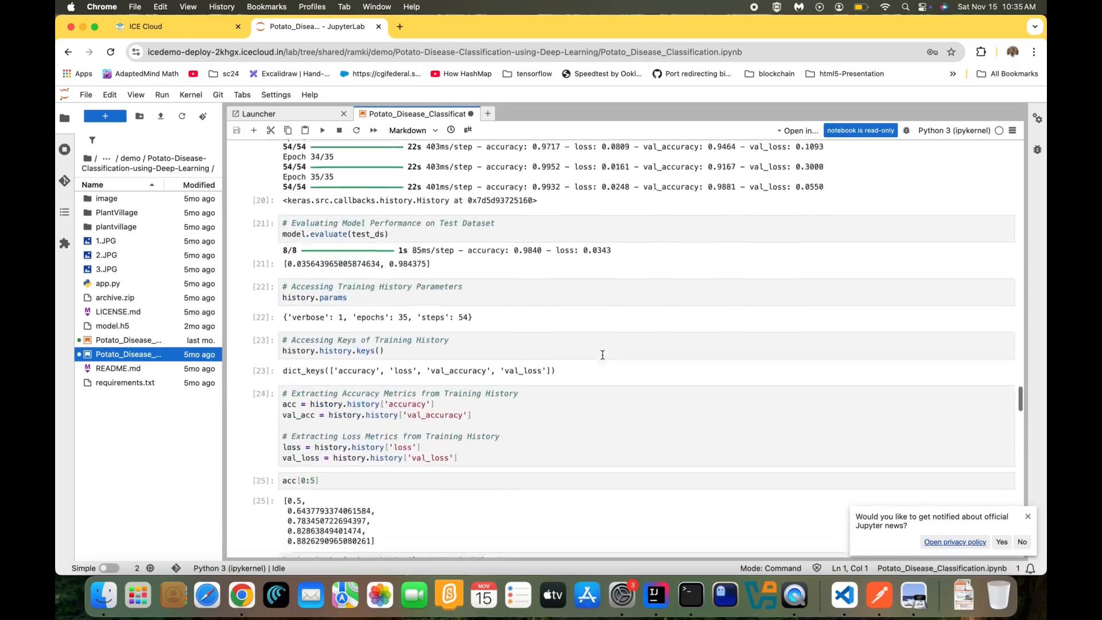
scroll(602, 356, "down", 10)
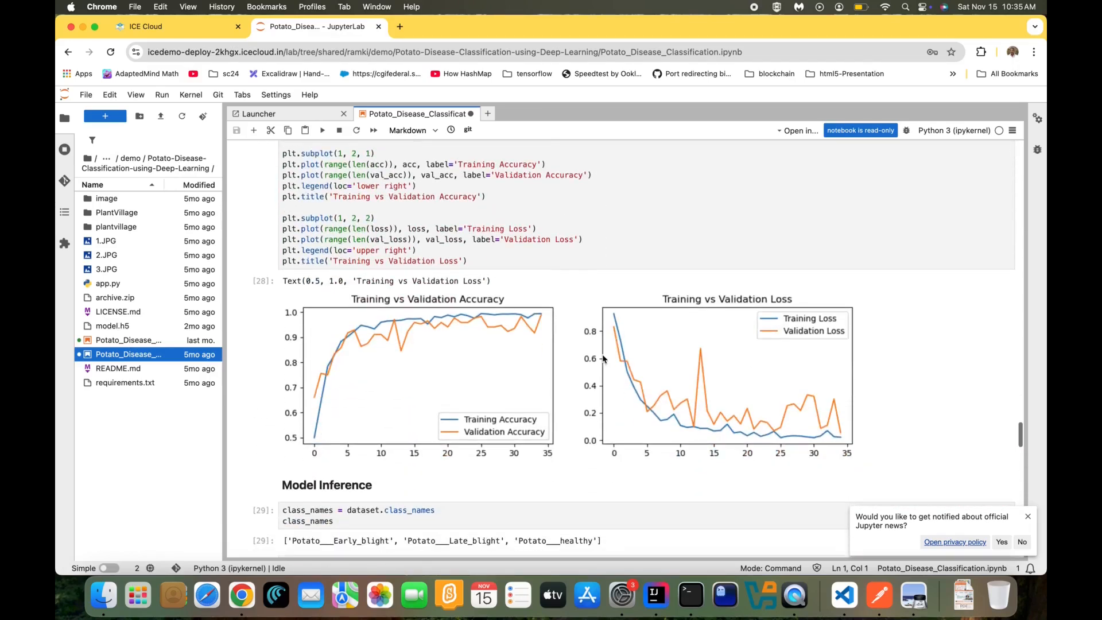
scroll(603, 359, "down", 10)
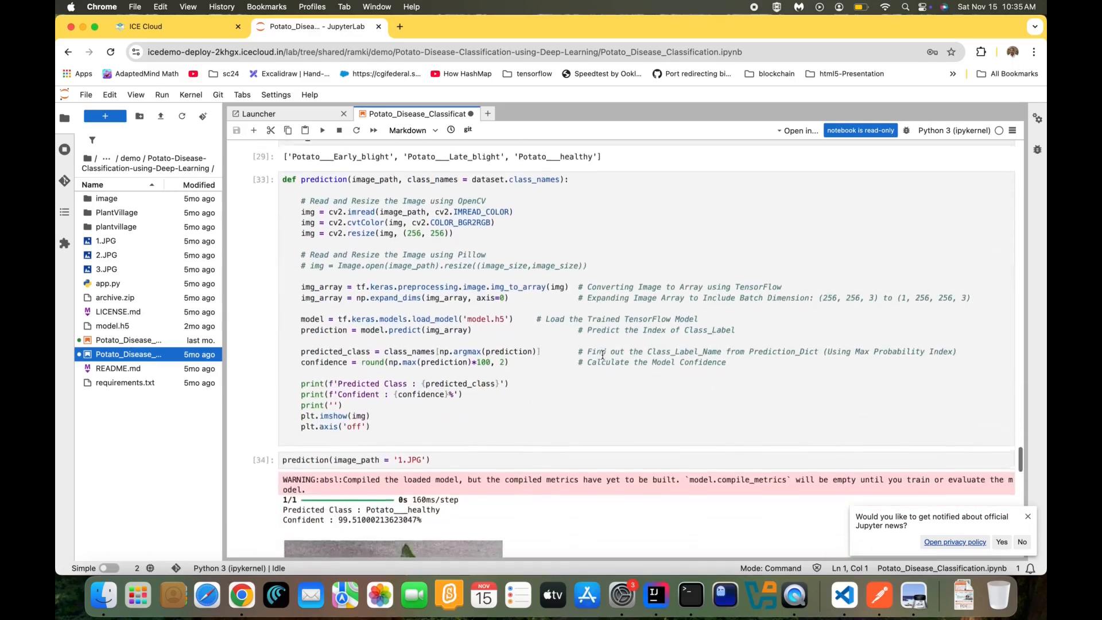
scroll(603, 357, "down", 6)
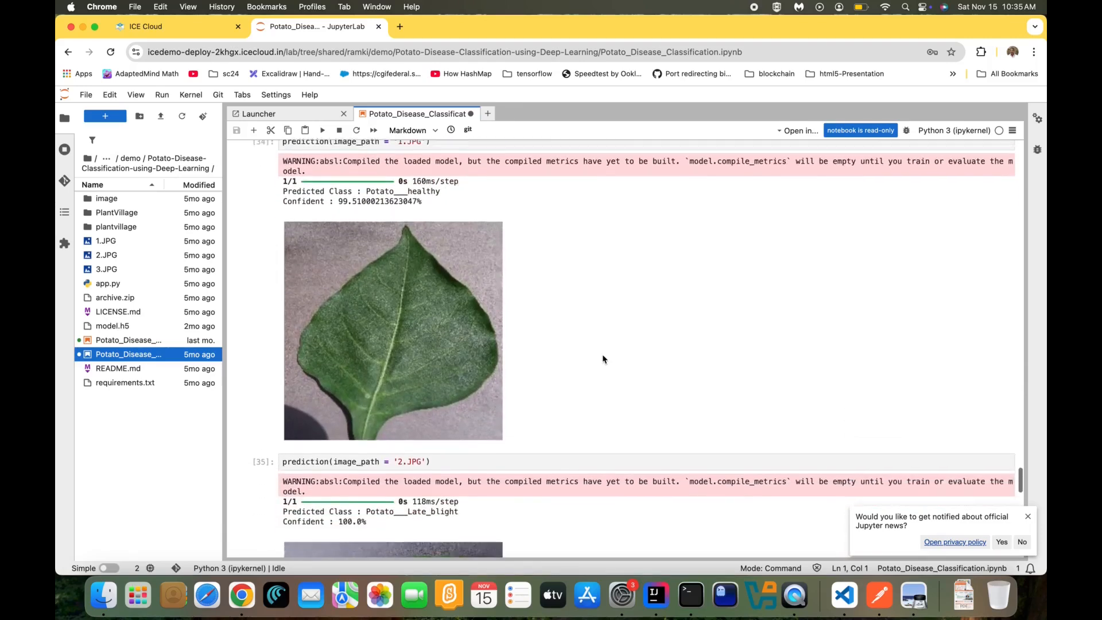
scroll(602, 356, "down", 10)
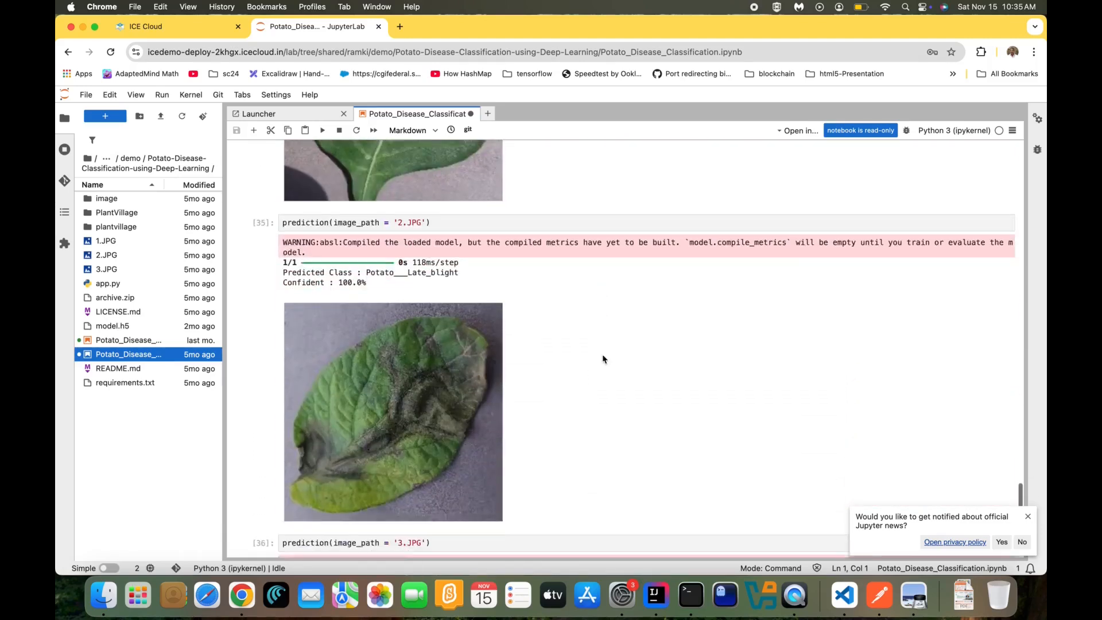
scroll(603, 359, "down", 3)
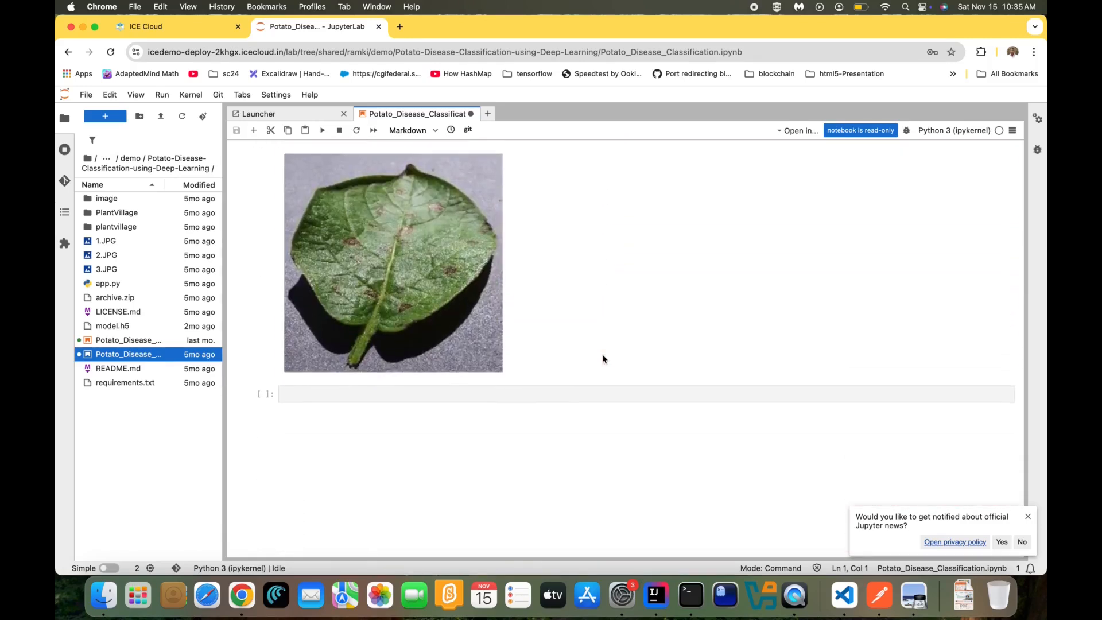
scroll(551, 276, "up", 5)
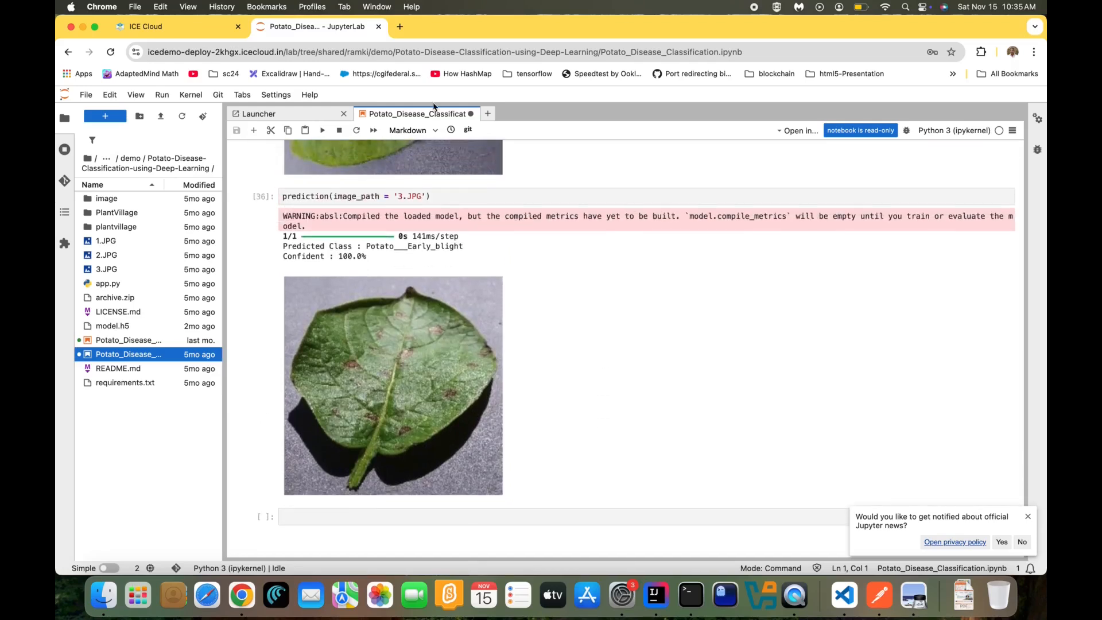
Leave JupyterLab and delete the customizename tensorflow-notebook container
left_click(379, 27)
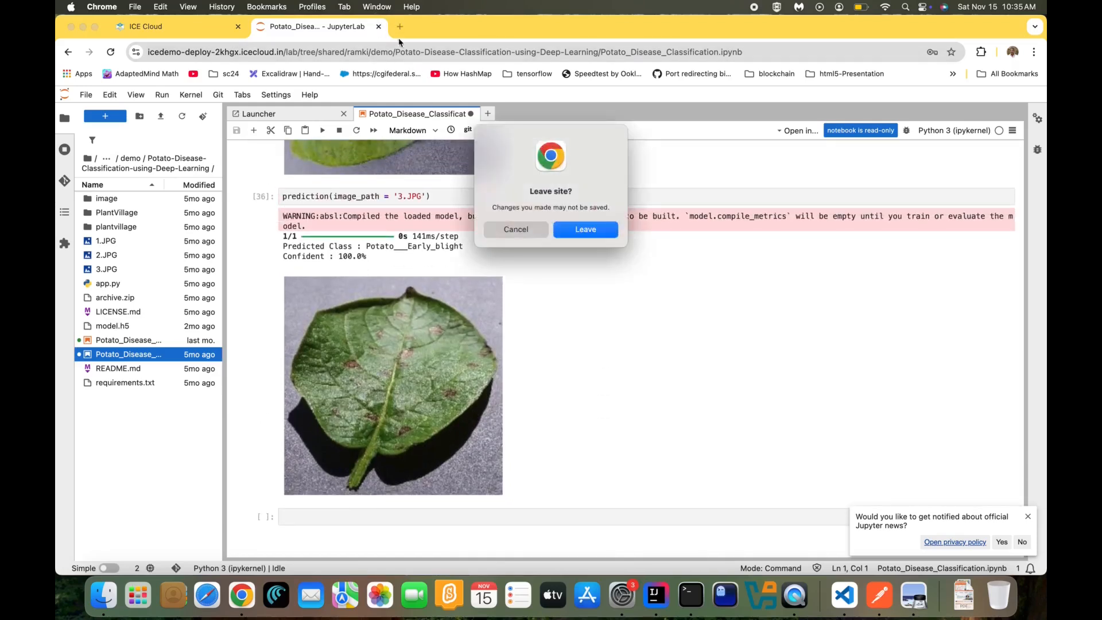
left_click(587, 229)
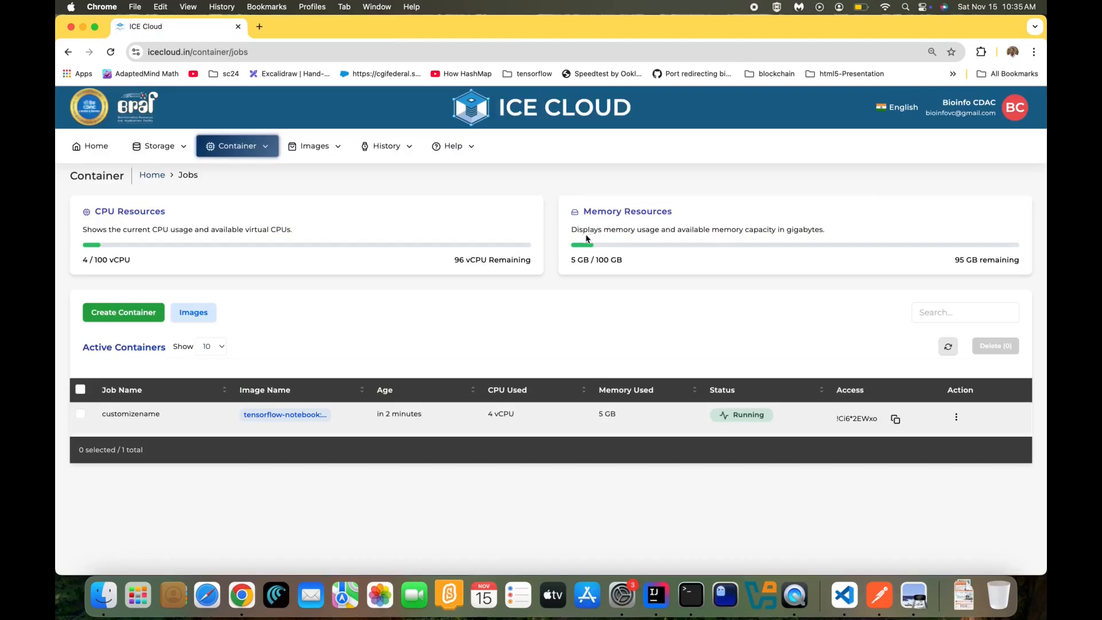
left_click(956, 417)
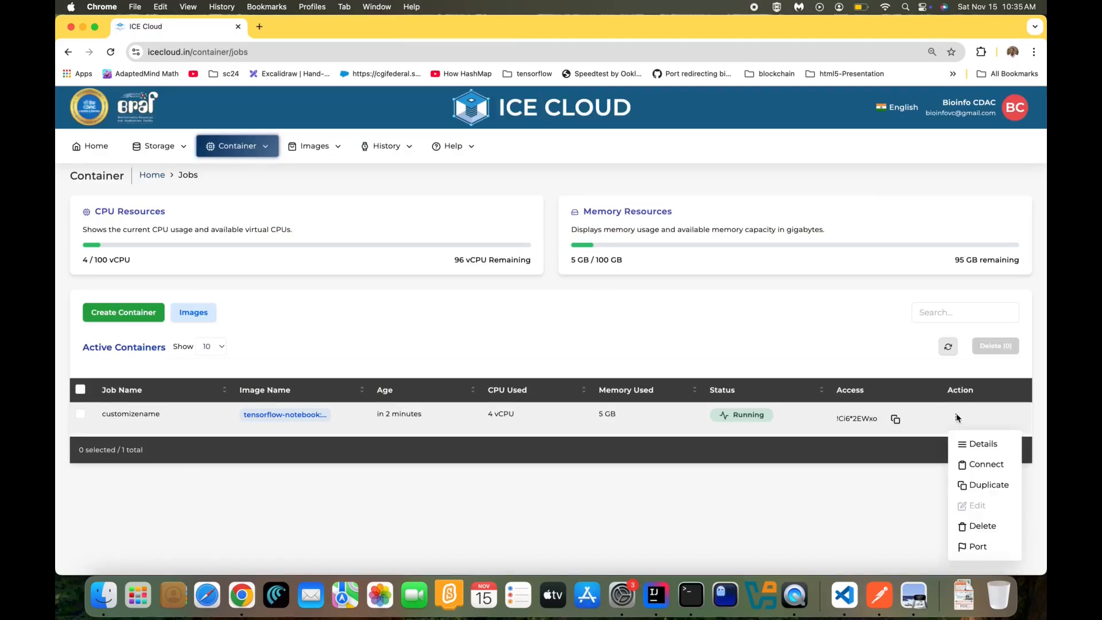
left_click(979, 526)
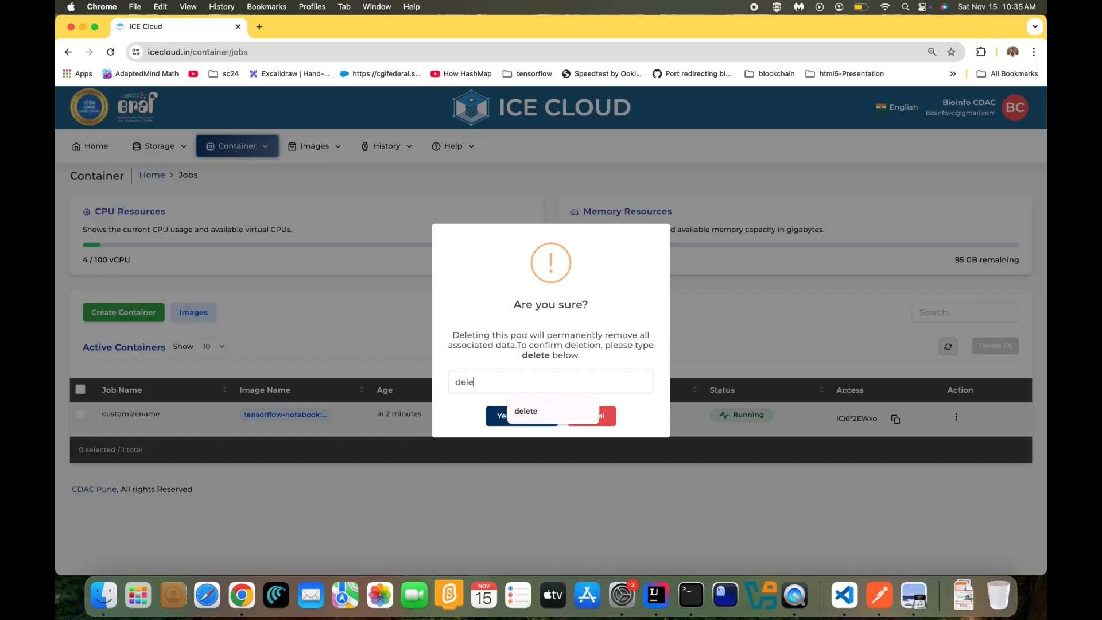
type("te")
left_click(536, 419)
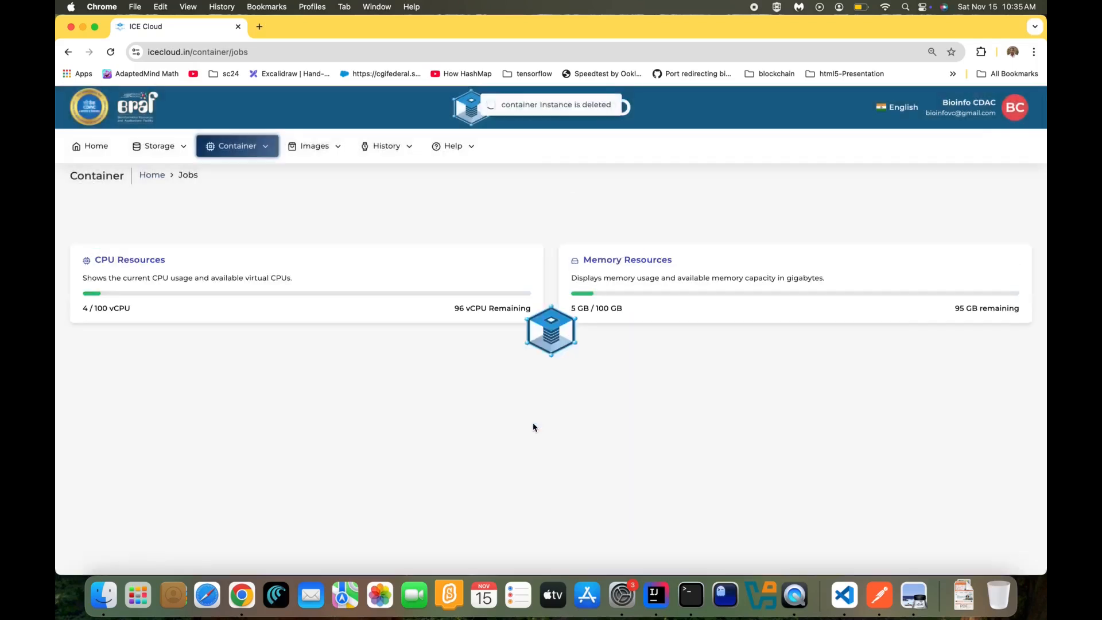
Create a K8s/Vmd container with 3 vCPU and increased memory from the image catalogue
left_click(193, 360)
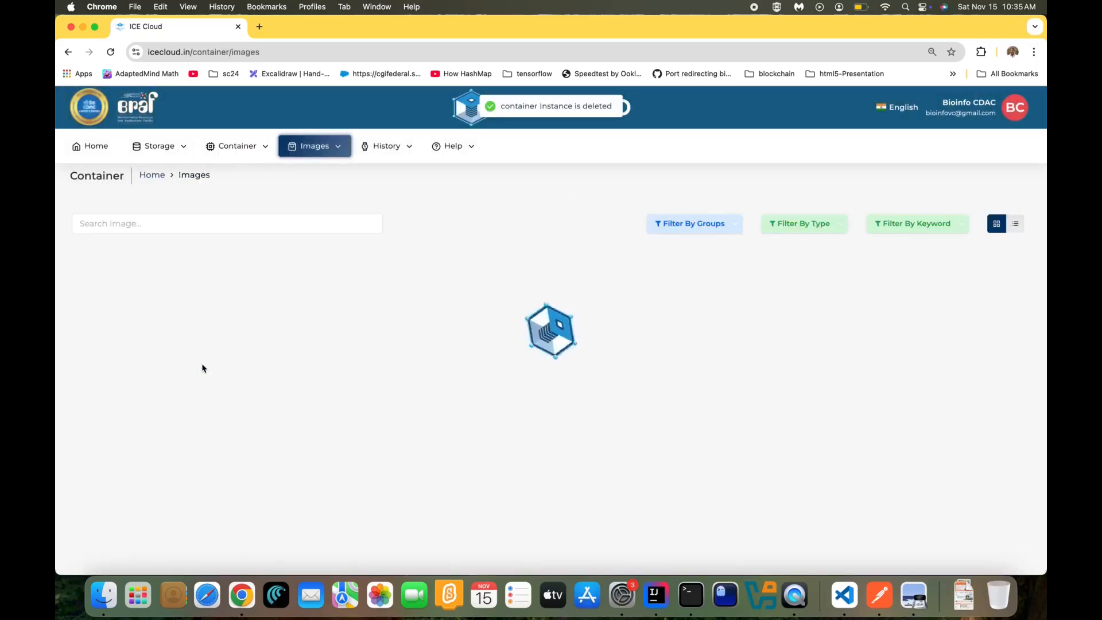
scroll(458, 369, "down", 5)
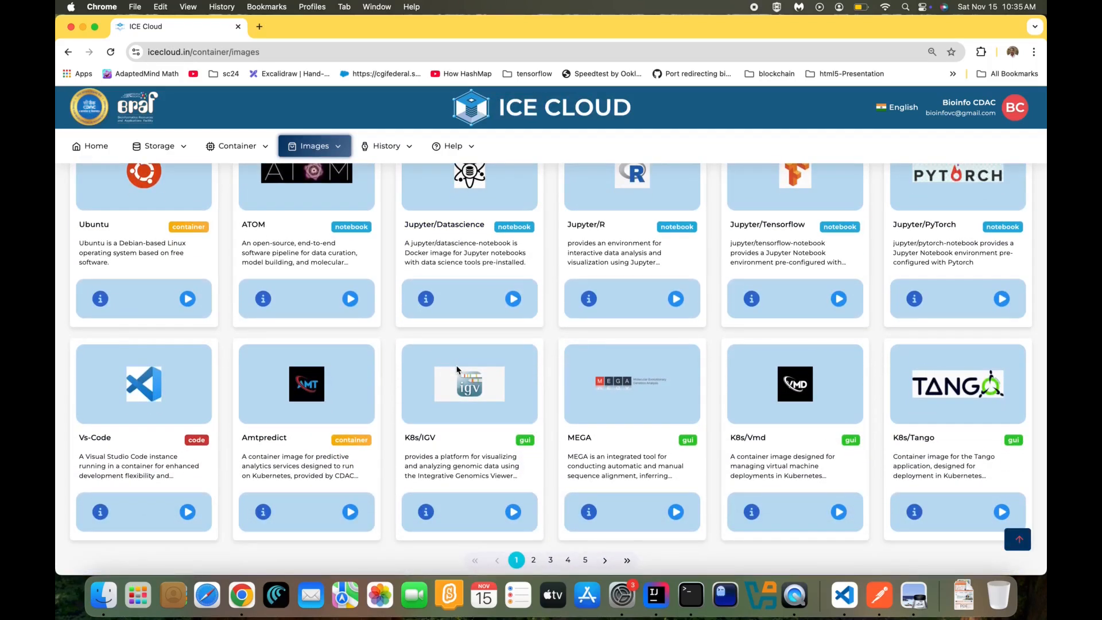
scroll(497, 394, "down", 1)
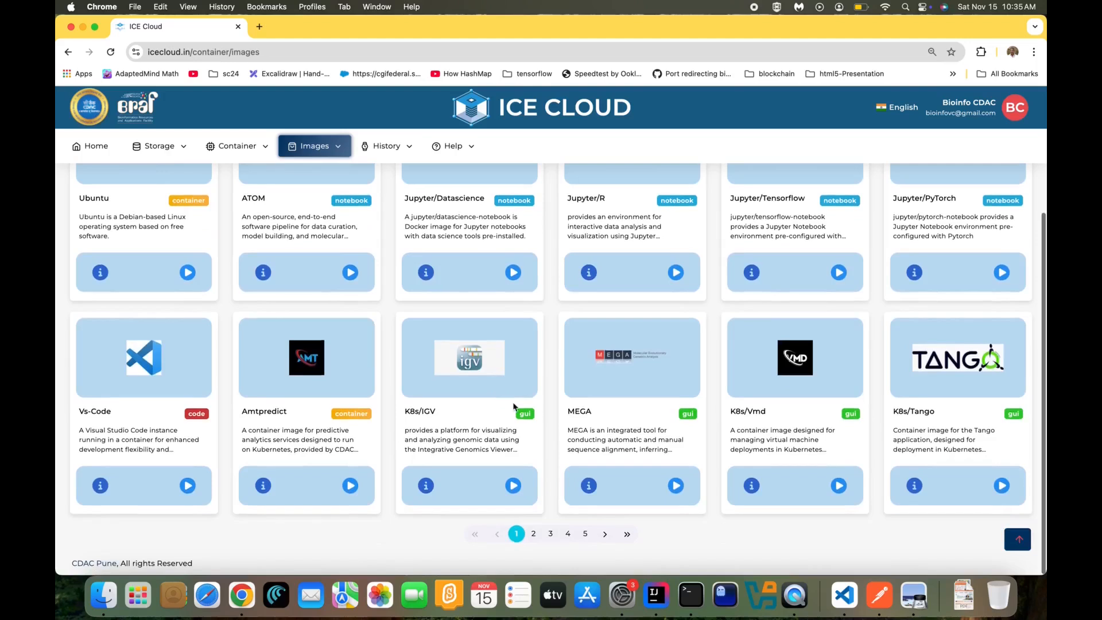
left_click(533, 533)
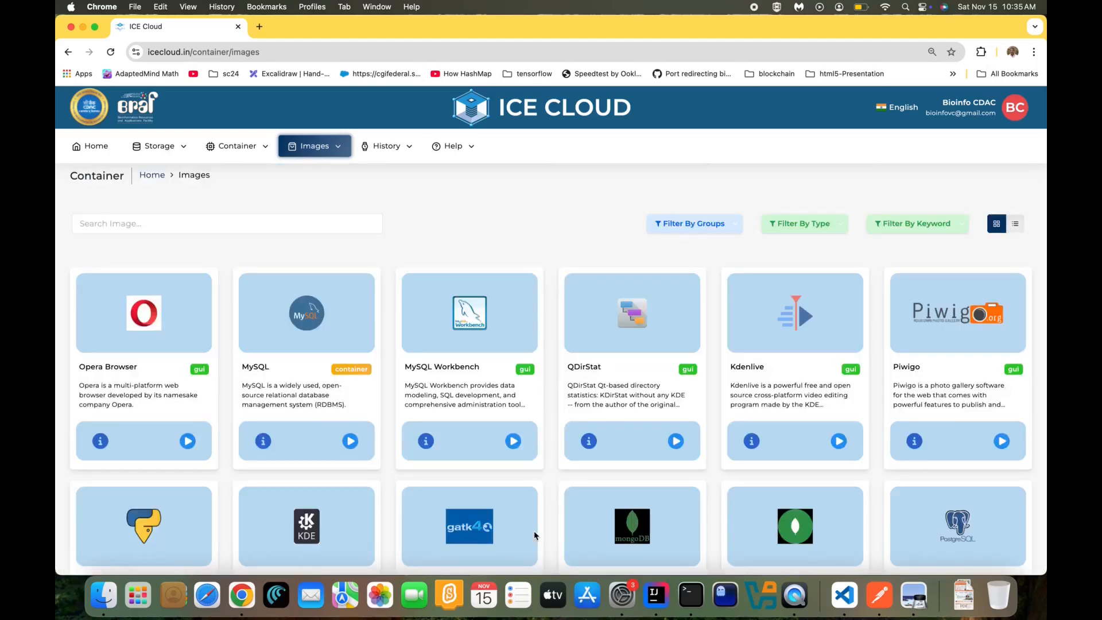
scroll(519, 505, "down", 3)
left_click(517, 546)
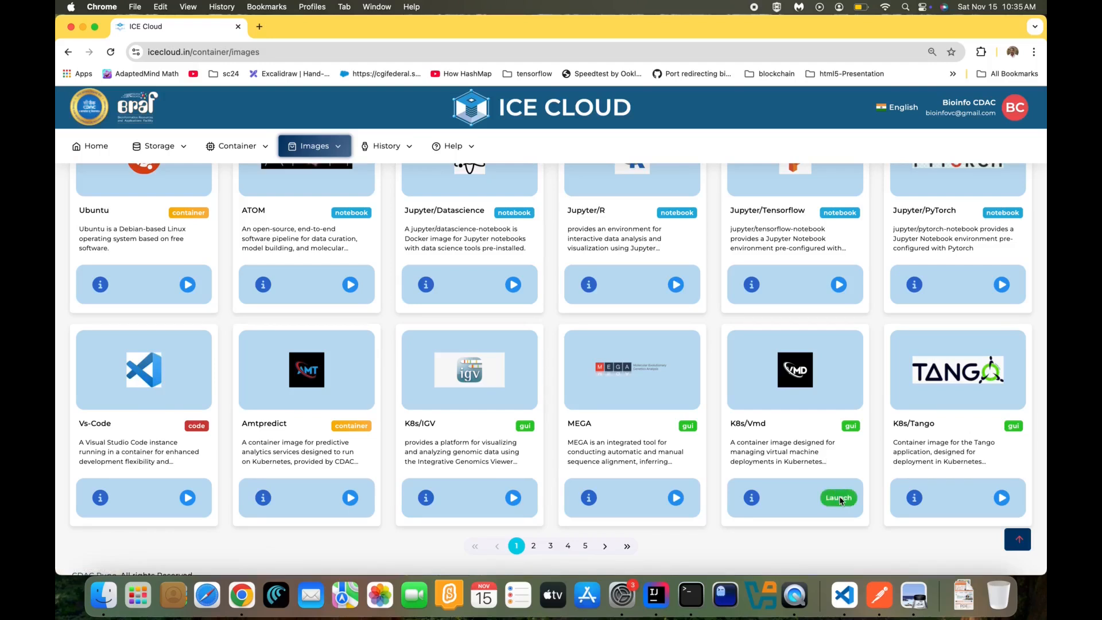
left_click(838, 497)
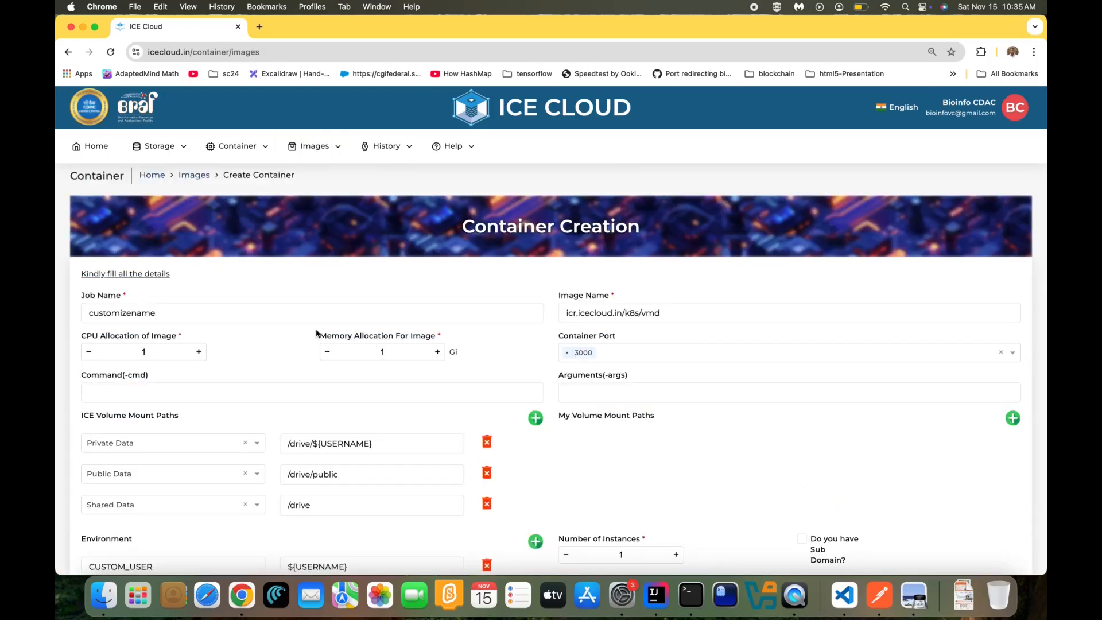
left_click(199, 352)
left_click(200, 352)
left_click(439, 352)
left_click(439, 352)
scroll(441, 352, "down", 3)
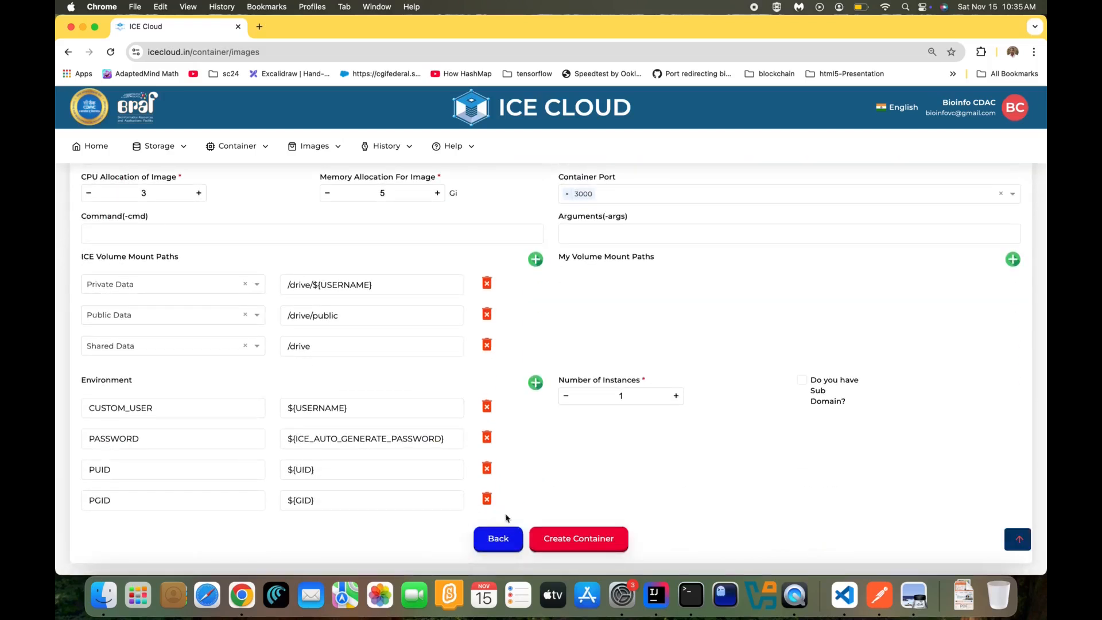
left_click(561, 537)
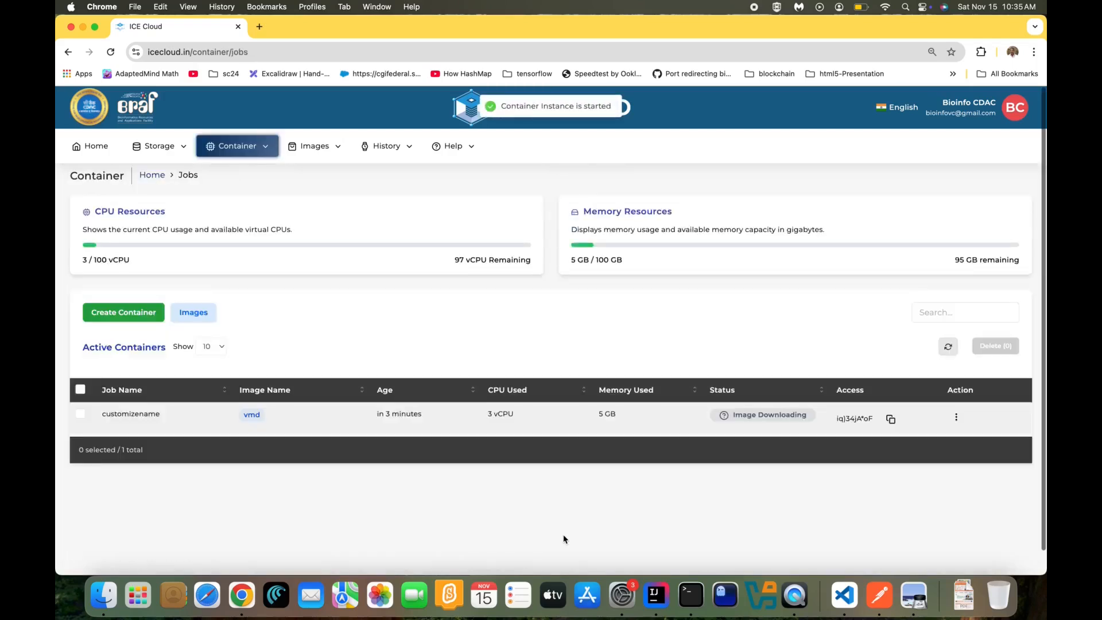
Refresh until the vmd job is Running, copy its access credential, and connect
left_click(948, 347)
left_click(949, 347)
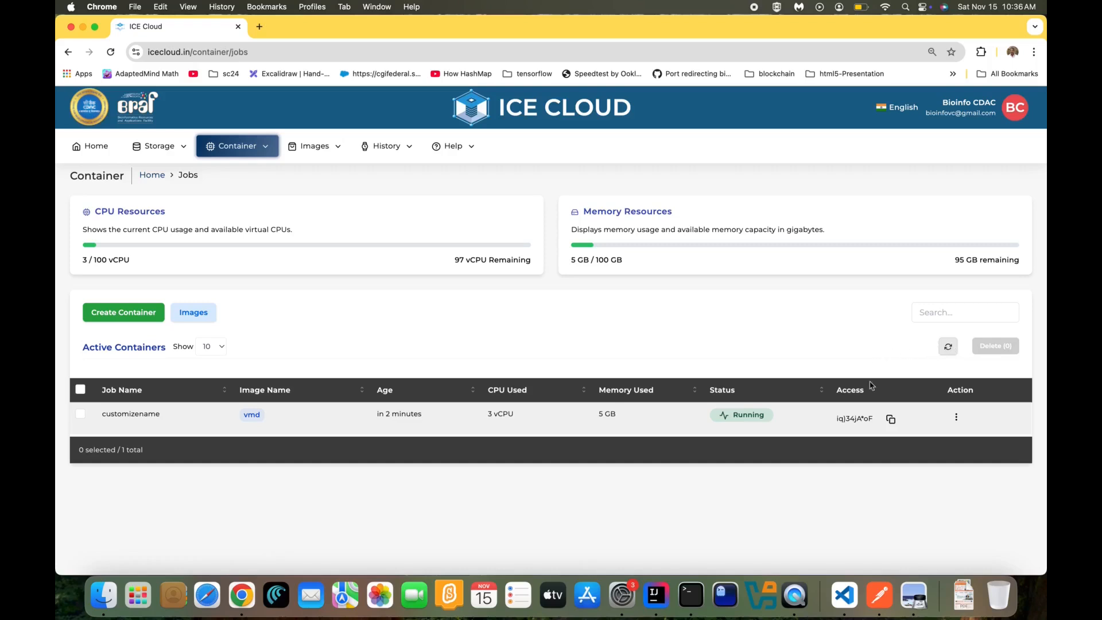
left_click(891, 420)
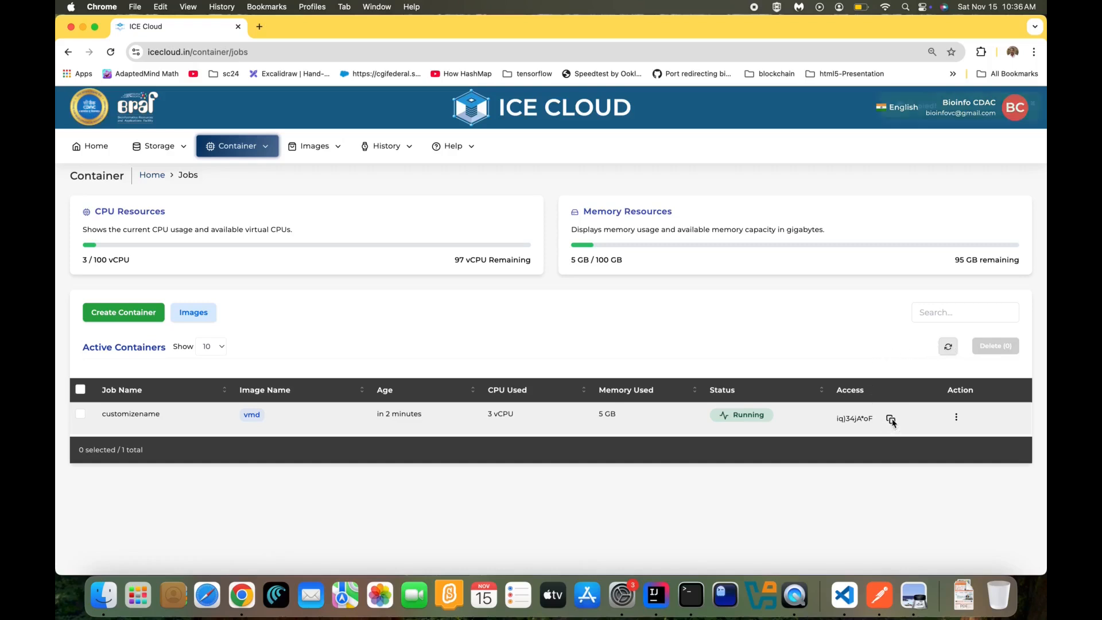
left_click(957, 418)
left_click(965, 464)
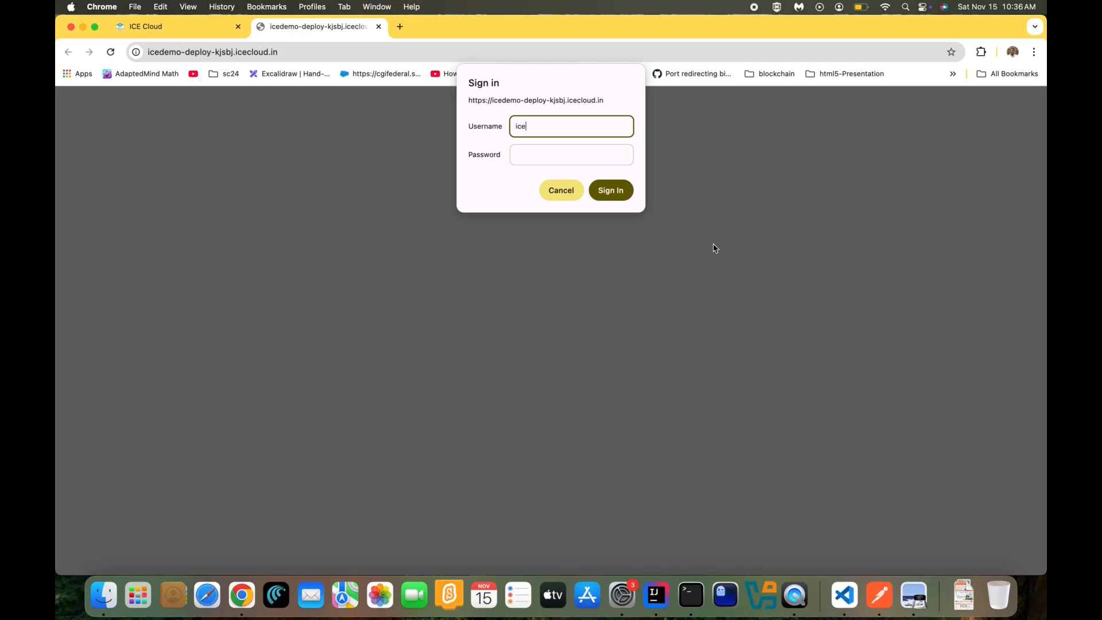
Sign in to the remote desktop with the pasted password and allow clipboard access
key("Tab")
key("super+v")
left_click(612, 191)
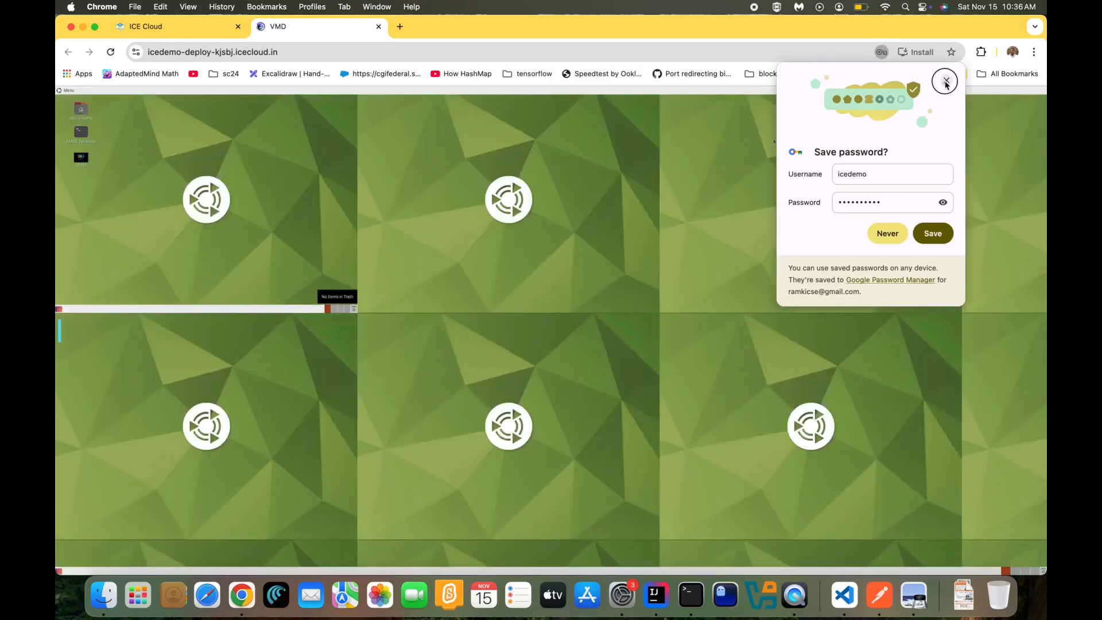
left_click(946, 80)
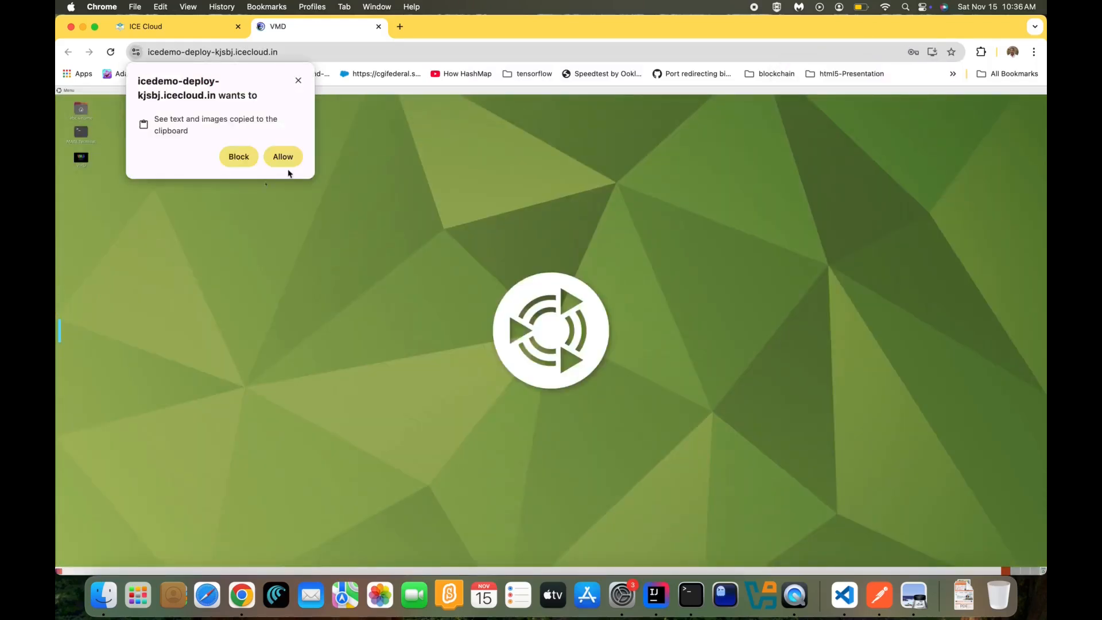
left_click(283, 157)
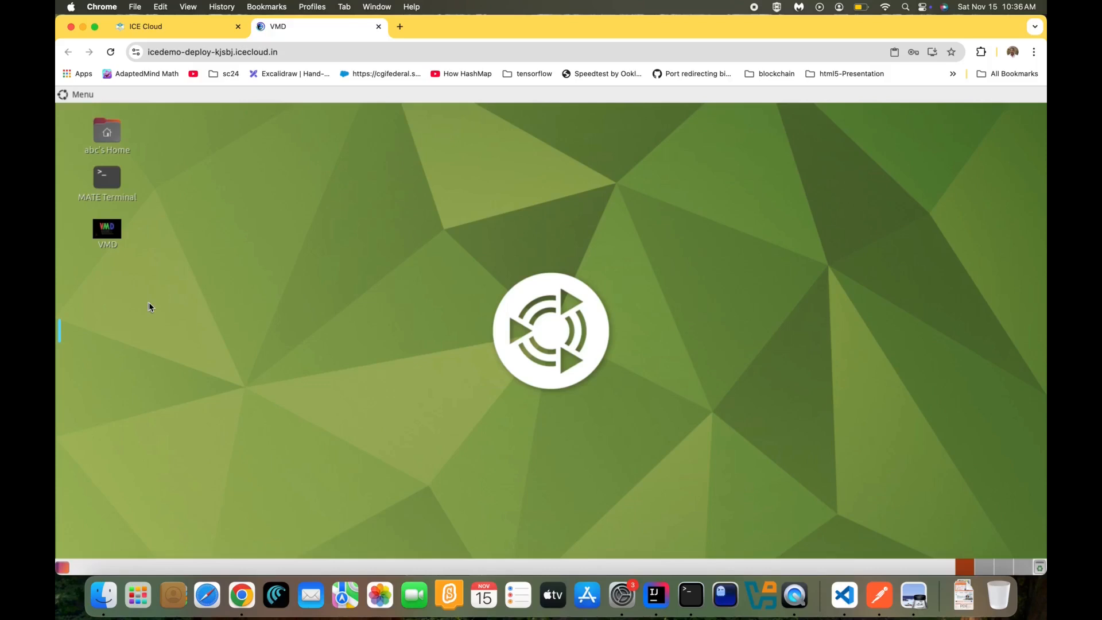
Launch VMD and start loading a new molecule from a file
double_click(106, 230)
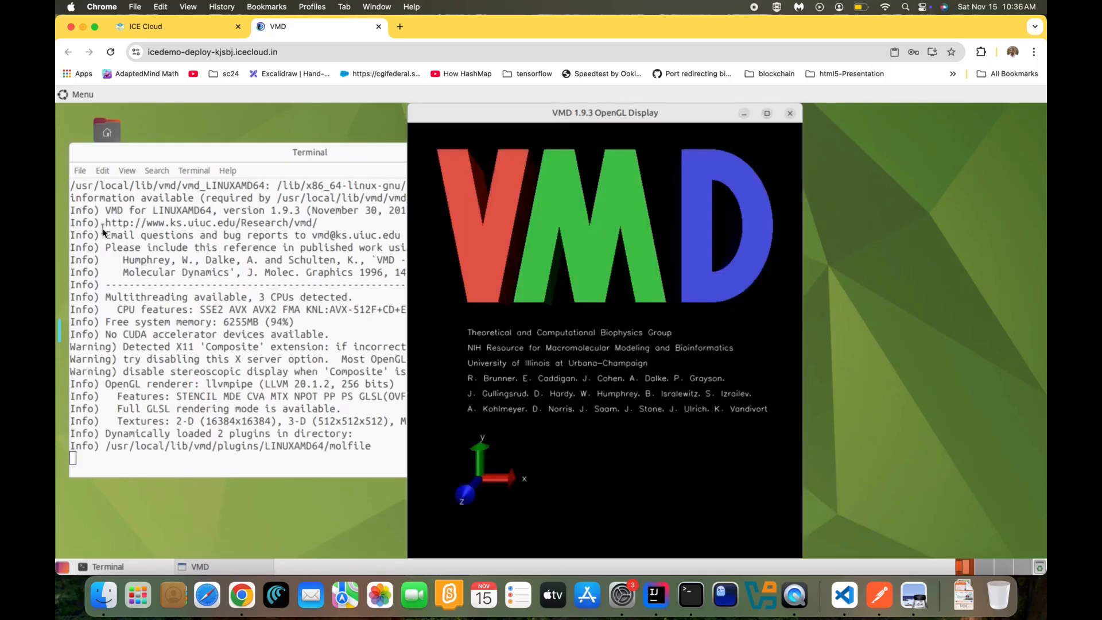
left_click(77, 230)
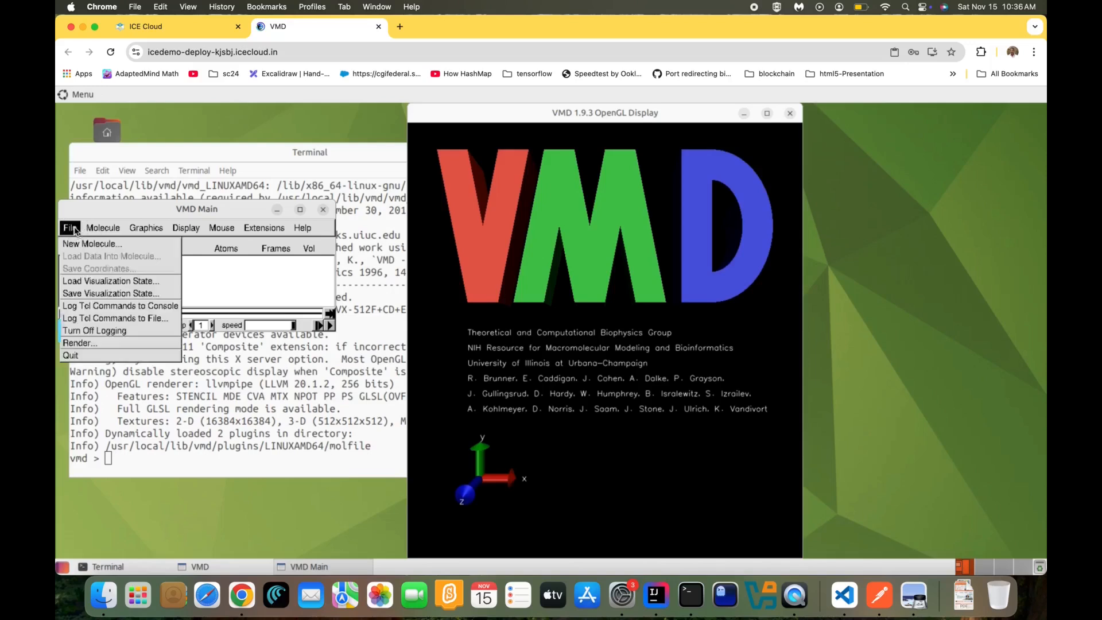
left_click(81, 243)
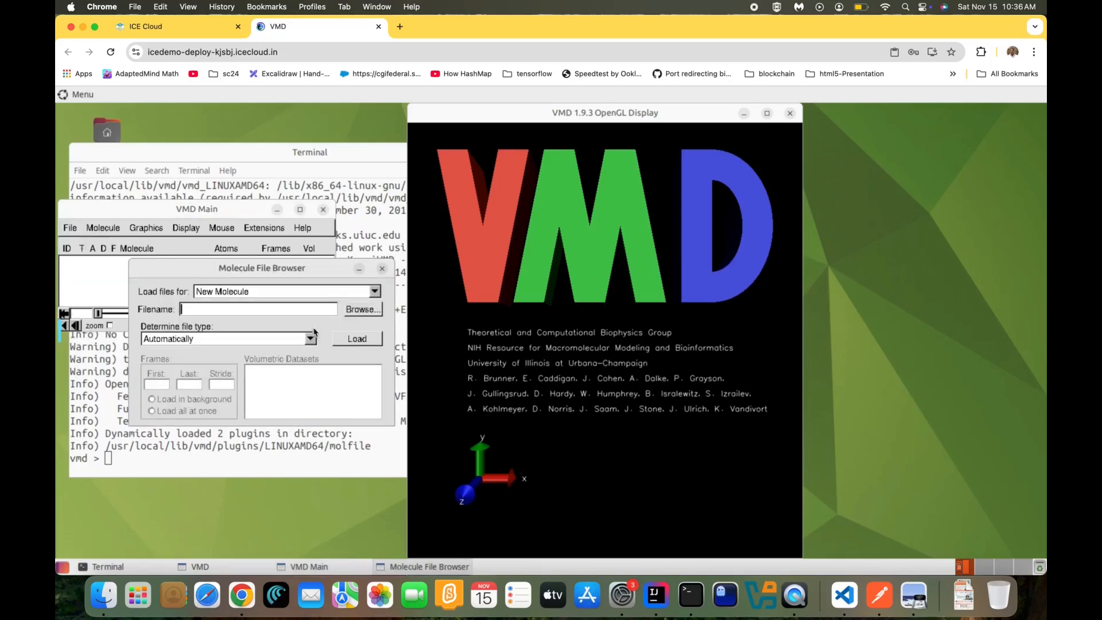
left_click(358, 310)
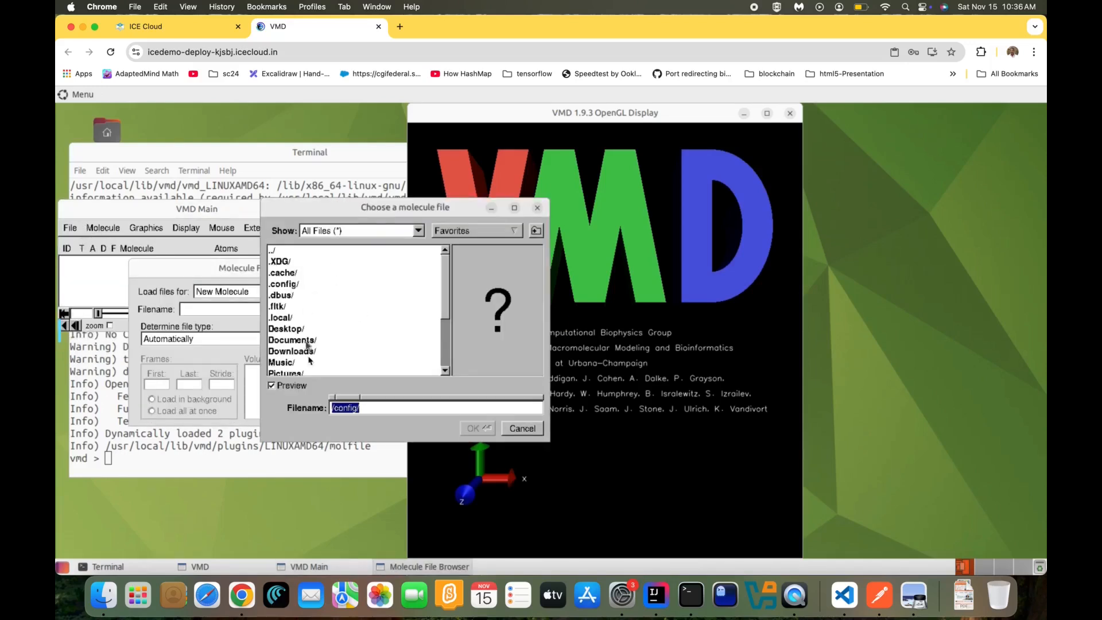
Browse to /drive's shared demo pdb folder and load 4uft.pdb
type("/")
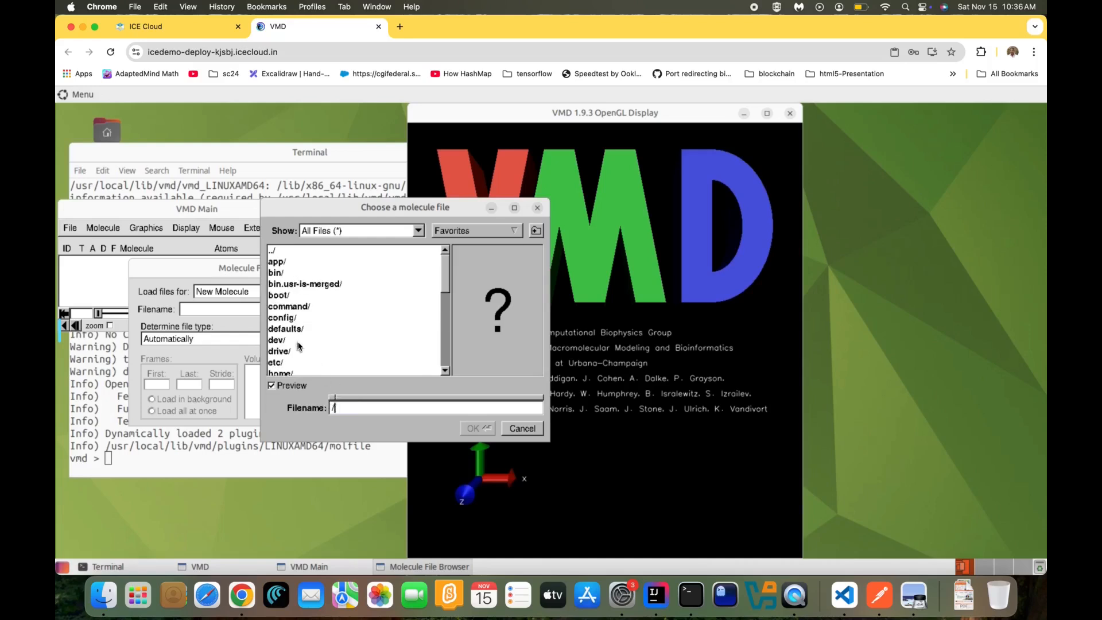
scroll(290, 304, "down", 2)
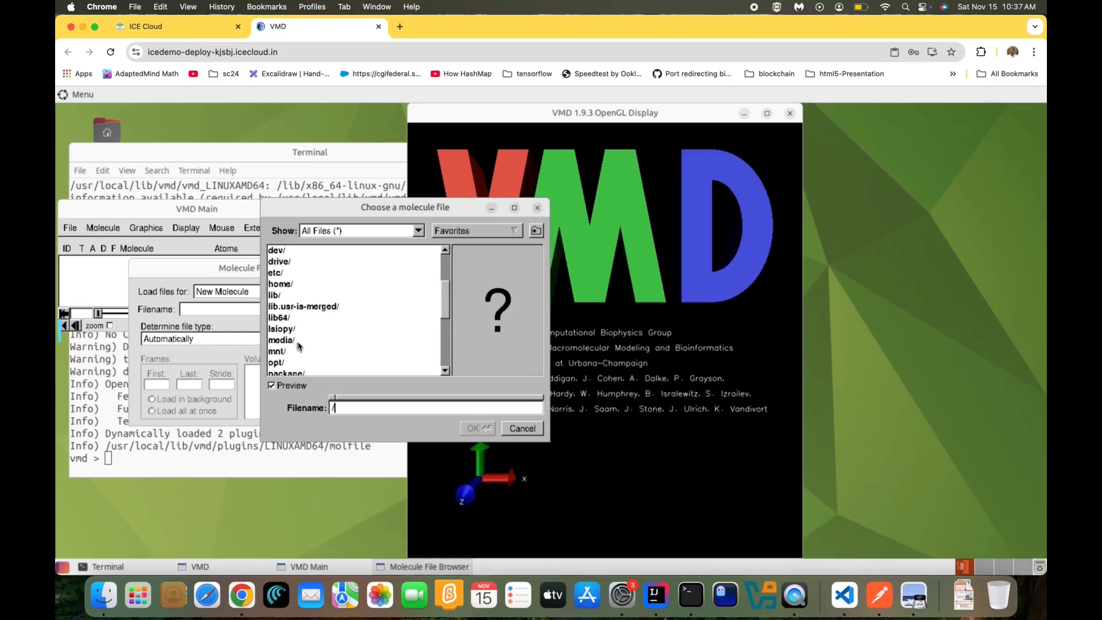
double_click(280, 263)
double_click(289, 284)
double_click(287, 282)
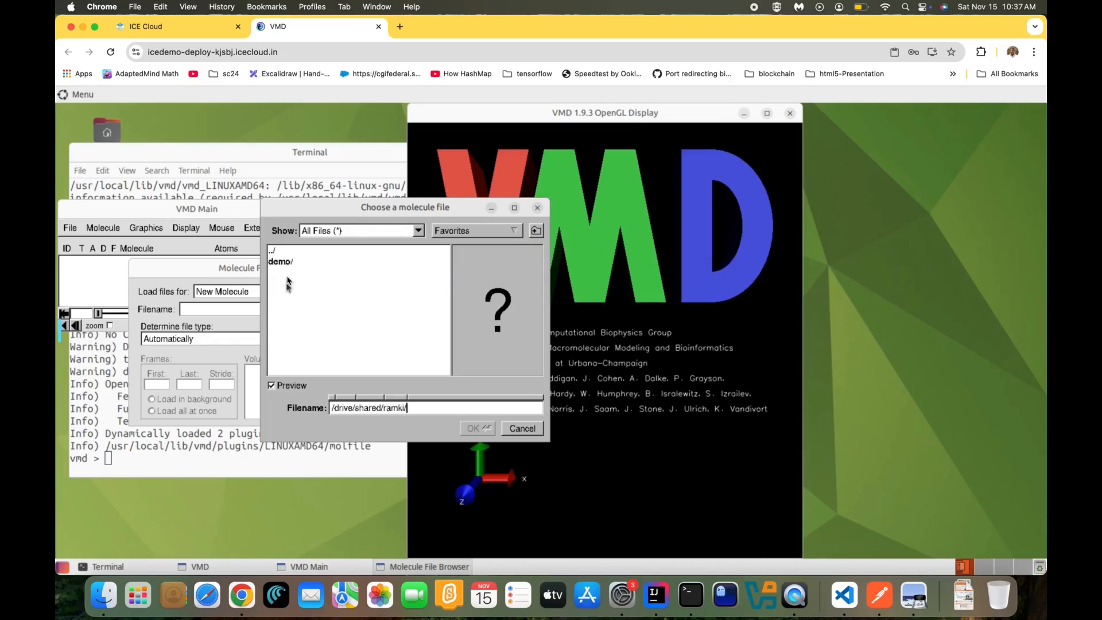
double_click(283, 263)
double_click(282, 317)
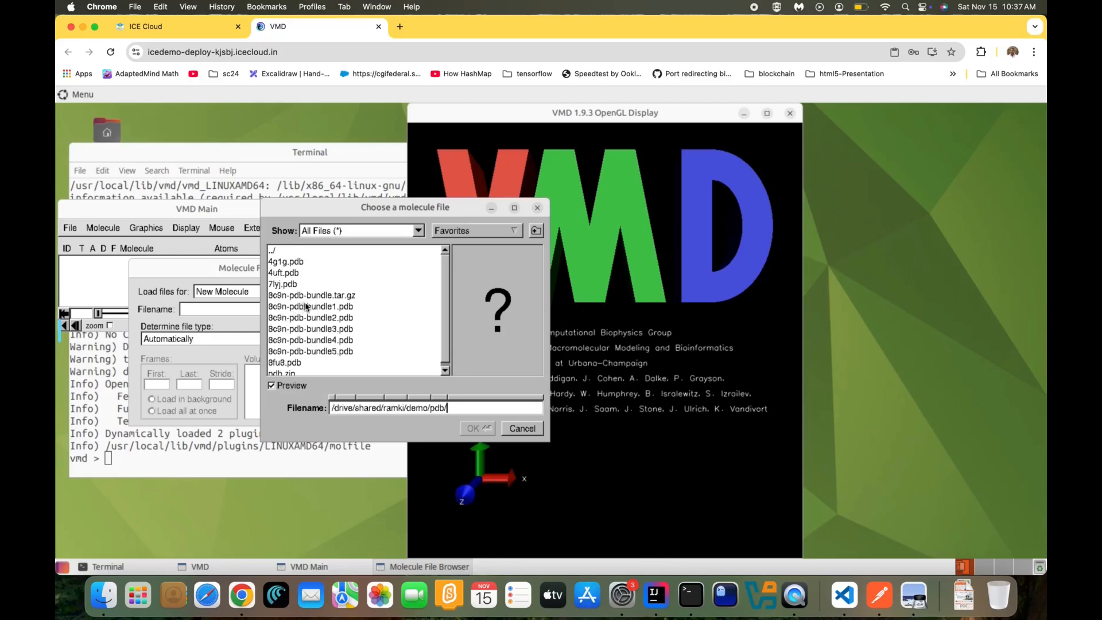
double_click(290, 274)
left_click(354, 341)
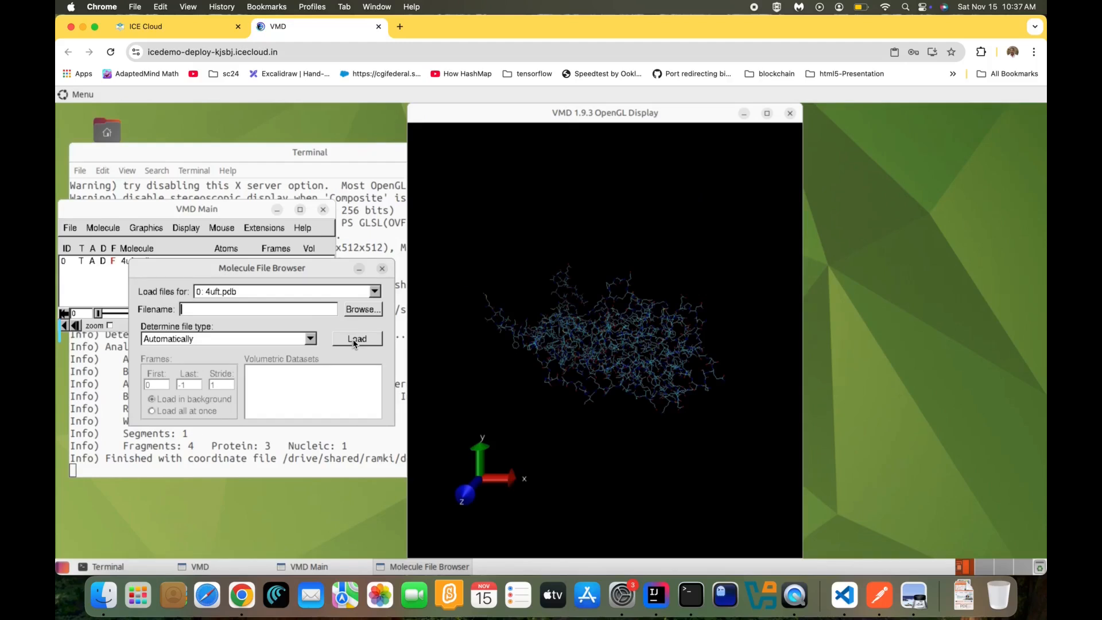
Change the 4uft.pdb representation's drawing method from Lines to NewRibbons
left_click(162, 227)
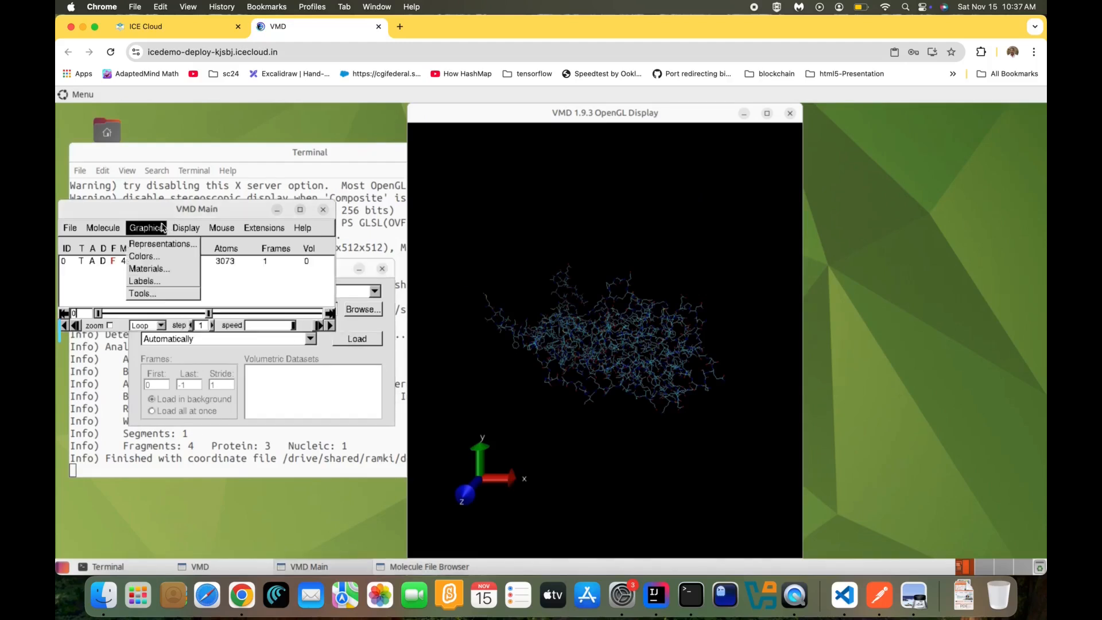
left_click(165, 243)
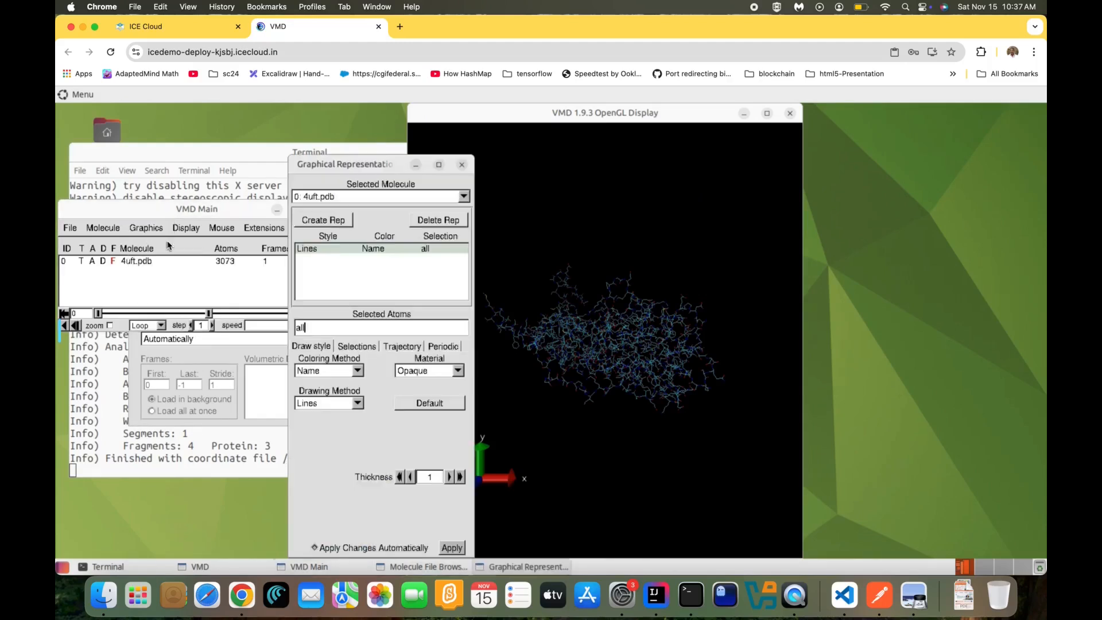
left_click(333, 370)
left_click(332, 375)
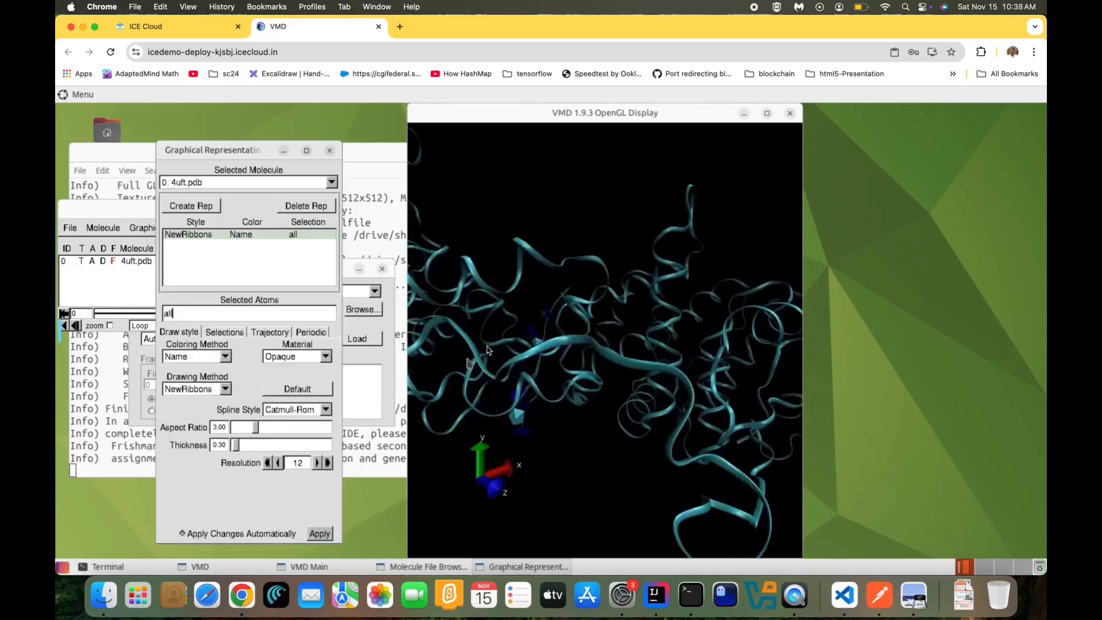
Maximize the OpenGL display to zoom in on the ribbons, restore it, and close the VMD tab
double_click(575, 115)
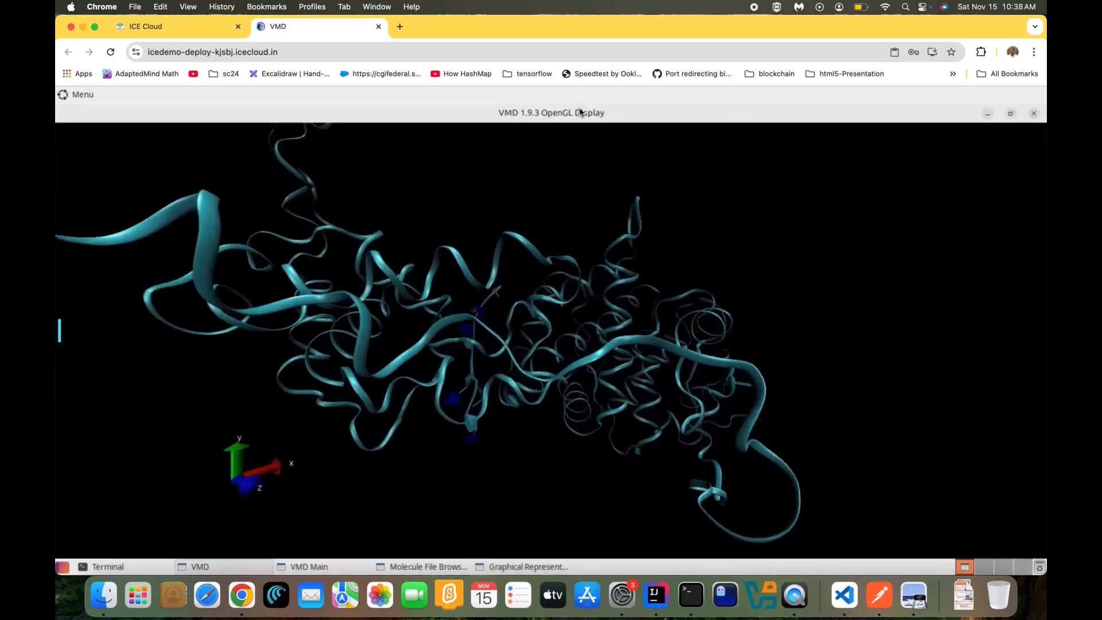
scroll(505, 279, "up", 5)
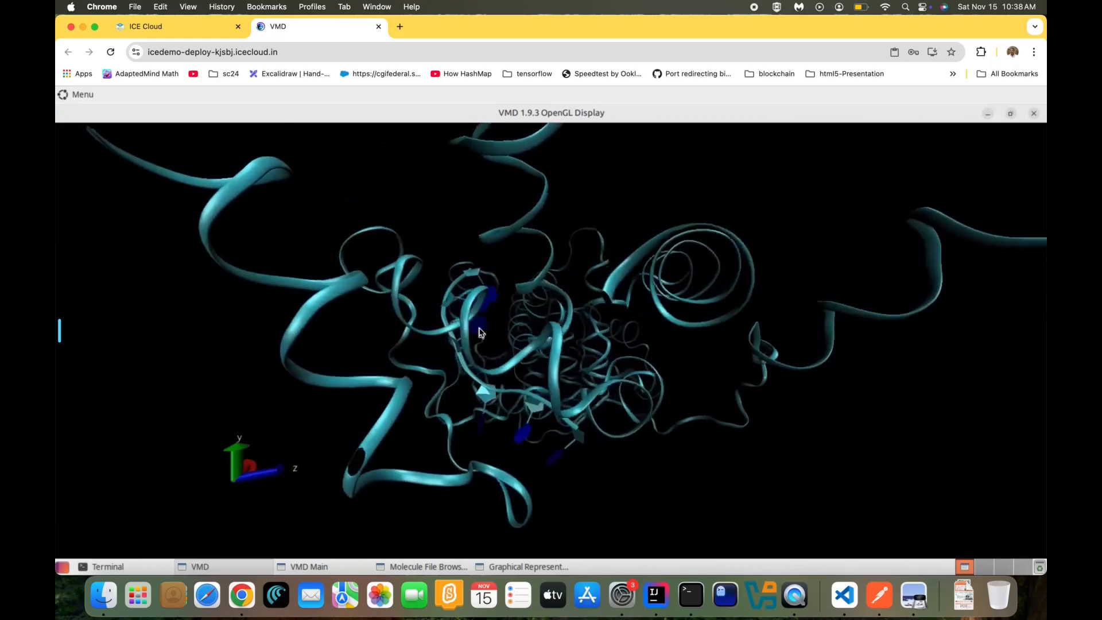
double_click(541, 112)
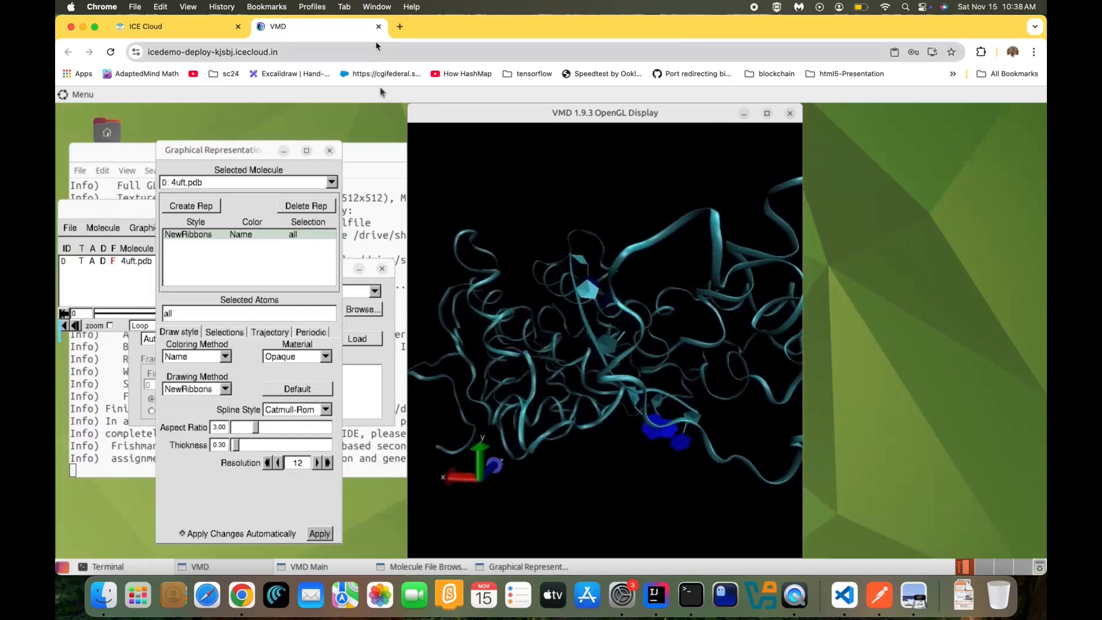
left_click(379, 26)
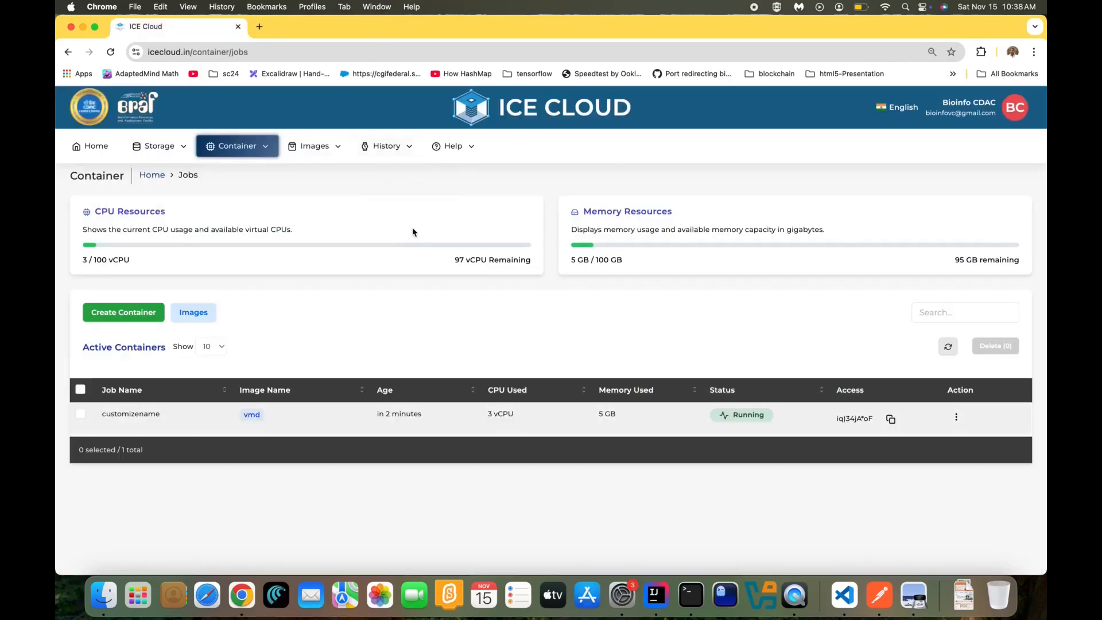
Create an n8n container from page 2 of Images with 3 vCPU and 4 GB memory
left_click(209, 312)
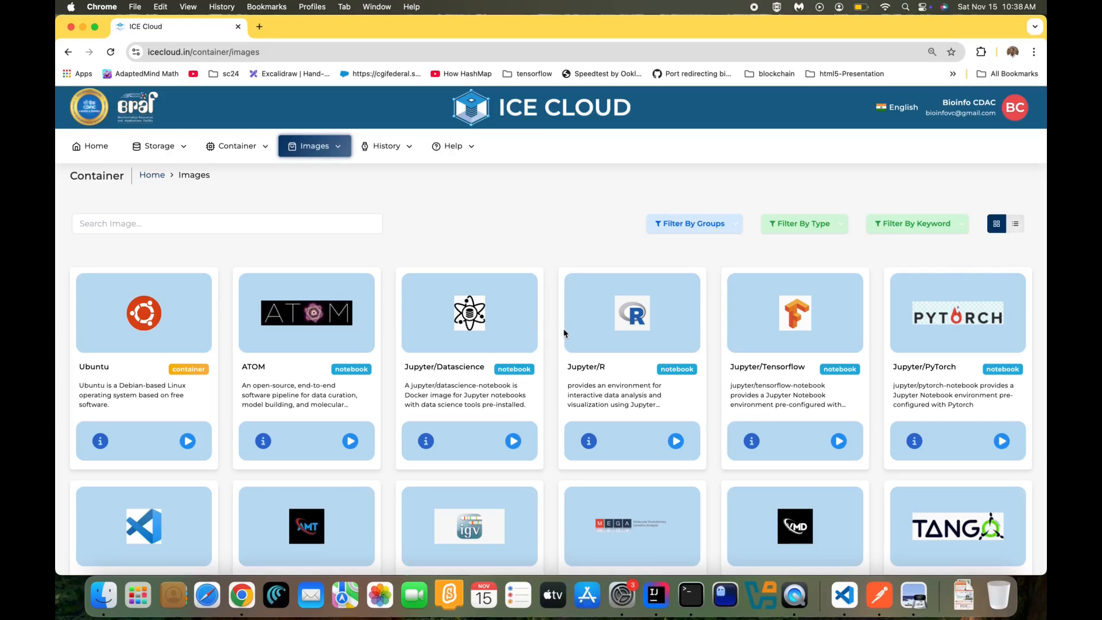
scroll(563, 332, "down", 3)
scroll(563, 328, "down", 2)
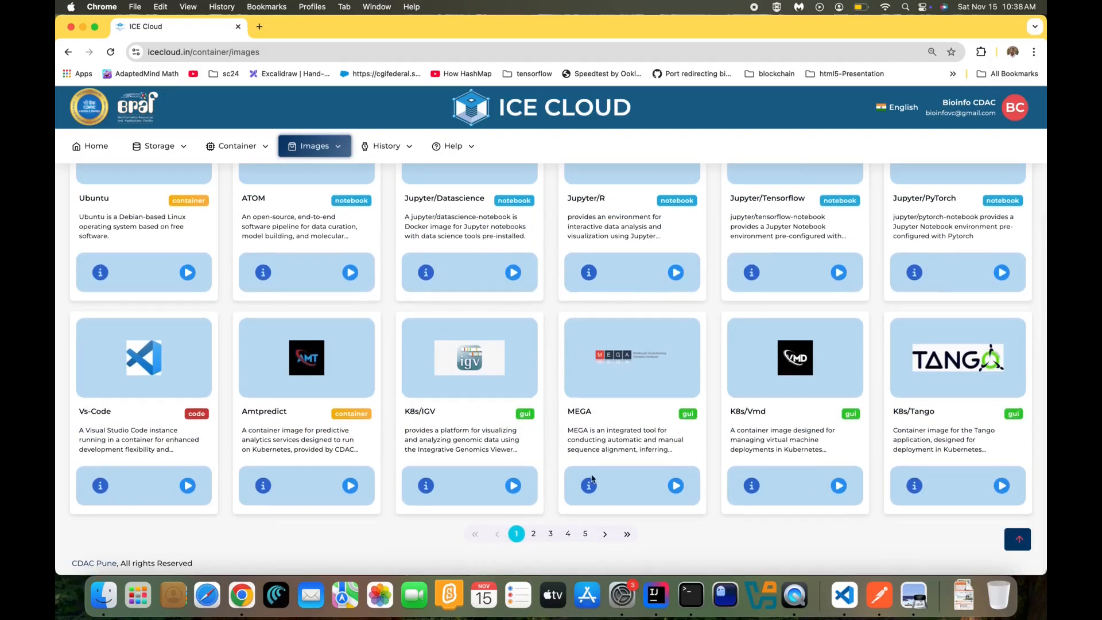
left_click(534, 535)
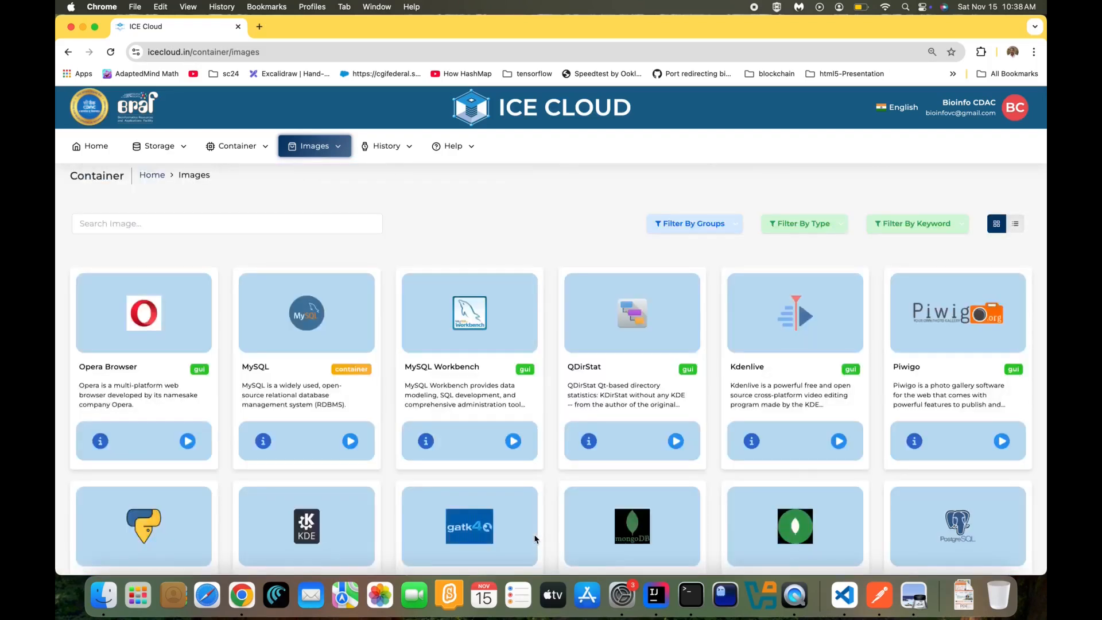
scroll(534, 539, "down", 3)
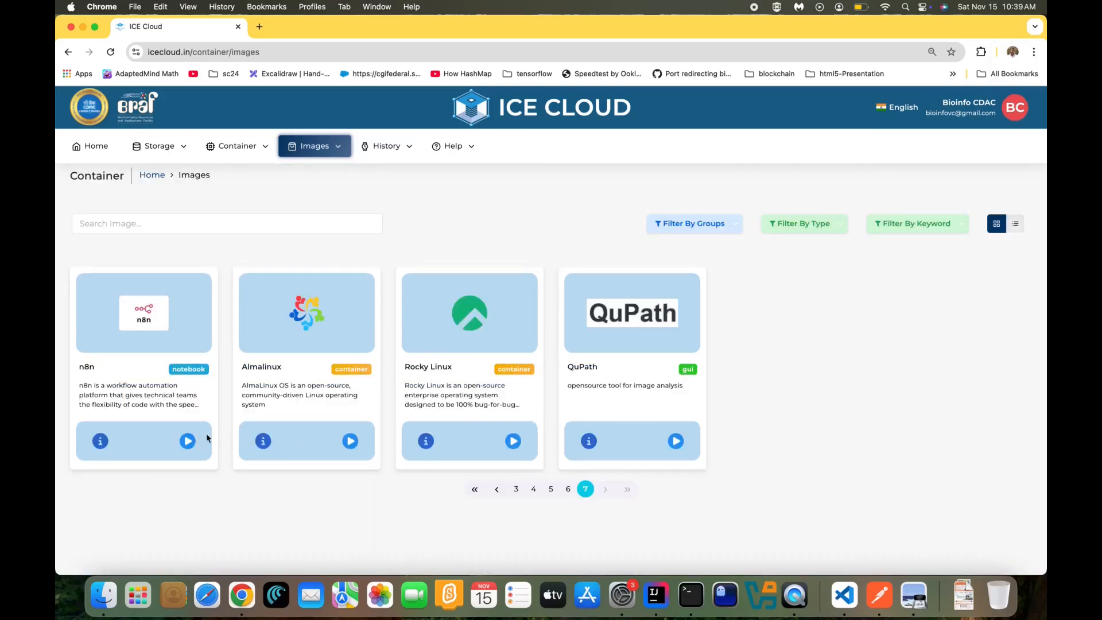
left_click(188, 441)
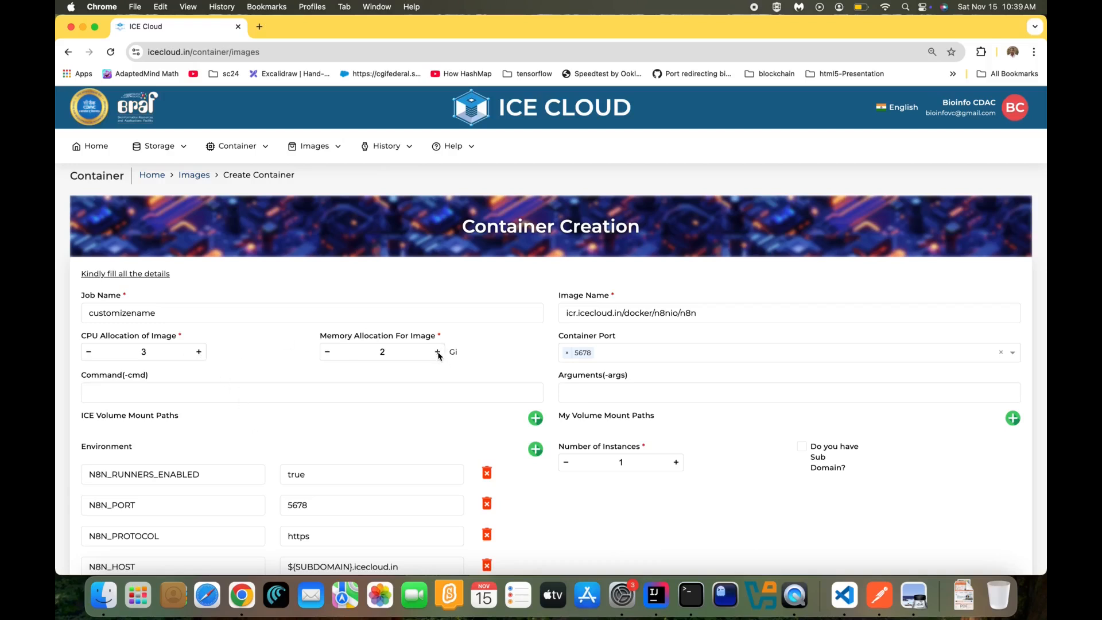
scroll(437, 353, "down", 2)
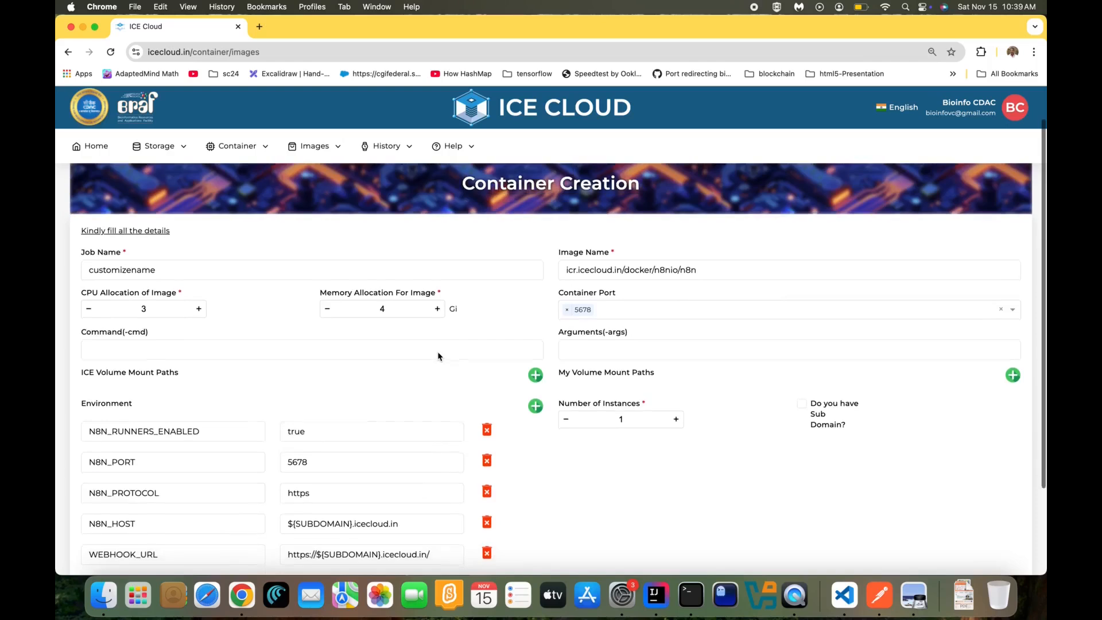
scroll(437, 353, "down", 2)
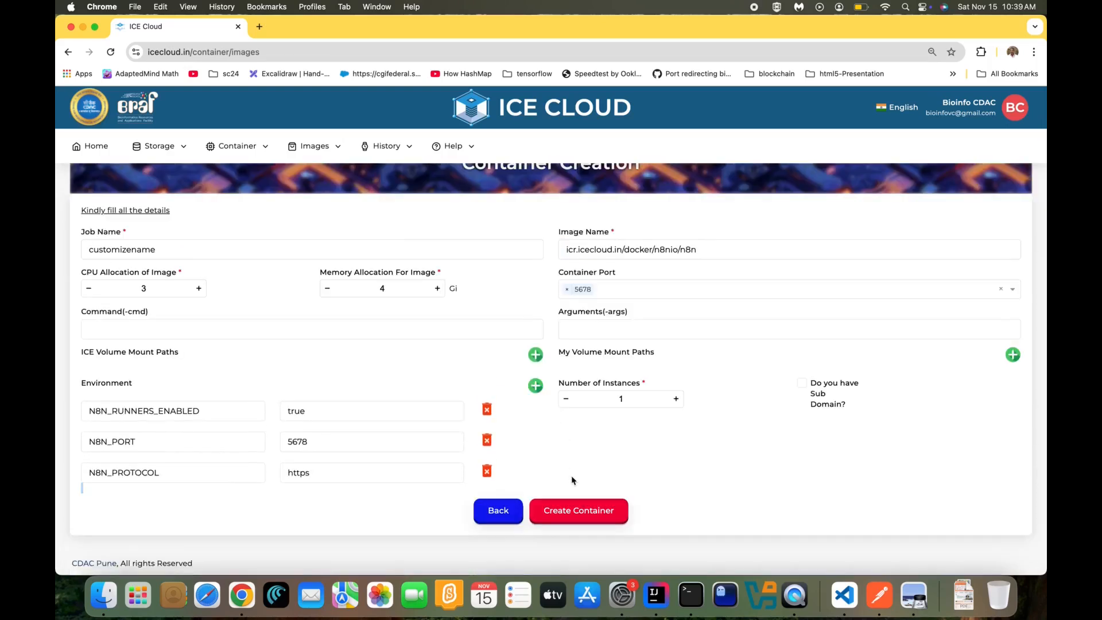
left_click(583, 509)
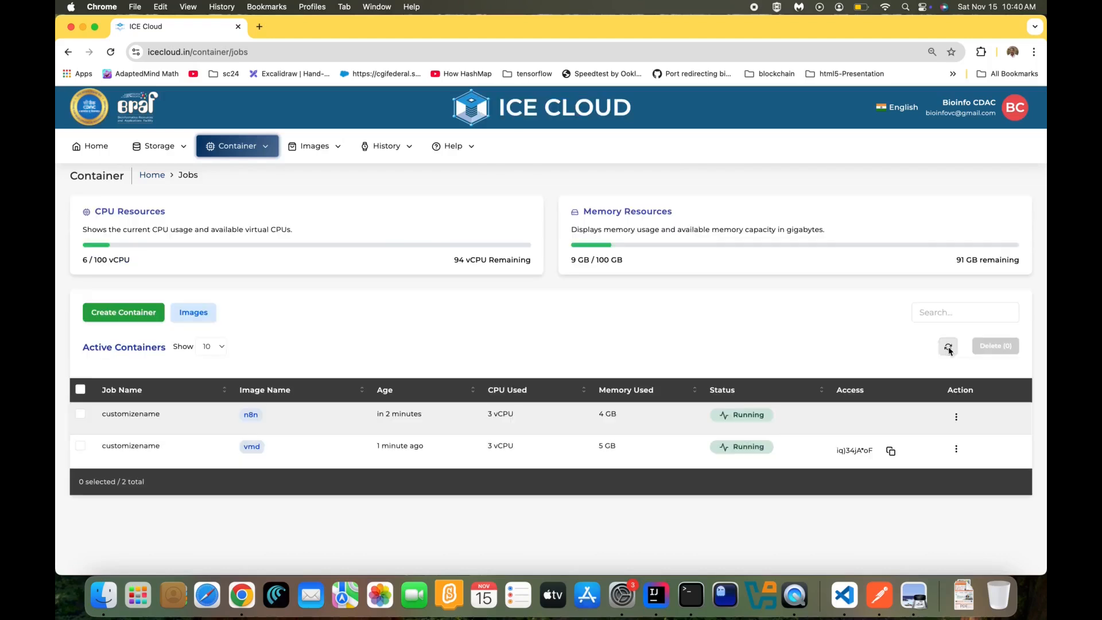
Refresh the Jobs list and connect to the running n8n container
left_click(948, 347)
left_click(956, 417)
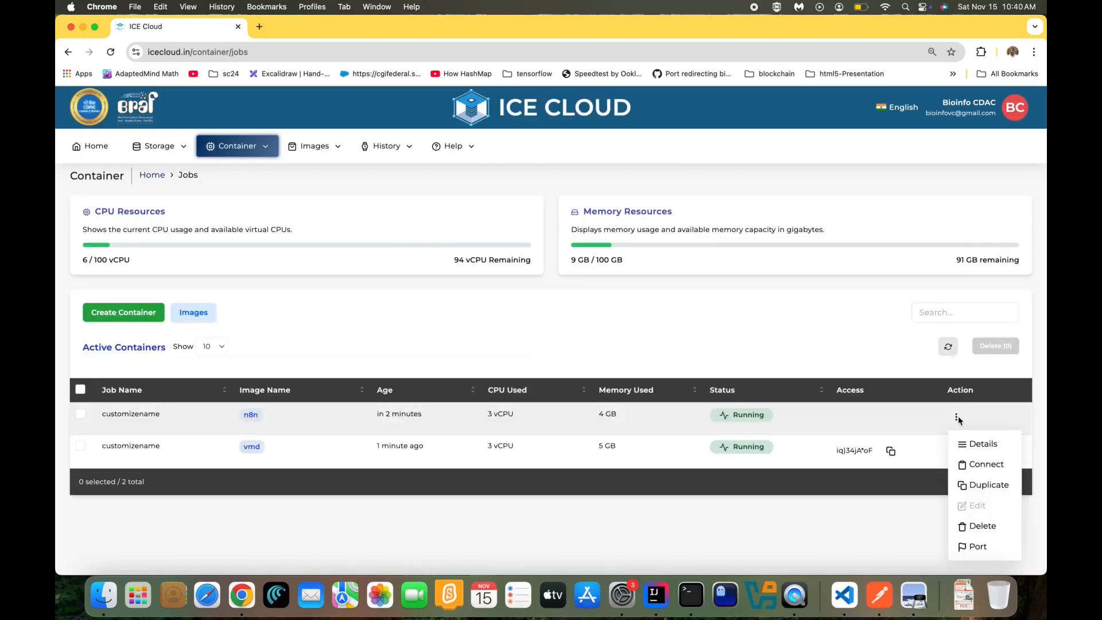
left_click(969, 466)
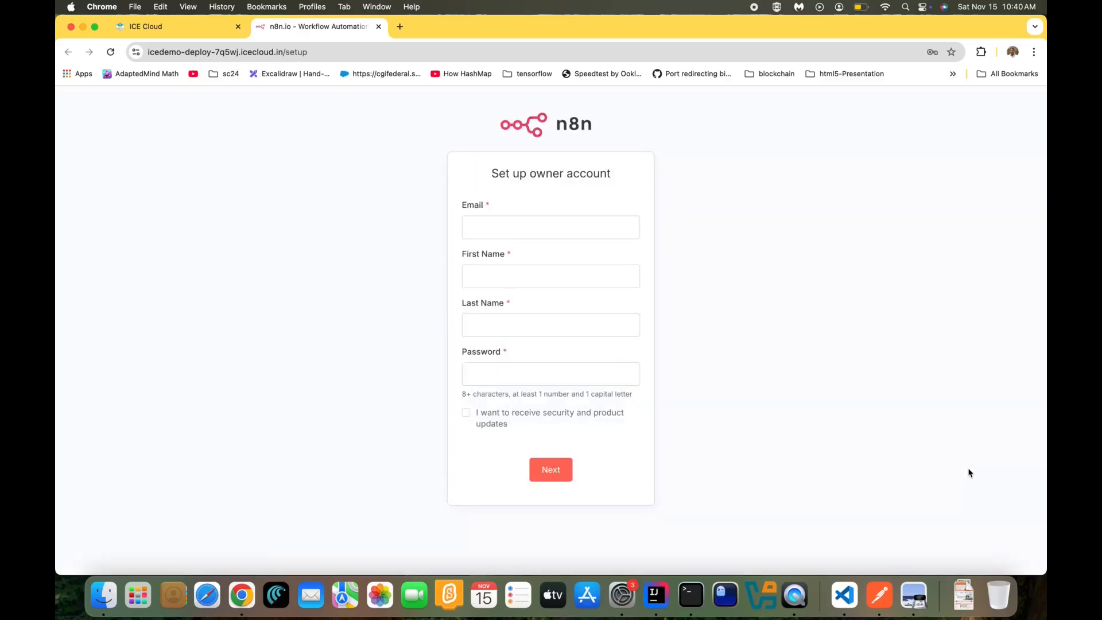
Set up the n8n owner account with autofilled email, name and the saved password
left_click(520, 225)
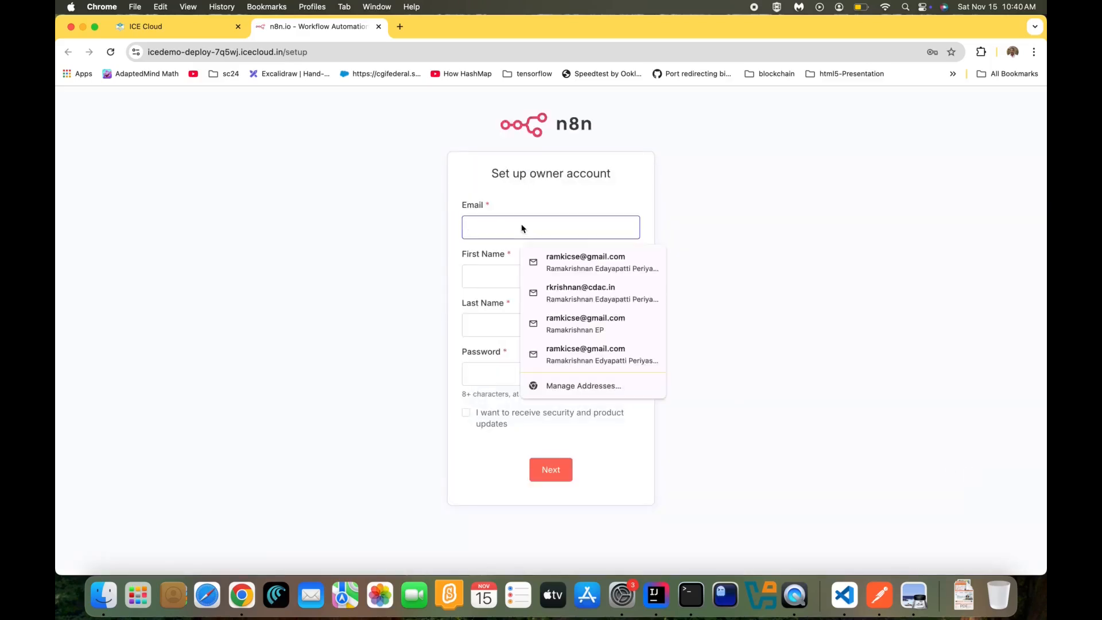
left_click(543, 258)
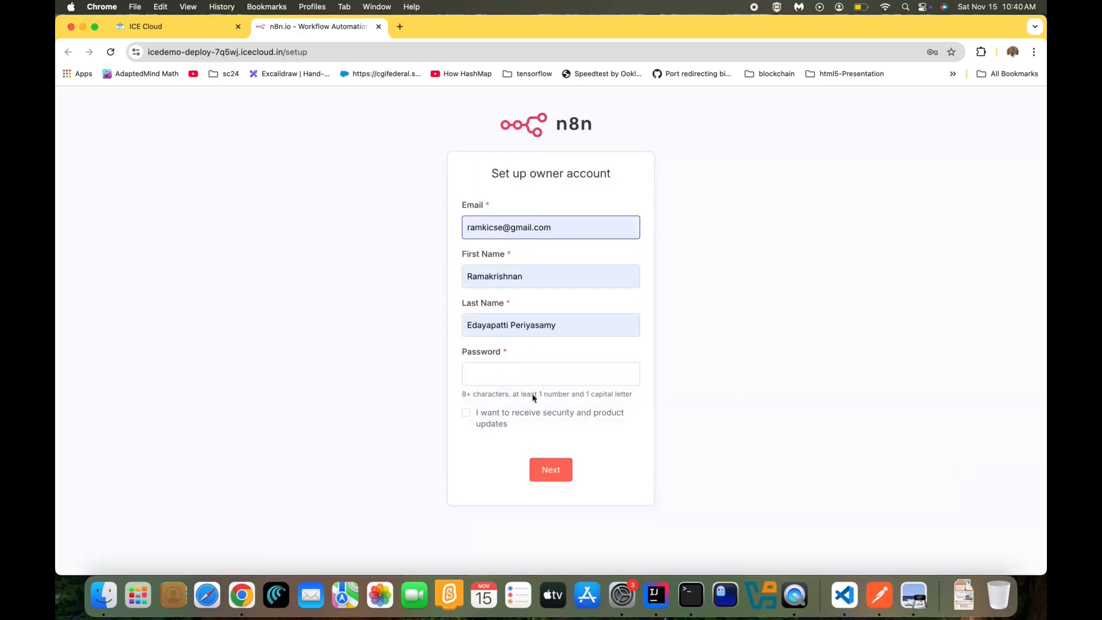
left_click(520, 376)
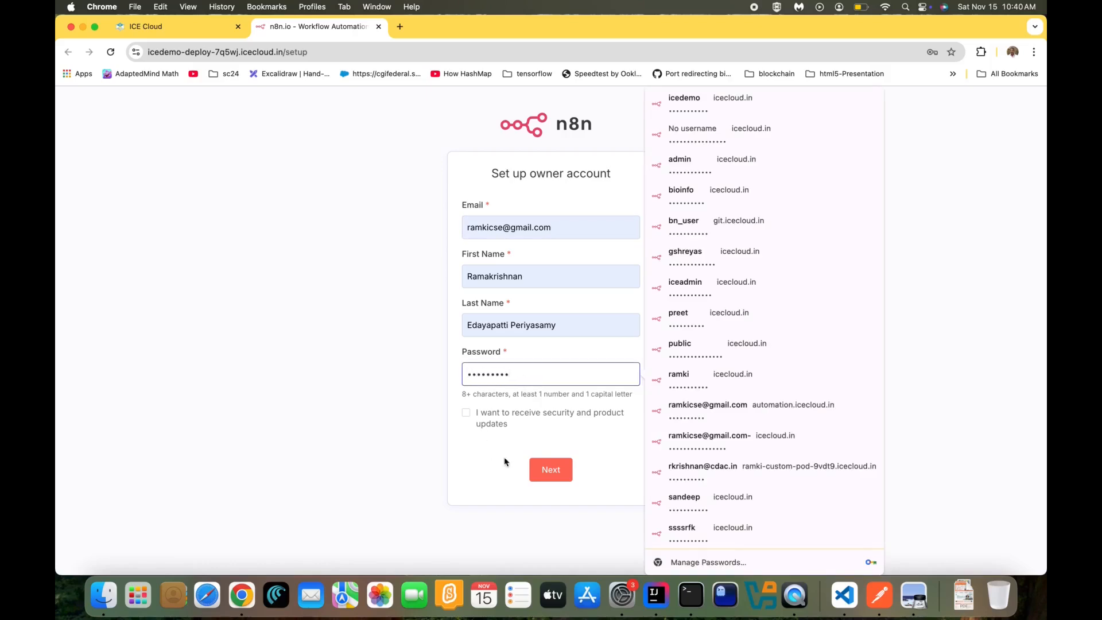
left_click(548, 468)
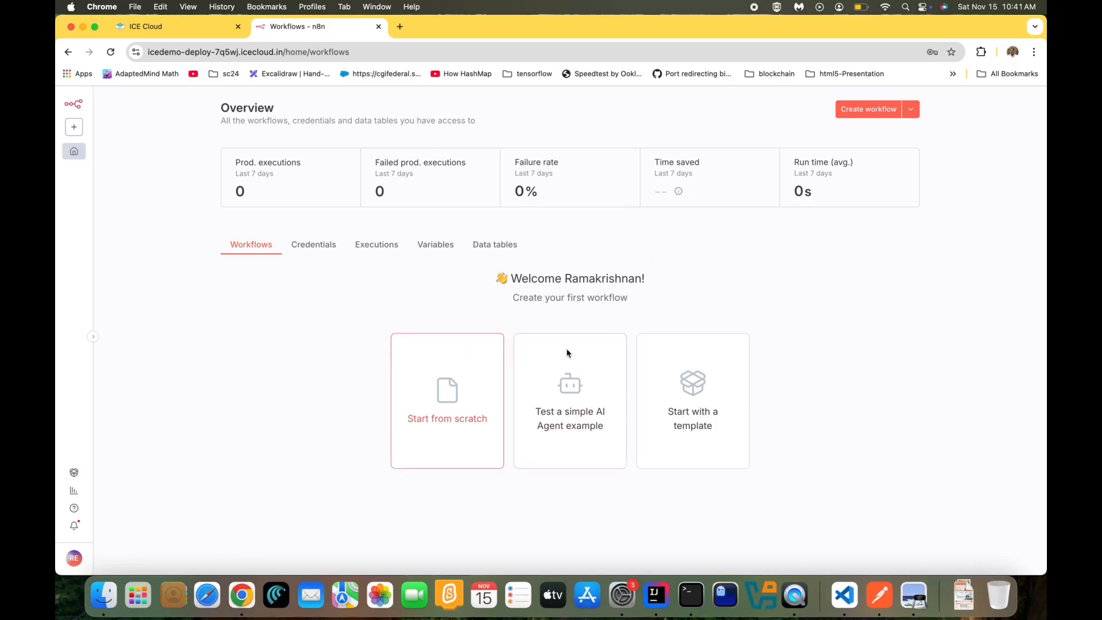
Preview the Kubernetes monitoring template, then close n8n without saving the workflow
left_click(664, 395)
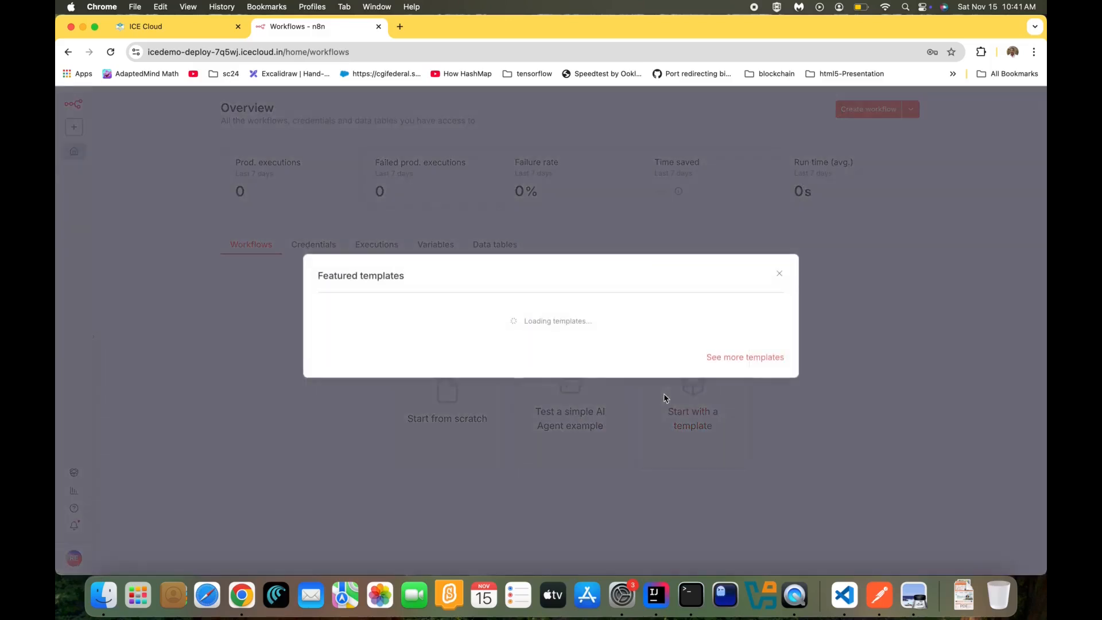
left_click(514, 418)
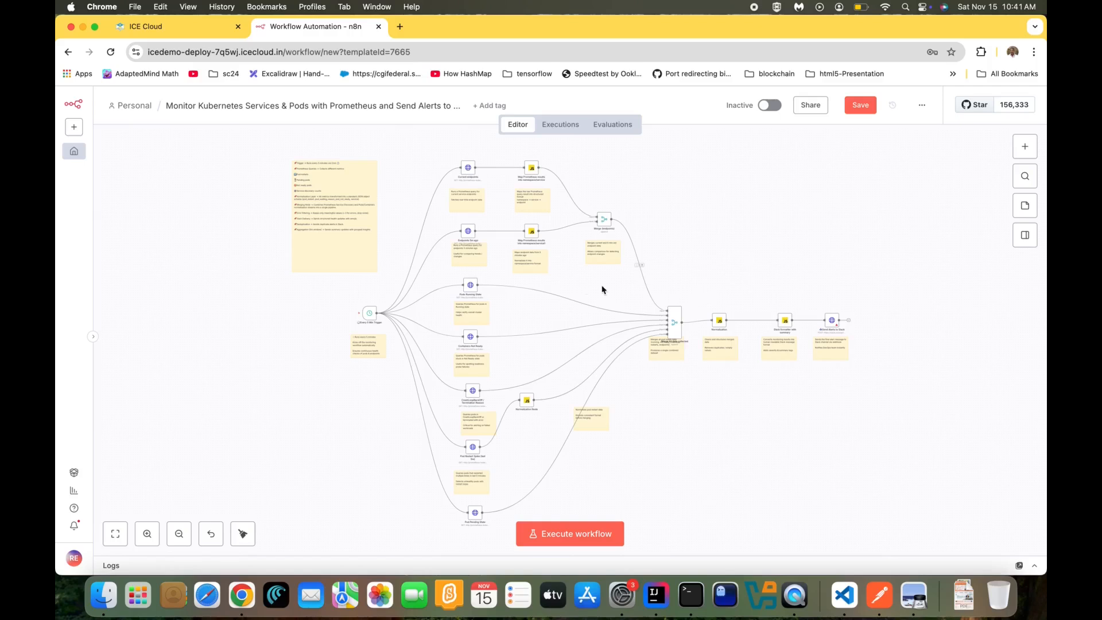
scroll(500, 240, "up", 5)
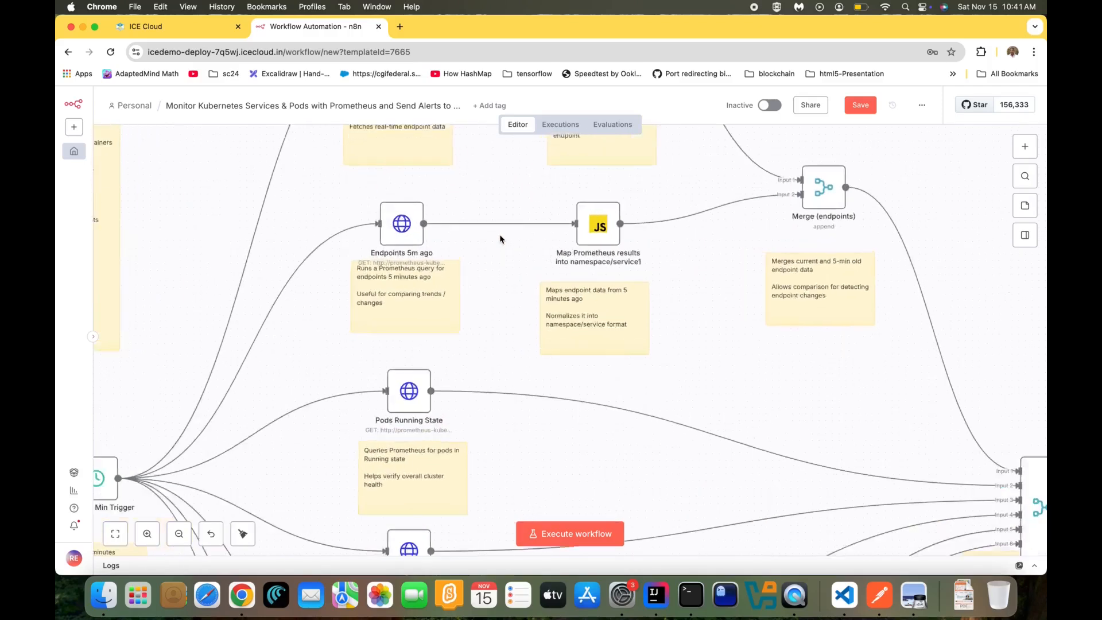
scroll(500, 239, "down", 5)
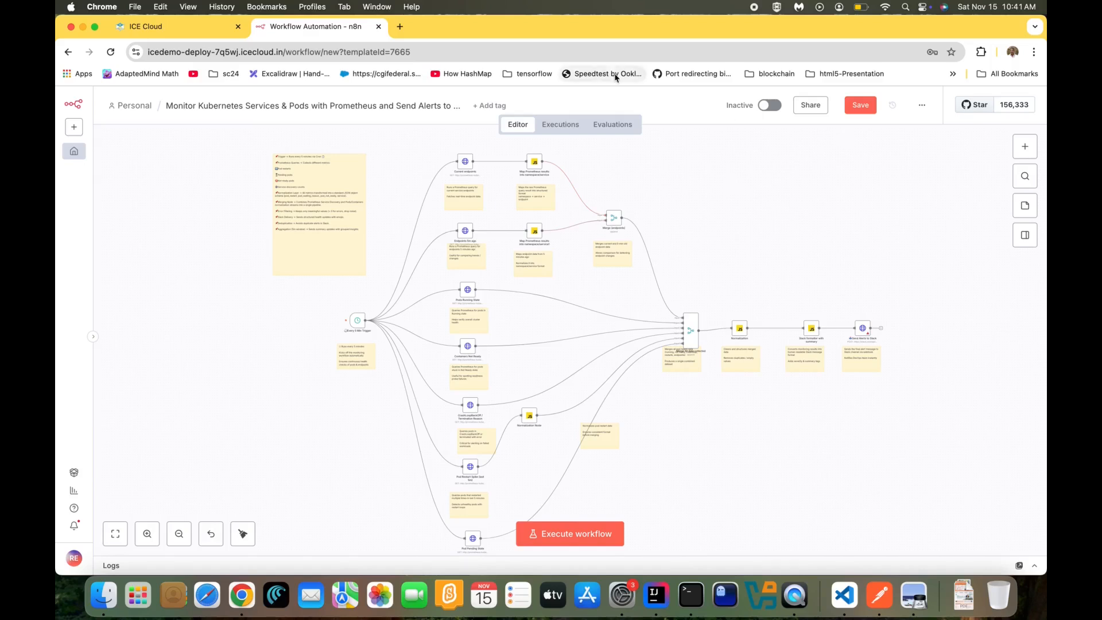
left_click(379, 27)
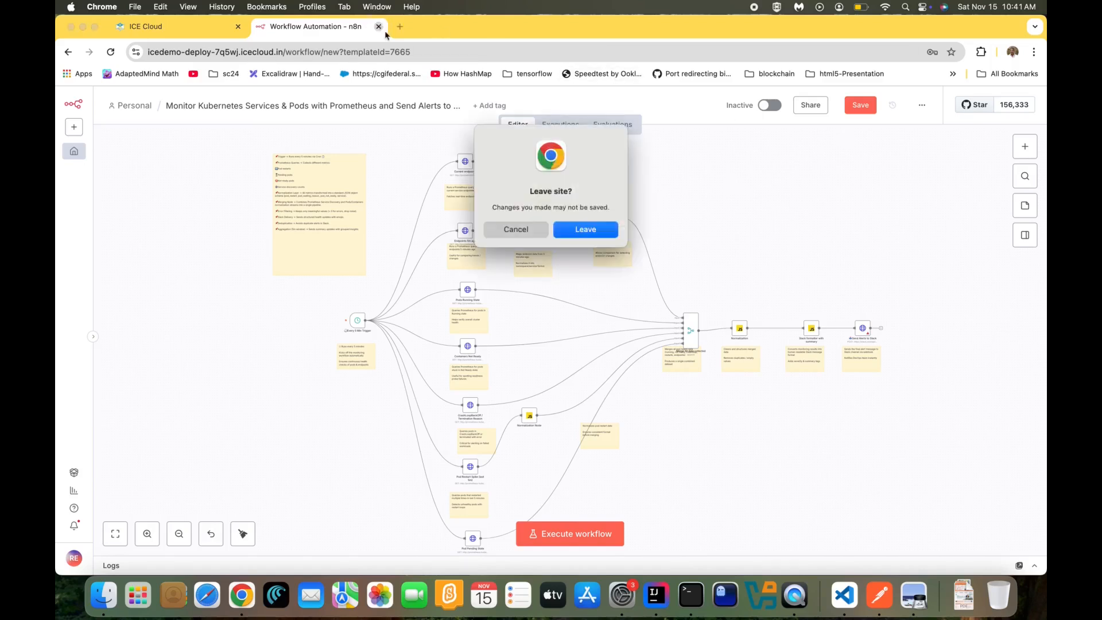
left_click(602, 235)
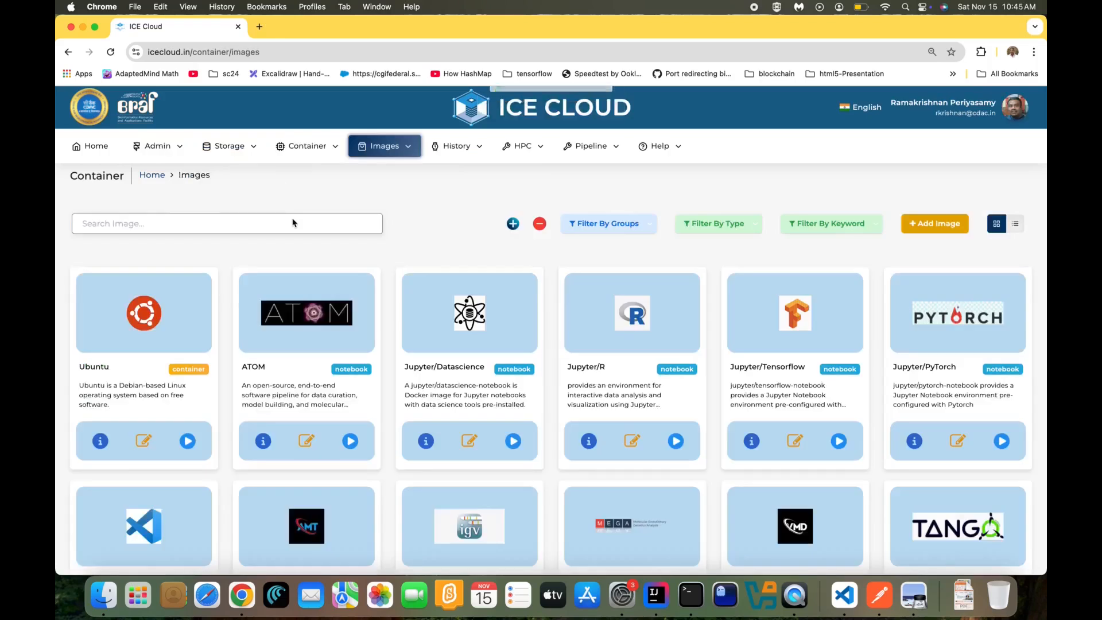
Search Images for 'de' and create a Dev Containers container with 2 vCPU, 4 GB, port 8080
type("dev")
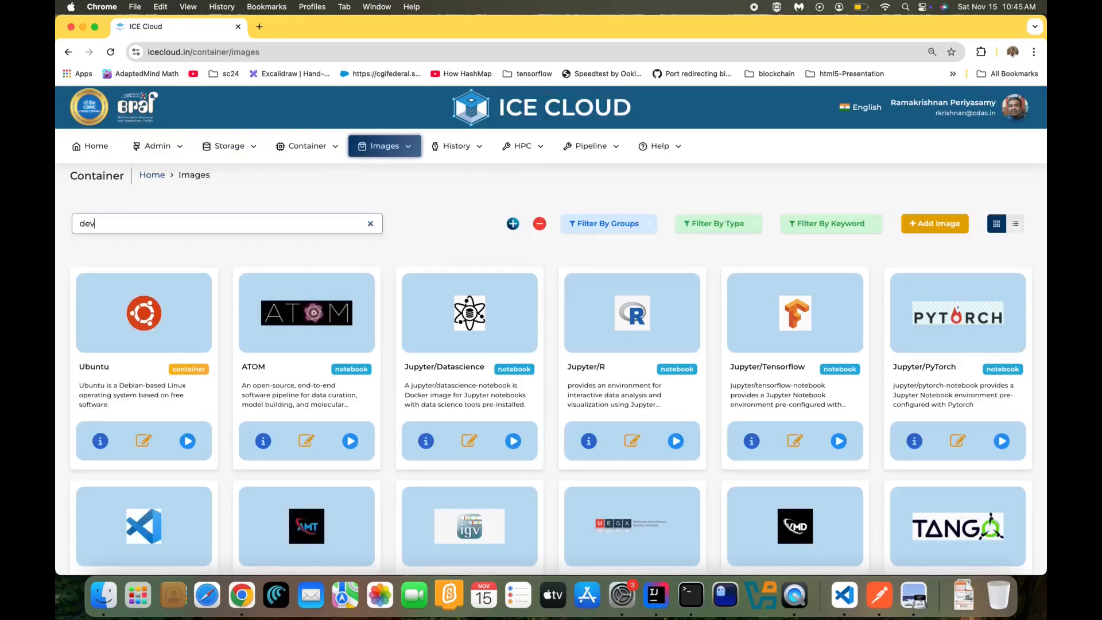
left_click(187, 441)
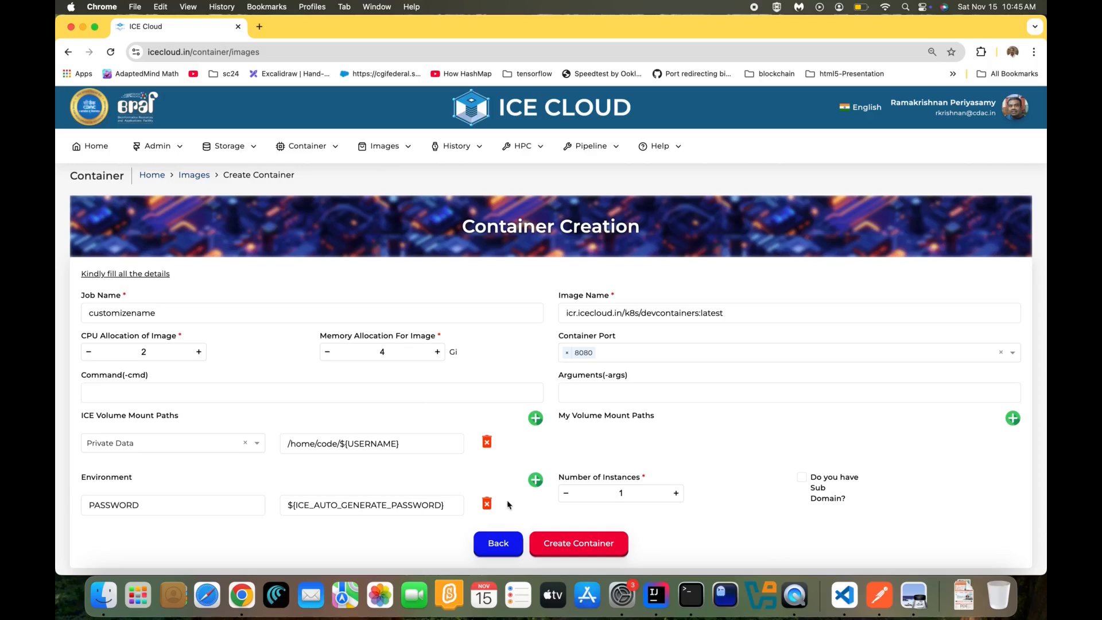
left_click(560, 540)
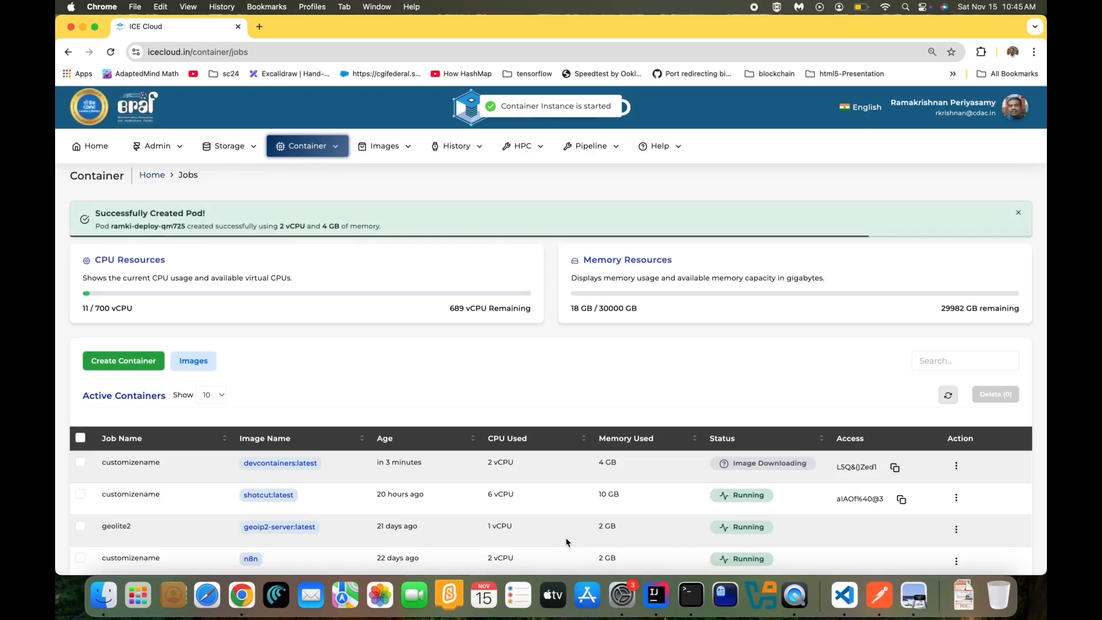
Once the devcontainers job shows Running, copy its access password and connect to it
left_click(948, 395)
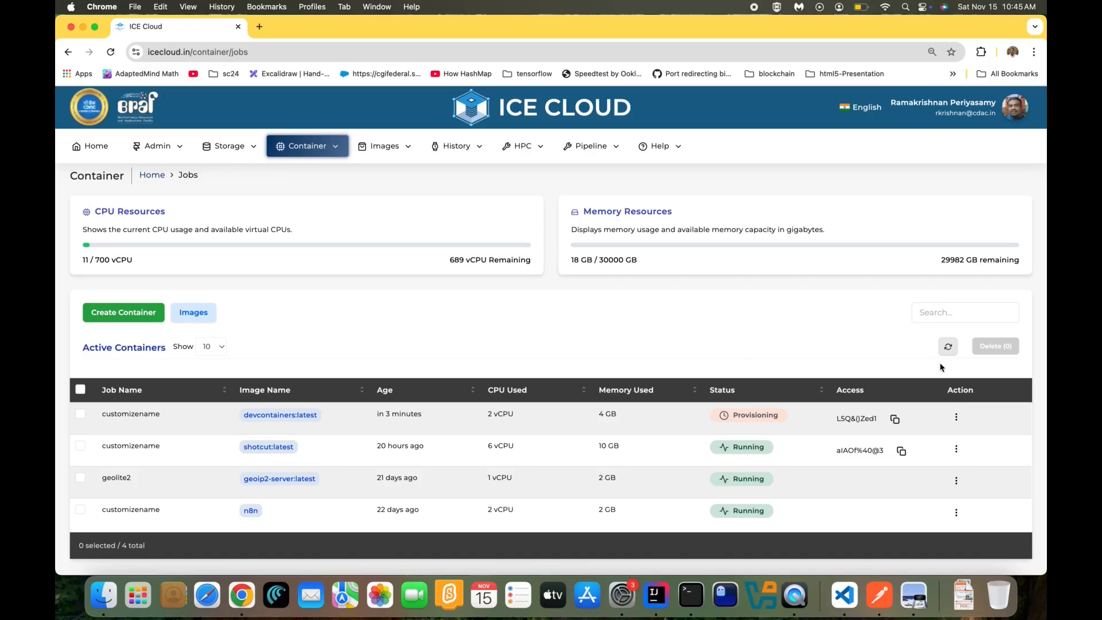
left_click(950, 346)
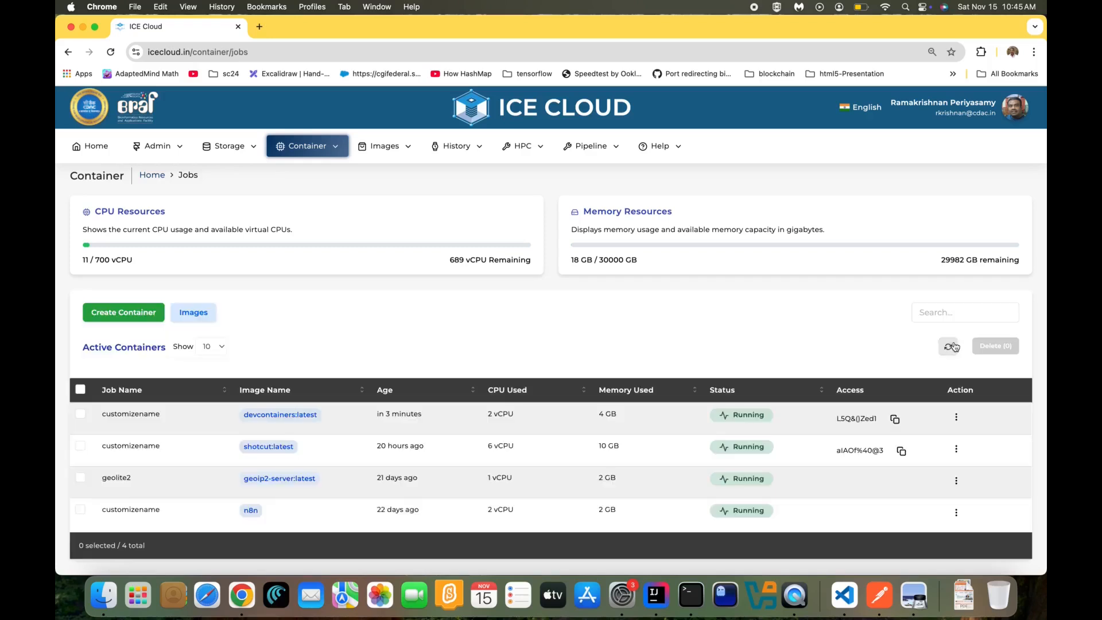
left_click(895, 420)
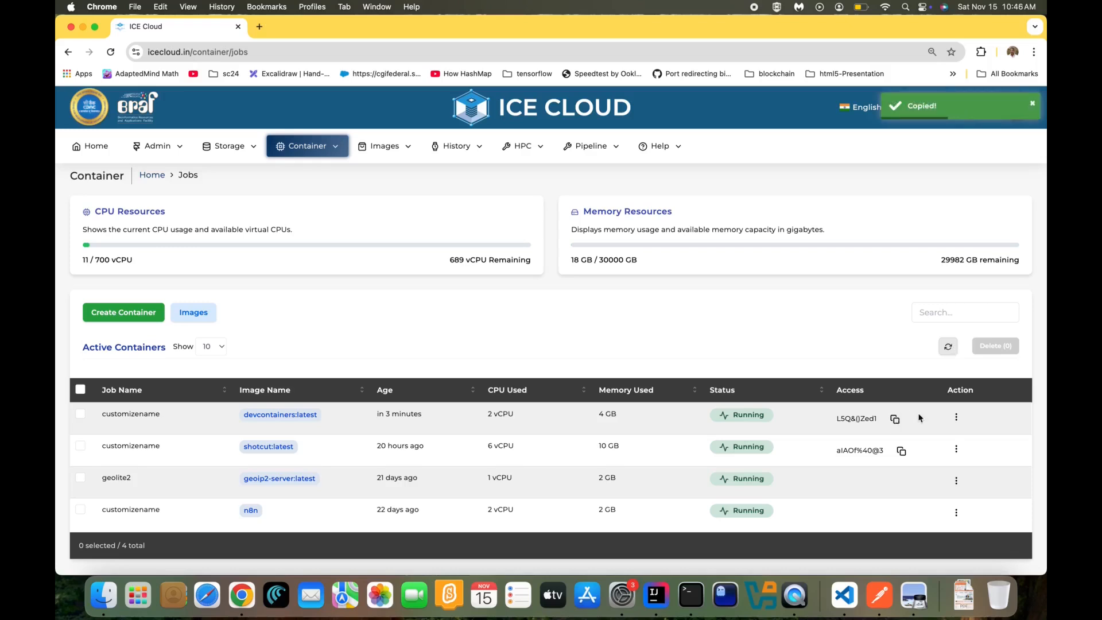
left_click(956, 417)
left_click(969, 462)
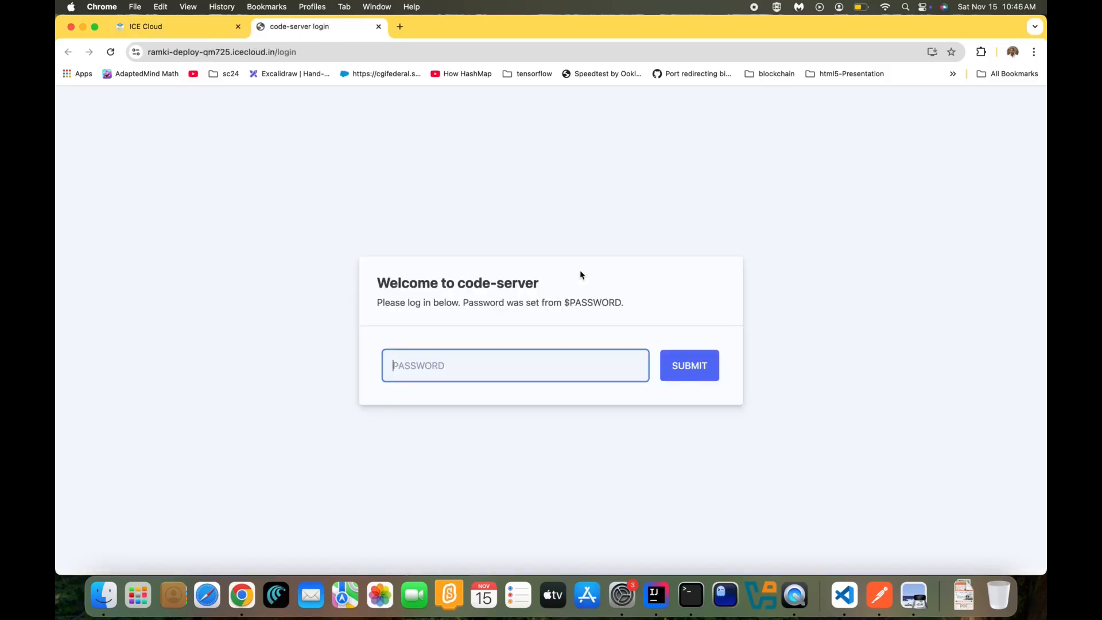
Sign in to code-server with the copied password and trust the workspace authors
key("super+v")
left_click(470, 268)
left_click(689, 372)
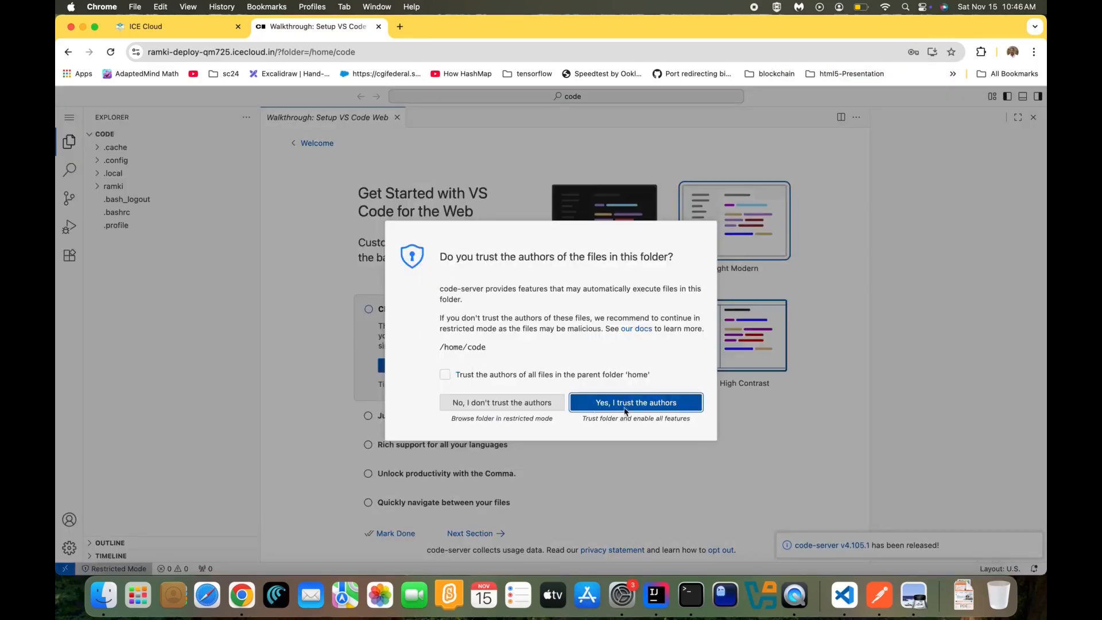
left_click(625, 411)
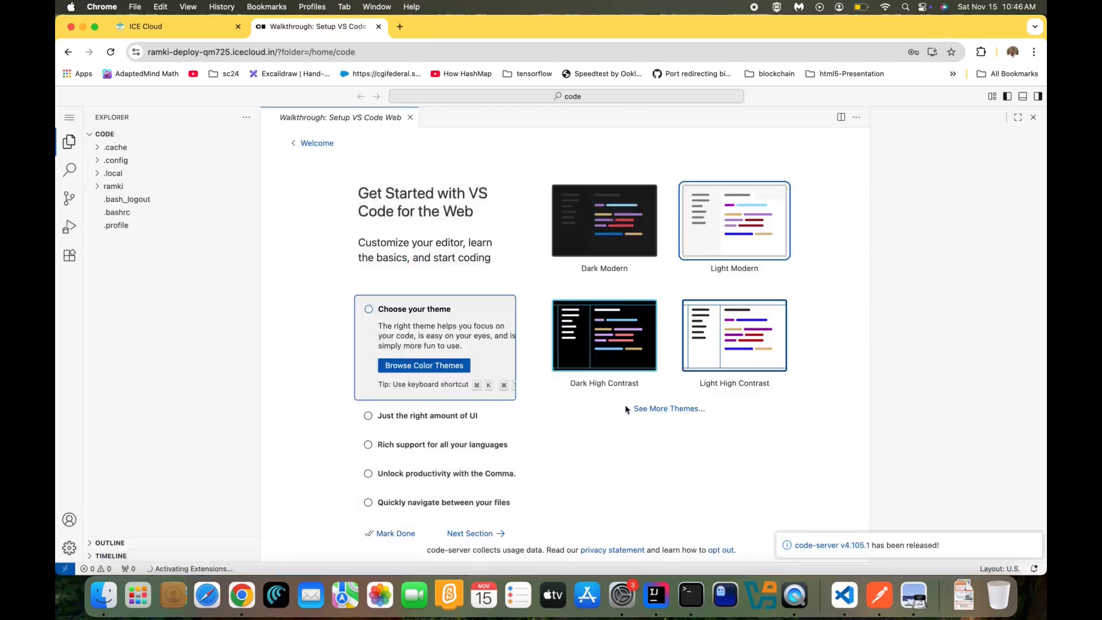
Open an integrated terminal in the demo/code/angular project folder
left_click(100, 187)
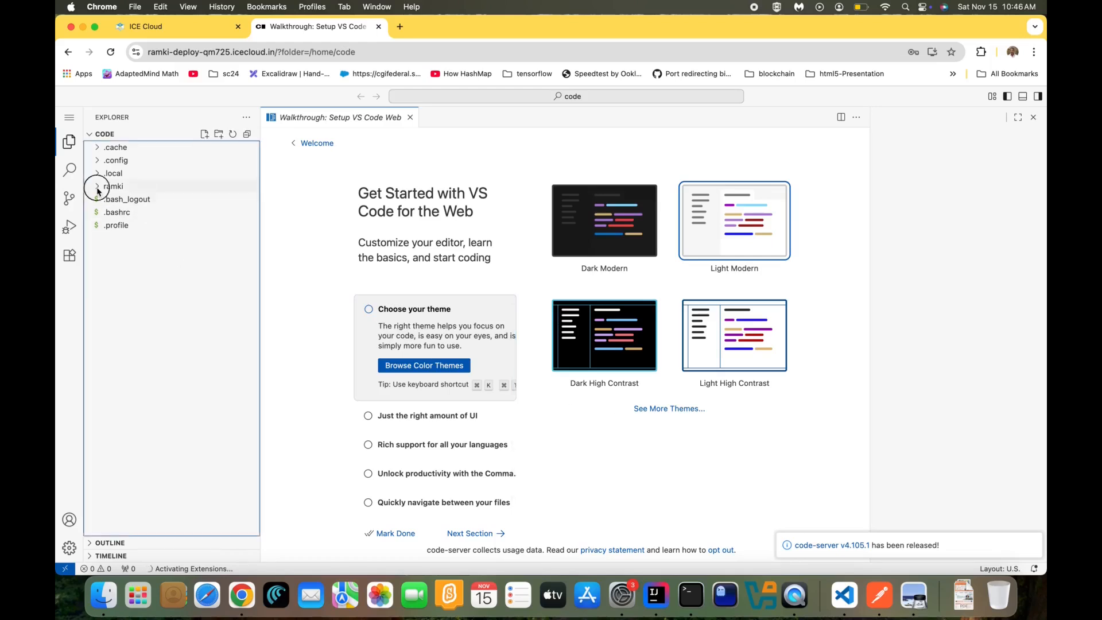
left_click(125, 306)
left_click(127, 311)
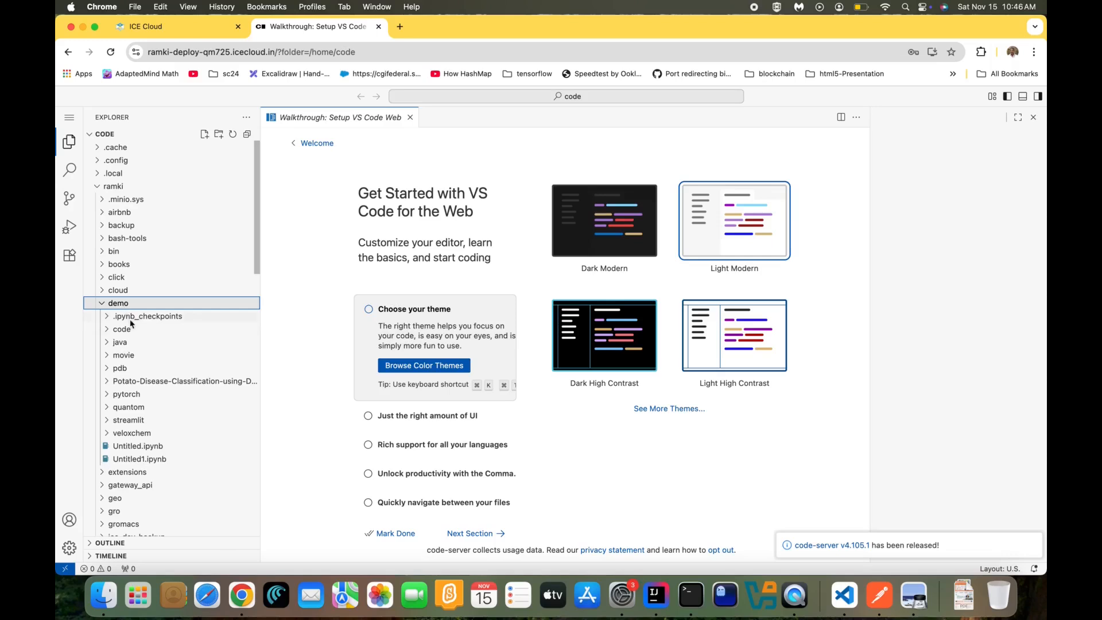
left_click(131, 330)
left_click(136, 343)
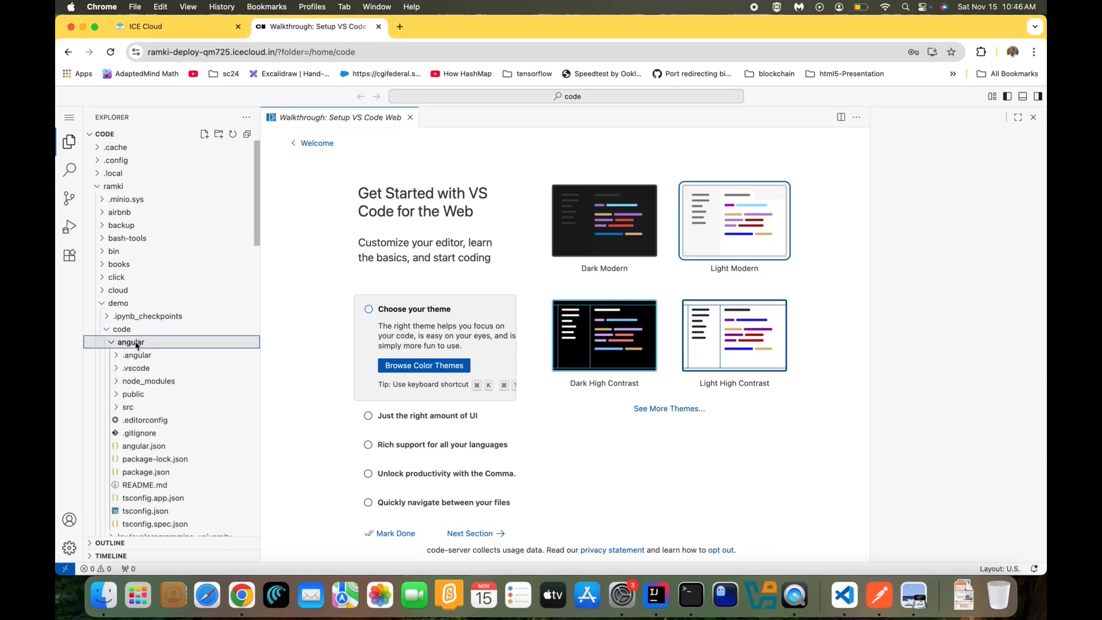
right_click(136, 344)
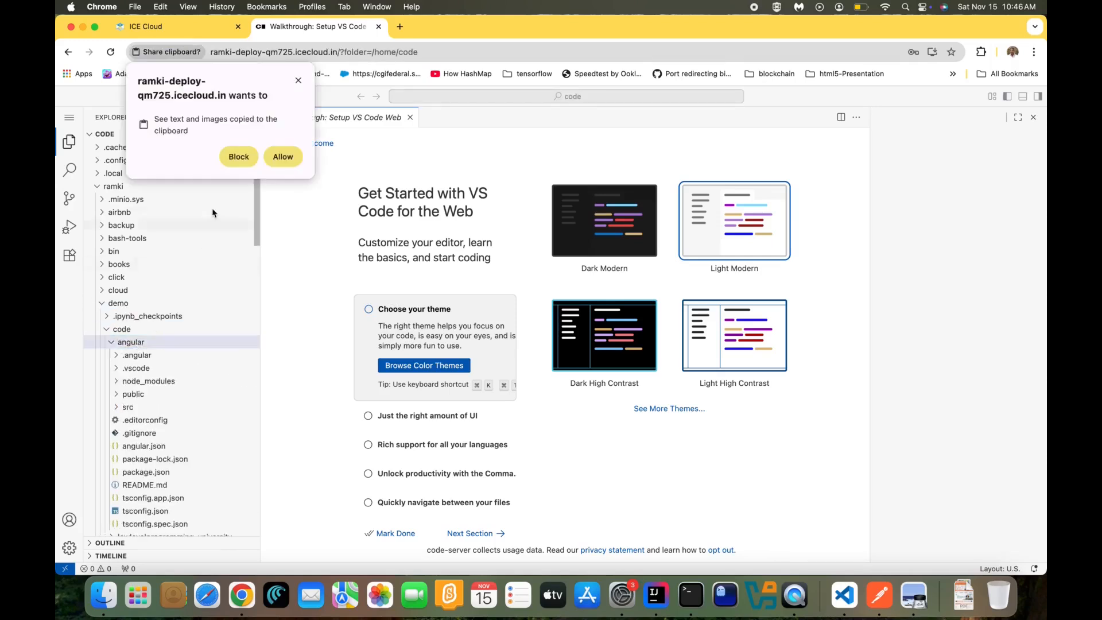
left_click(283, 155)
left_click(224, 147)
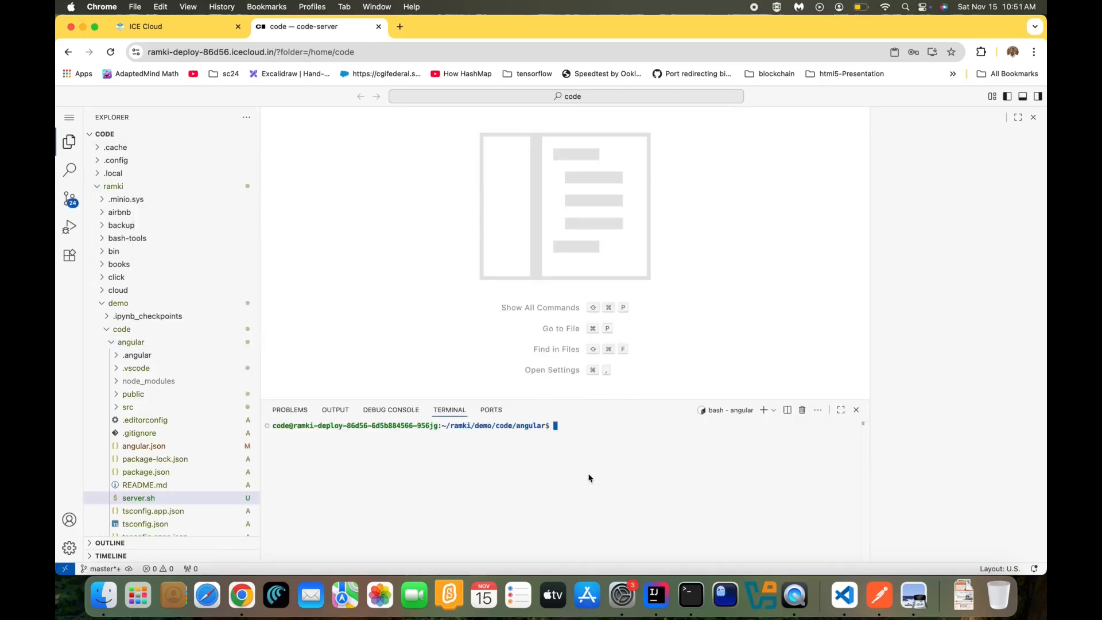
Run ng serve for the Angular app on port 4200, dismiss the notices, and return to ICE Cloud
key("super+v")
key("Return")
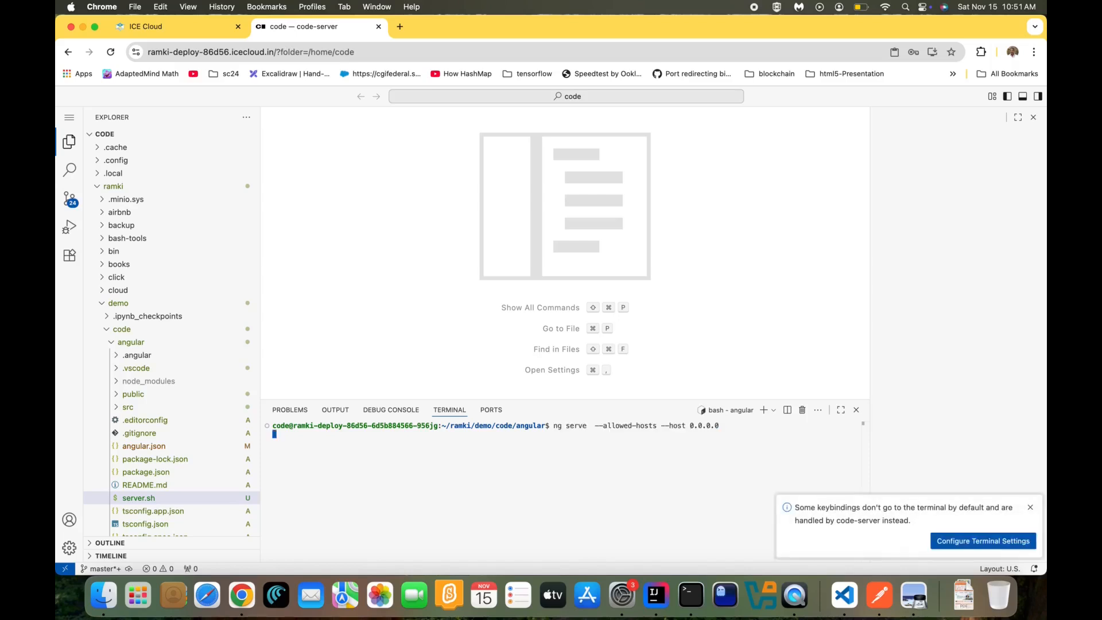
left_click(1030, 507)
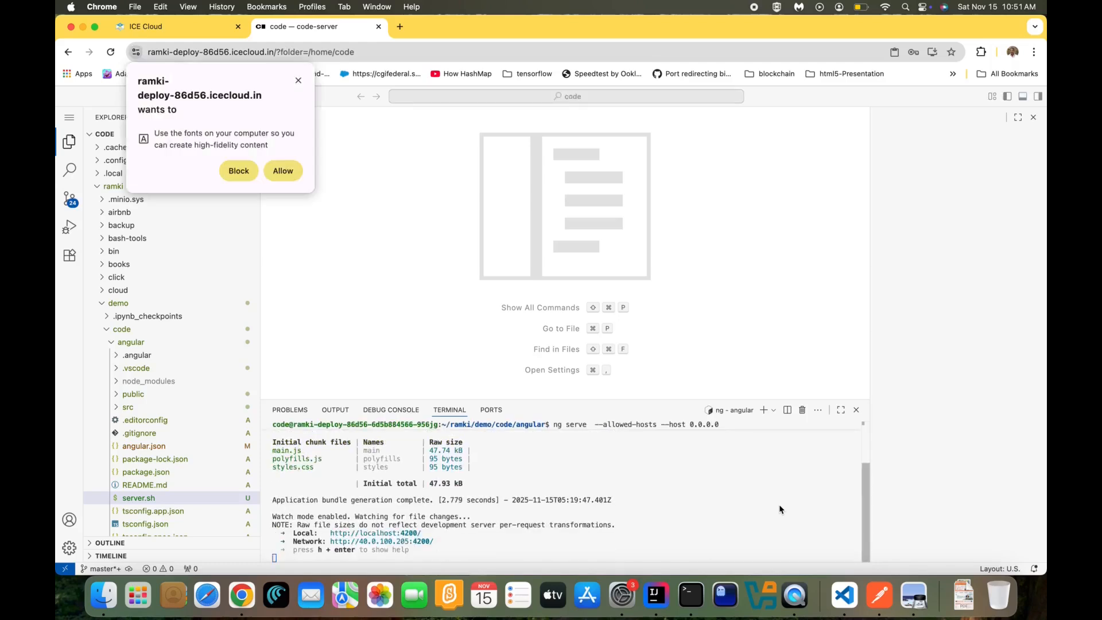
left_click(285, 175)
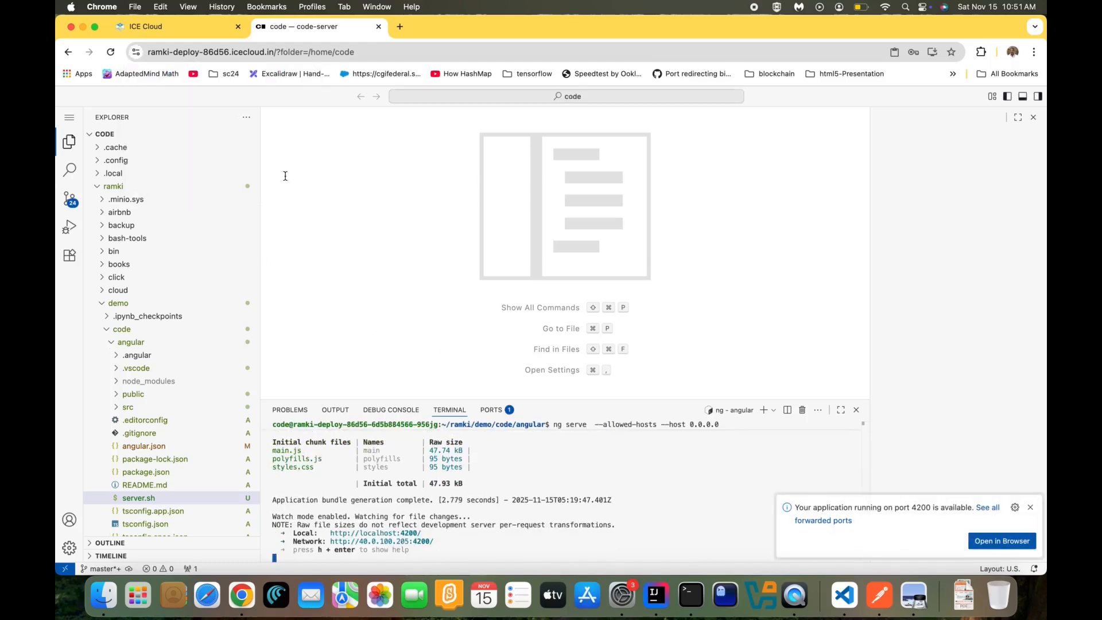
left_click(1030, 507)
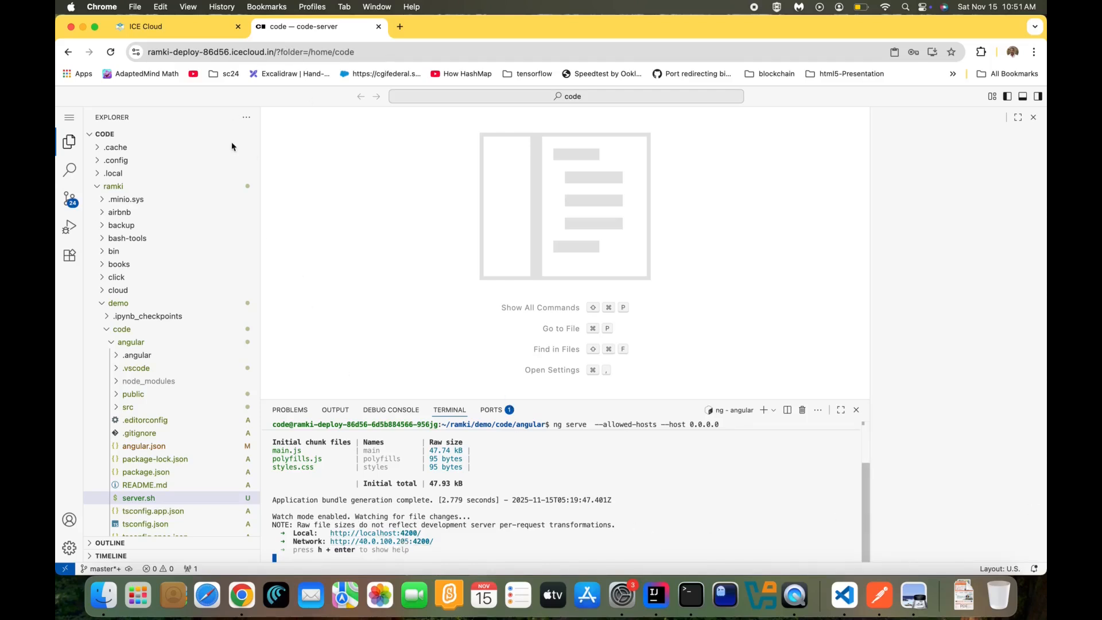
left_click(174, 32)
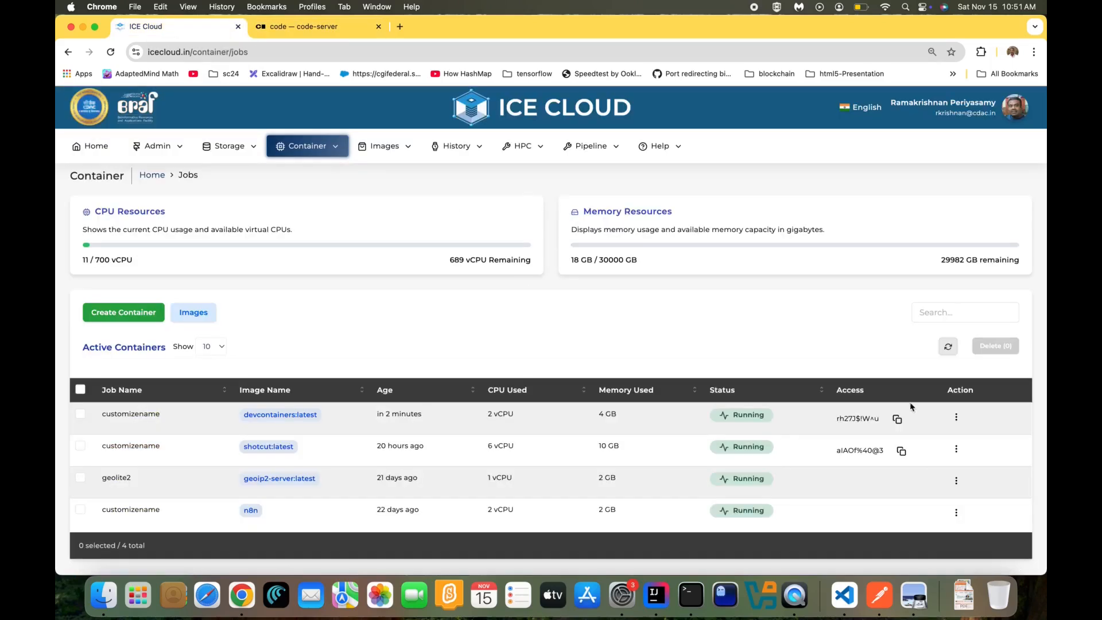
Add and save port 4200 on the devcontainers container
left_click(955, 418)
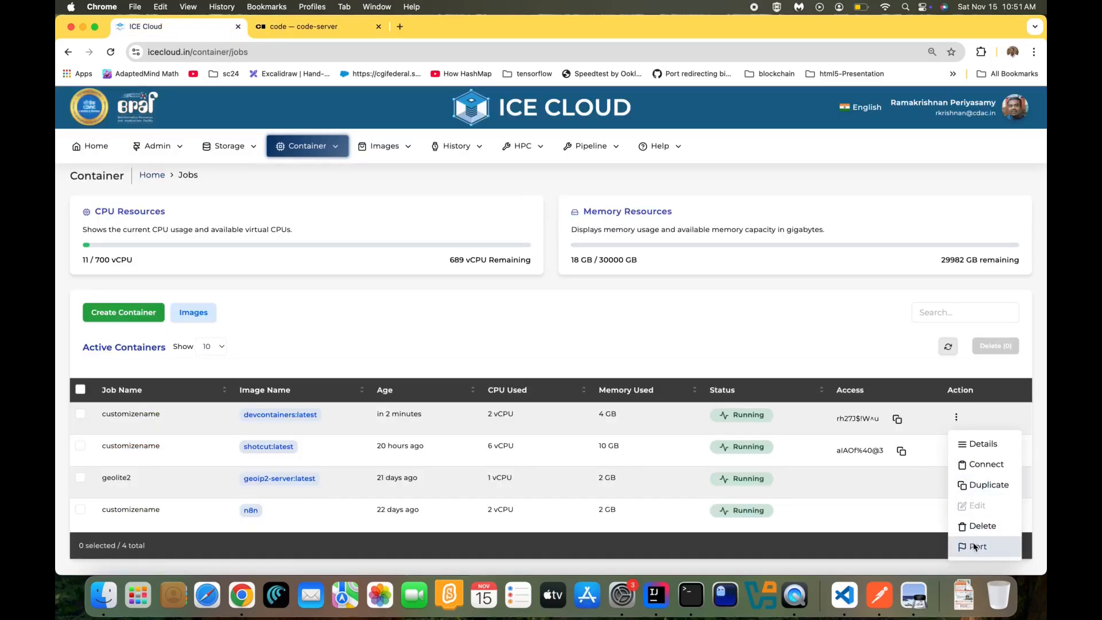
left_click(973, 548)
left_click(411, 243)
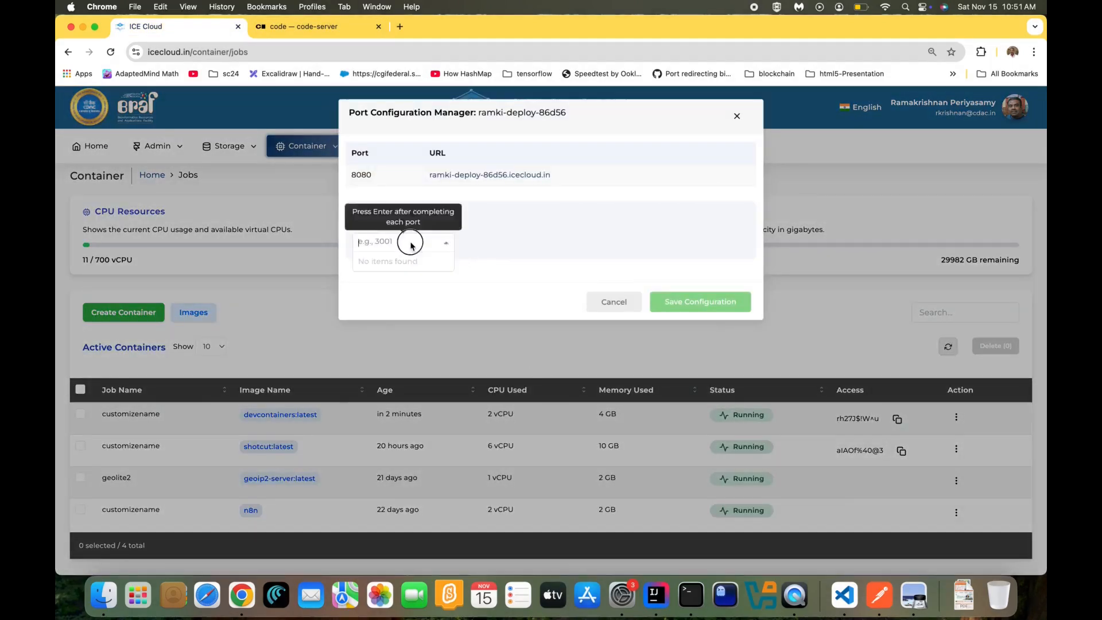
type("42")
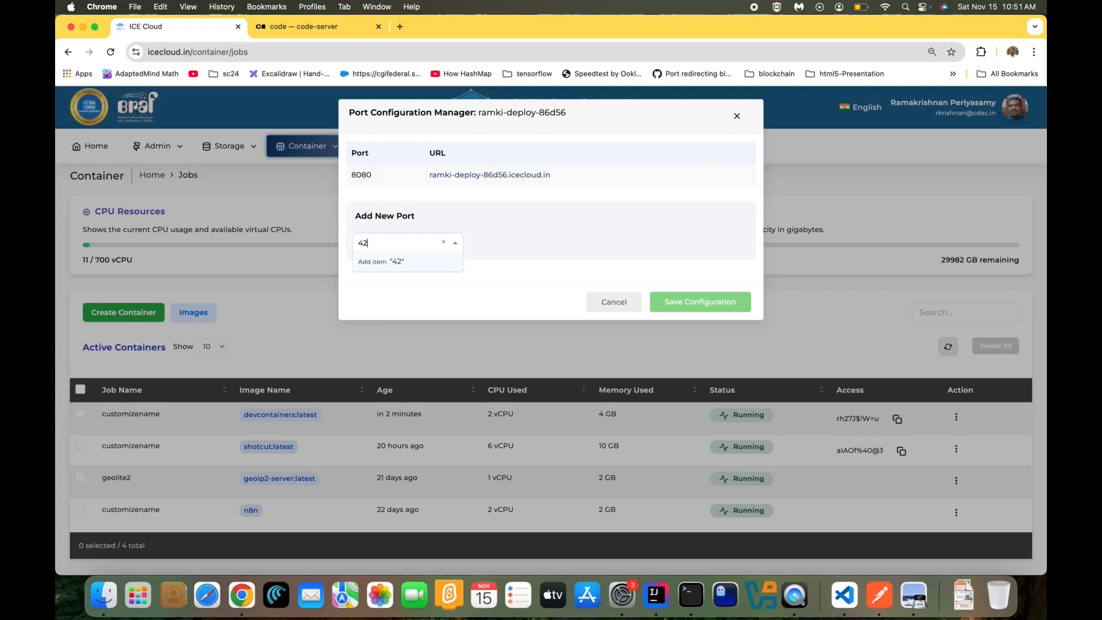
key("Return")
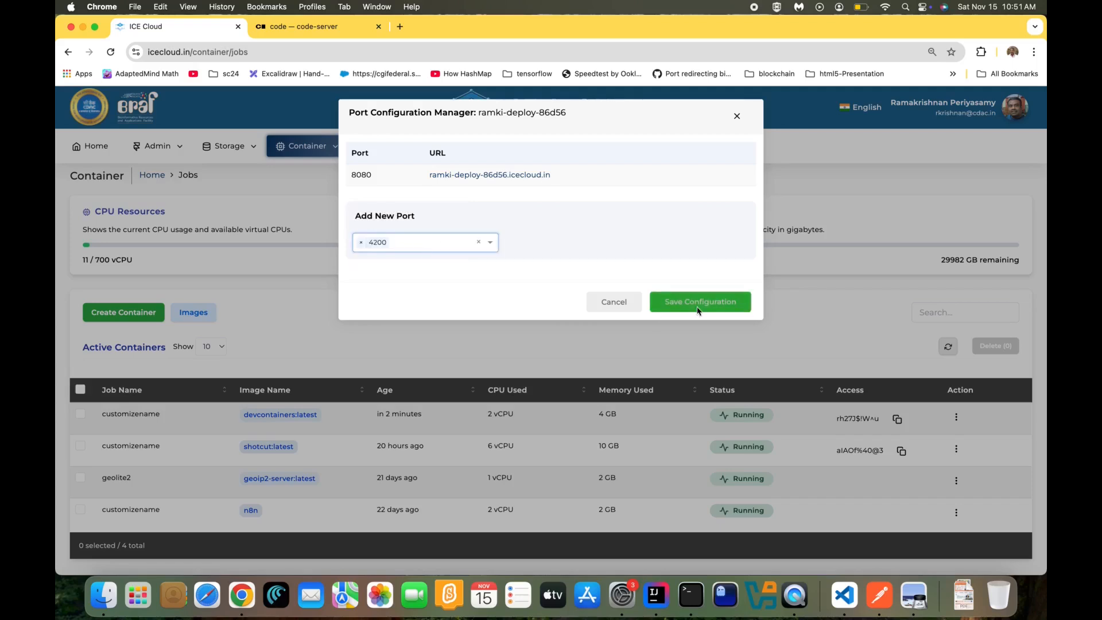
left_click(696, 304)
Open the container's new 4200 URL showing the Angular app
left_click(955, 419)
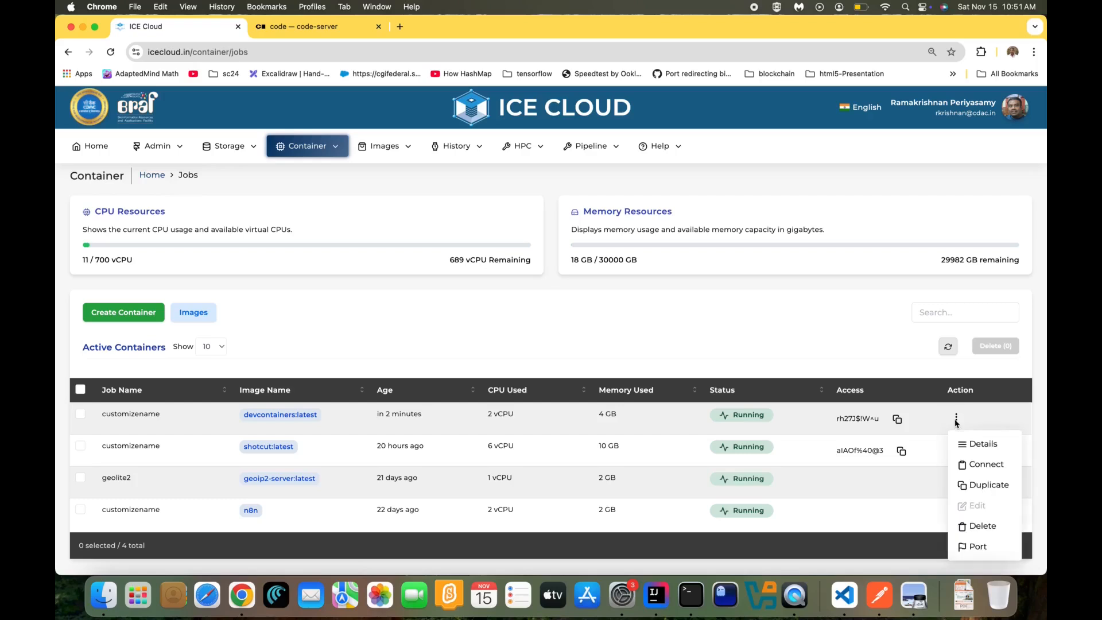
left_click(969, 545)
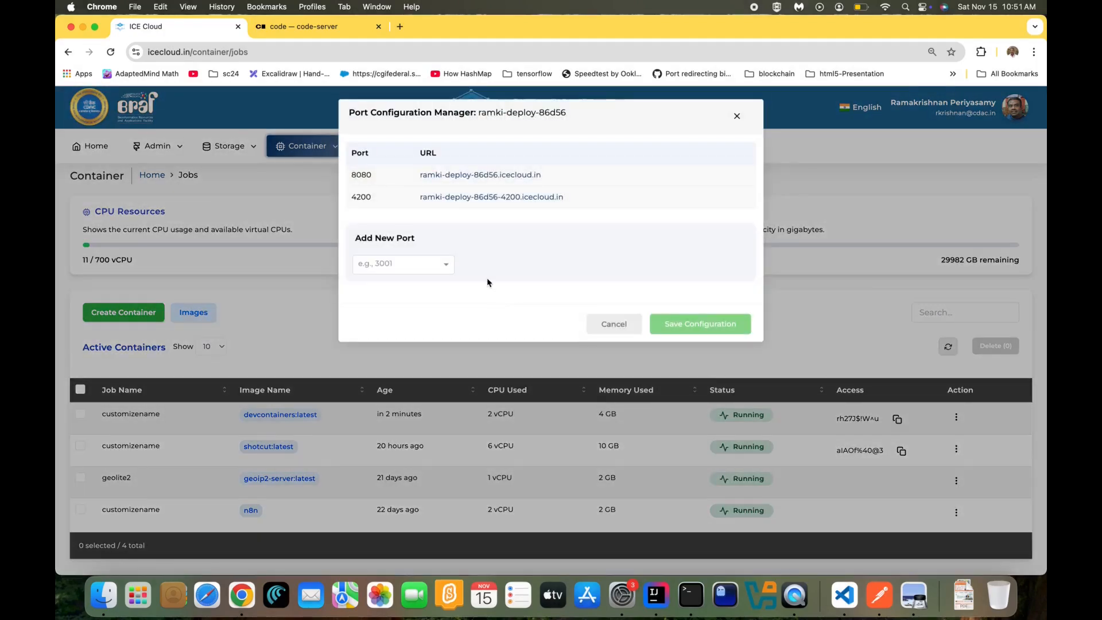
left_click(443, 197)
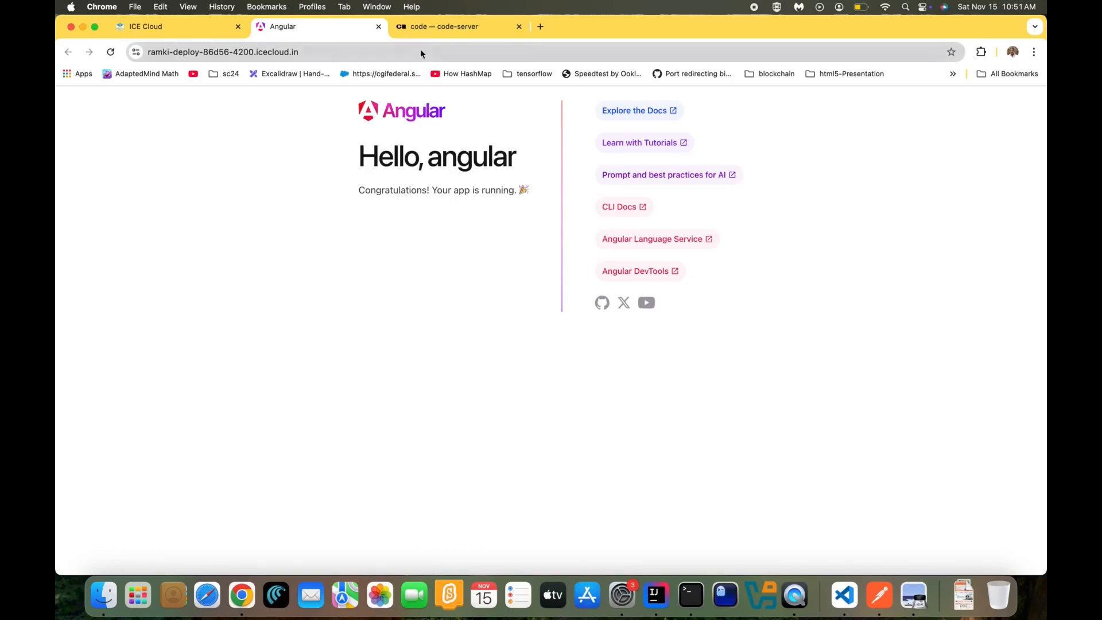
In app.html line 234, replace 'app is' with 'icecloud is'
left_click(428, 28)
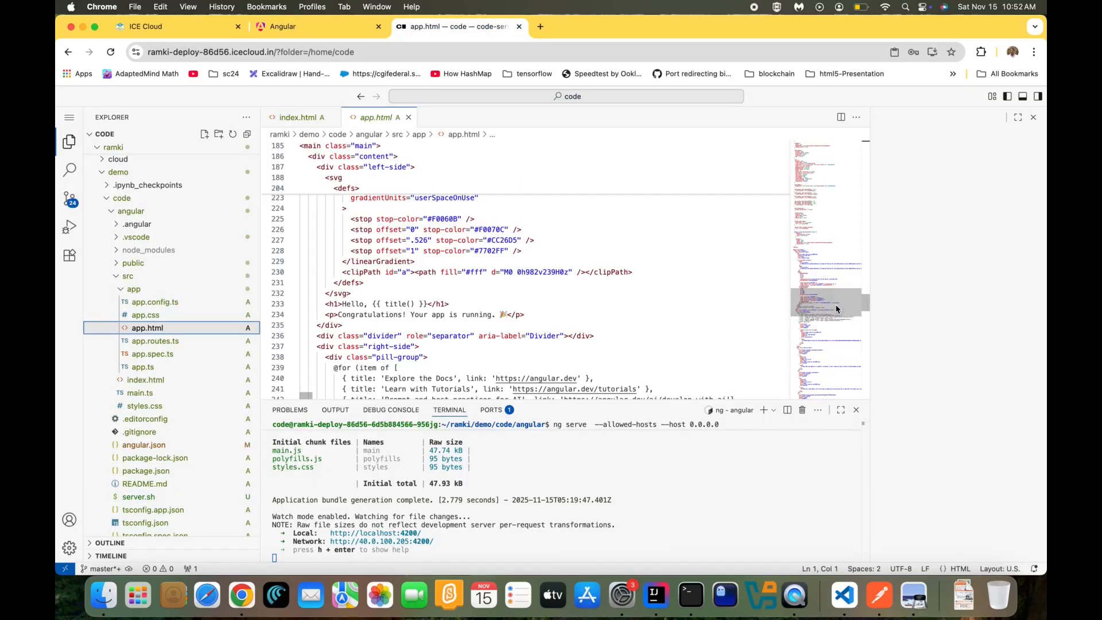
left_click(439, 316)
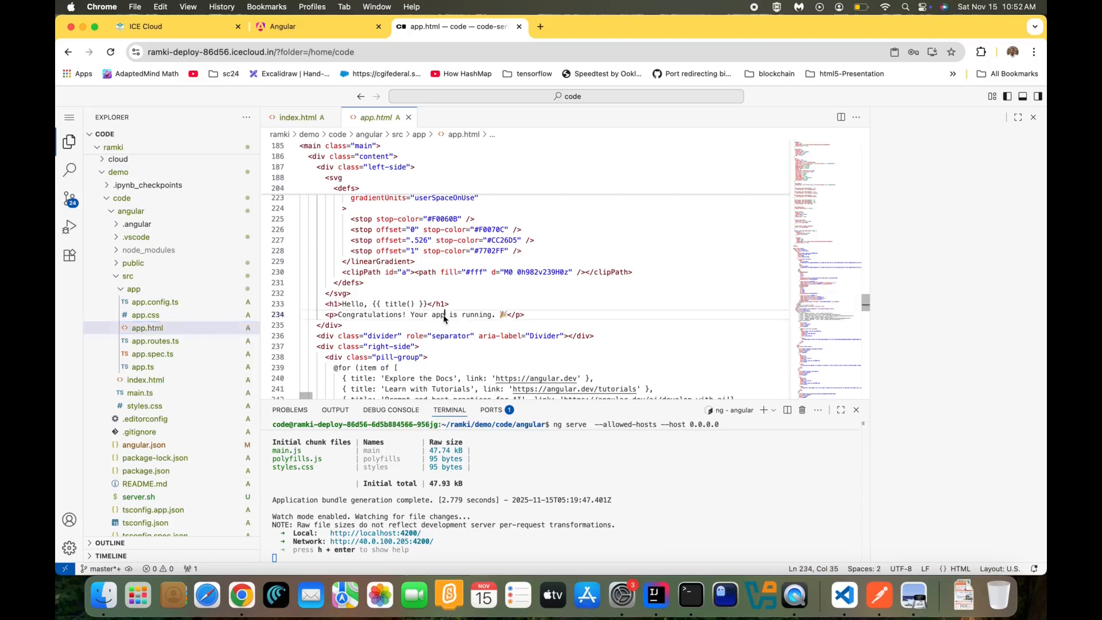
left_click_drag(432, 317, 456, 319)
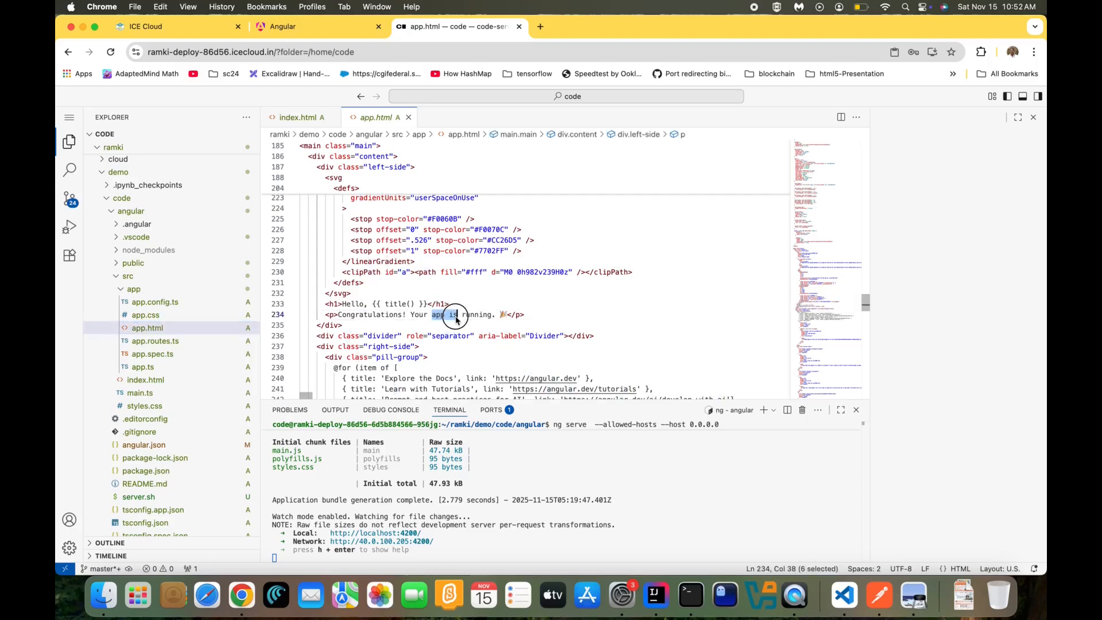
type("iceclou")
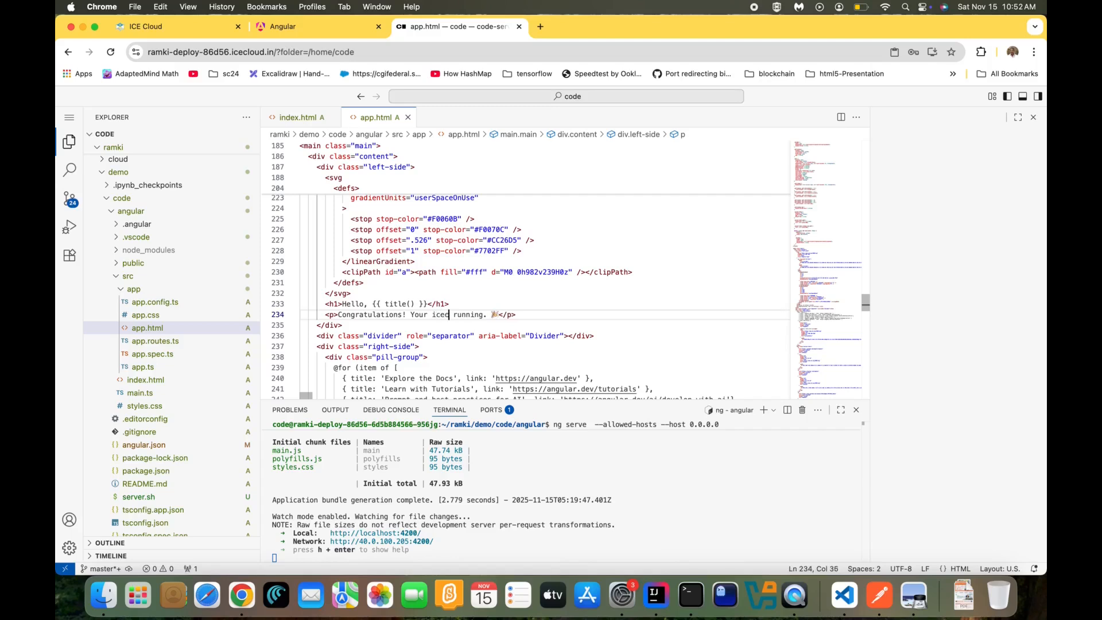
type("d is")
left_click(462, 250)
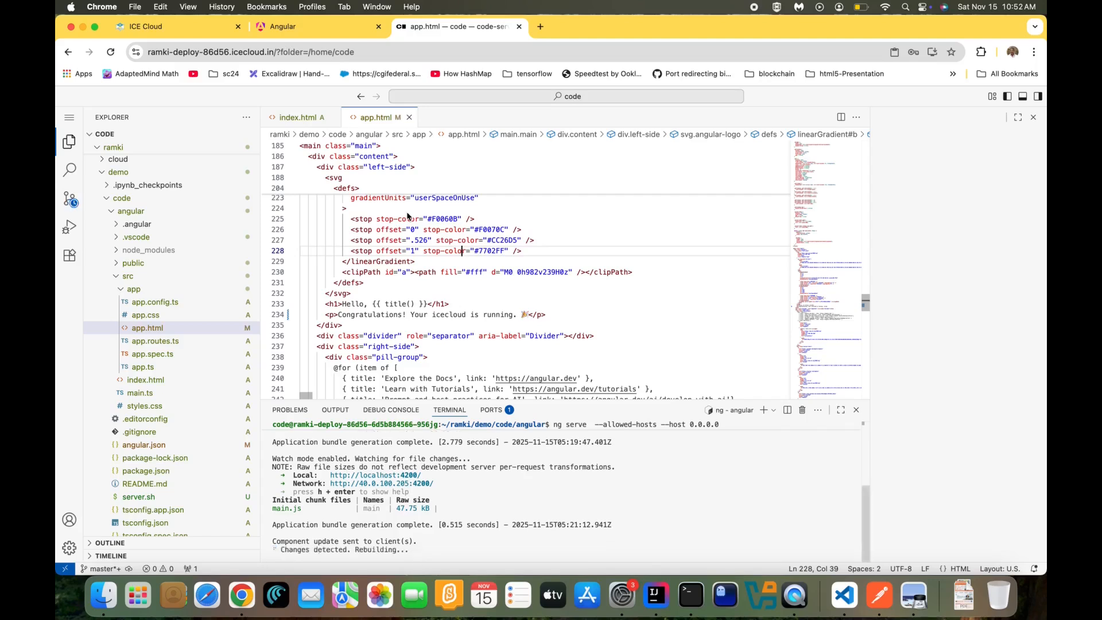
Verify the app shows 'Your icecloud is running.', then close the app and editor tabs
left_click(287, 29)
left_click_drag(432, 188, 507, 188)
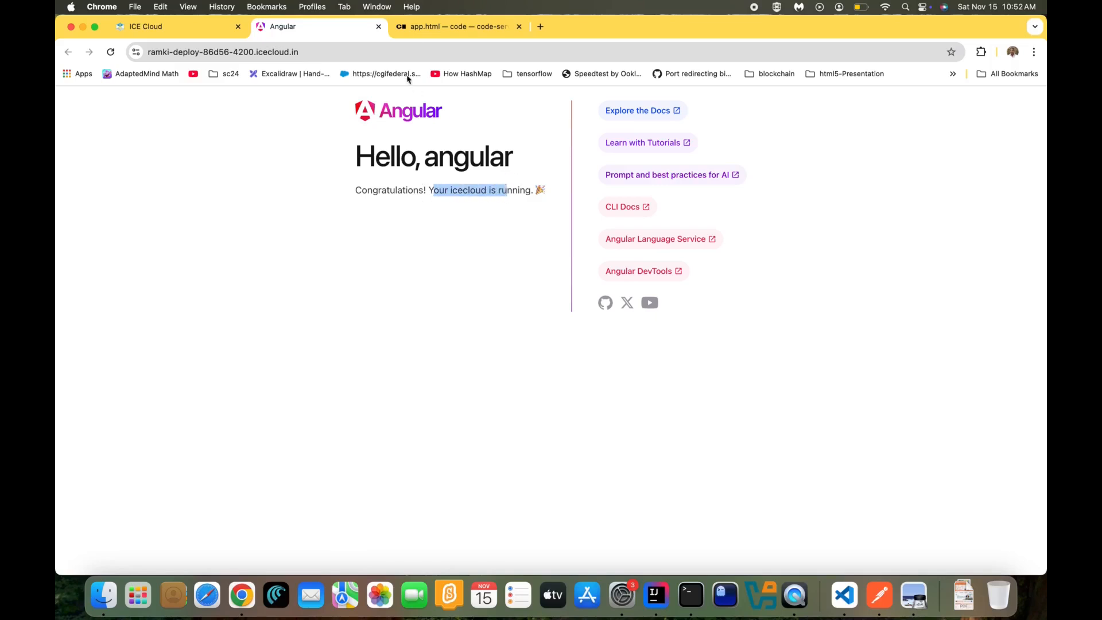
left_click(430, 27)
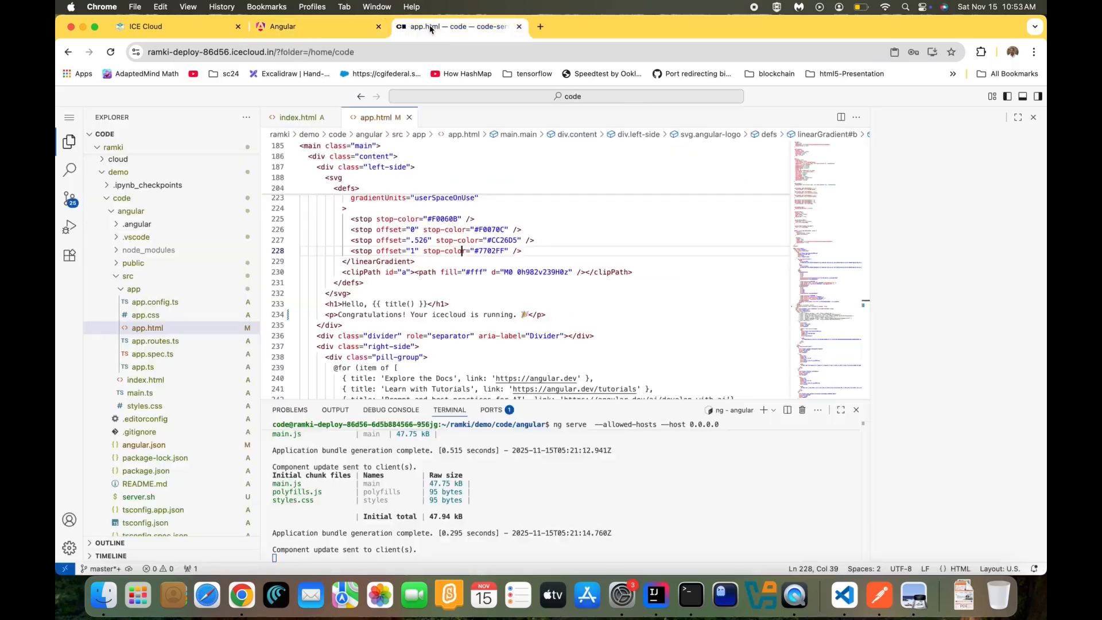
left_click(518, 27)
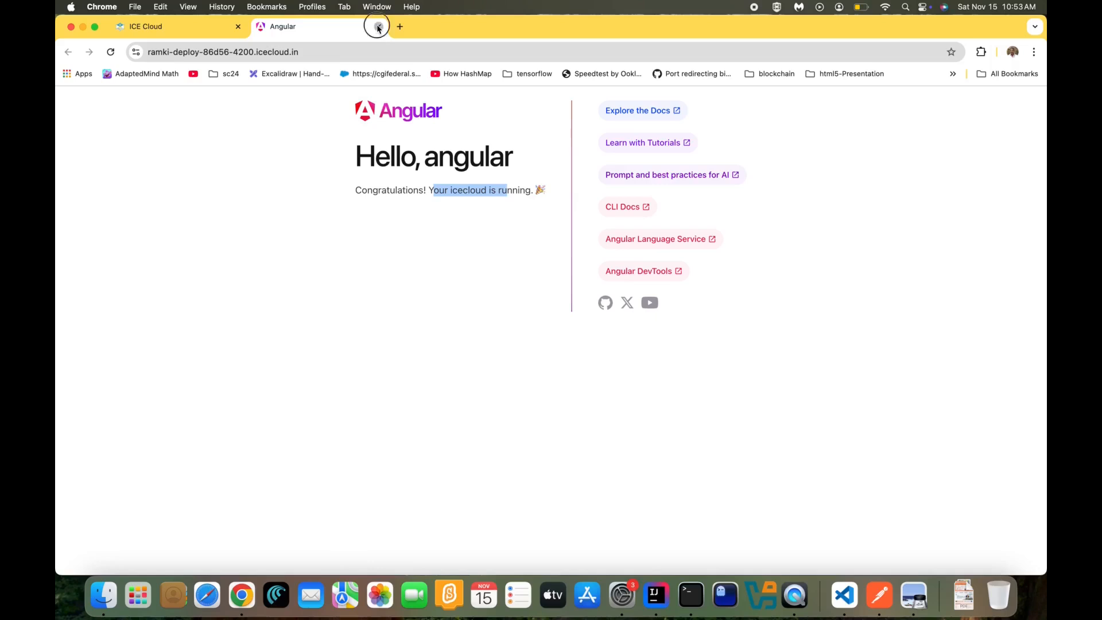
left_click(378, 26)
left_click(613, 323)
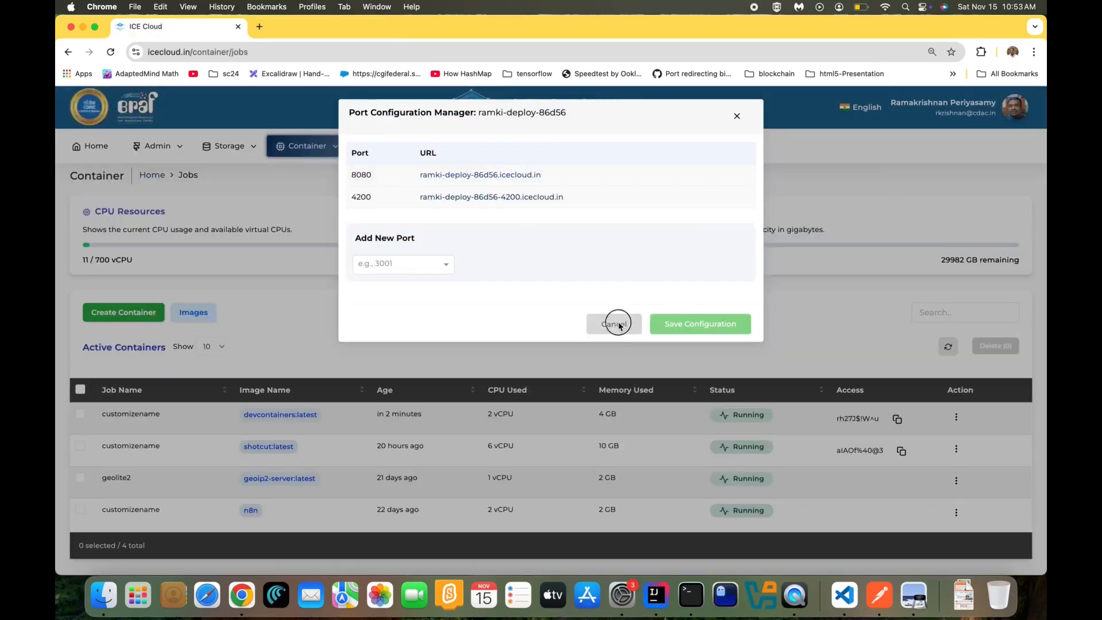
Delete the devcontainers container, confirming by typing 'delete'
left_click(956, 416)
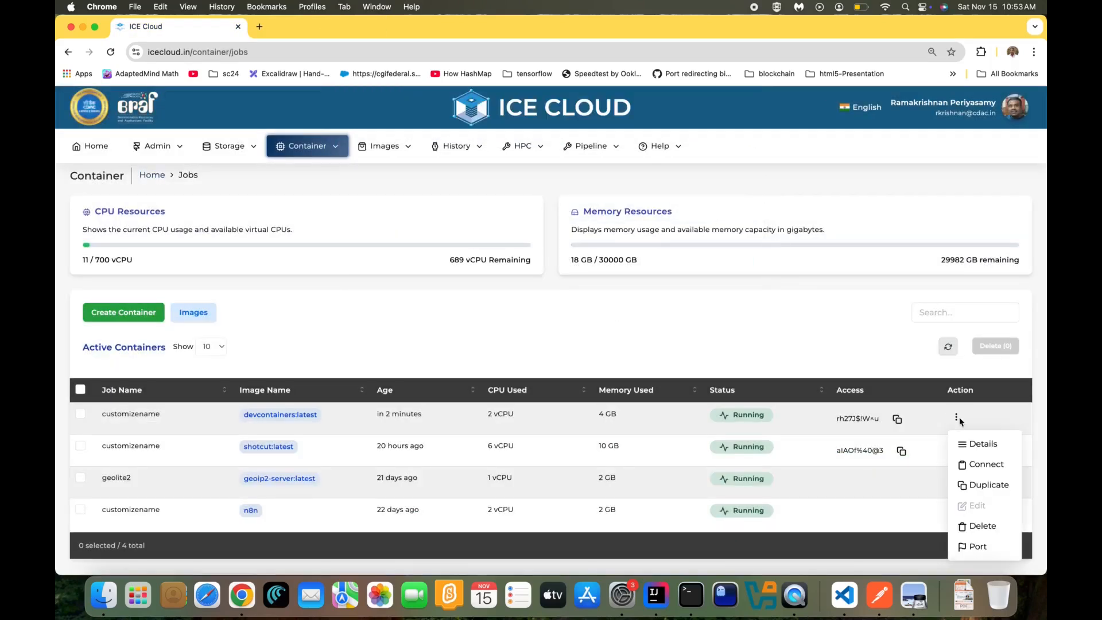
left_click(980, 527)
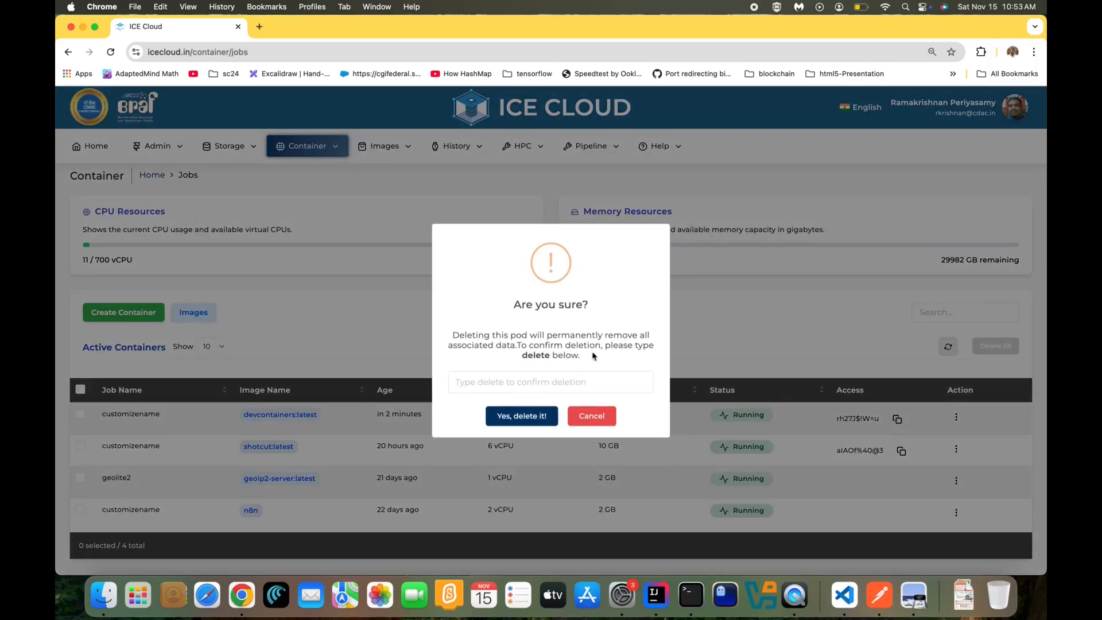
type("delete")
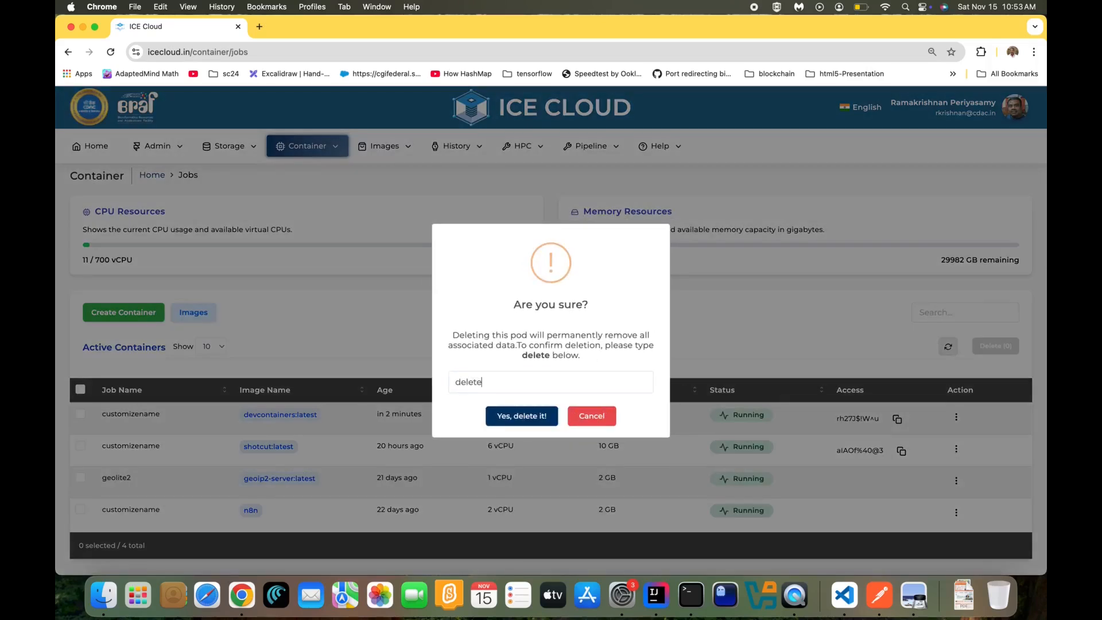
left_click(547, 414)
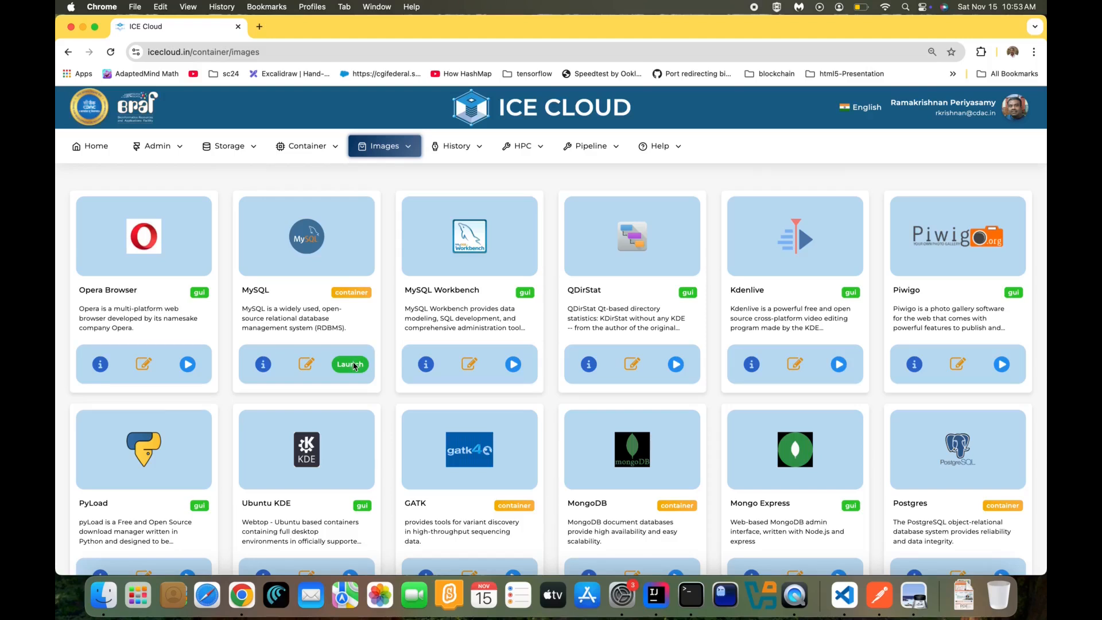
Launch a new MySQL container and set its job name to mysql
left_click(353, 364)
left_click(207, 310)
key("super+a")
type("mys")
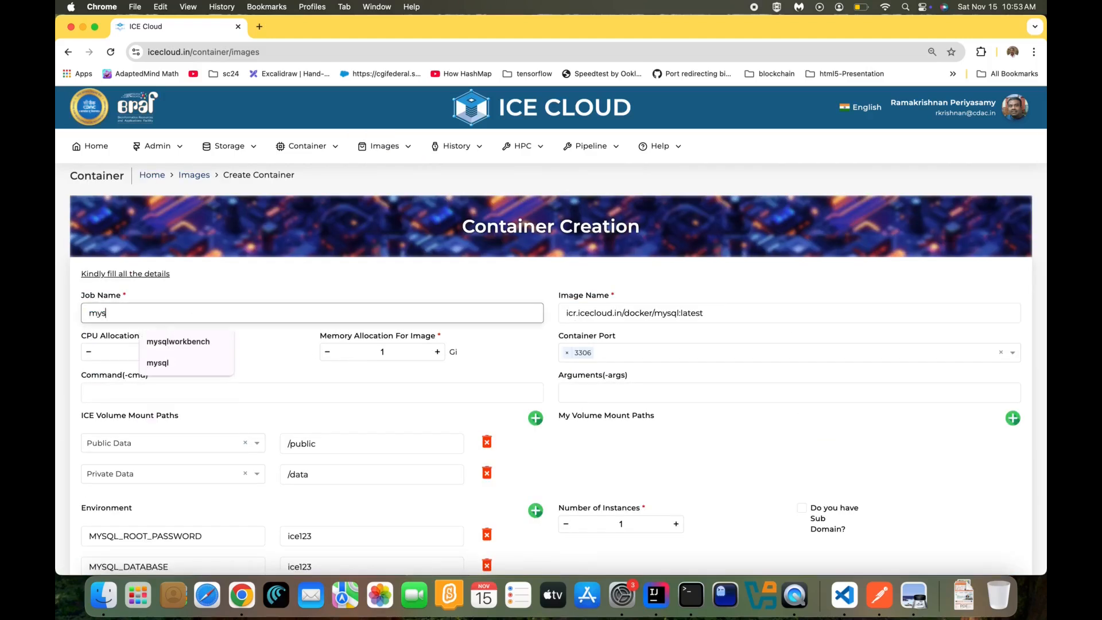
left_click(224, 290)
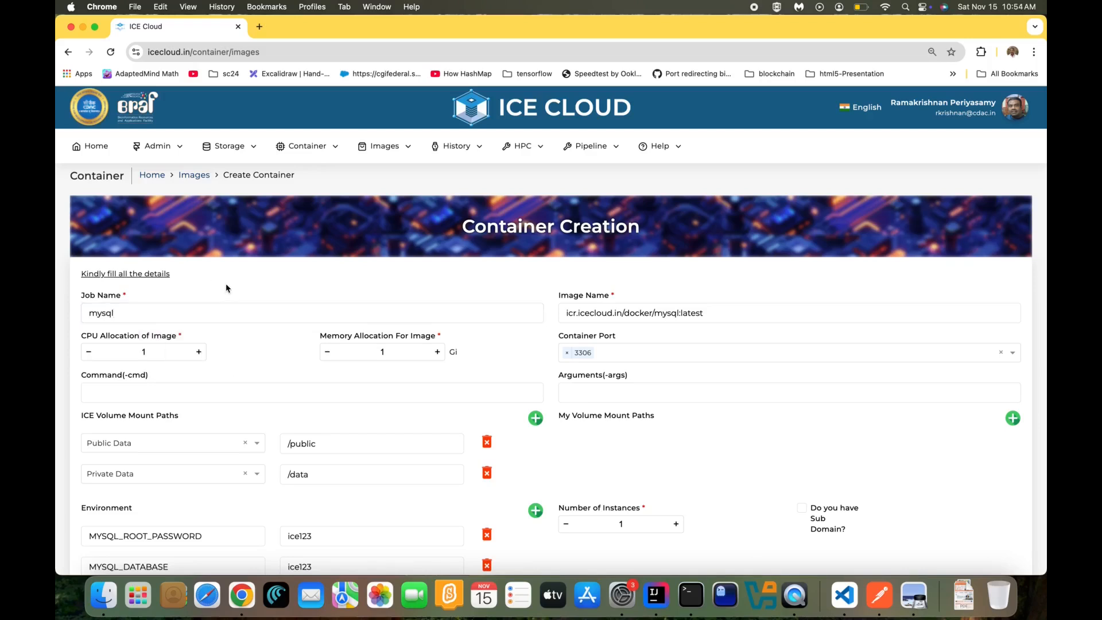
Remove both the Public Data and Private Data volume mounts
scroll(225, 290, "down", 2)
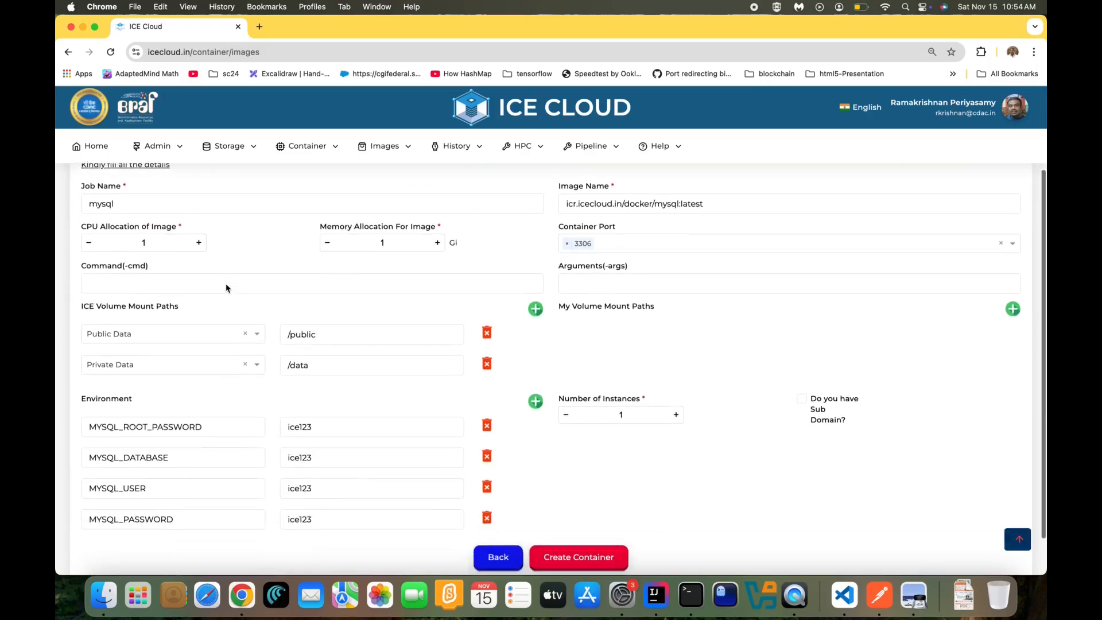
scroll(226, 288, "down", 1)
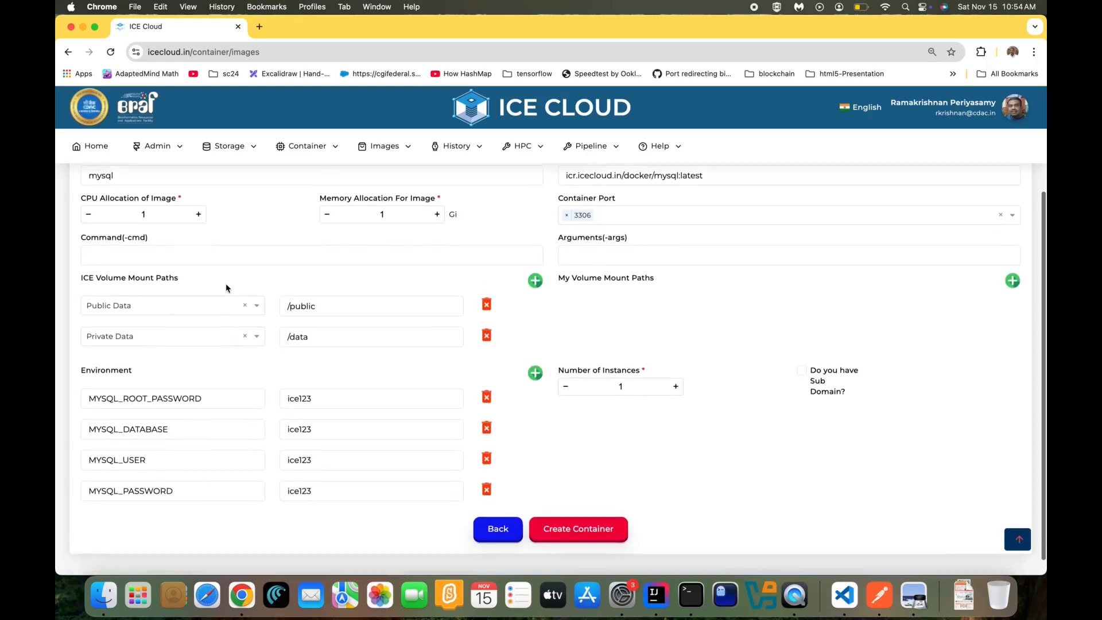
left_click(487, 305)
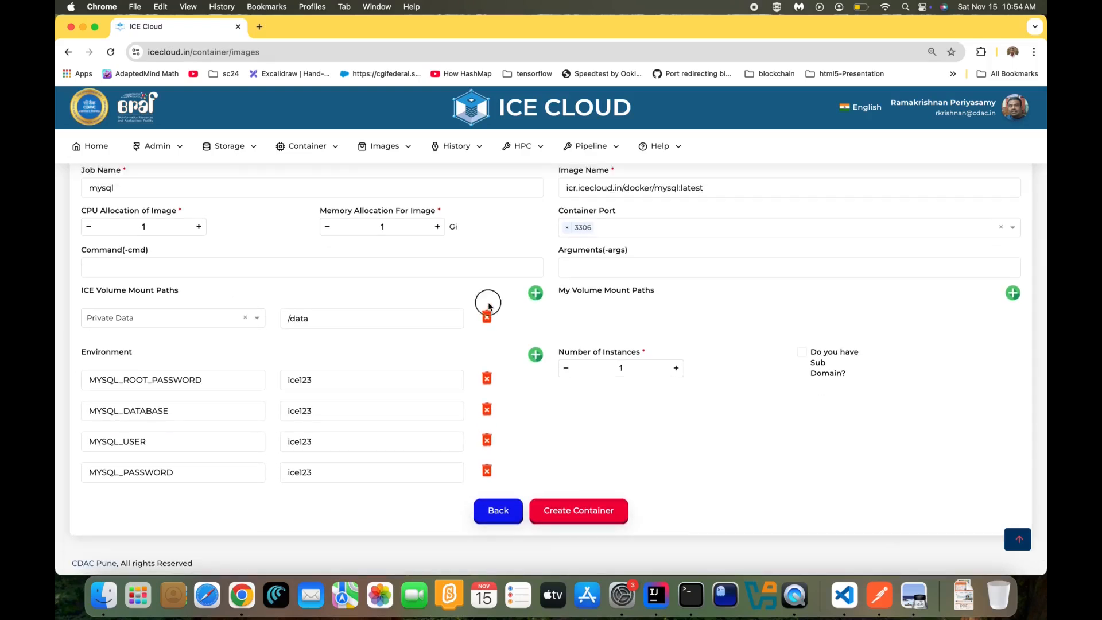
left_click(486, 314)
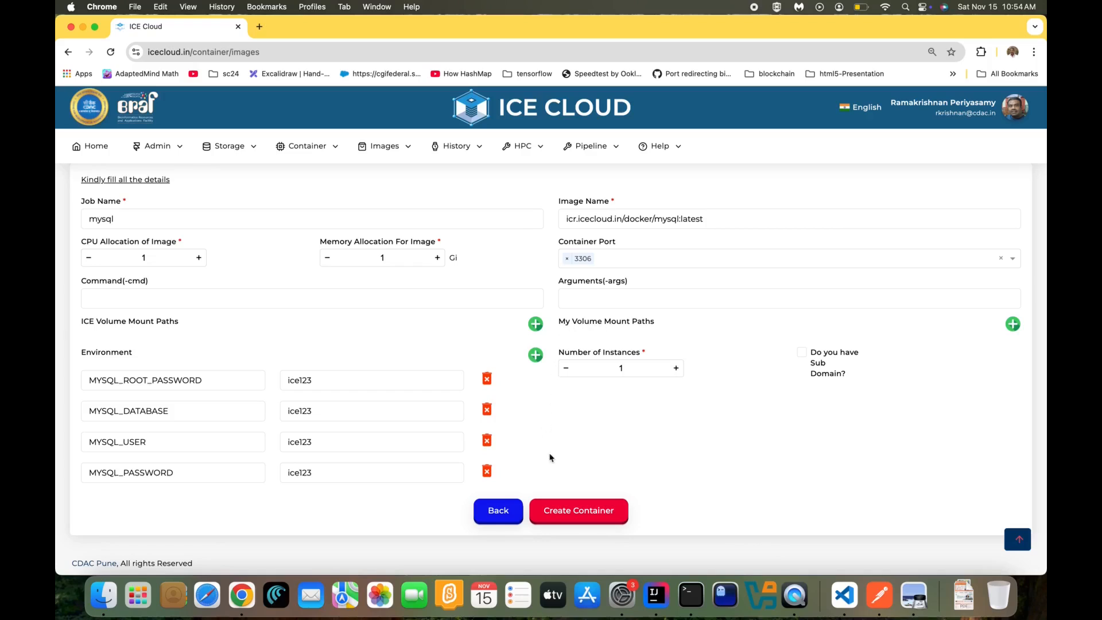
Create the mysql:latest container (1 vCPU, 1 GB) and refresh the jobs list until it shows Running
left_click(581, 510)
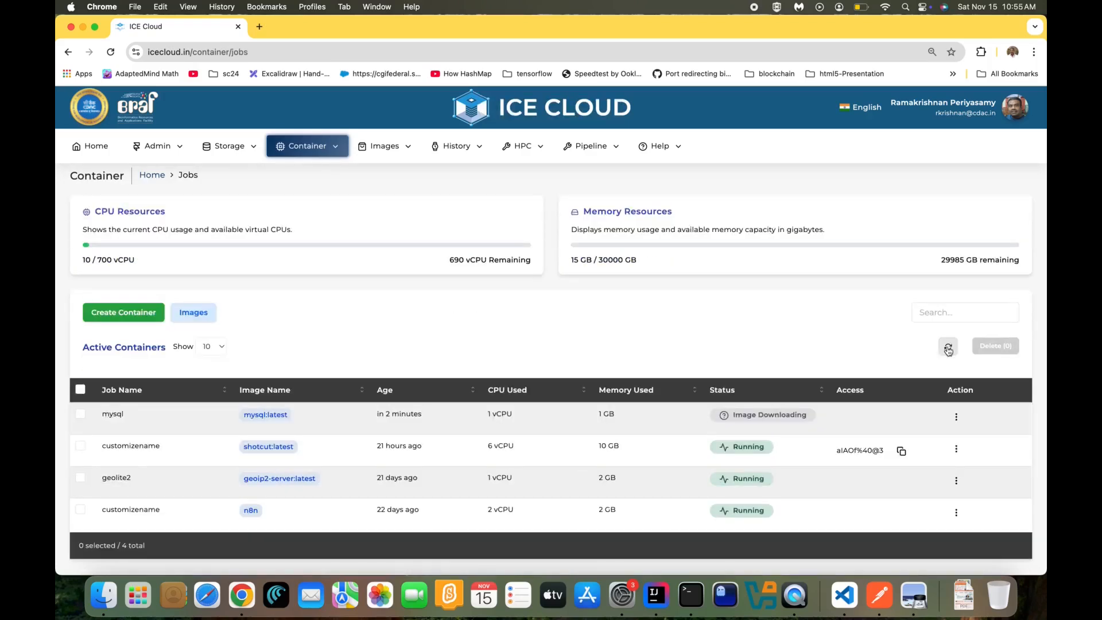
left_click(948, 349)
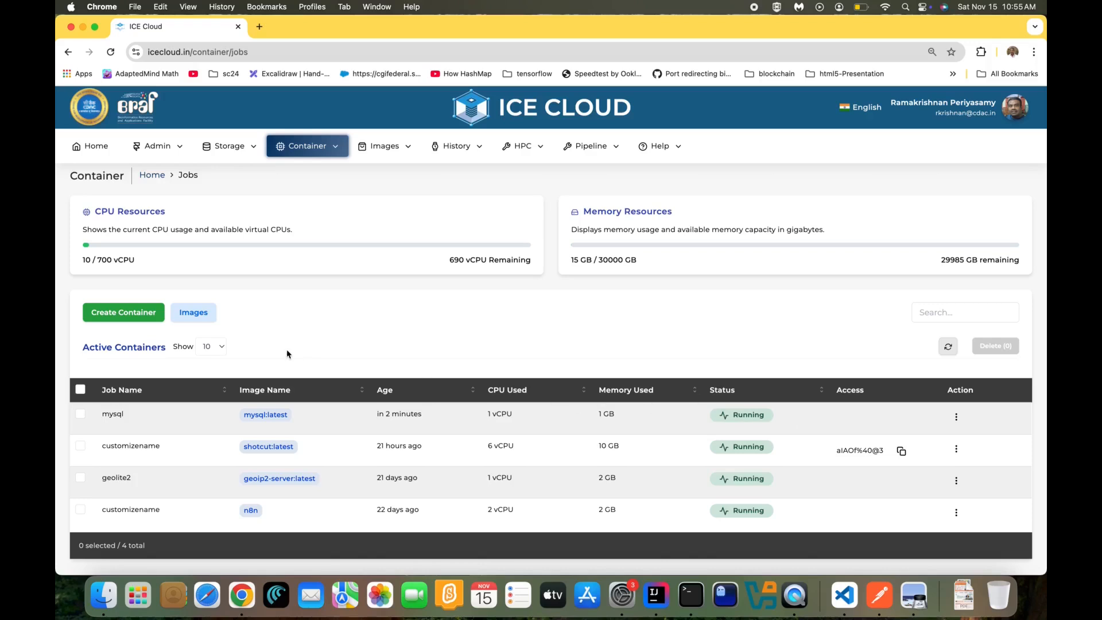
Find the Piwigo image on page 2 of the Images catalog and start a container from it
left_click(190, 314)
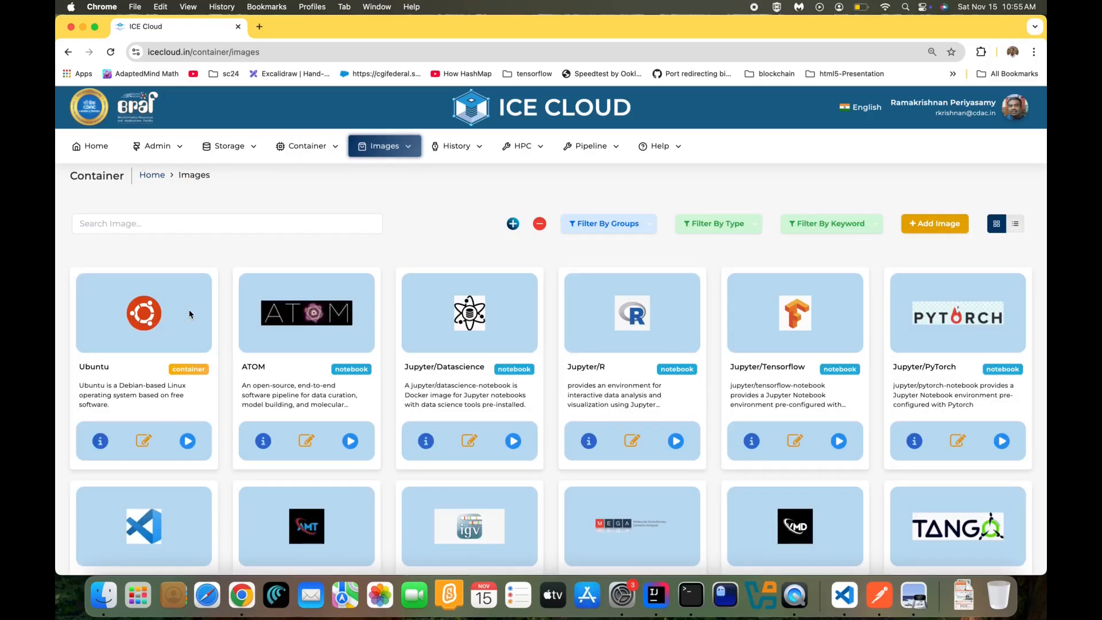
scroll(331, 396, "down", 5)
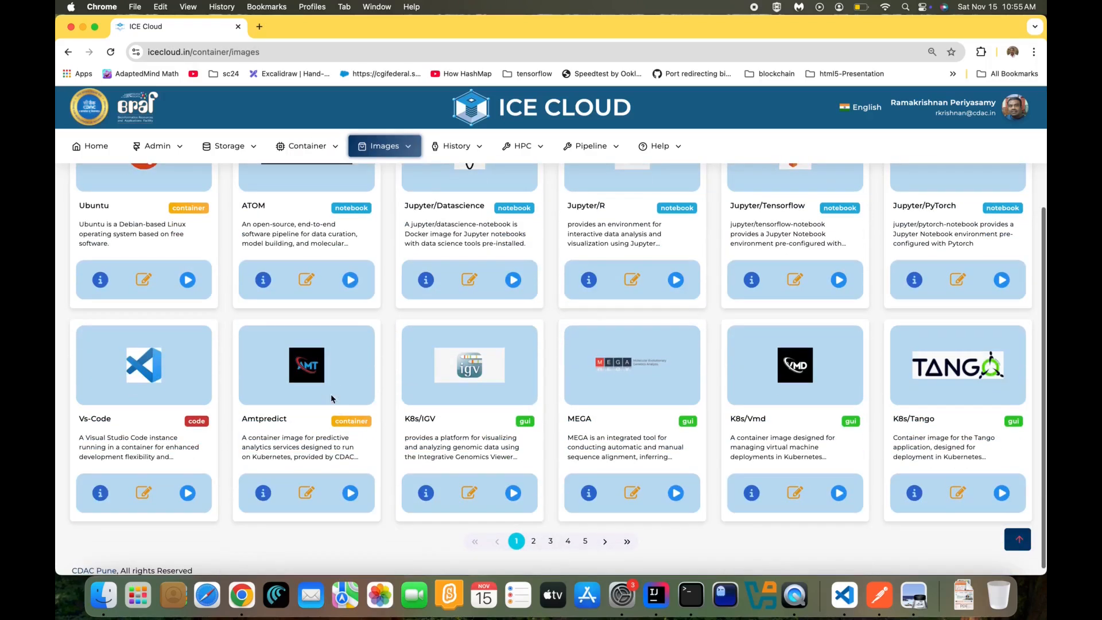
left_click(532, 542)
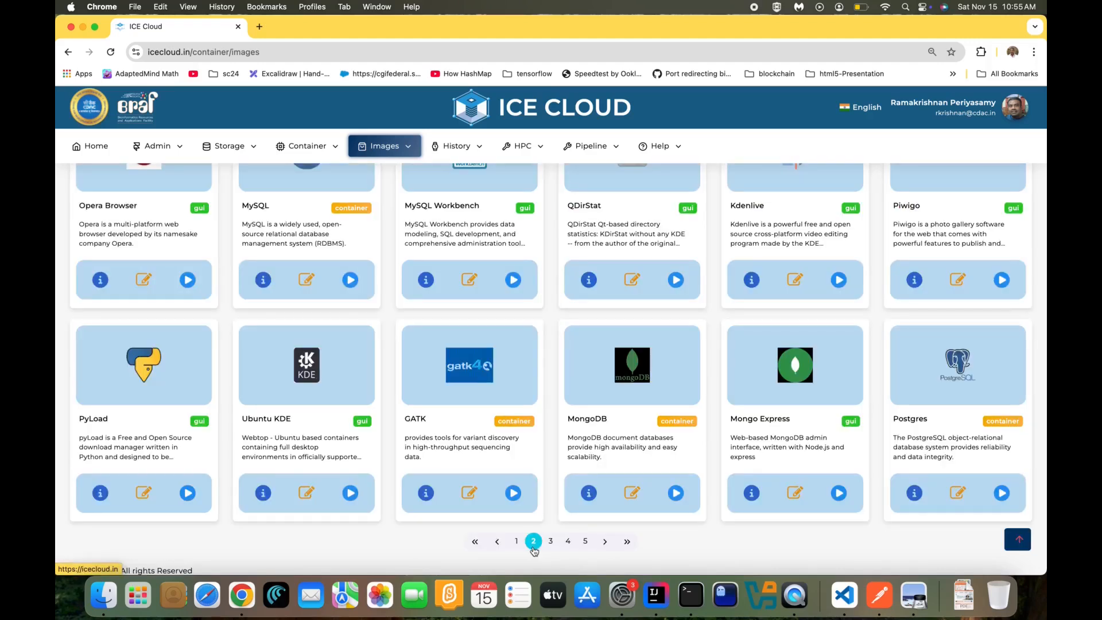
scroll(505, 413, "up", 2)
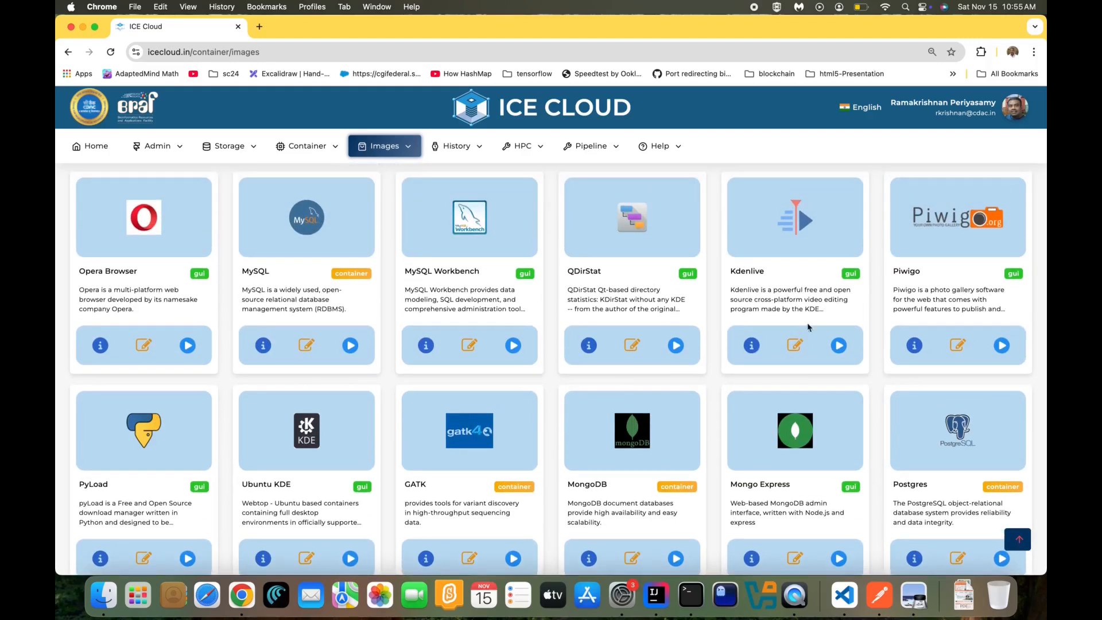
left_click(1000, 345)
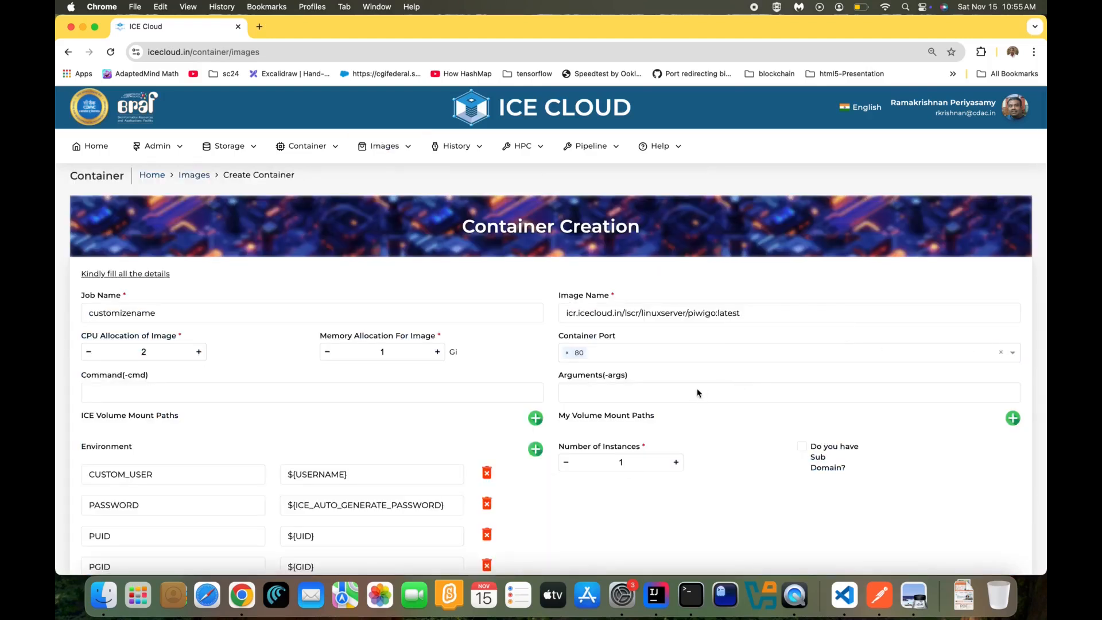
Enable the photos sub-domain, raise memory to 3 Gi, and submit the Piwigo container
scroll(698, 393, "down", 2)
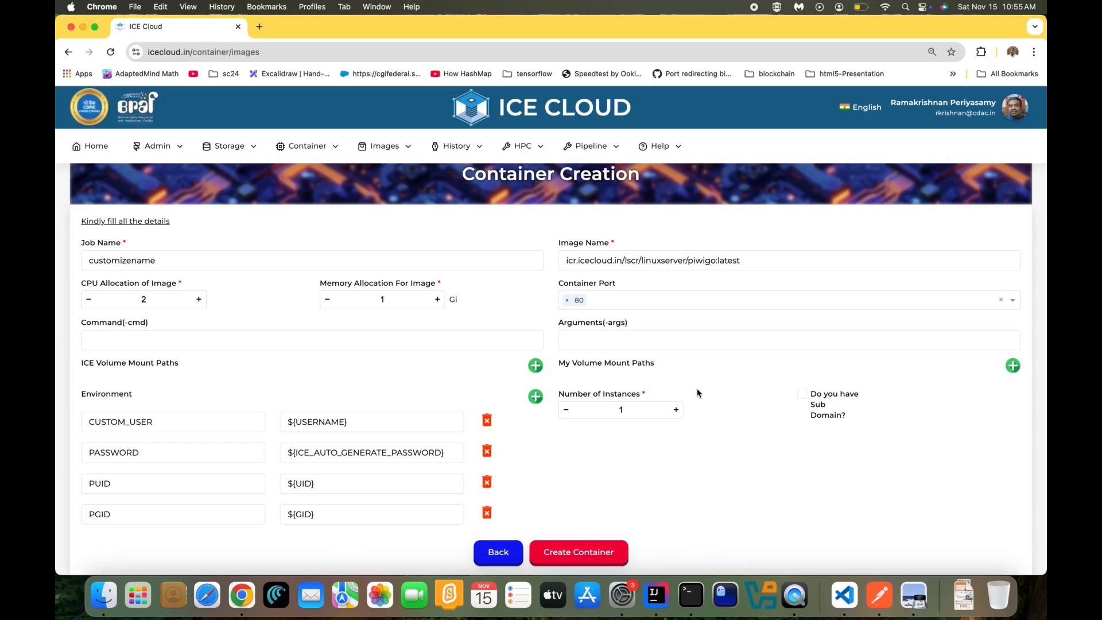
left_click(800, 396)
scroll(682, 434, "down", 1)
scroll(681, 435, "down", 2)
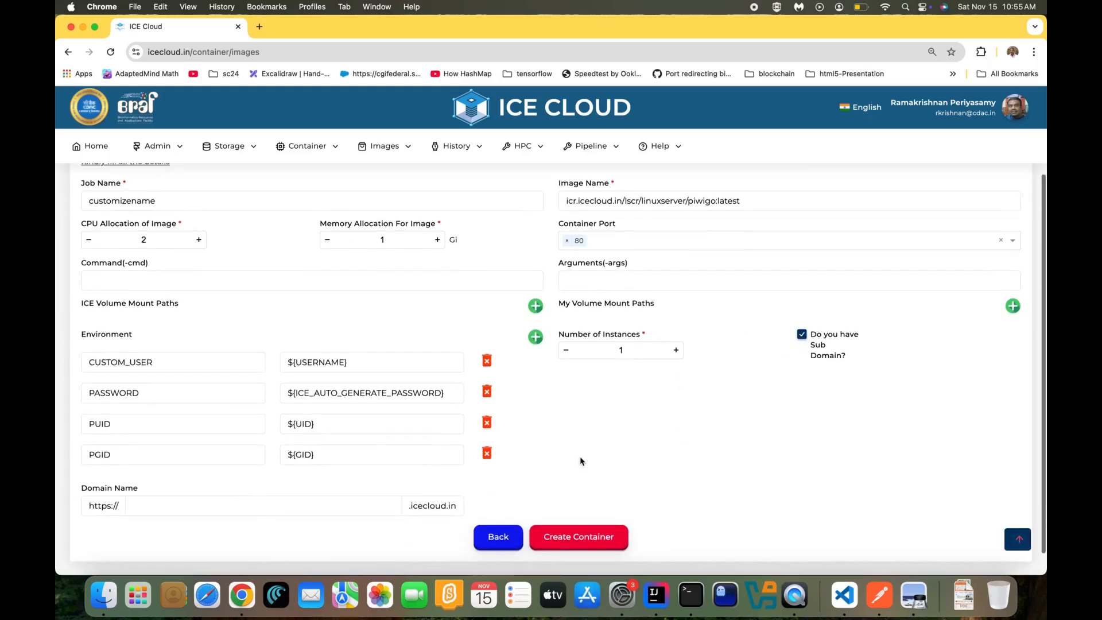
left_click(214, 507)
type("photos")
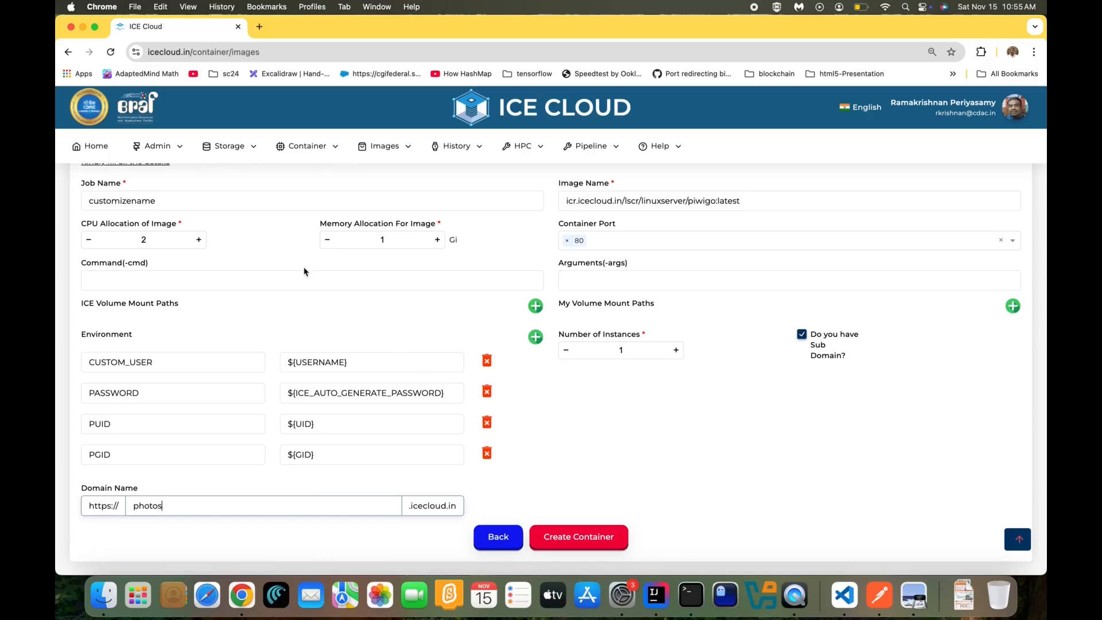
left_click(437, 240)
left_click(437, 240)
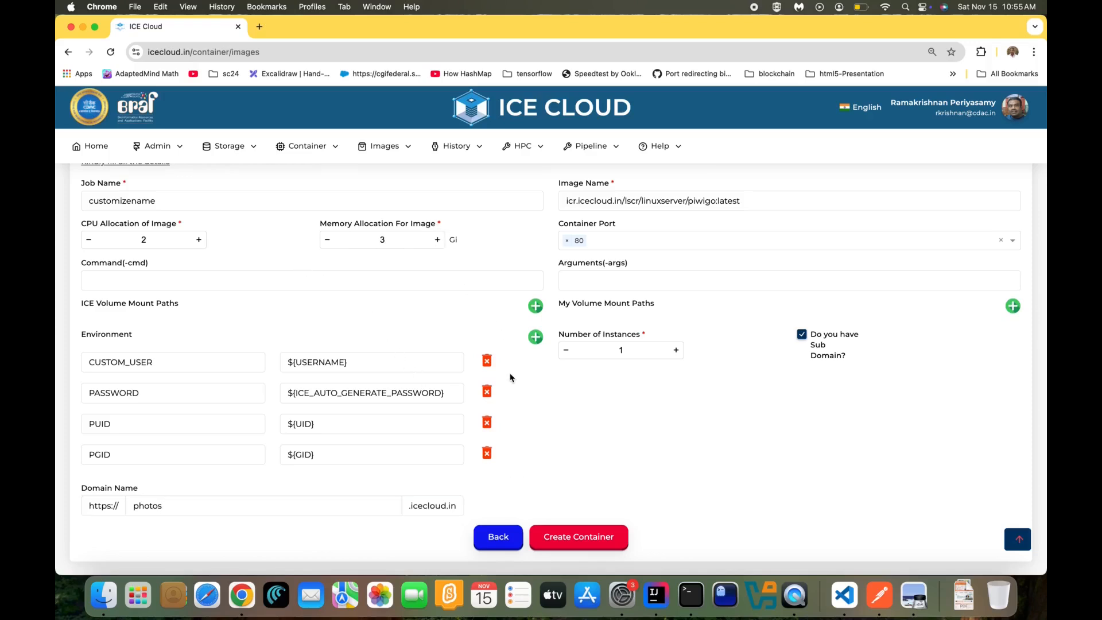
scroll(542, 431, "up", 1)
scroll(560, 482, "down", 2)
left_click(569, 512)
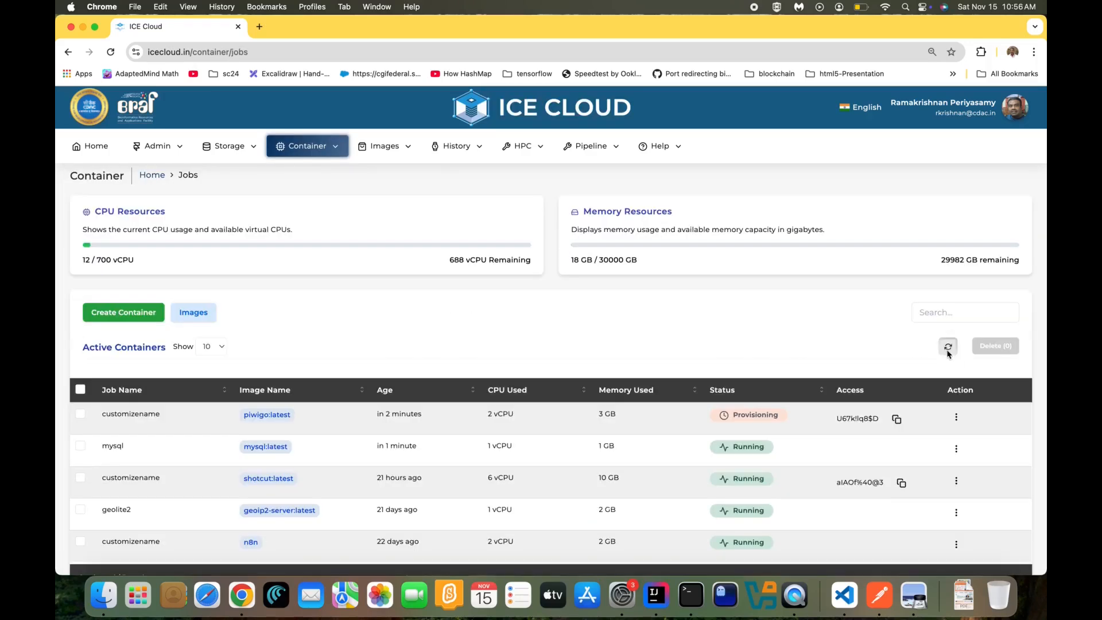
Refresh jobs, copy the piwigo access password, and open the running Piwigo installer
left_click(948, 353)
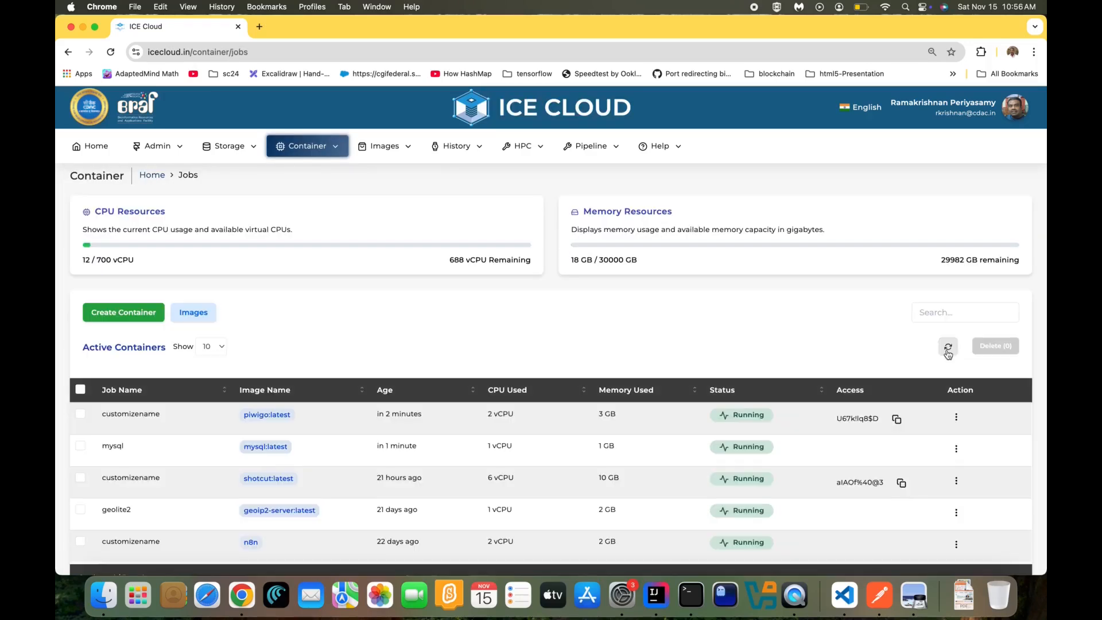
left_click(897, 420)
left_click(956, 417)
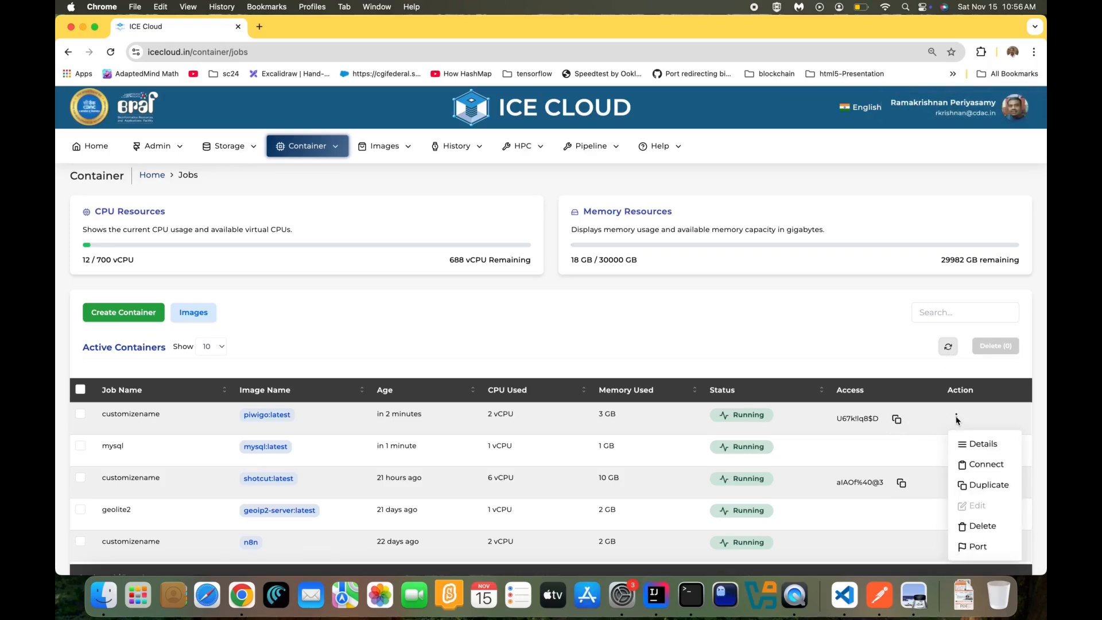
left_click(976, 464)
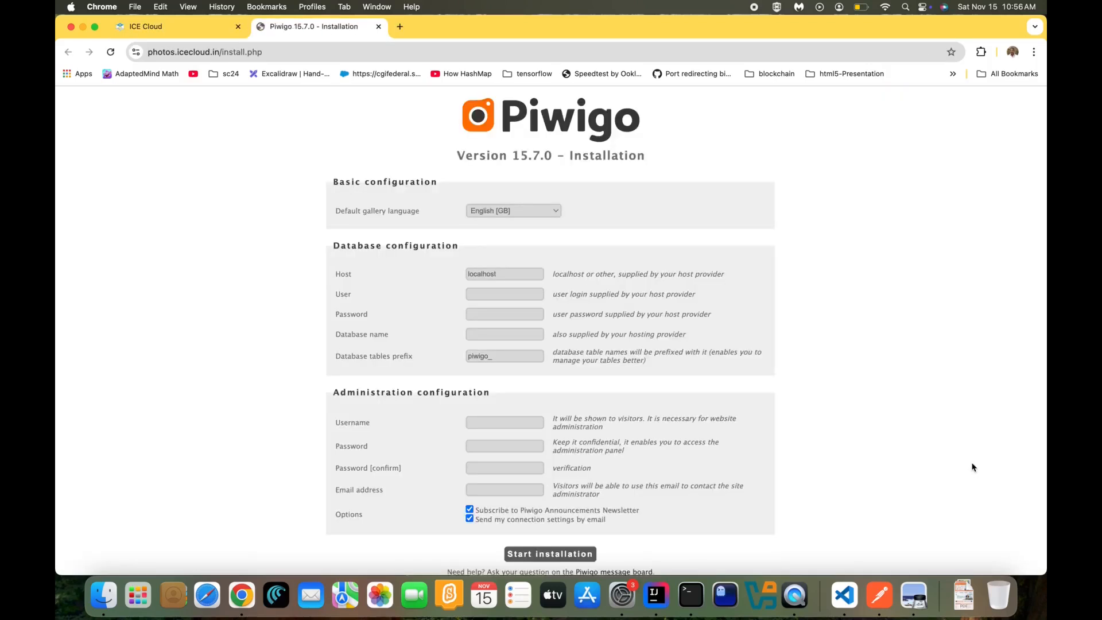
left_click(253, 49)
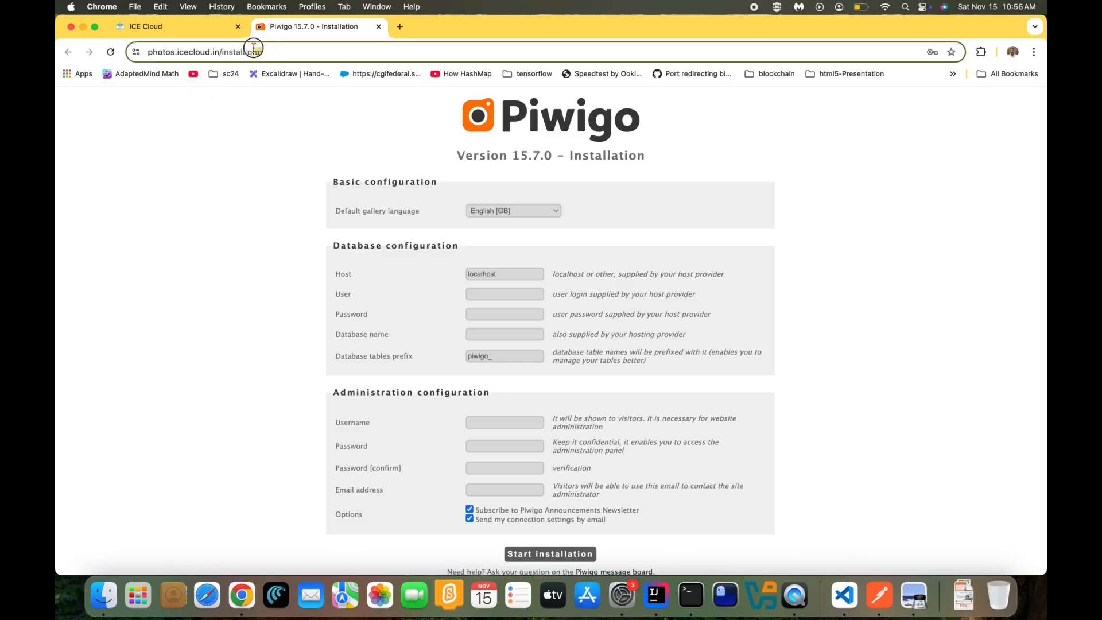
left_click(204, 180)
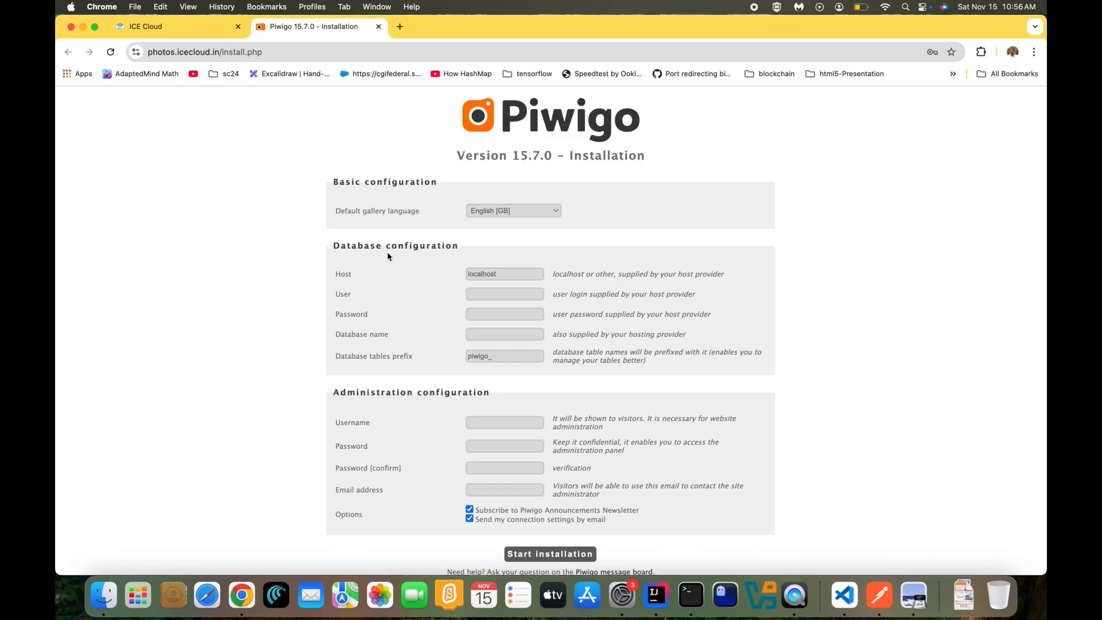
left_click(494, 275)
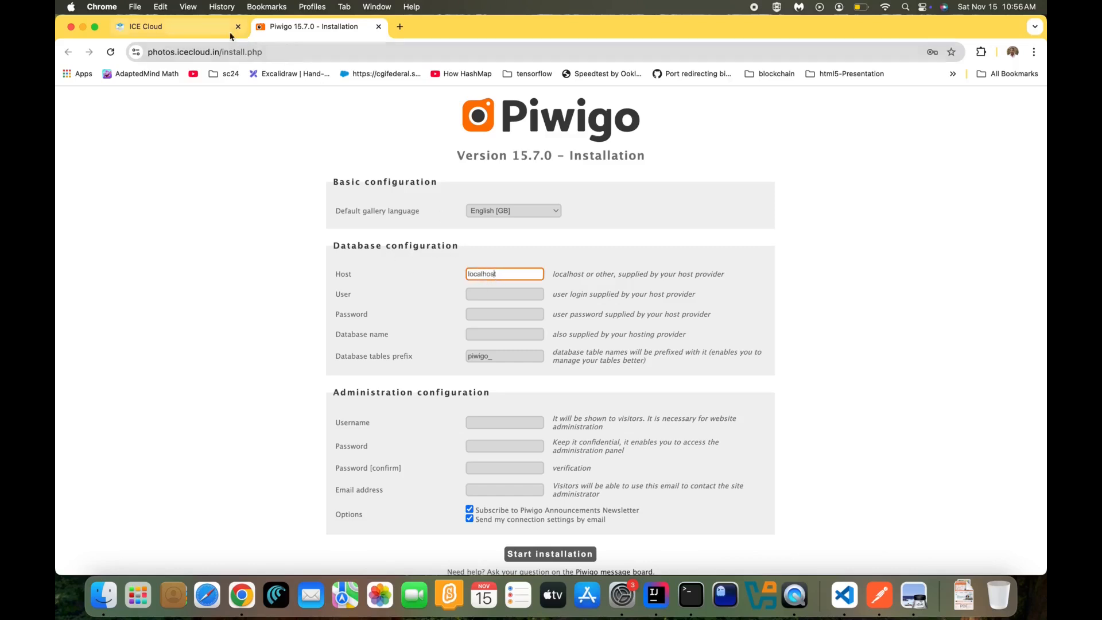
Copy the mysql container's IP and paste 40.0.100.254 into Piwigo's database Host field
left_click(204, 29)
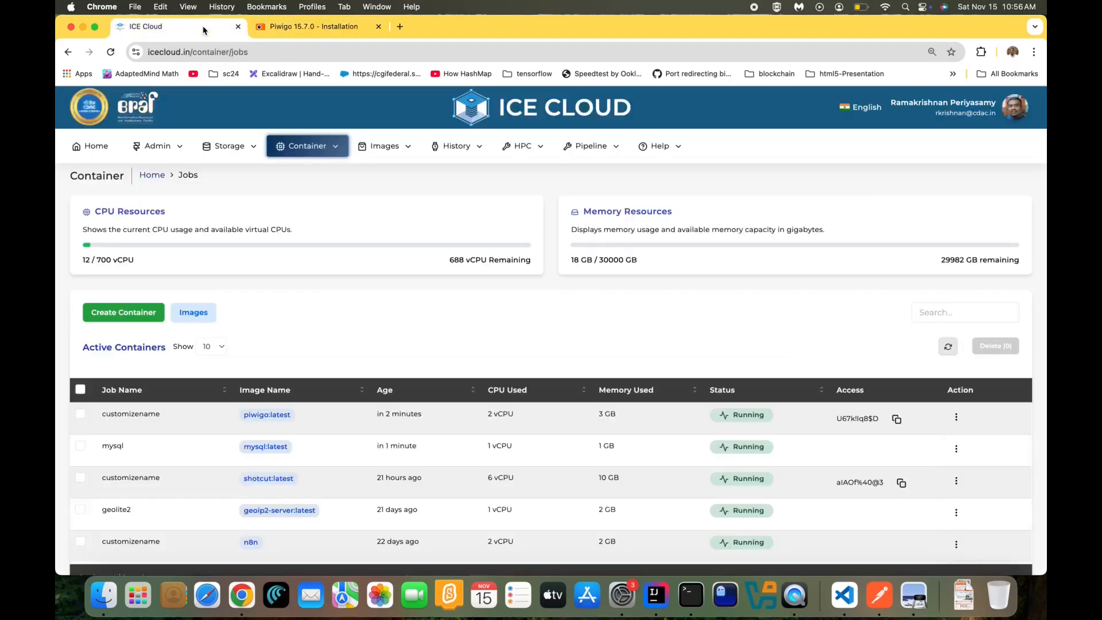
left_click(152, 446)
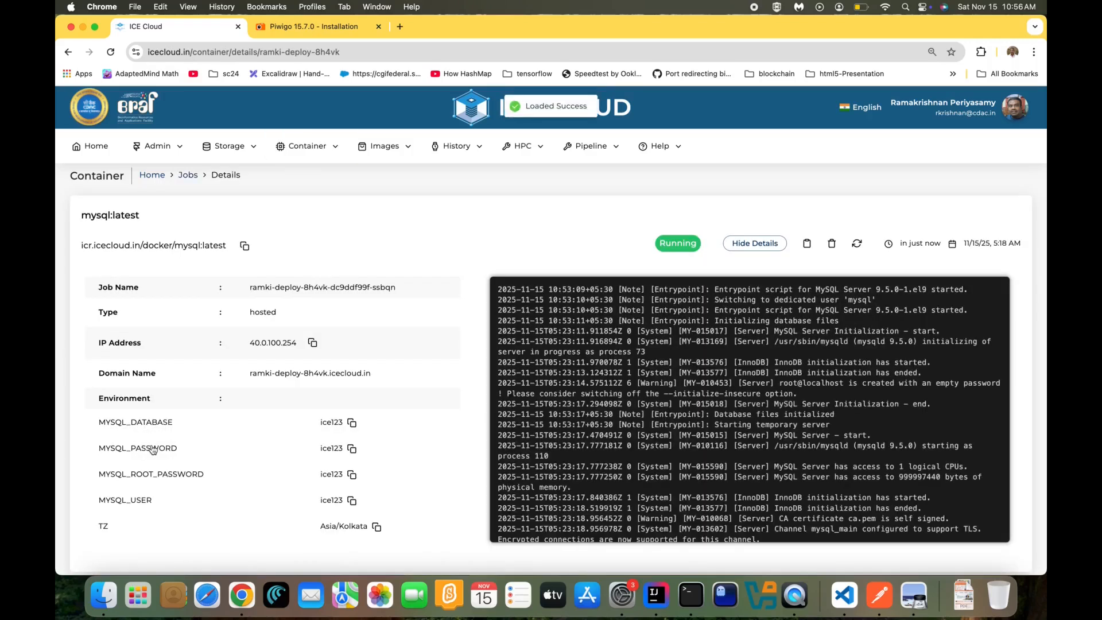
left_click(313, 343)
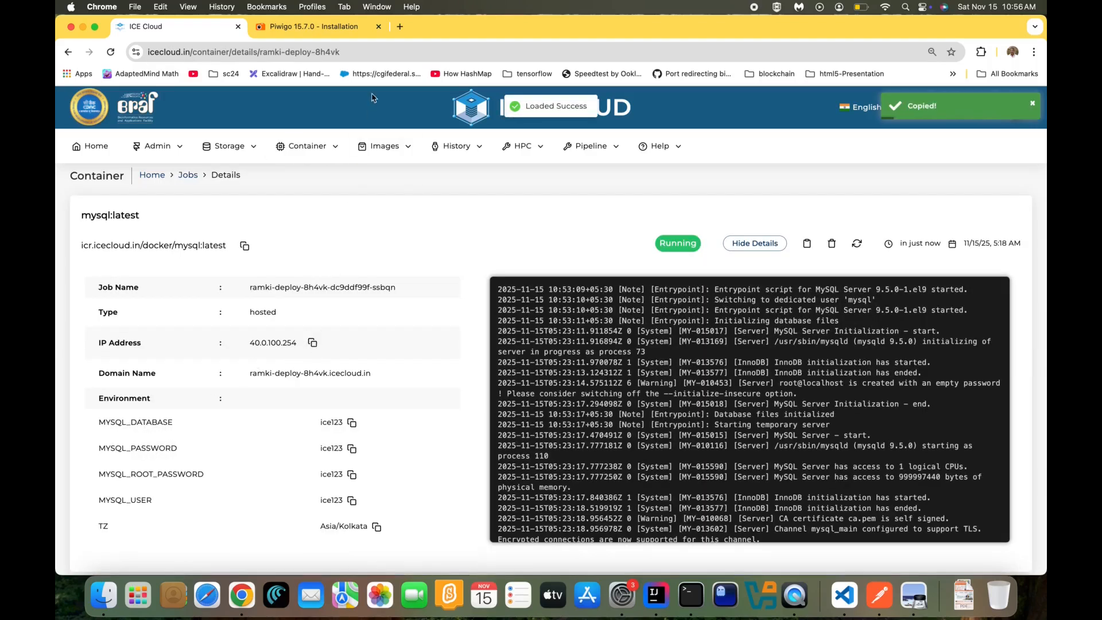
left_click(353, 31)
left_click_drag(515, 278, 415, 275)
key("super+v")
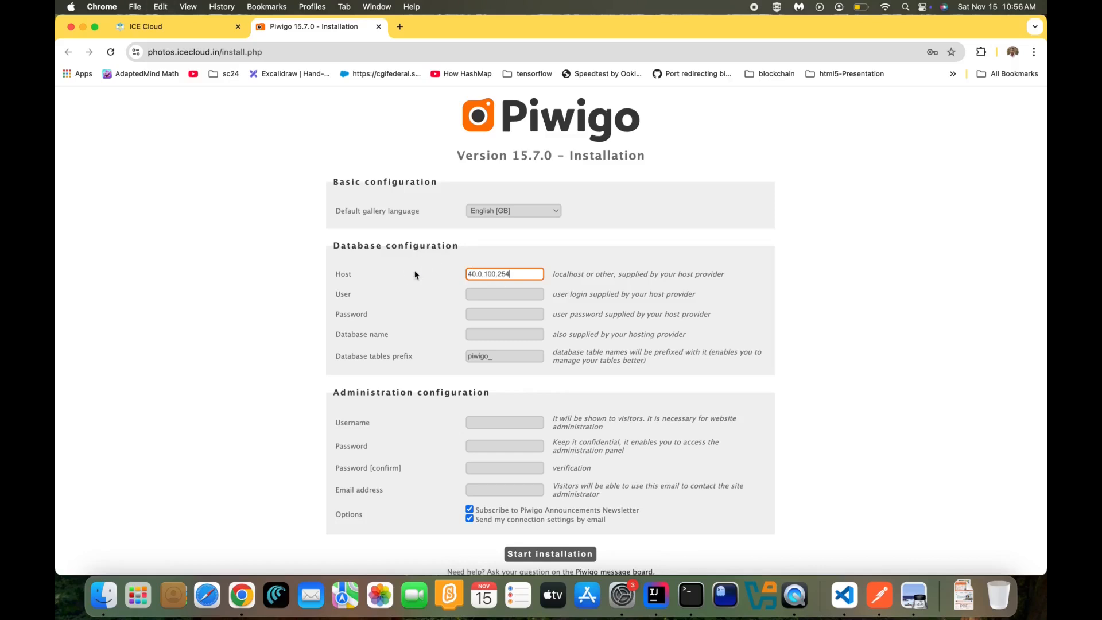
Fill in the database password and database name on the Piwigo installation form
left_click(194, 31)
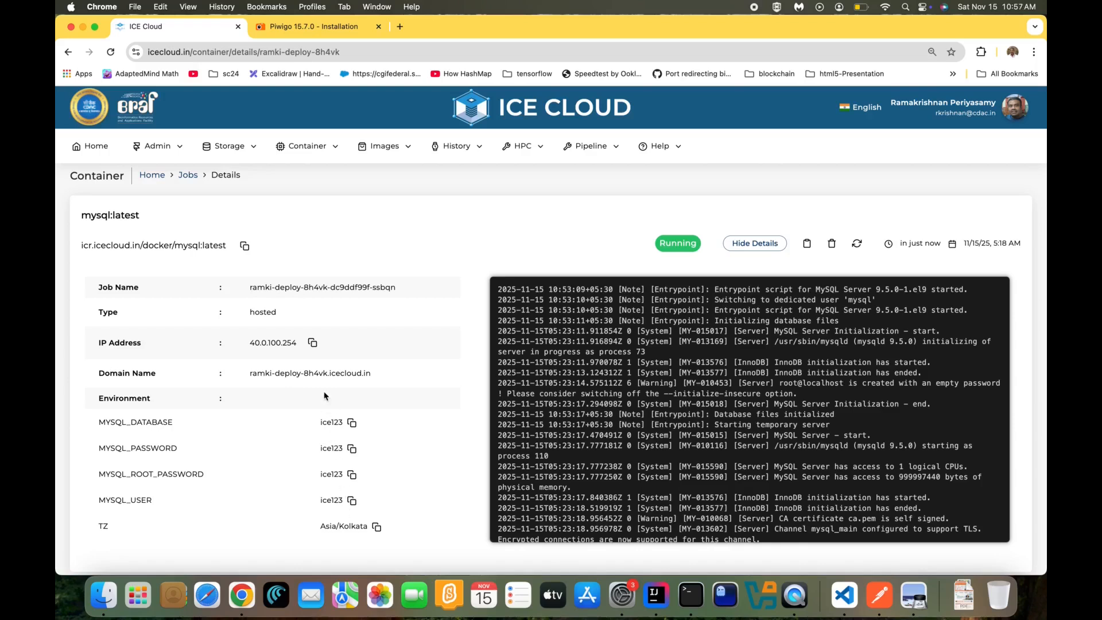
left_click(289, 33)
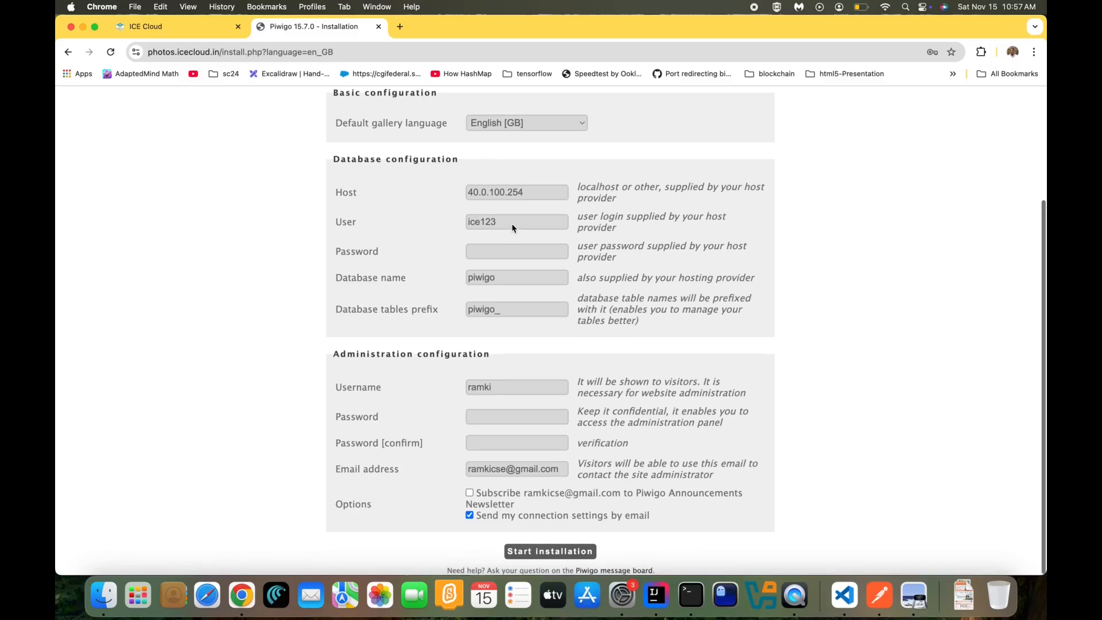
left_click(501, 223)
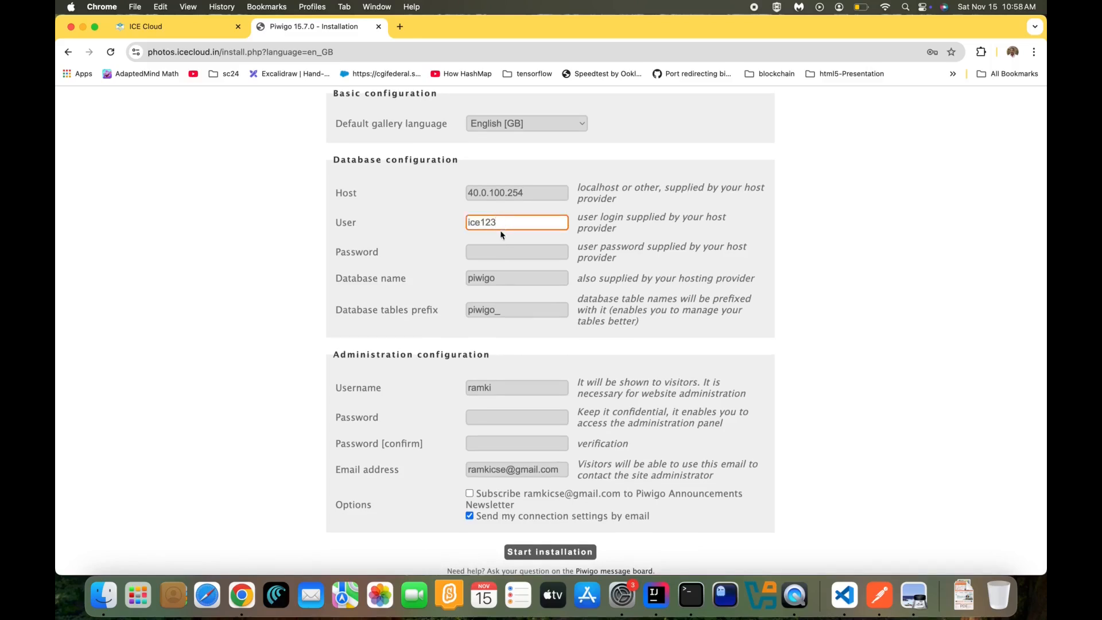
left_click(499, 251)
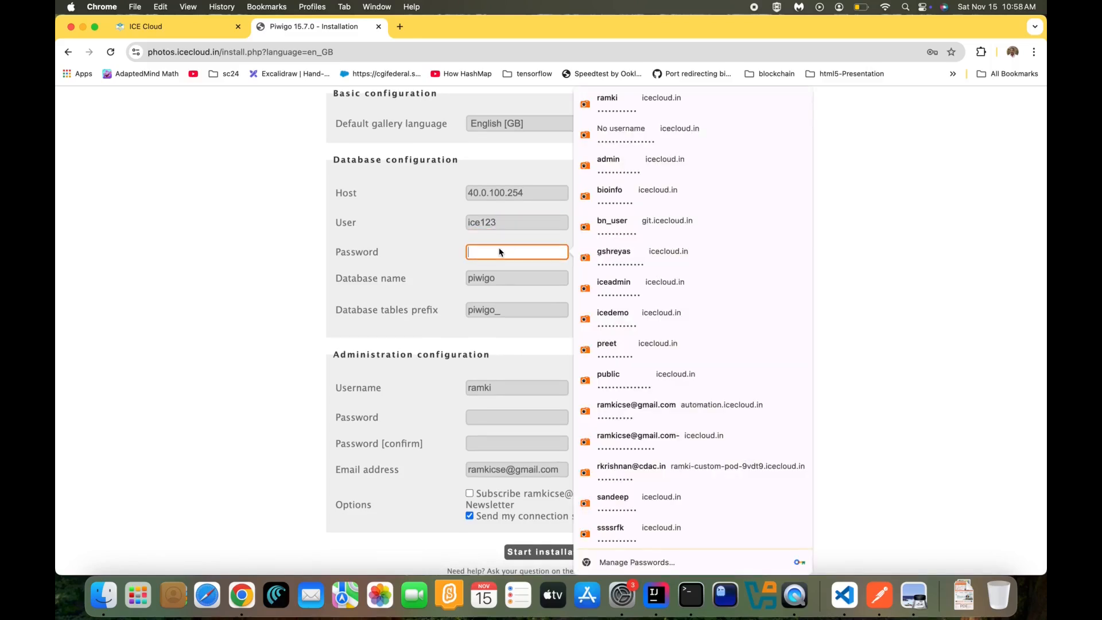
type("ic")
double_click(517, 283)
type("ice123")
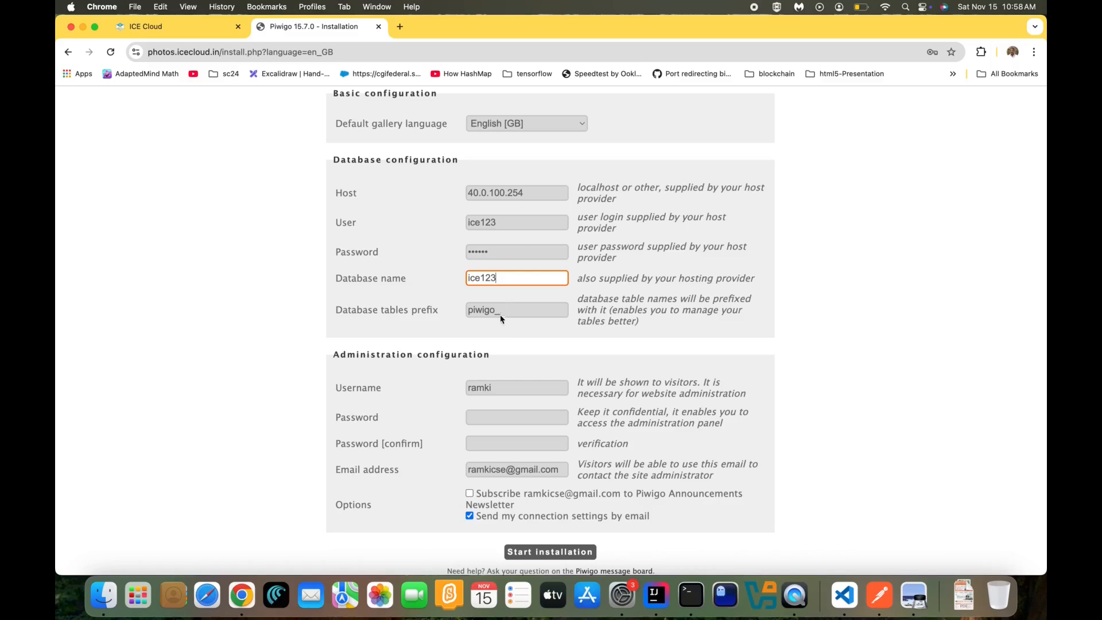
Set and confirm the admin password, then start the Piwigo installation
left_click(487, 423)
type("••••••••")
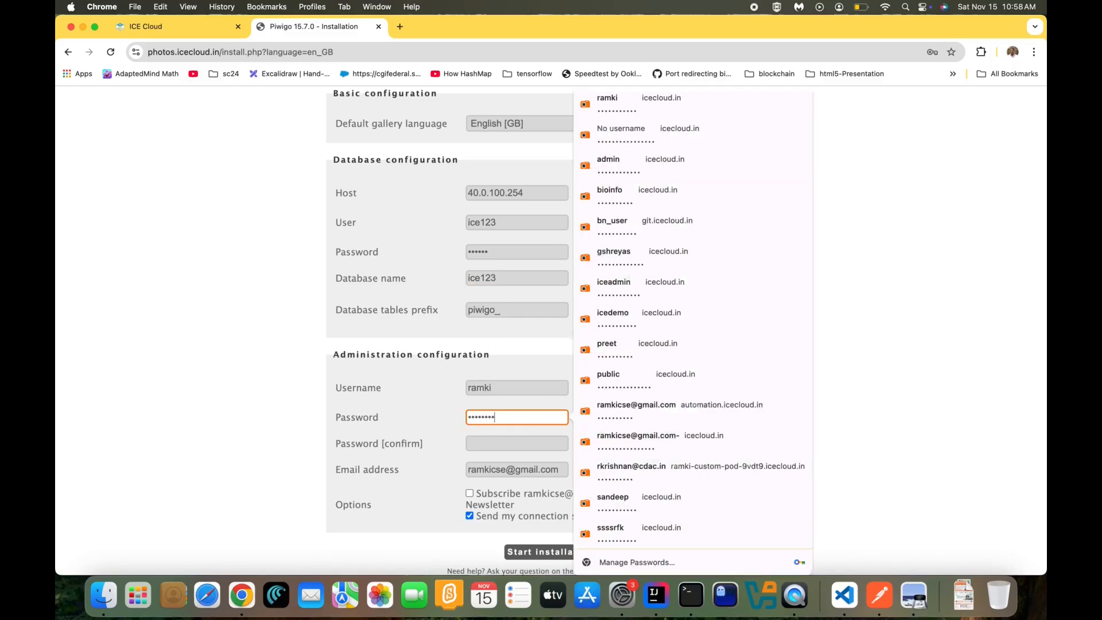
type("••")
key("Tab")
type("••••••••")
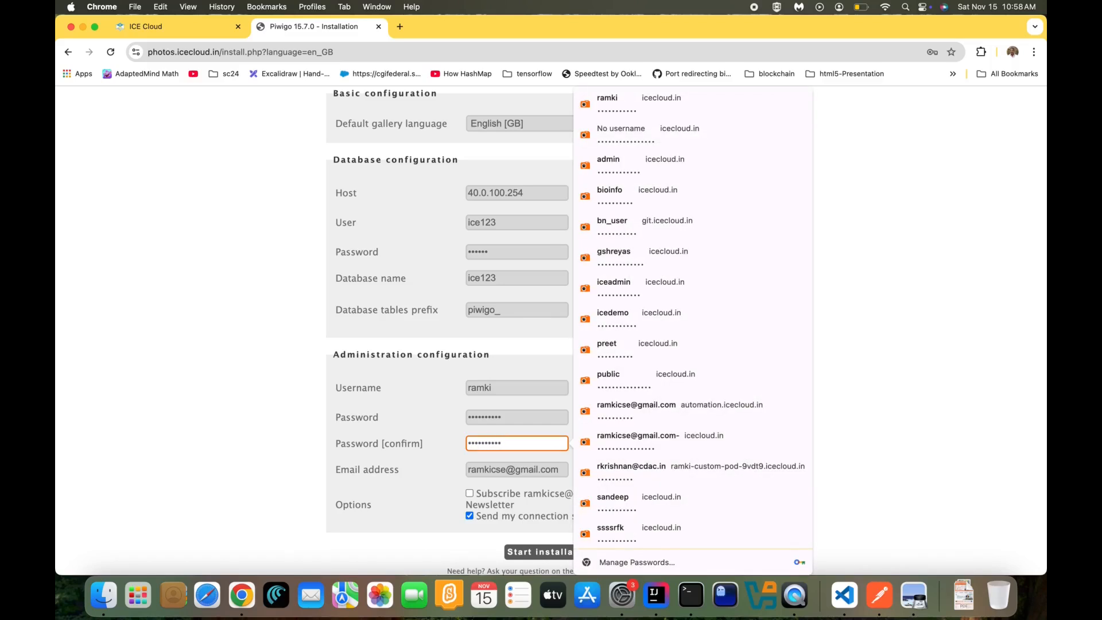
left_click(450, 482)
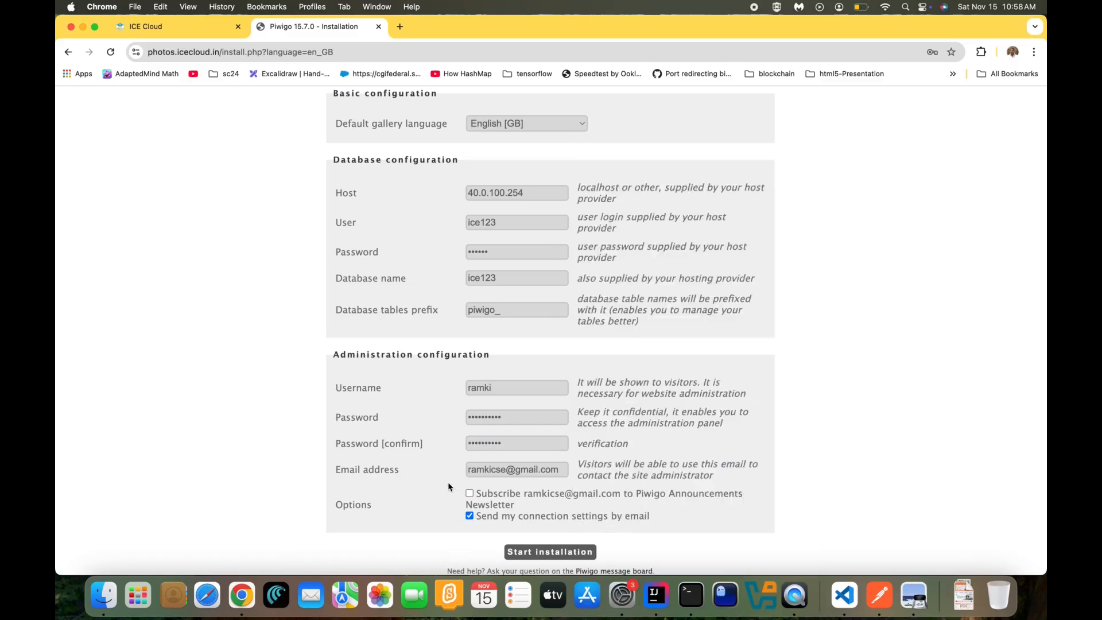
left_click(541, 556)
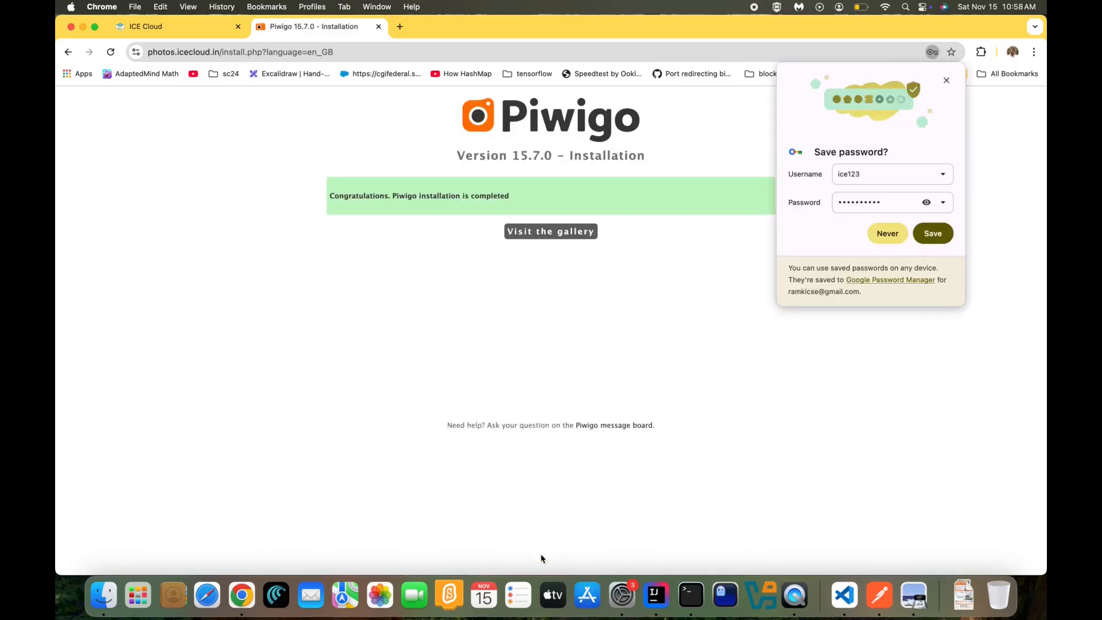
Visit the new gallery, reload its sample album, then close the Piwigo tabs
left_click(947, 80)
left_click(586, 232)
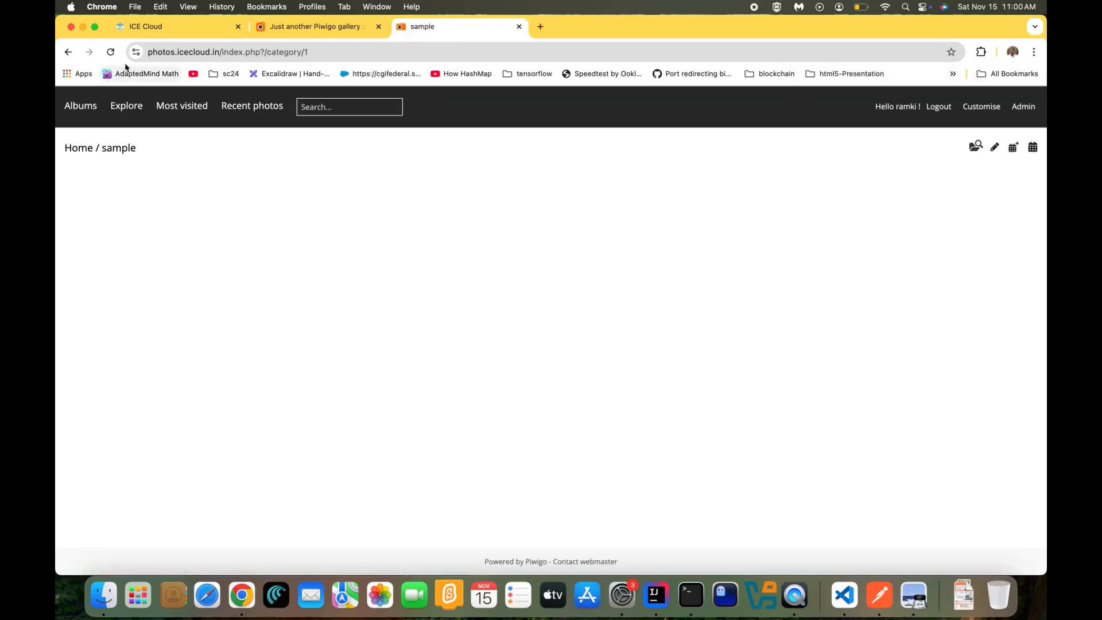
left_click(112, 56)
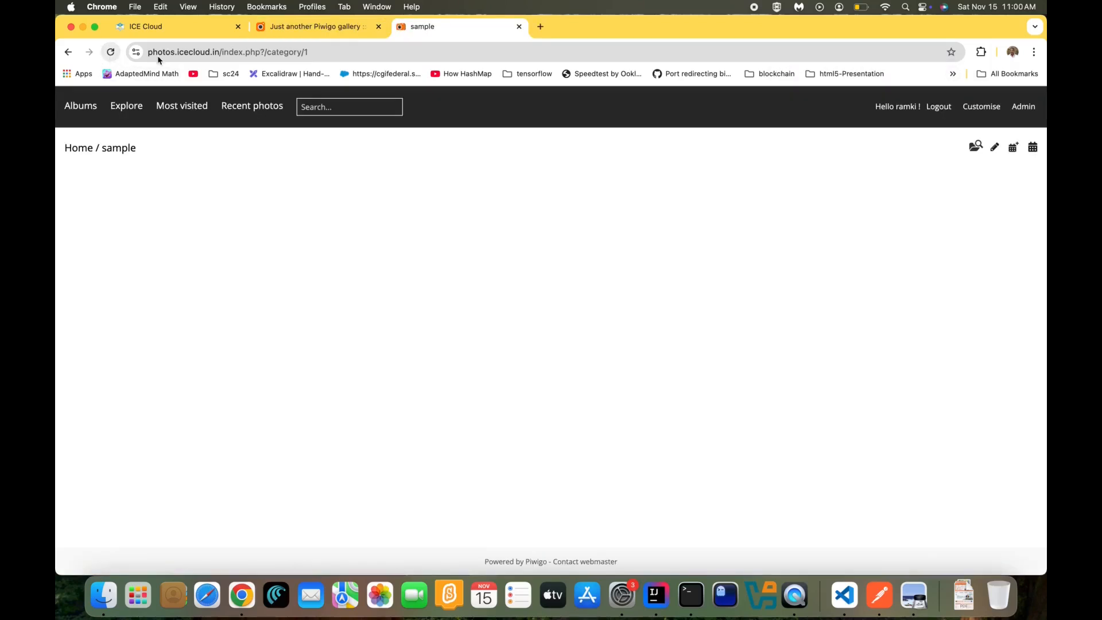
key("super+w")
key("super+w")
Create a container from the MySQL Workbench image on page 2 of Images
left_click(201, 314)
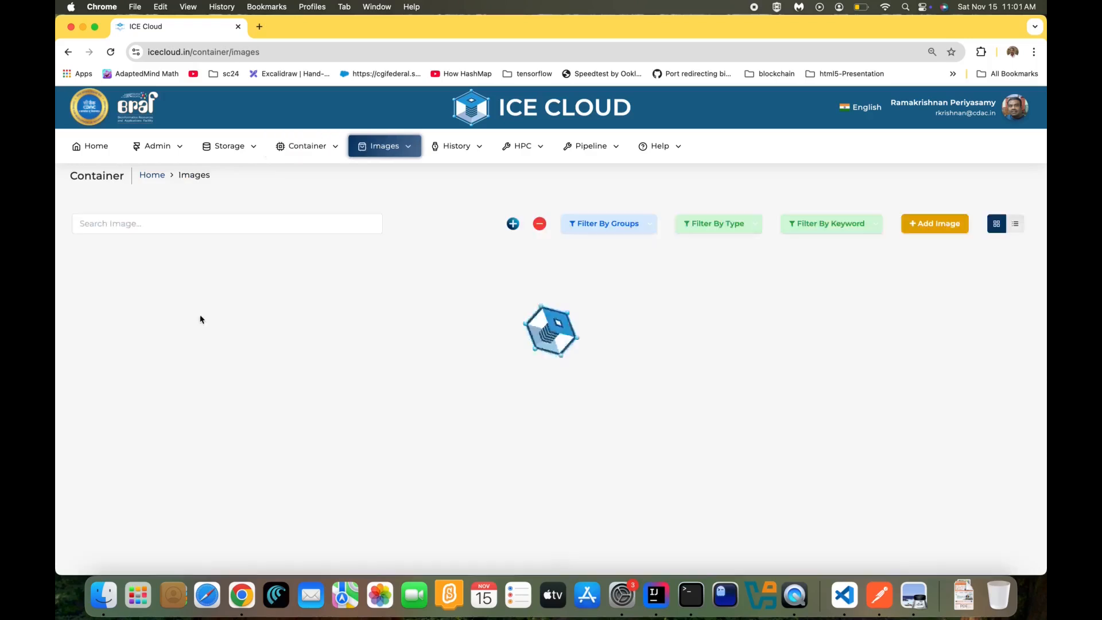
scroll(295, 342, "down", 2)
scroll(295, 343, "down", 3)
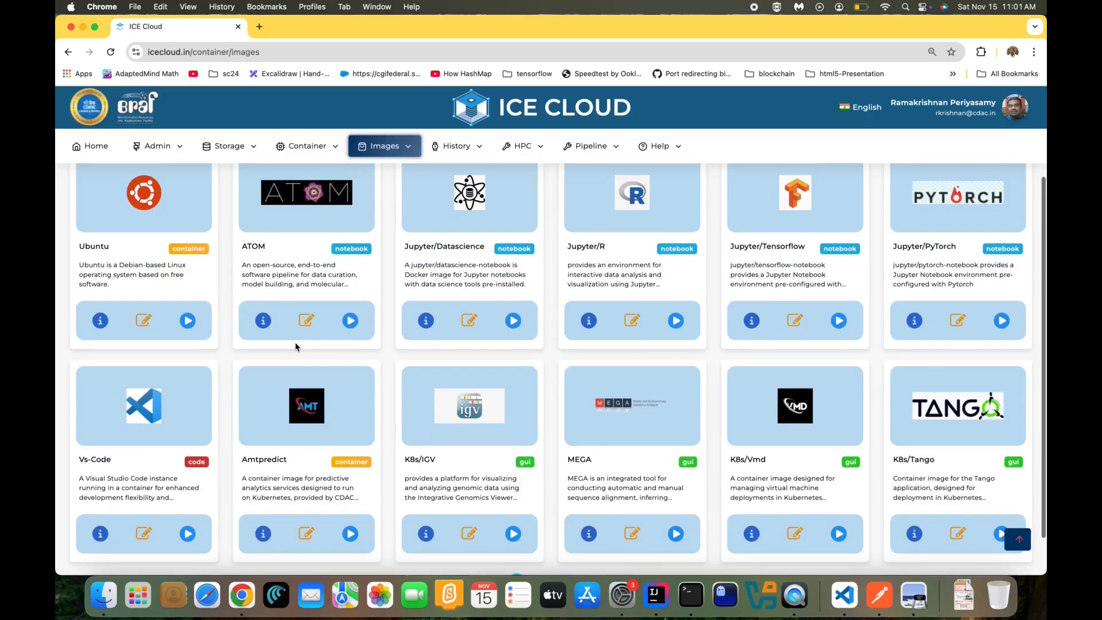
left_click(535, 555)
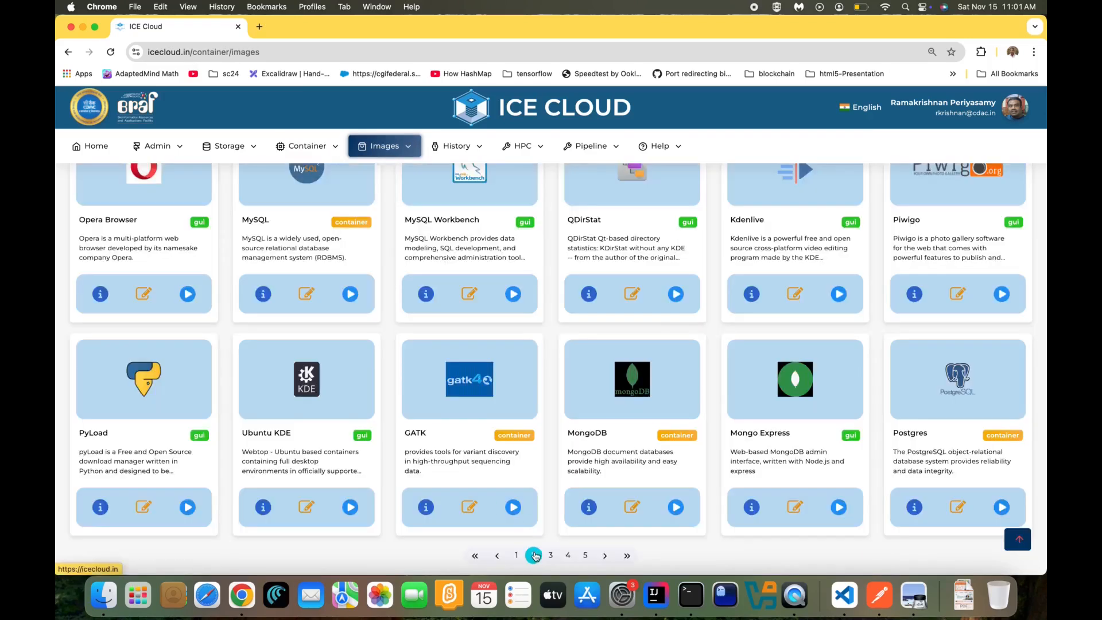
left_click(511, 294)
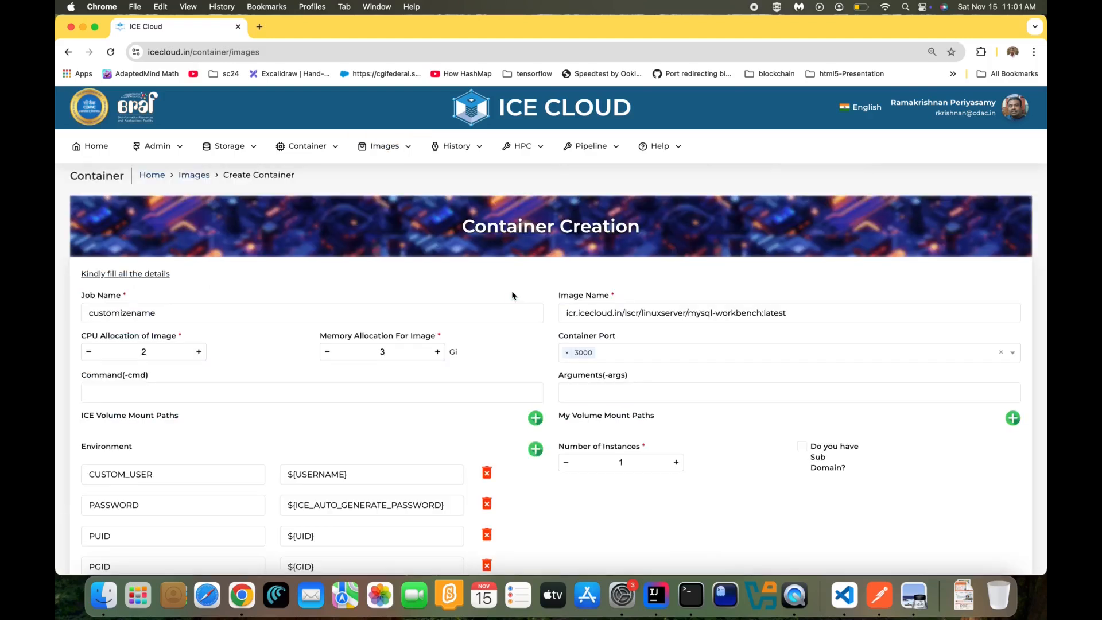
scroll(487, 387, "down", 3)
left_click(597, 507)
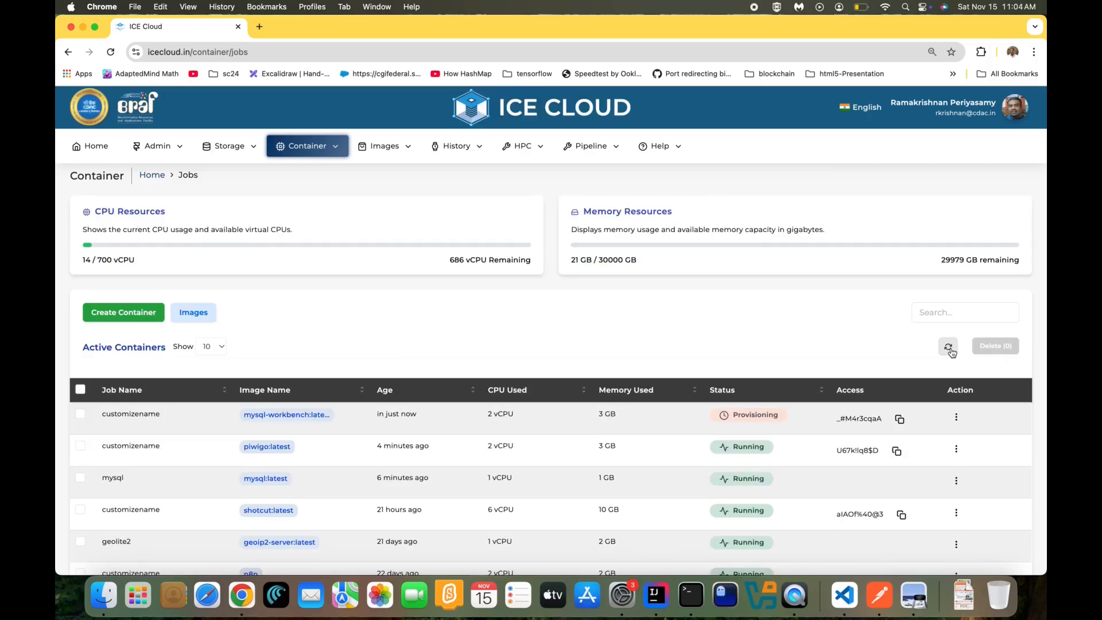
Refresh jobs, copy the Workbench container's access password, and connect to it
left_click(948, 348)
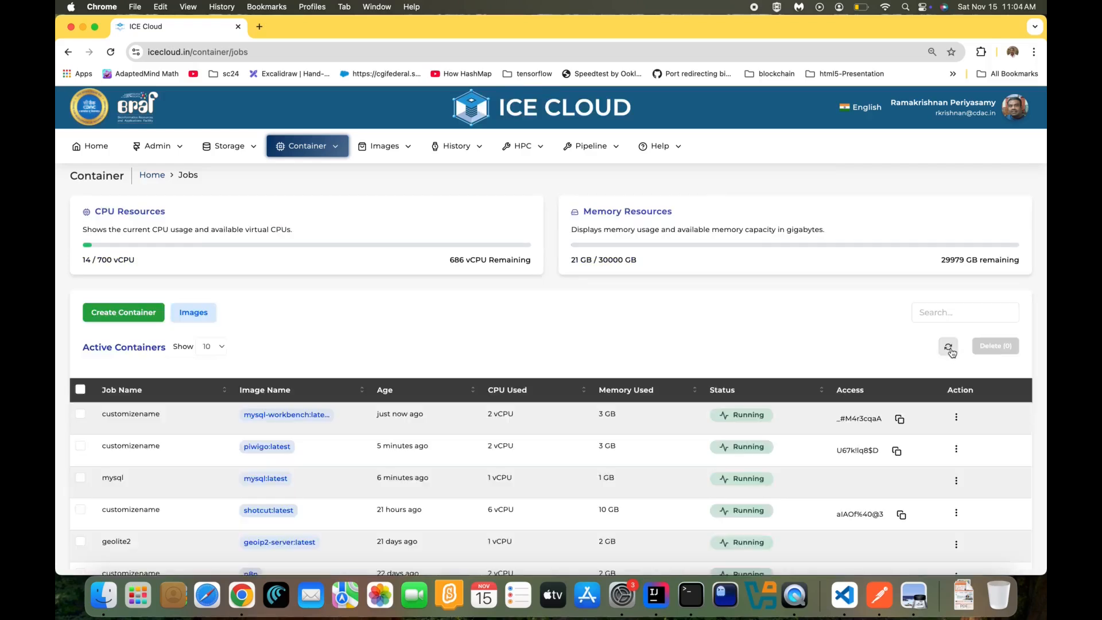
left_click(899, 420)
left_click(956, 416)
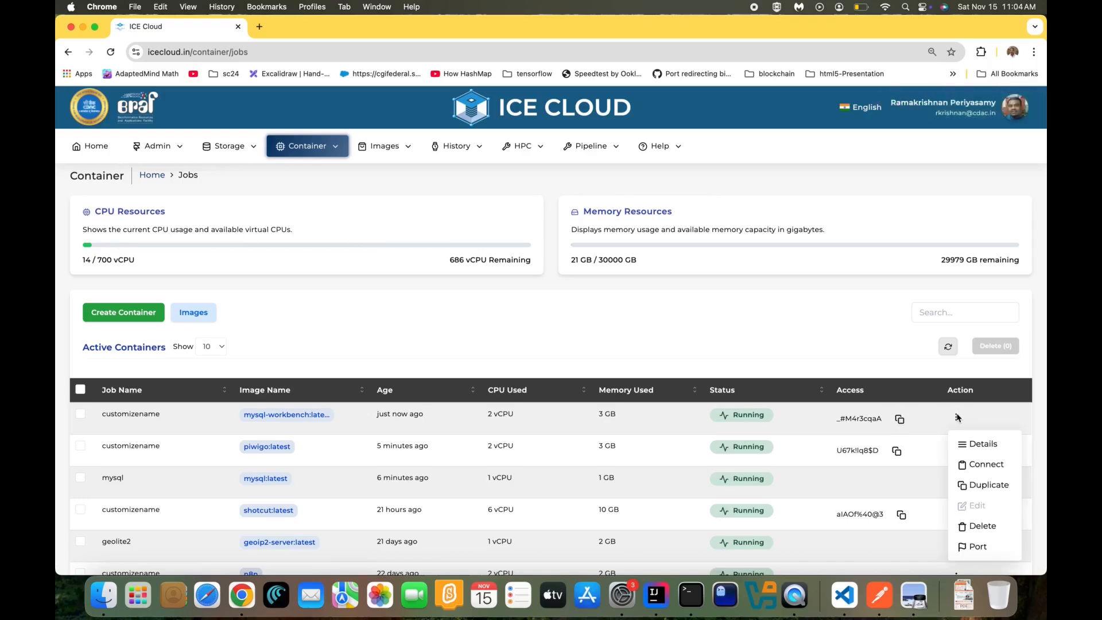
left_click(968, 464)
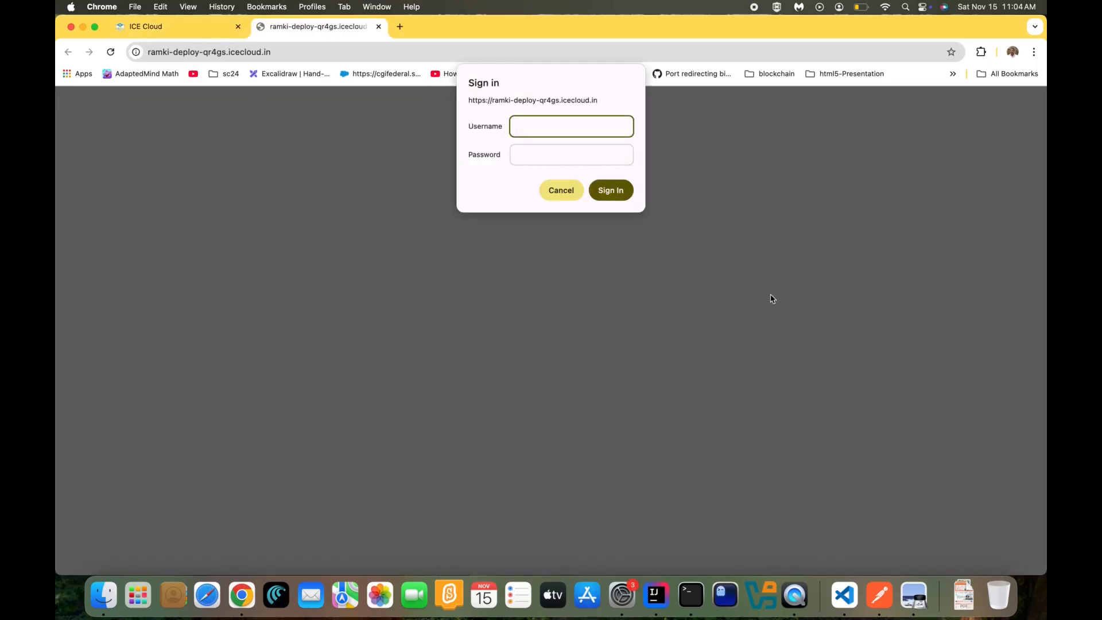
Sign in with the username and pasted password, and allow clipboard access
type("ramki")
key("Tab")
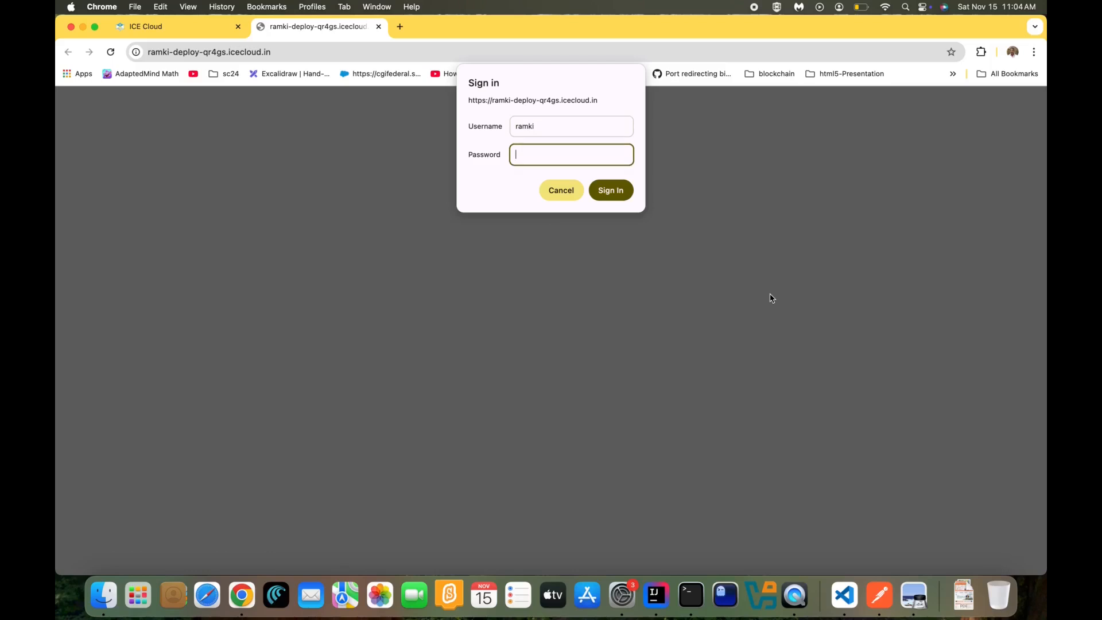
key("super+v")
key("Return")
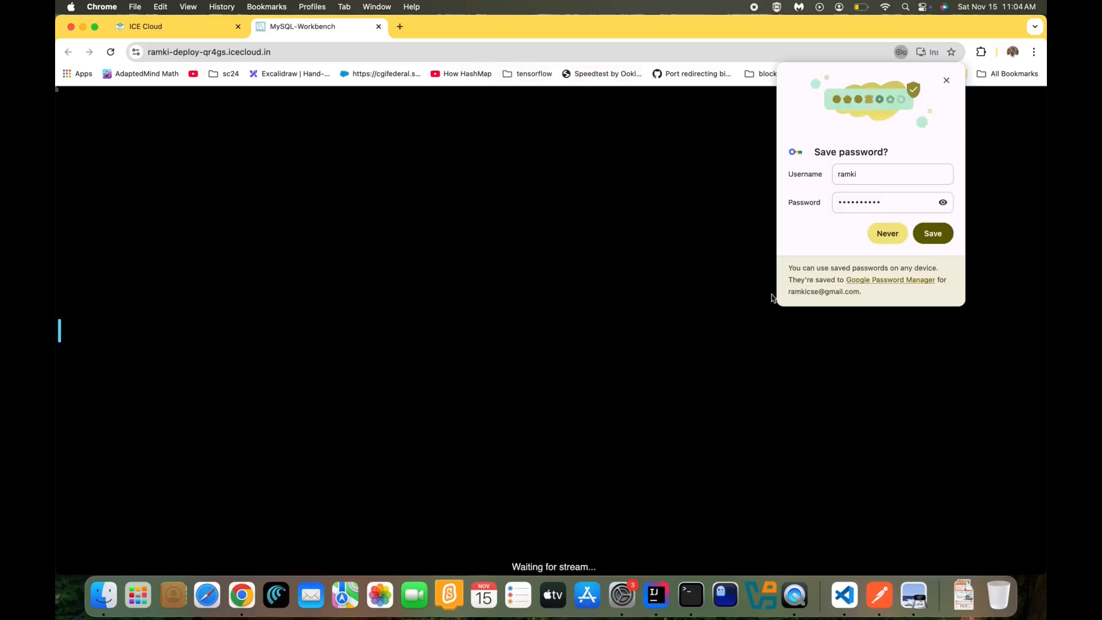
left_click(946, 81)
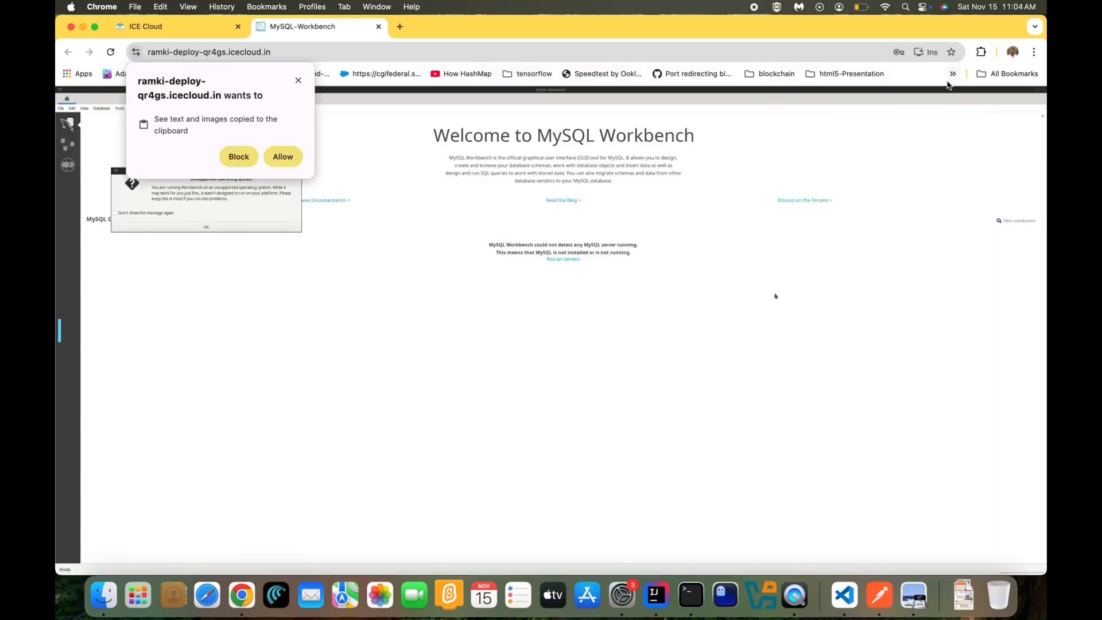
left_click(282, 157)
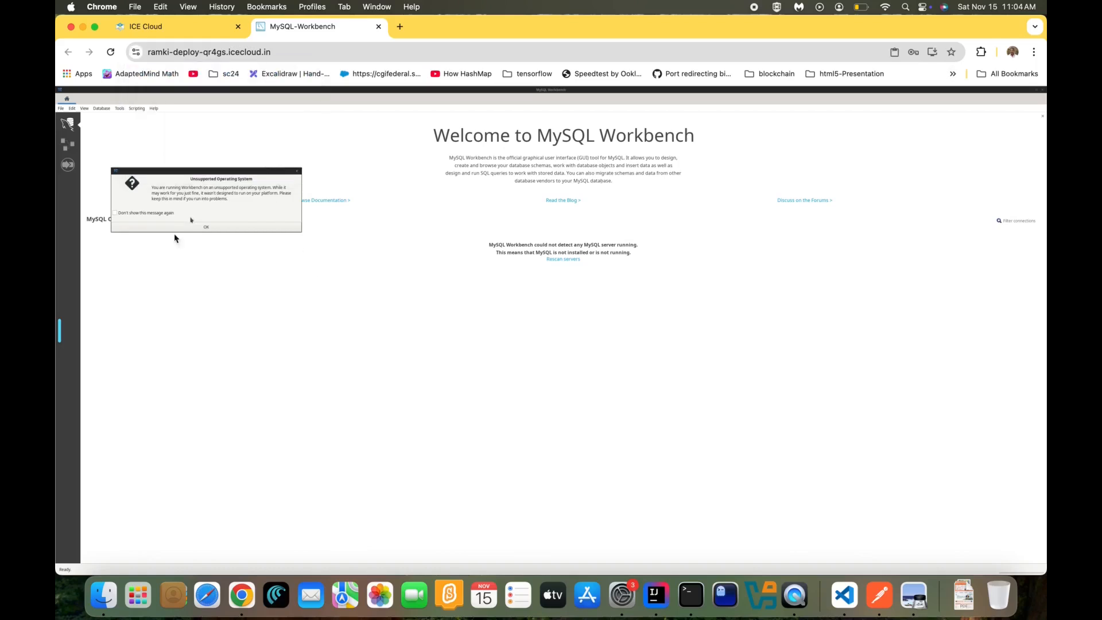
Turn off HiDPI scaling, dismiss the OS warning, and start a new MySQL connection
left_click(60, 337)
left_click(112, 227)
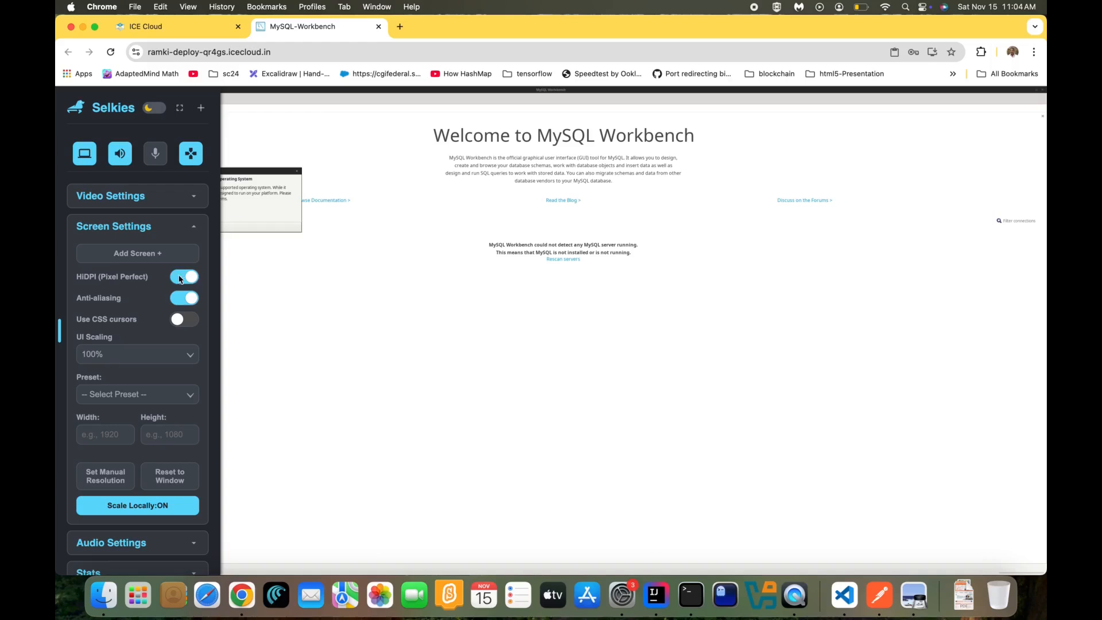
left_click(112, 277)
left_click(59, 326)
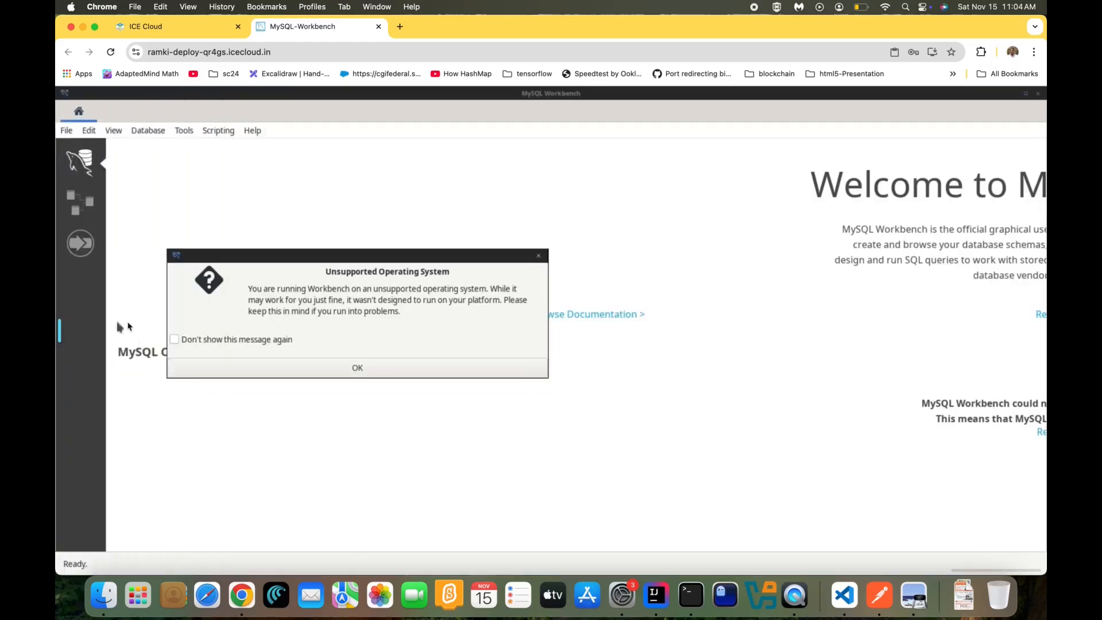
left_click(273, 372)
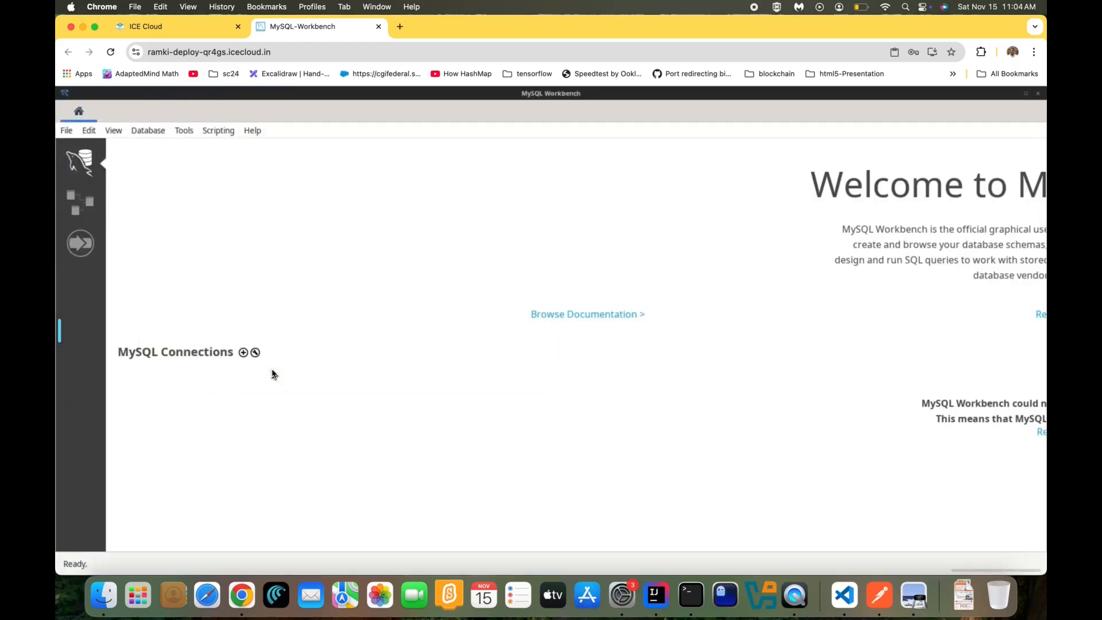
left_click(243, 353)
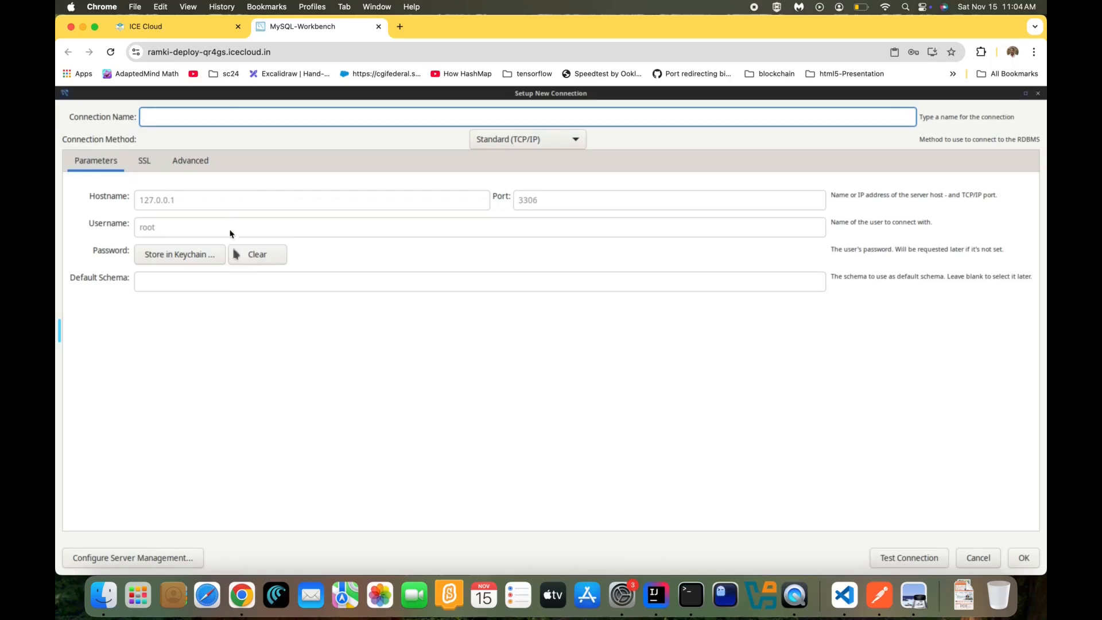
Copy the mysql container's IP from ICE Cloud and paste 40.0.100.254 as the connection hostname
left_click(187, 23)
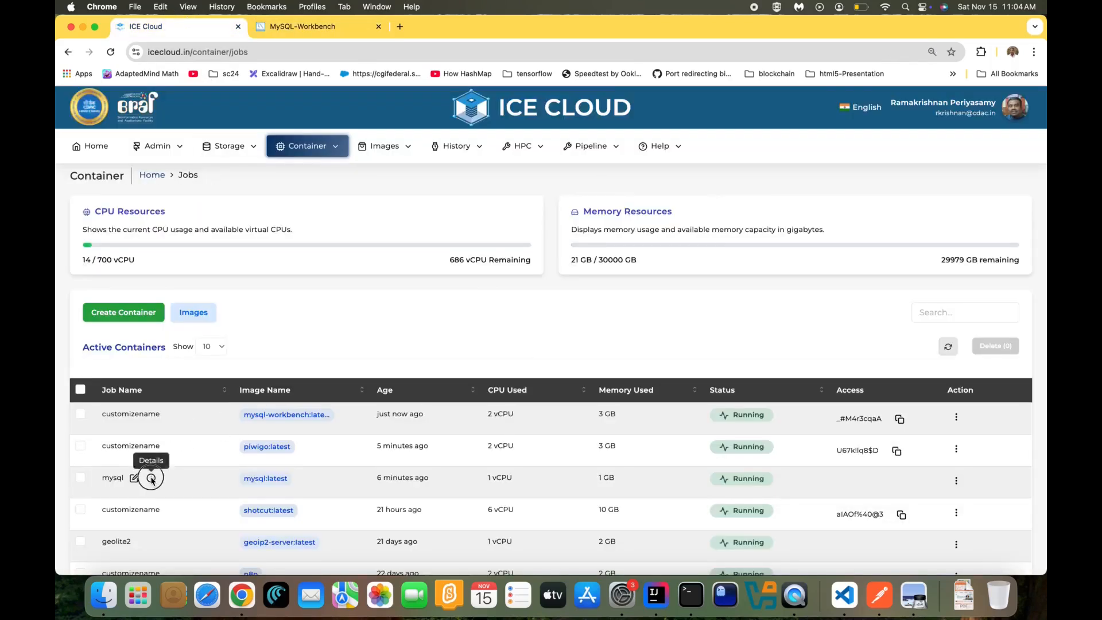
left_click(151, 477)
left_click(312, 342)
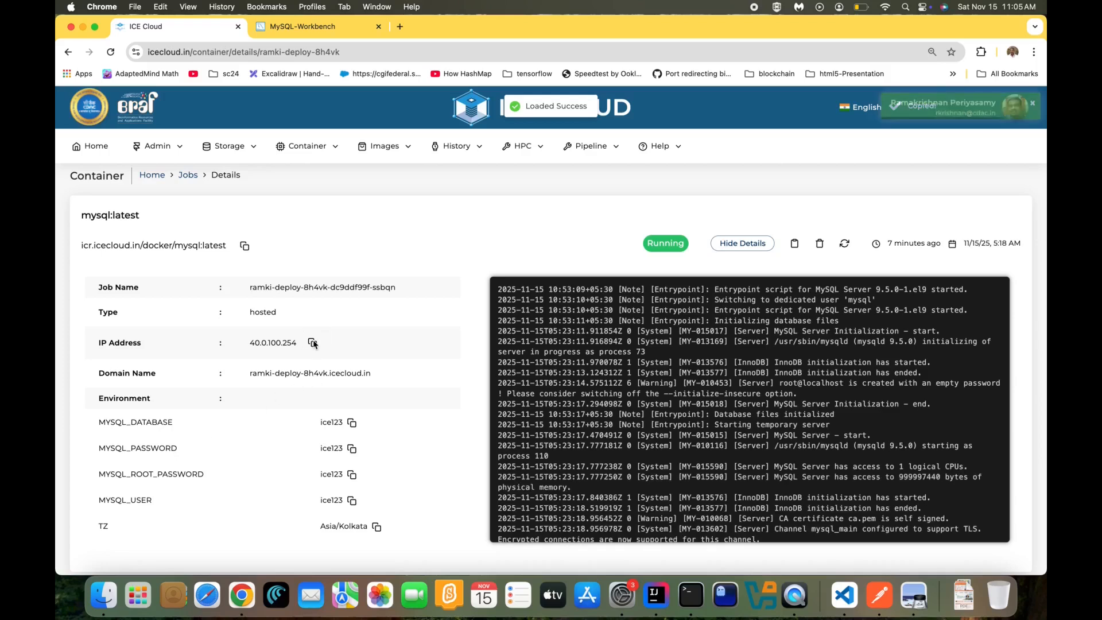
left_click(302, 27)
left_click(229, 199)
key("super+a")
type("v")
key("super+v")
double_click(199, 232)
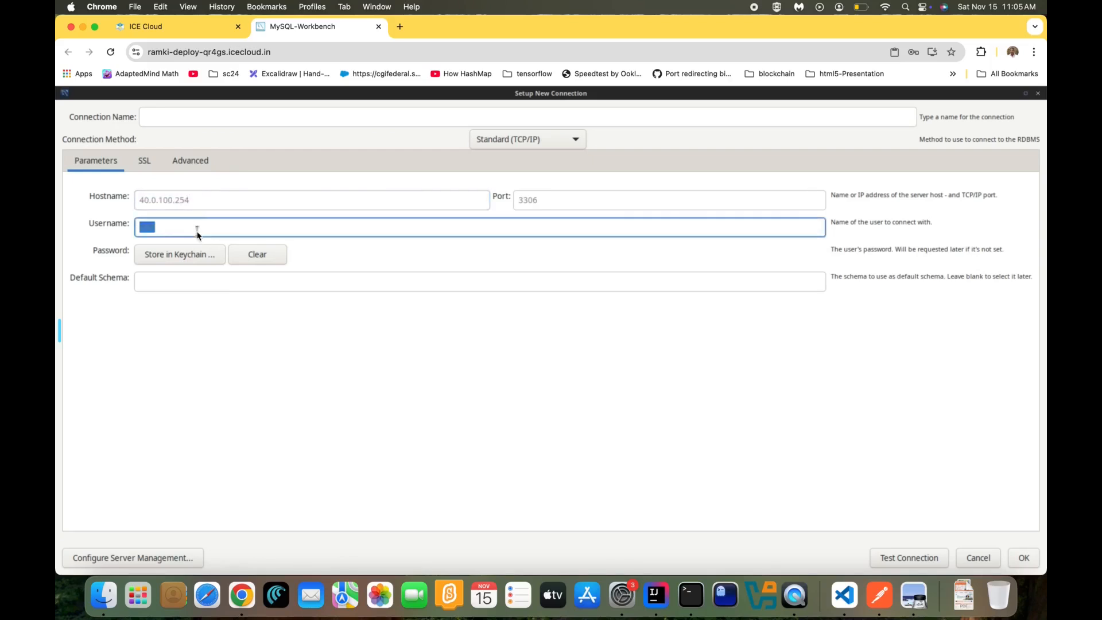
Replace the root username and store the connection password in a new keyring
key("BackSpace")
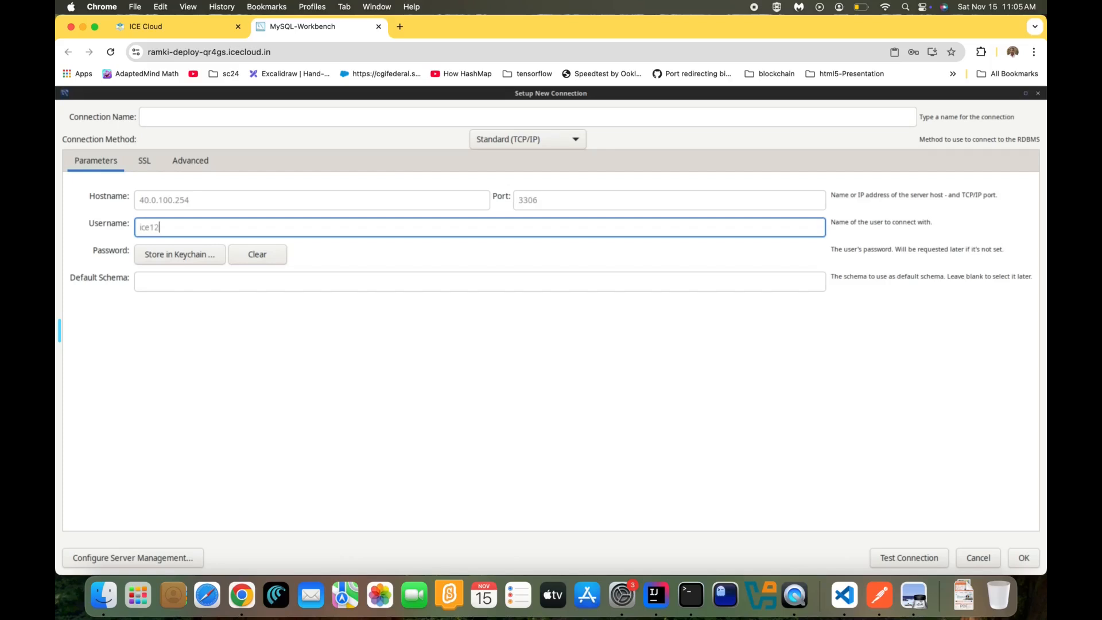
type("ice123")
left_click(197, 257)
type("••••••")
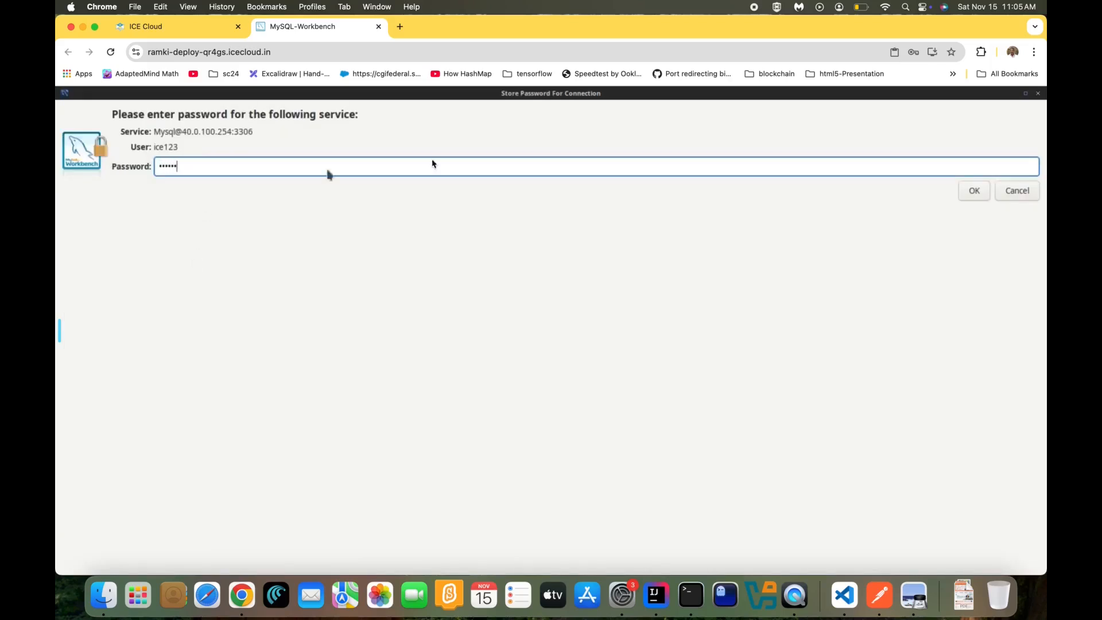
left_click(967, 193)
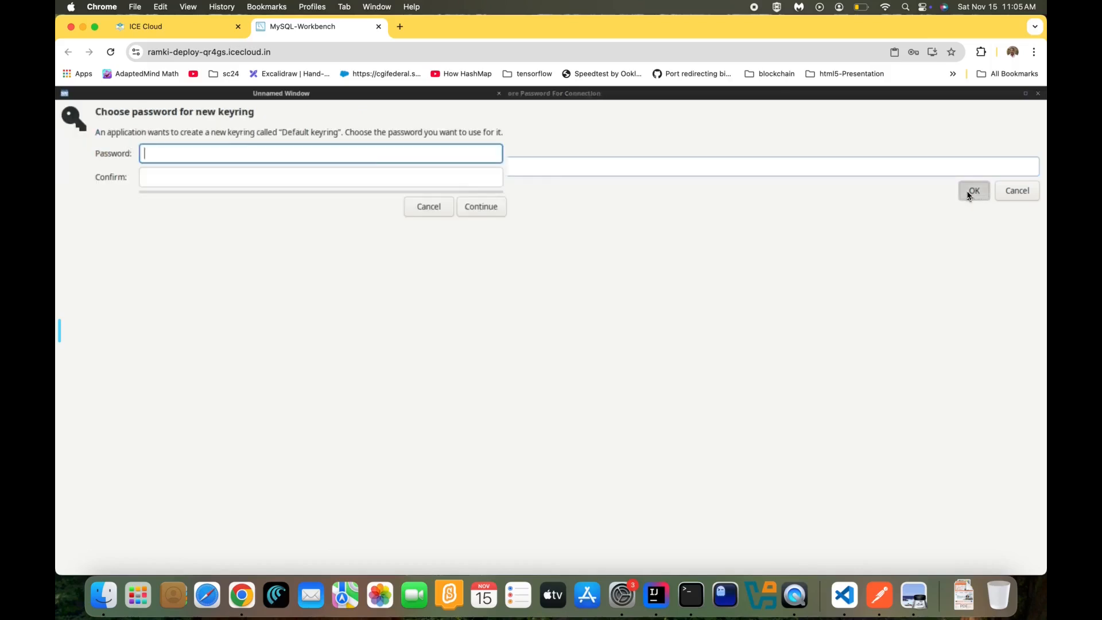
type("••••")
key("Tab")
type("••")
key("Return")
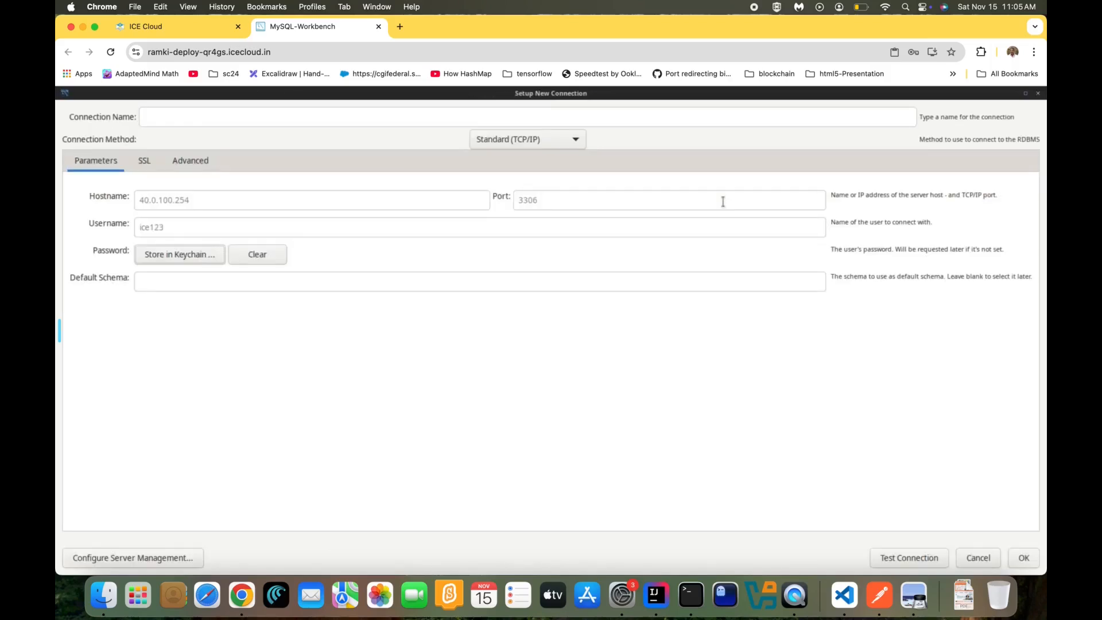
Test the connection, name it mysql, save it, and open the mysql tile
left_click(915, 557)
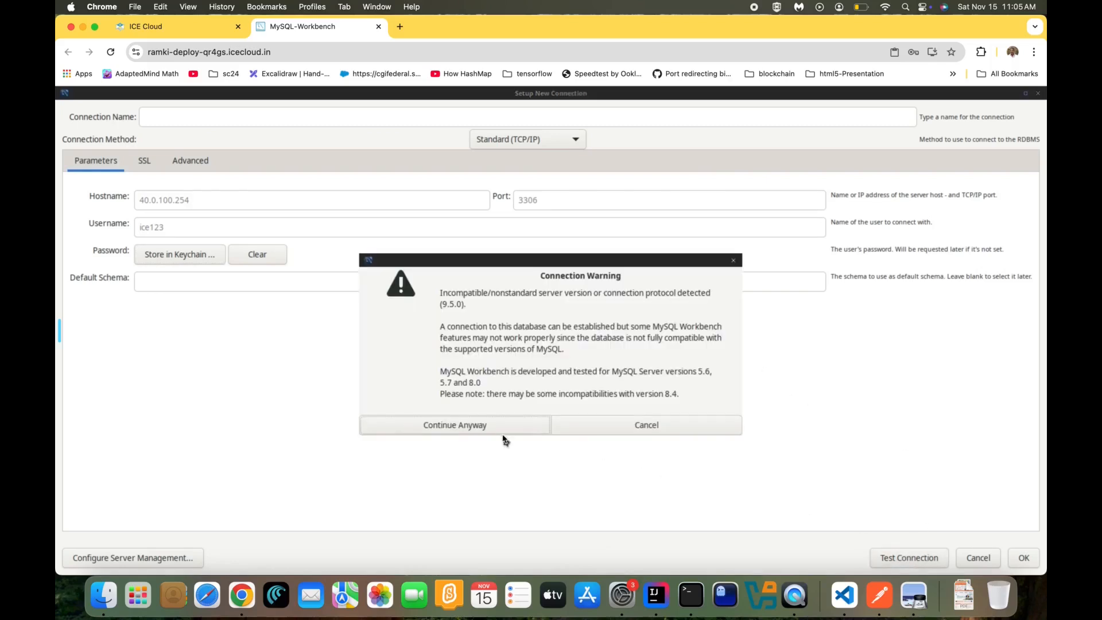
left_click(499, 427)
left_click(538, 418)
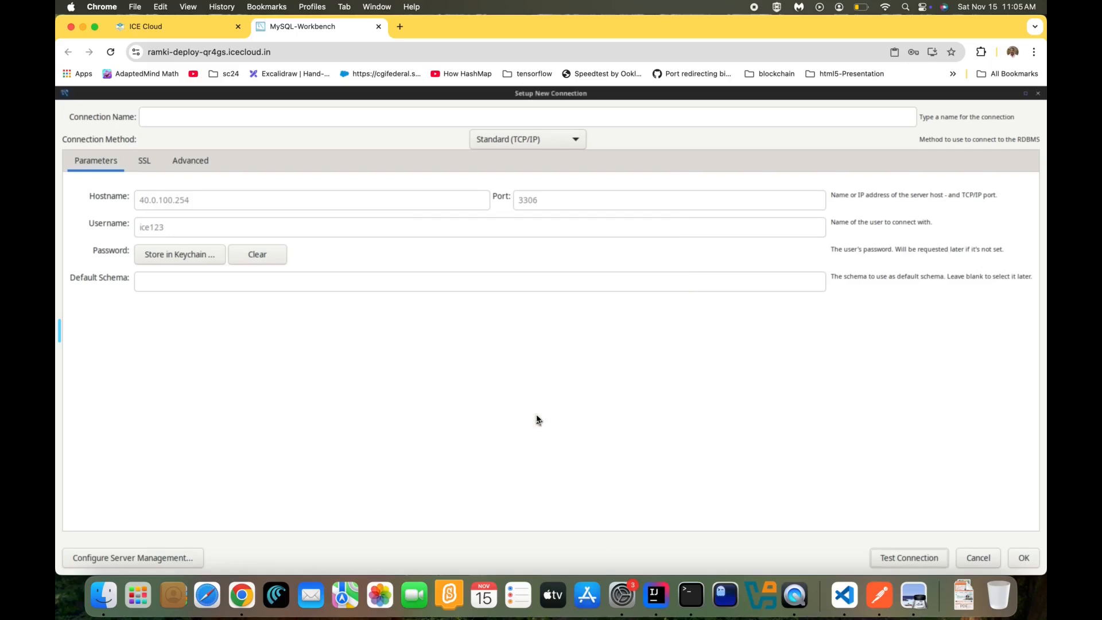
left_click(1033, 558)
left_click(543, 361)
left_click(189, 118)
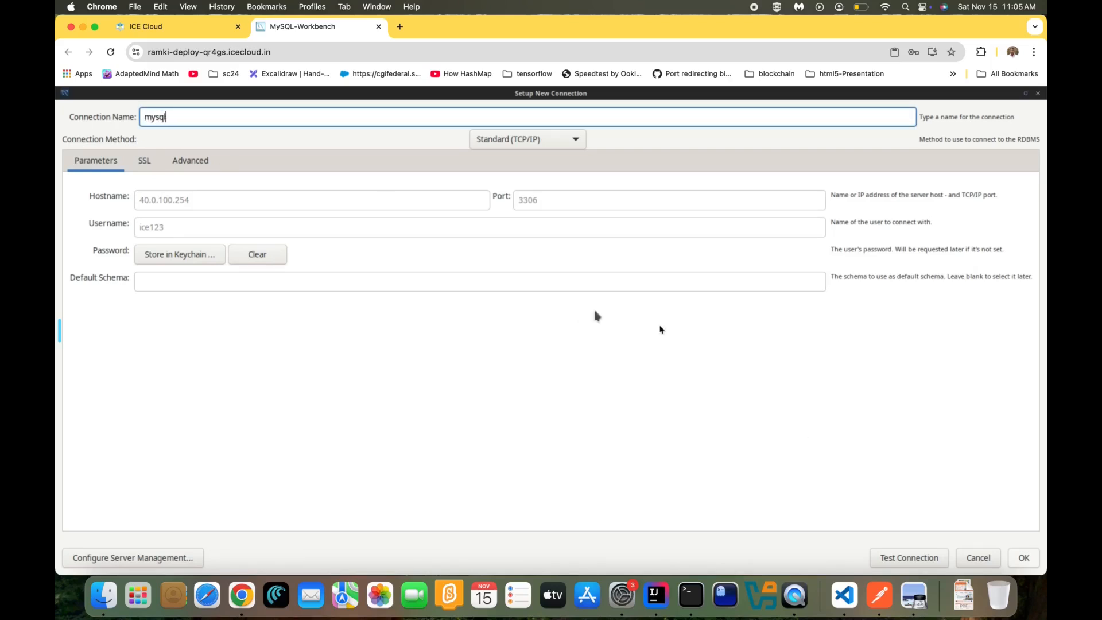
left_click(1022, 557)
left_click(191, 411)
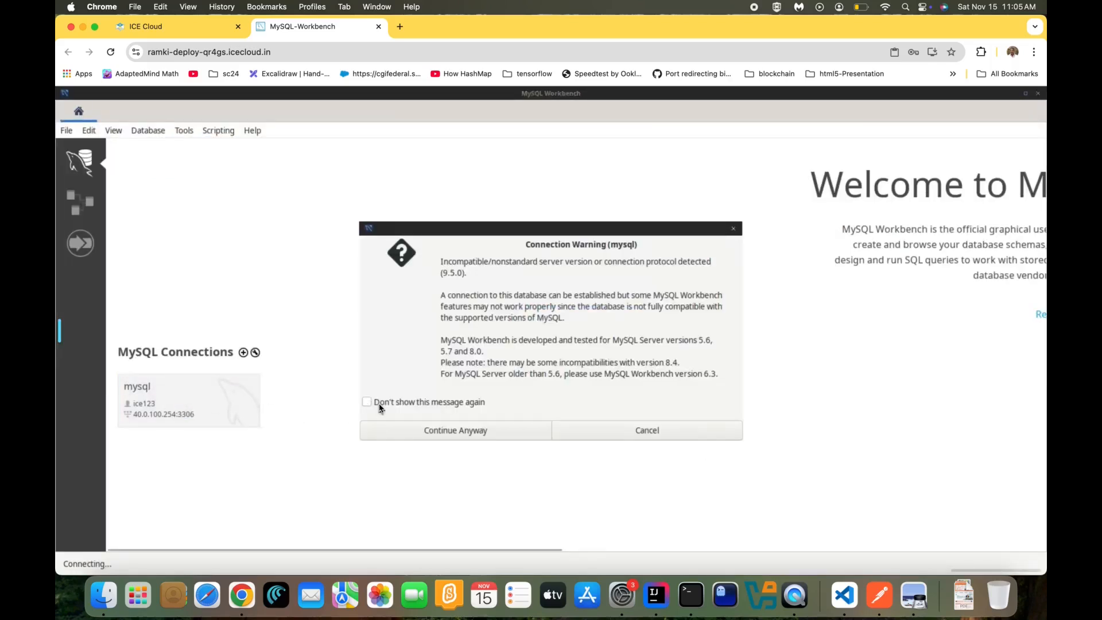
Open the connection, show piwigo_activity's rows, then open ICE Cloud's Pipeline Launchpad
left_click(366, 402)
left_click(414, 430)
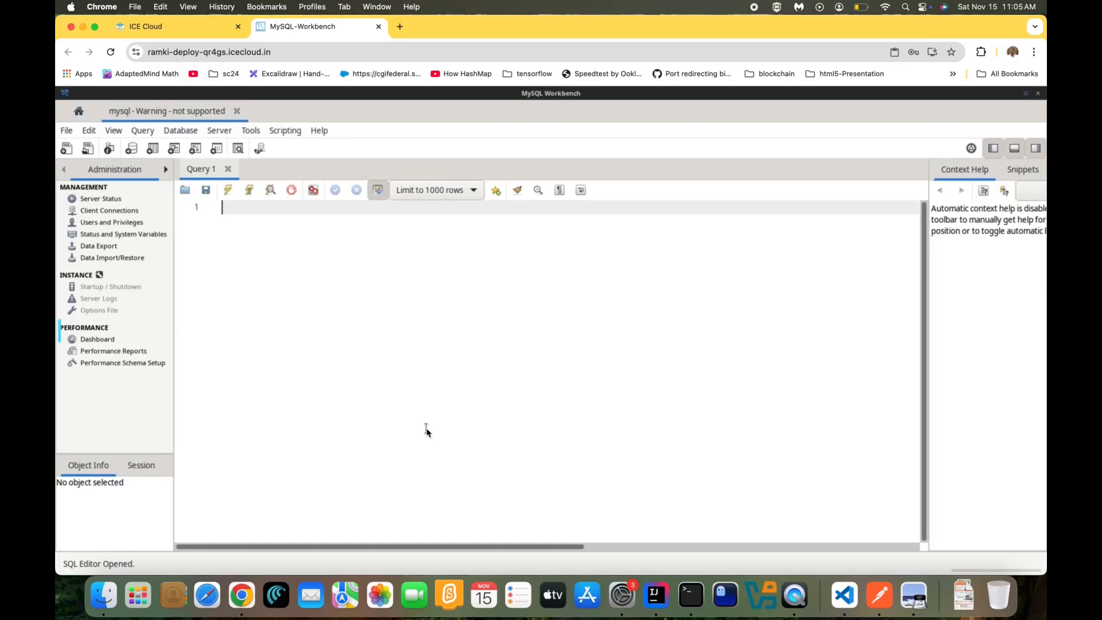
left_click(164, 169)
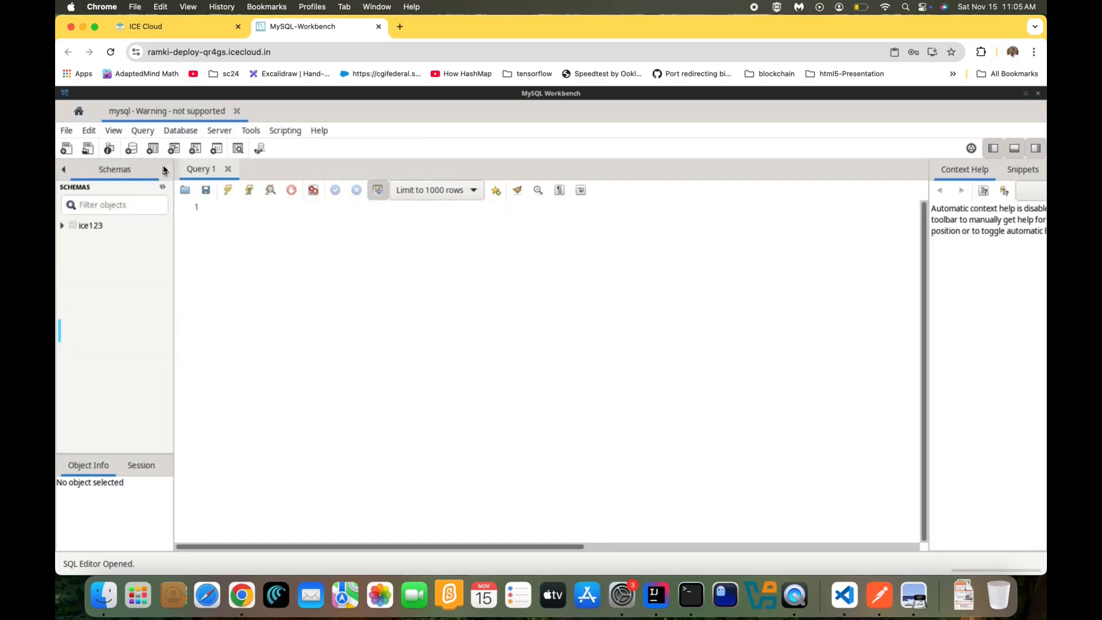
left_click(62, 225)
left_click(72, 240)
left_click(103, 242)
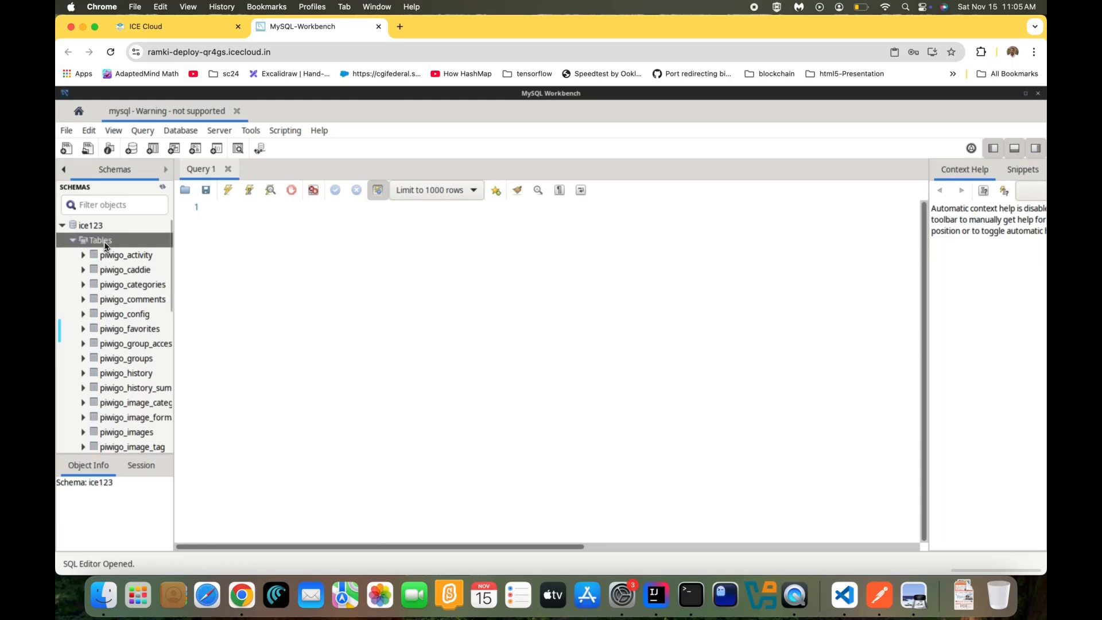
left_click(131, 257)
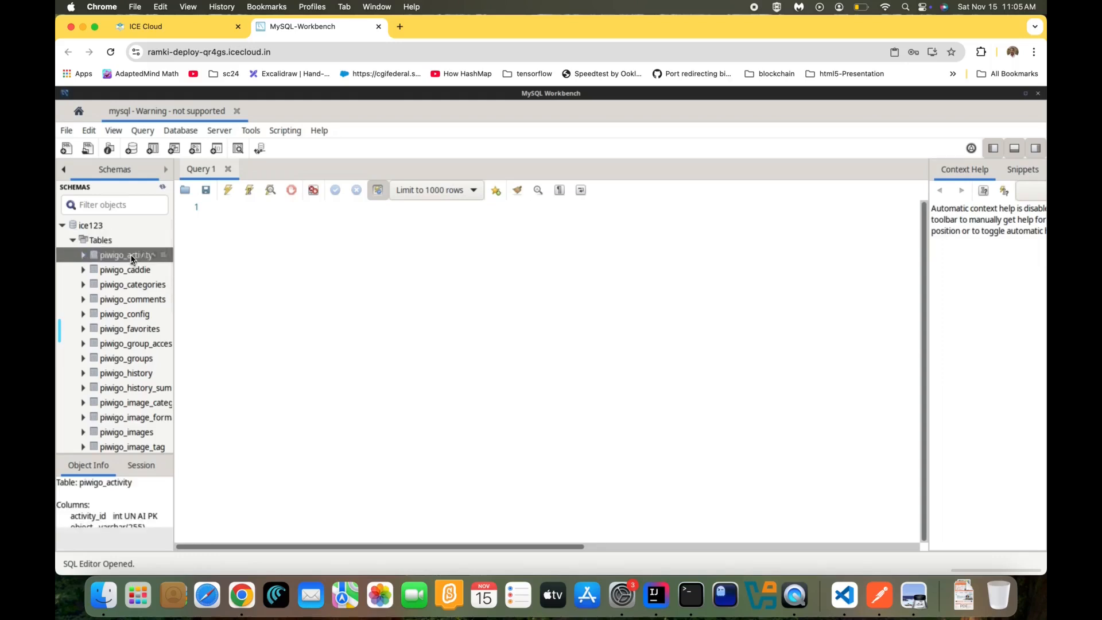
right_click(131, 259)
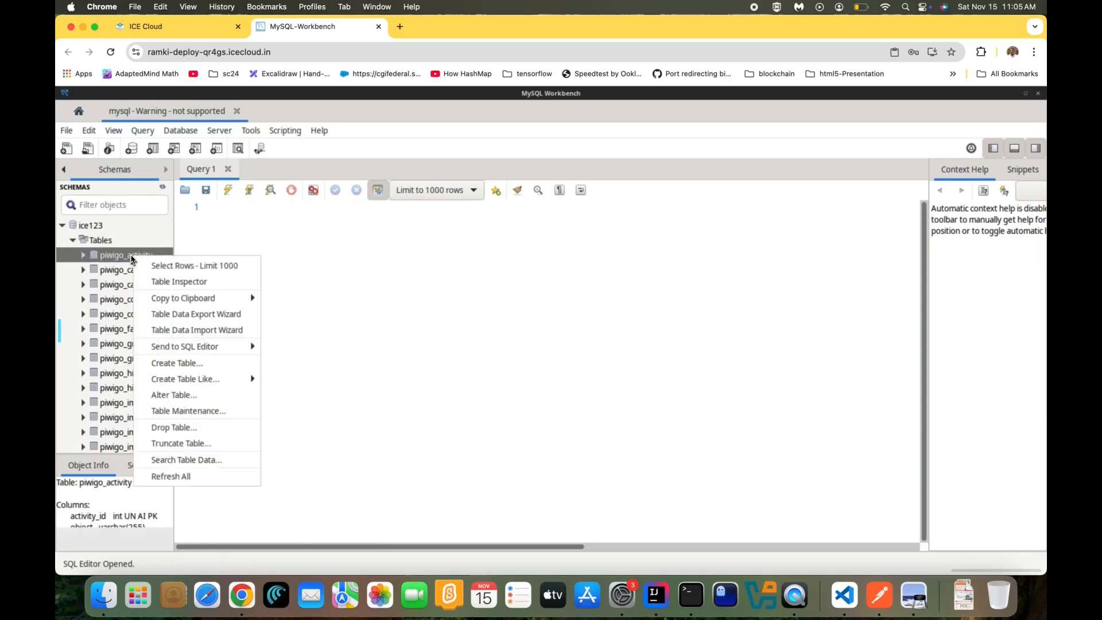
left_click(152, 265)
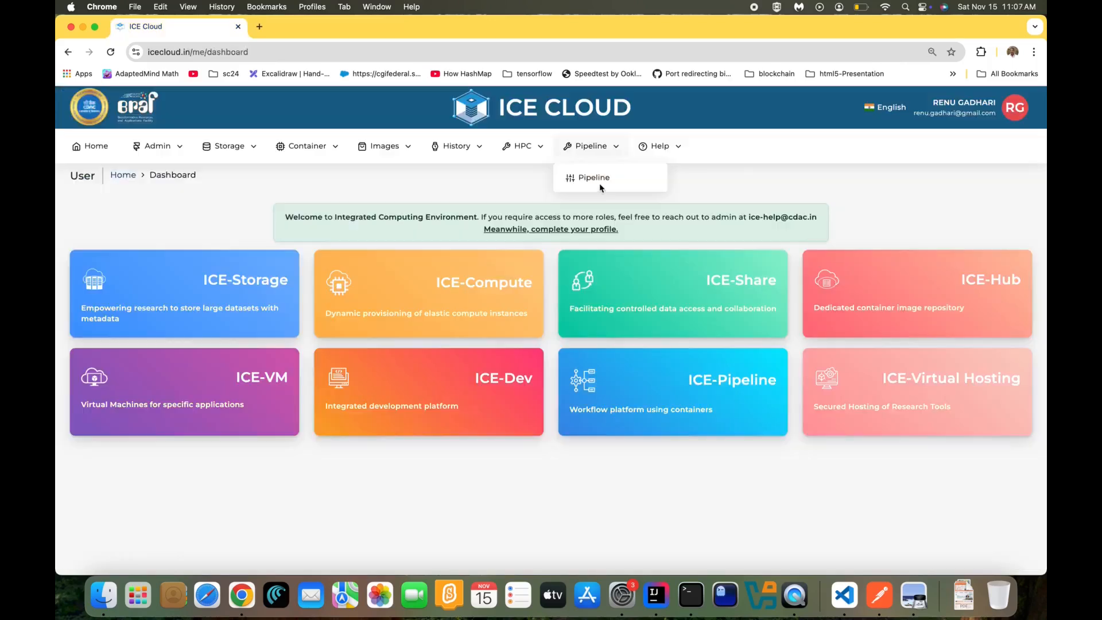
left_click(600, 184)
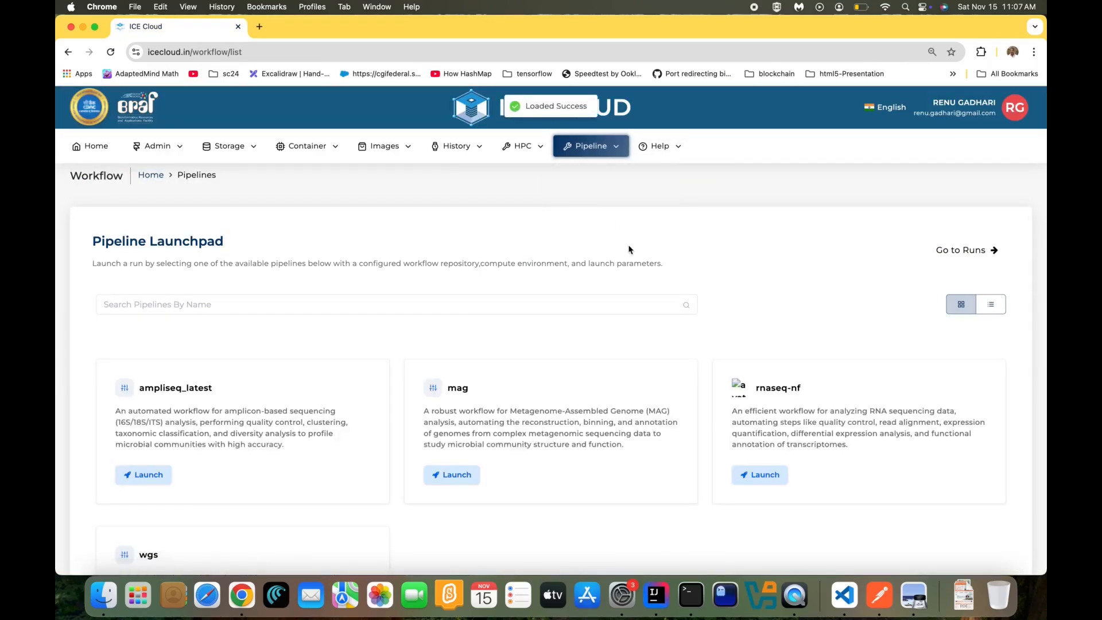
Launch ampliseq_latest from the Pipeline Launchpad and scroll through its Ampliseq2 introduction and workflow diagram
scroll(628, 247, "down", 3)
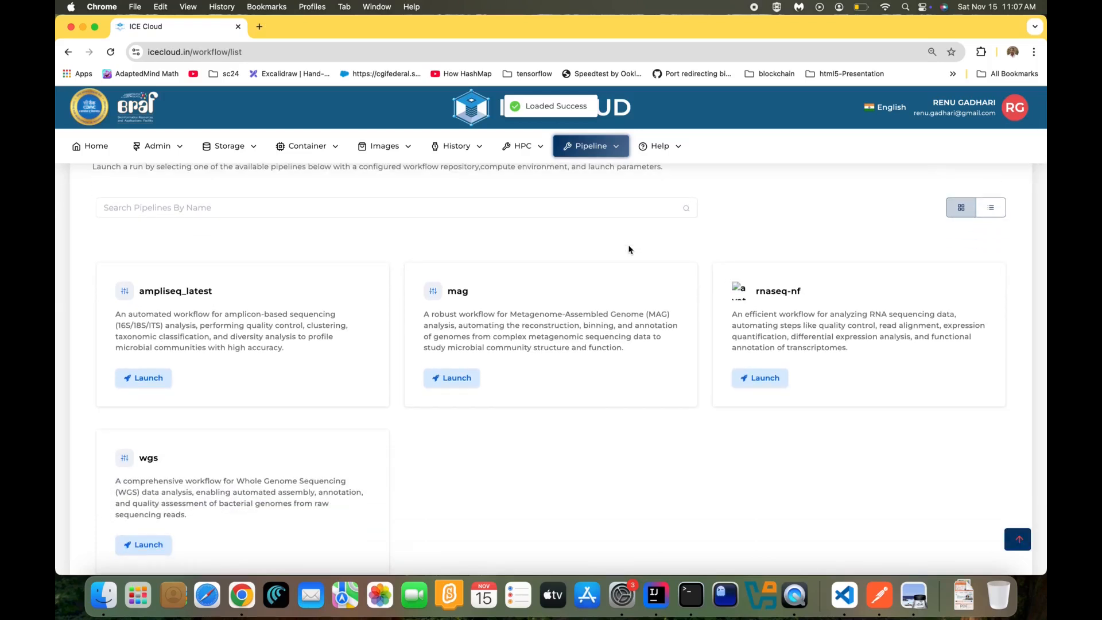
scroll(628, 250, "down", 1)
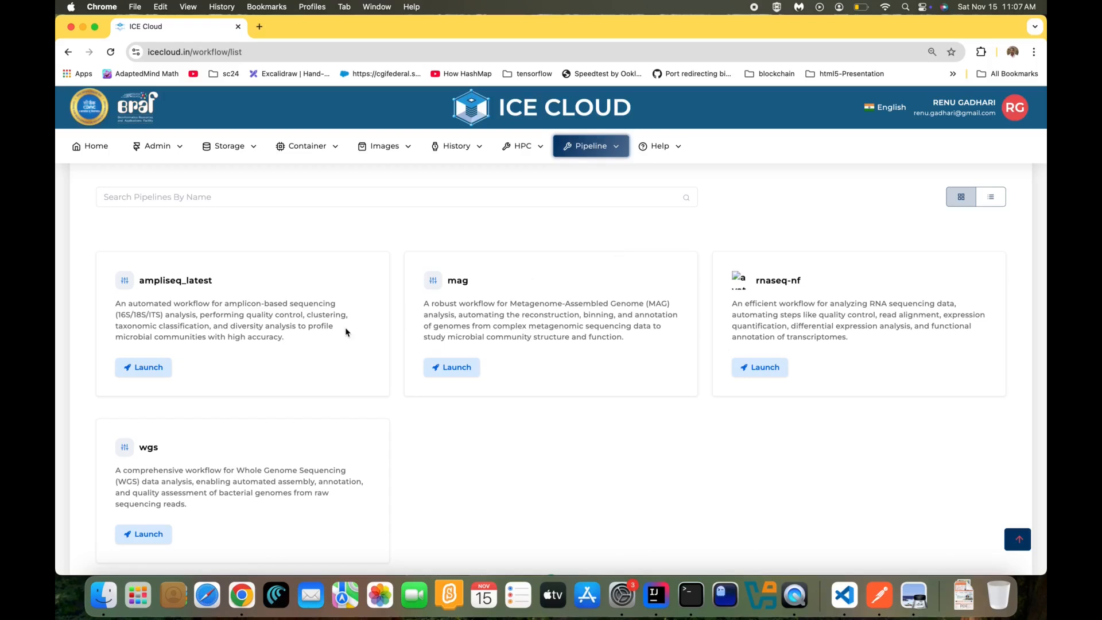
left_click(156, 370)
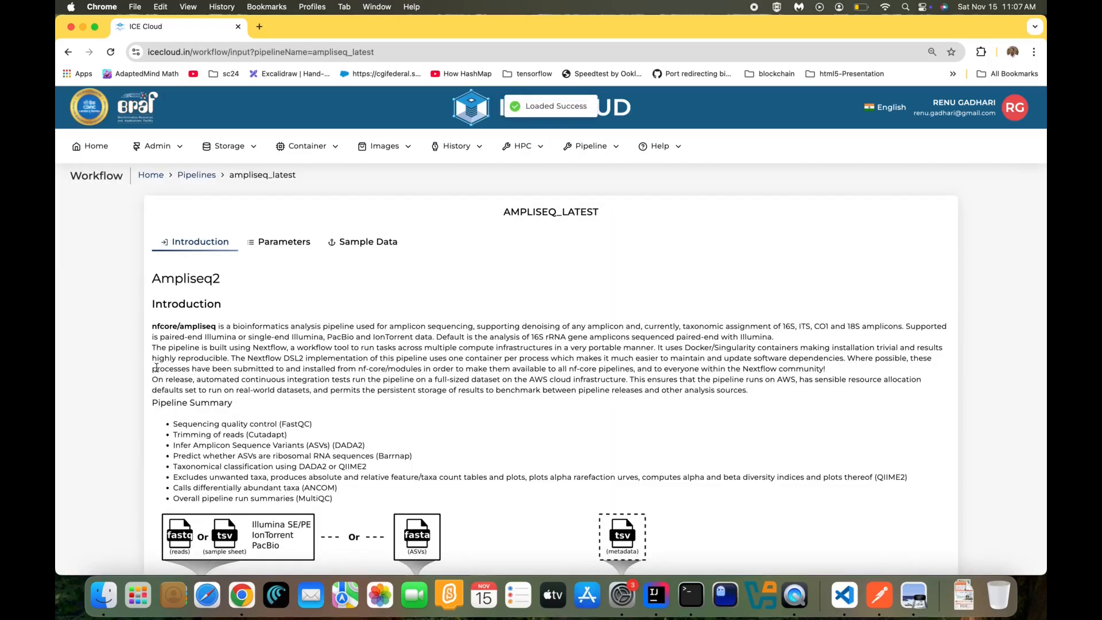
scroll(156, 368, "down", 5)
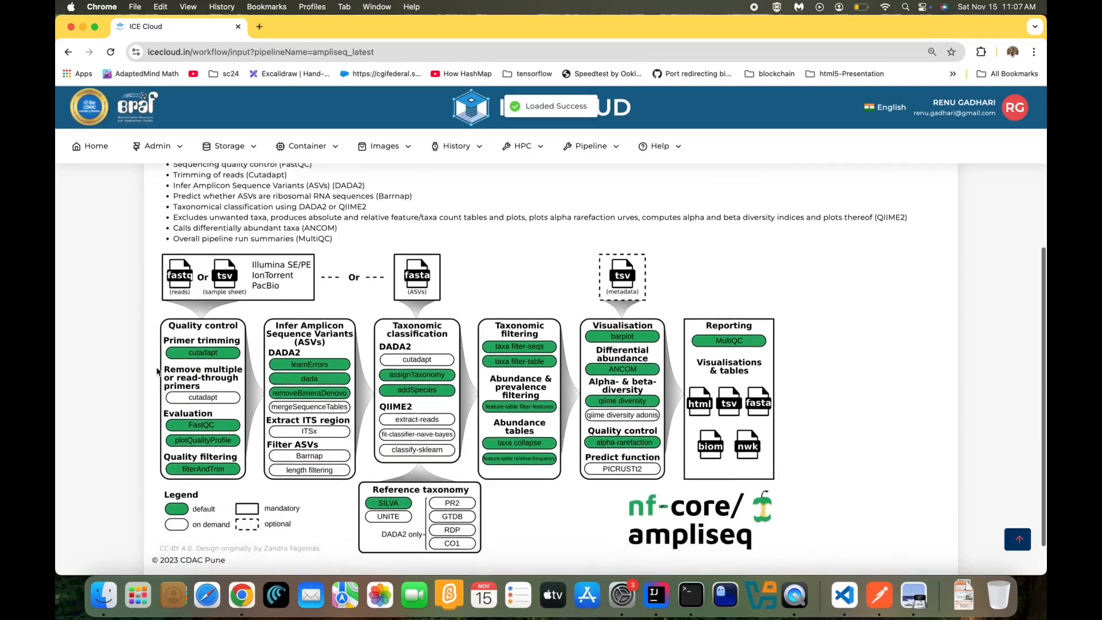
scroll(157, 370, "up", 3)
scroll(157, 370, "up", 2)
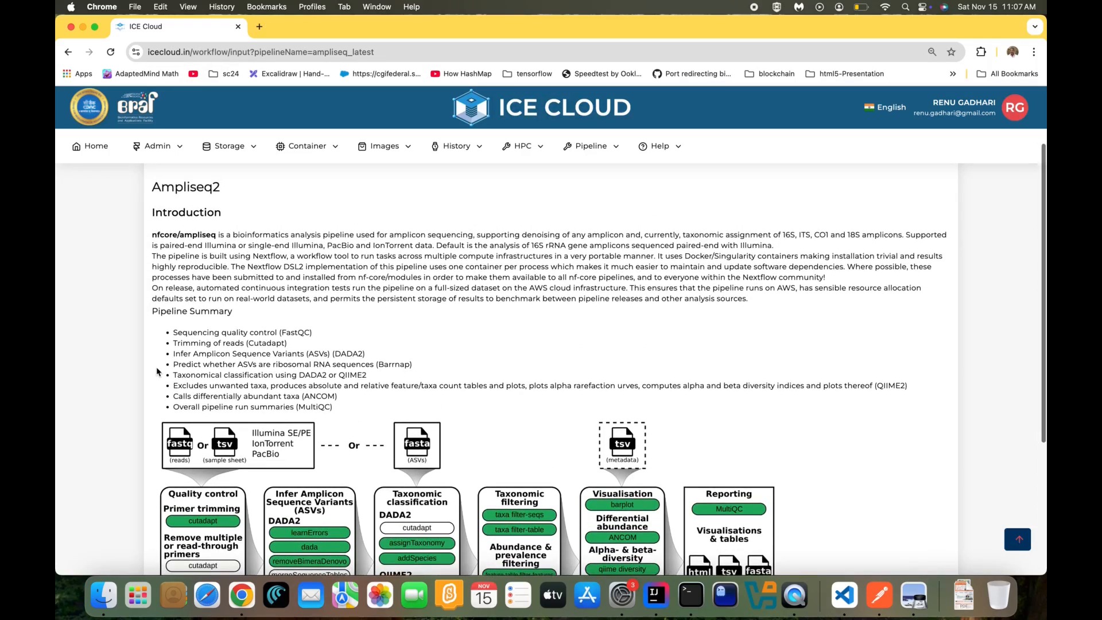
scroll(157, 371, "up", 2)
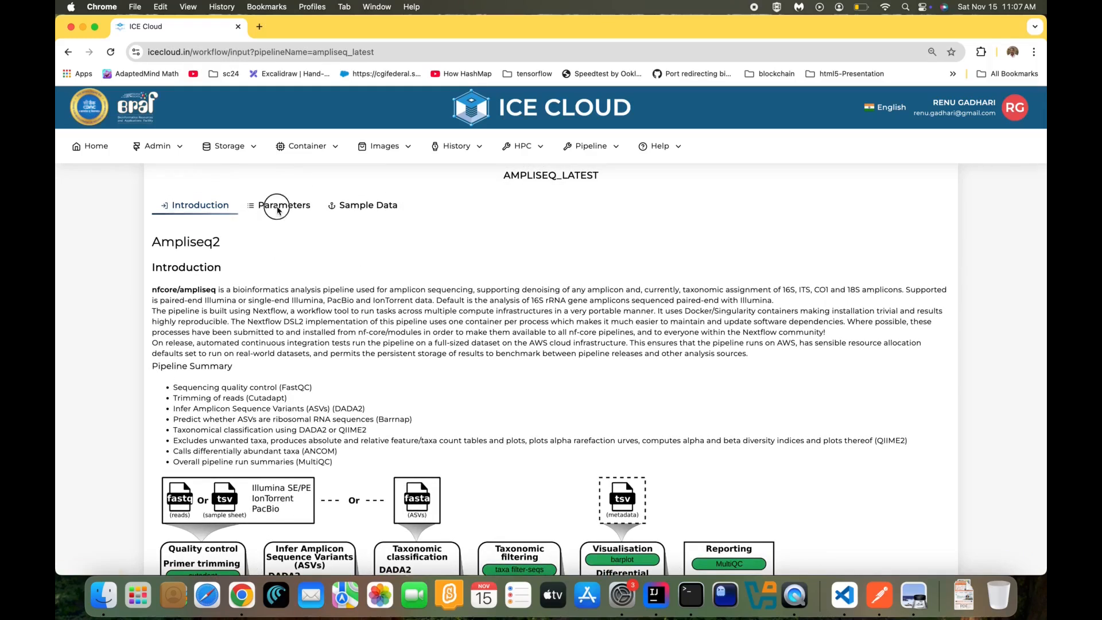
Fill the ampliseq_latest Parameters form with sample values, including input Samplesheet.tsv, and review the sections
left_click(277, 208)
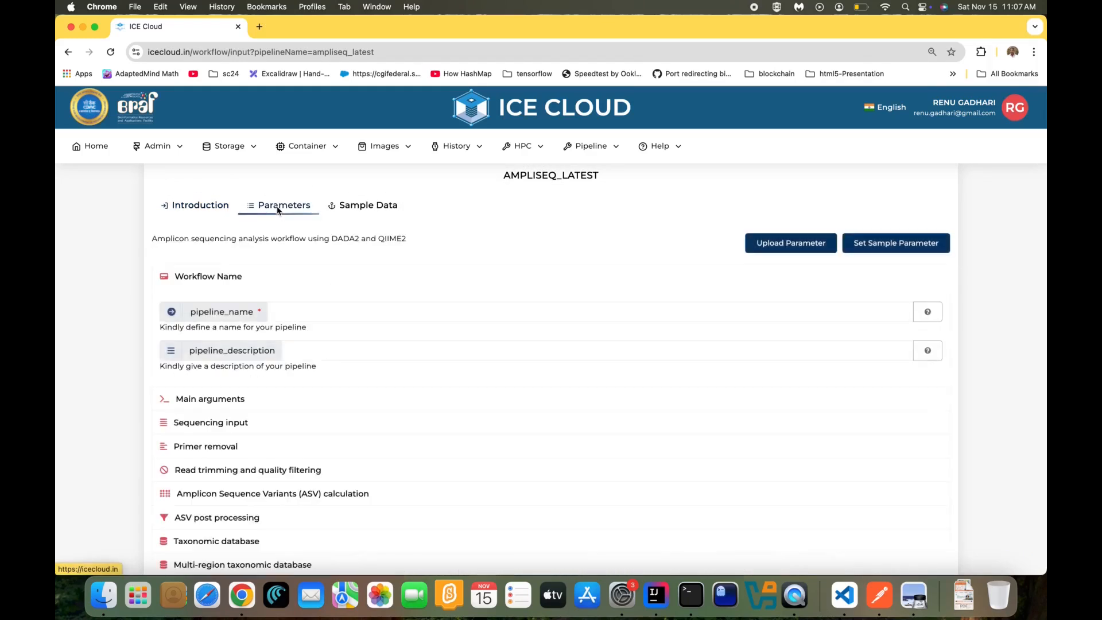
left_click(886, 248)
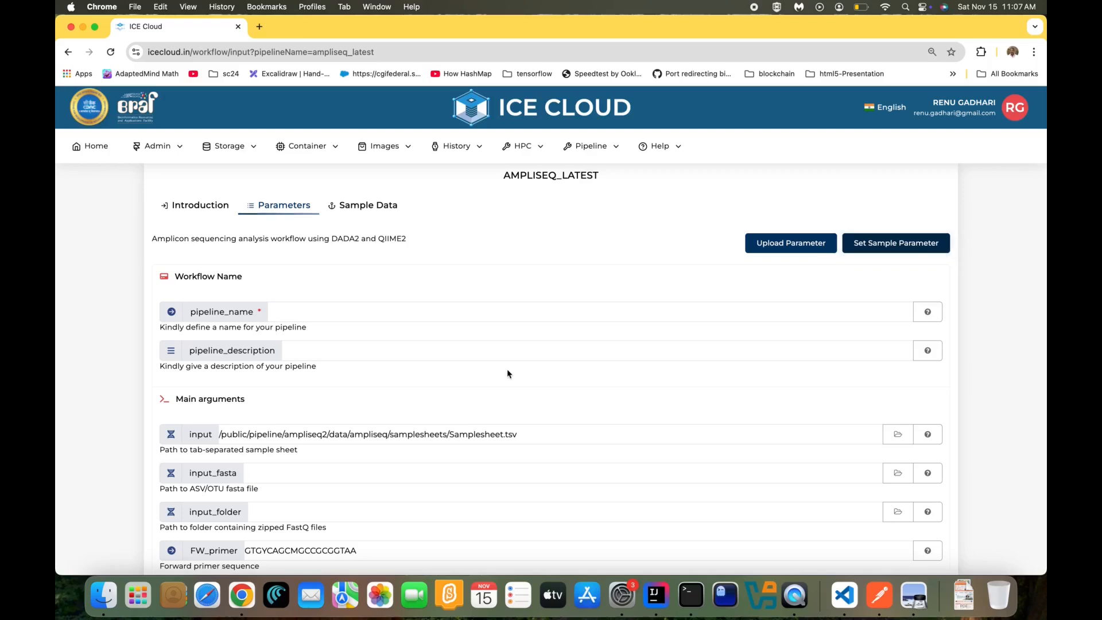
scroll(420, 464, "down", 5)
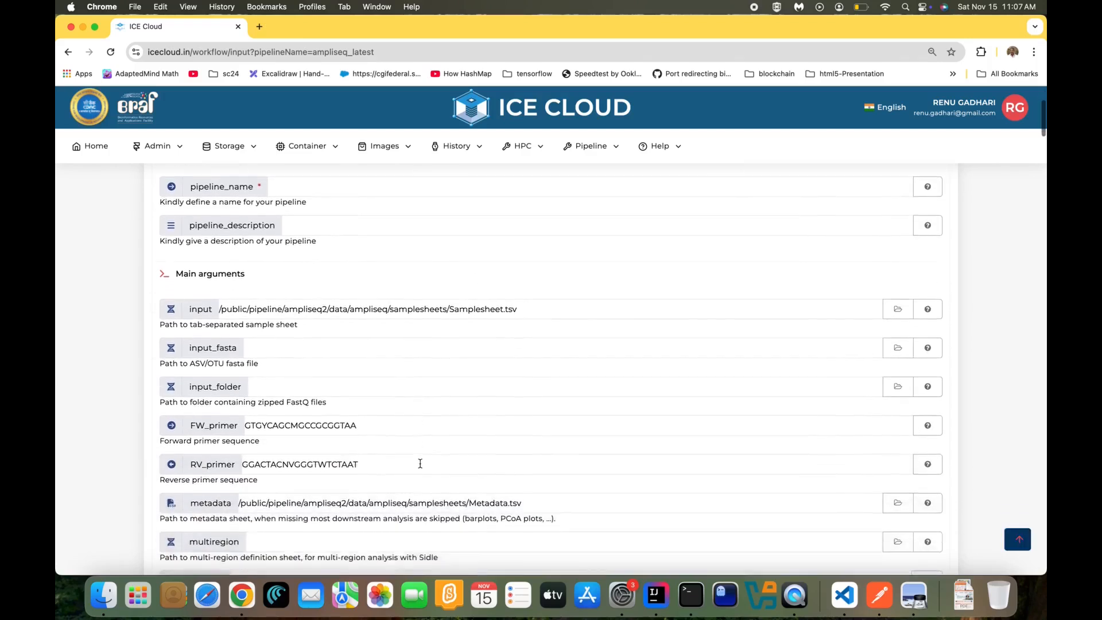
scroll(420, 463, "down", 5)
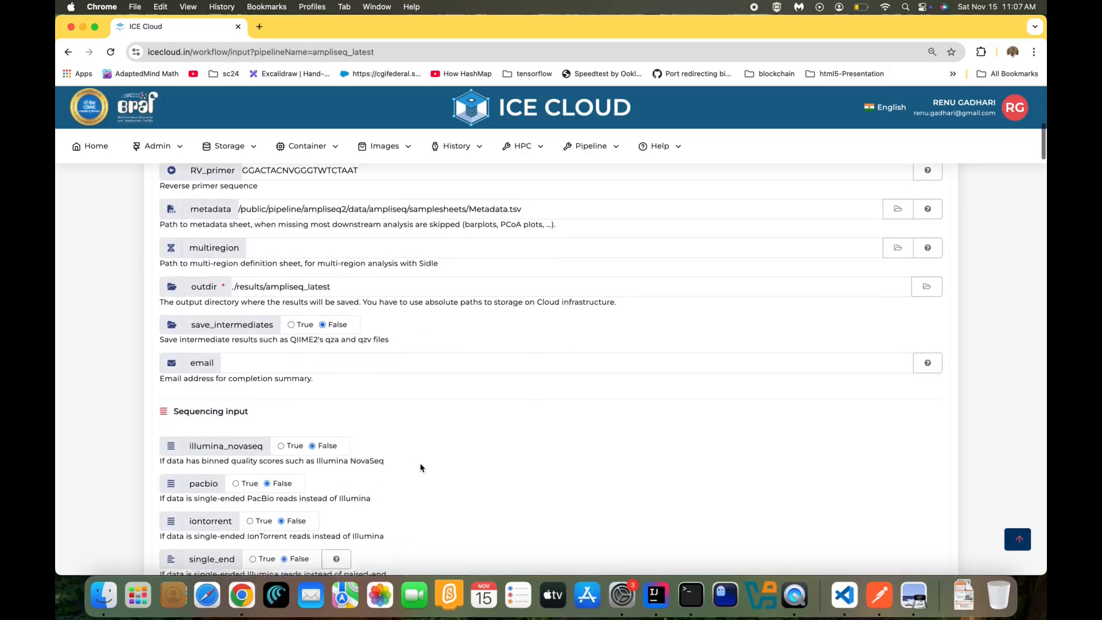
scroll(420, 467, "down", 8)
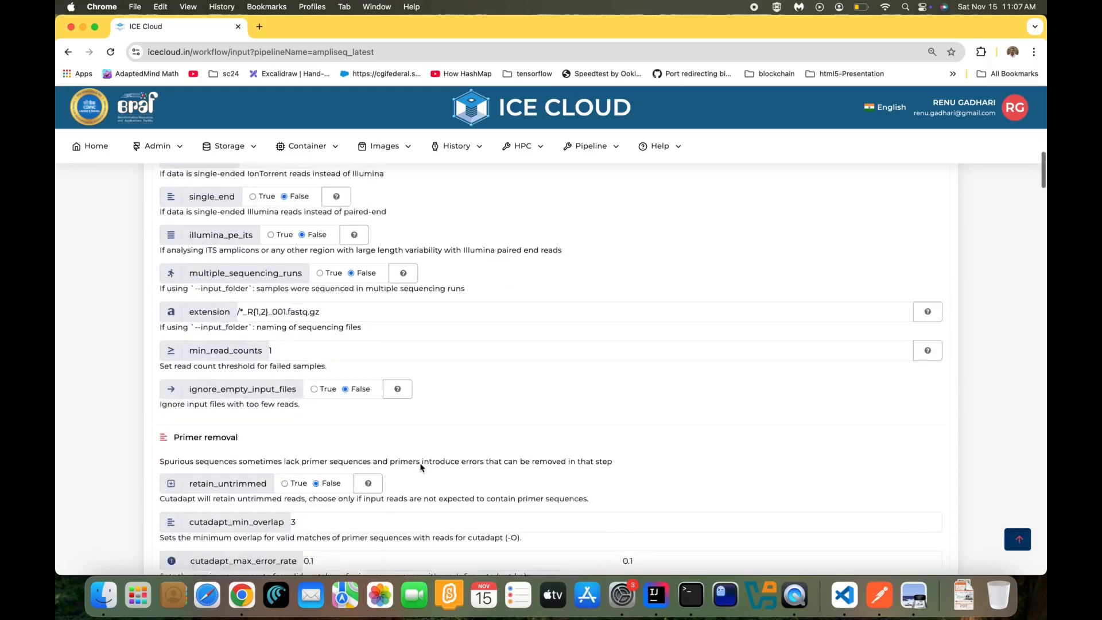
scroll(420, 467, "down", 8)
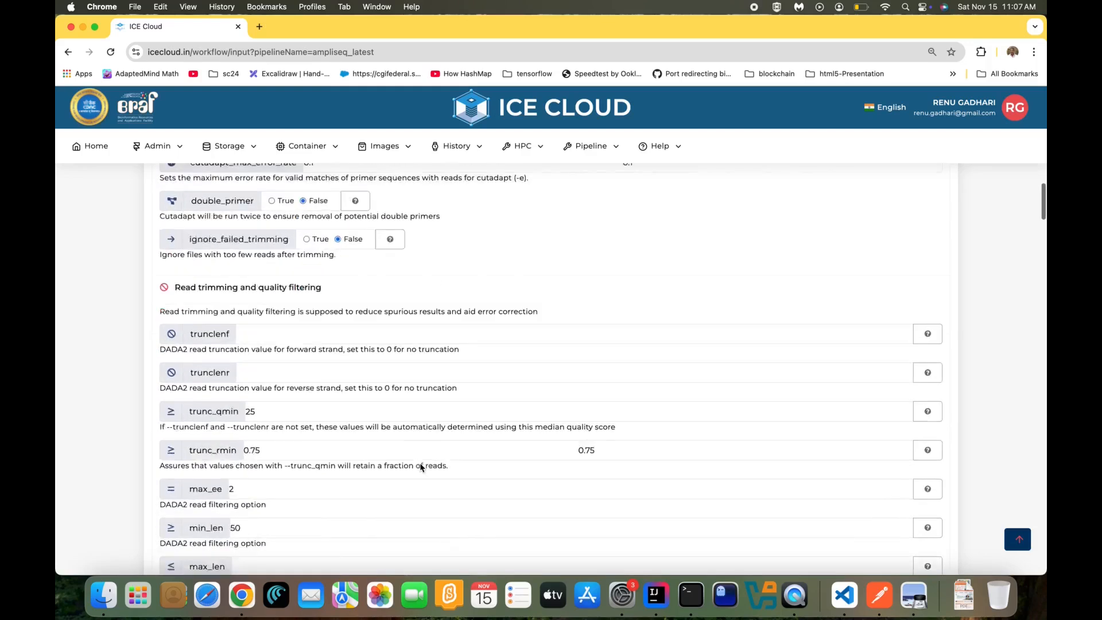
scroll(420, 463, "down", 5)
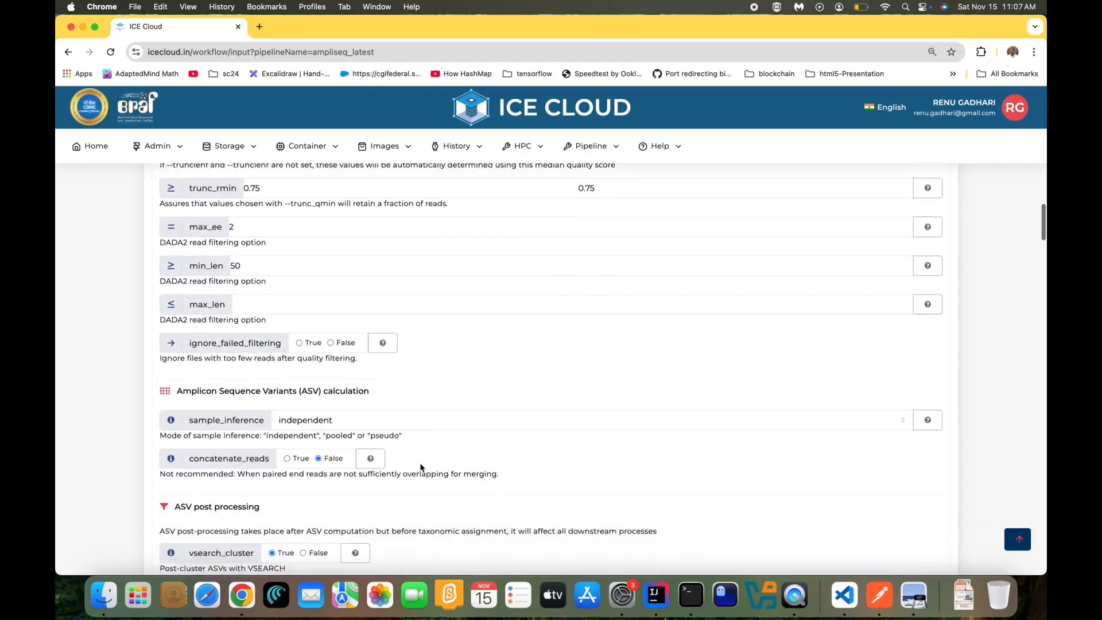
scroll(421, 463, "down", 2)
scroll(420, 463, "up", 20)
scroll(420, 464, "up", 6)
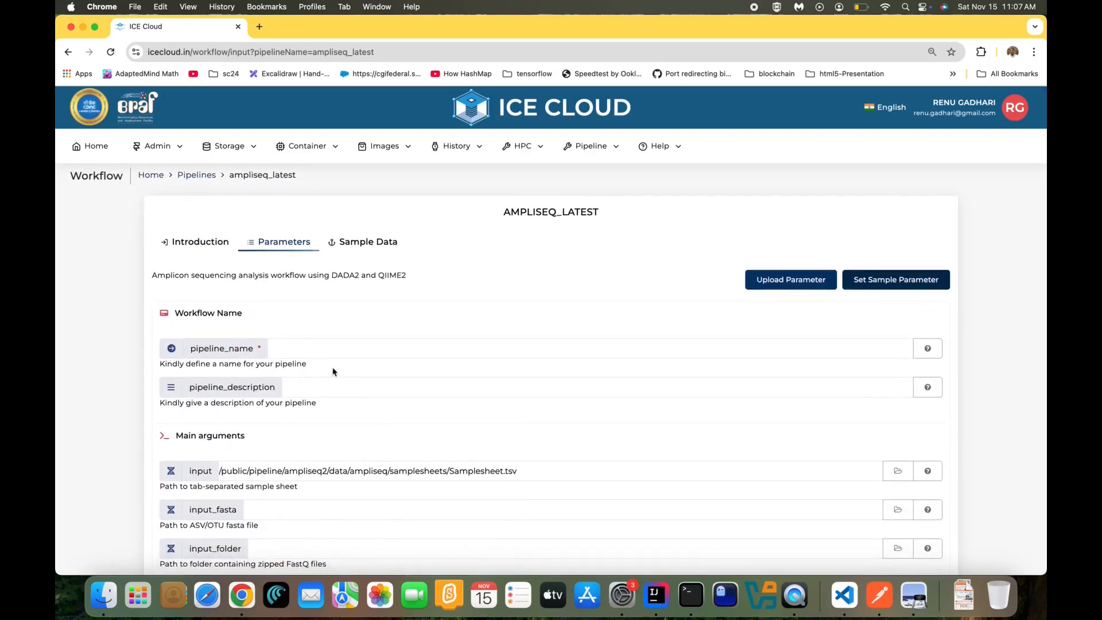
Enter 'run1' as the pipeline_name and submit the ampliseq_latest pipeline
left_click(325, 350)
type("run1")
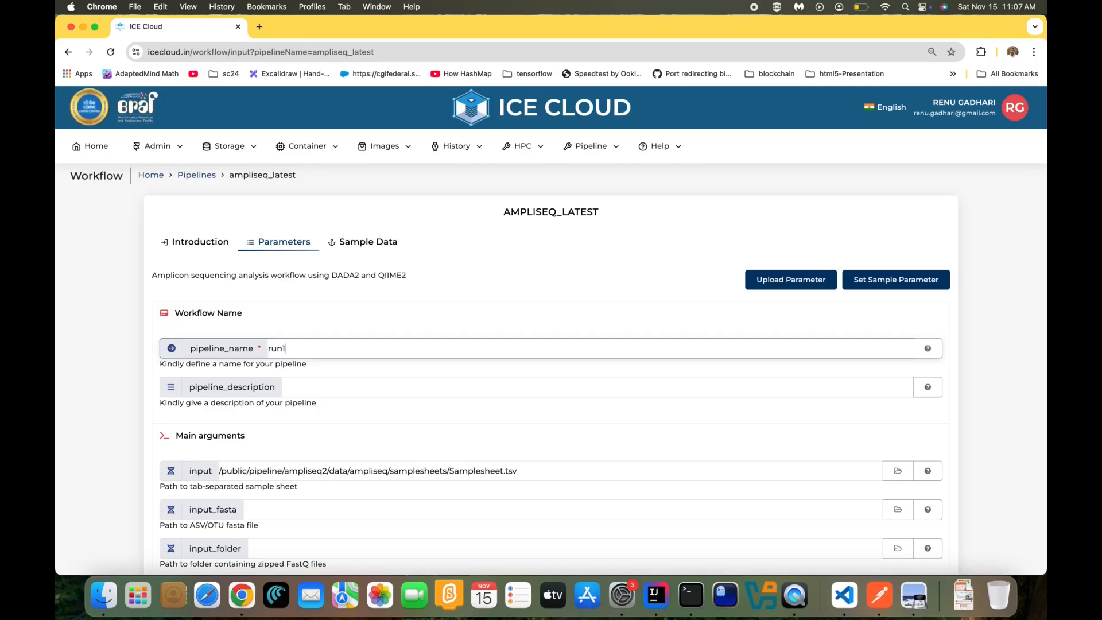
scroll(513, 368, "down", 15)
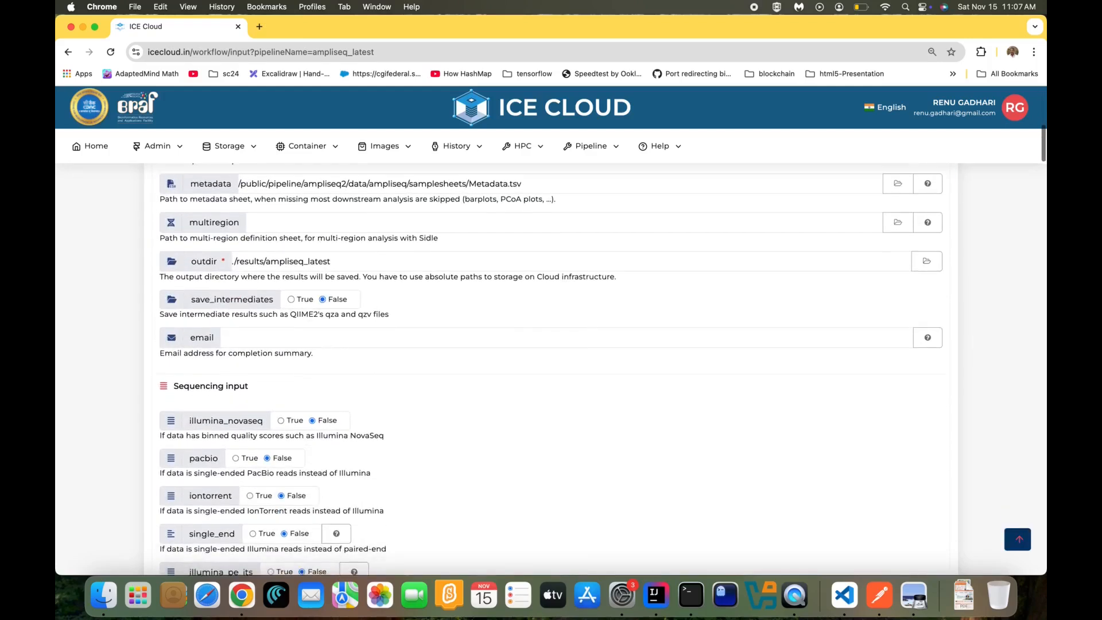
scroll(661, 436, "down", 15)
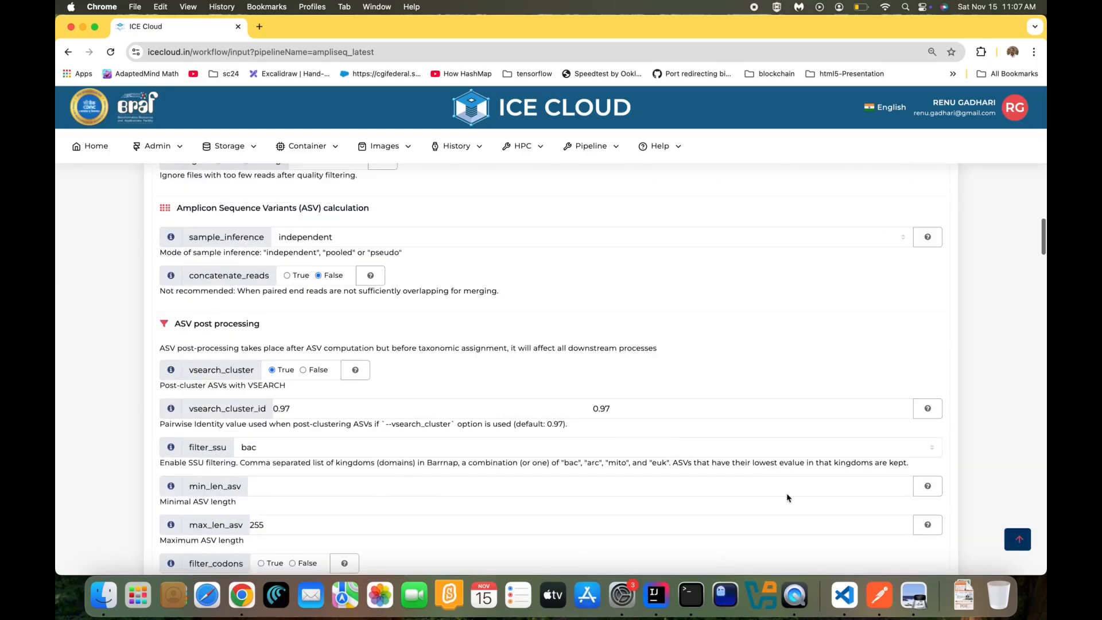
scroll(787, 497, "down", 20)
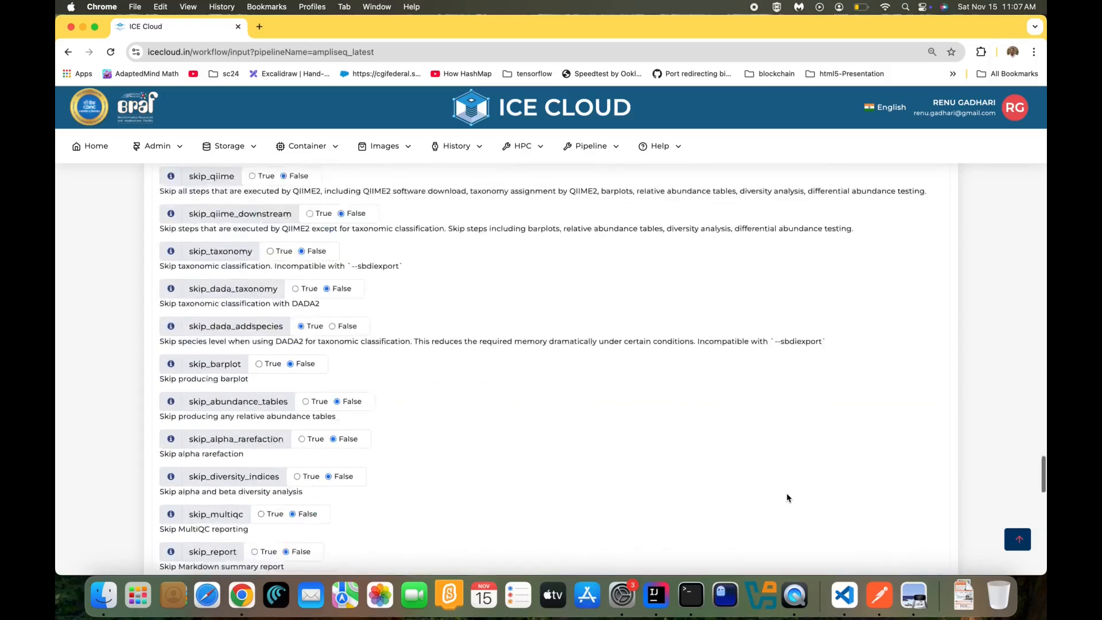
scroll(787, 495, "down", 5)
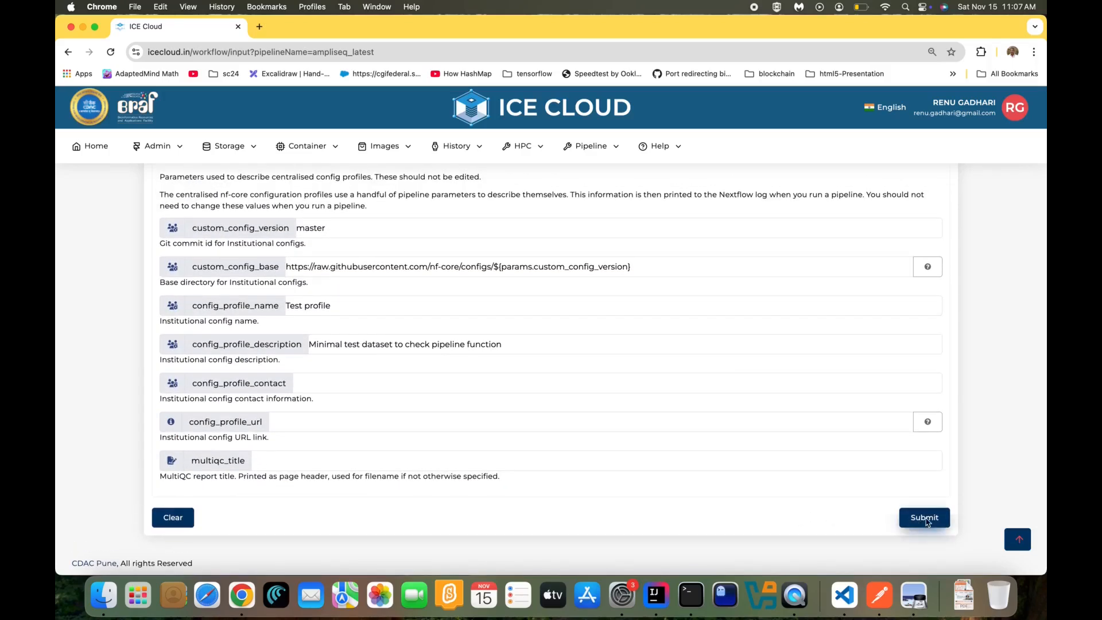
left_click(925, 518)
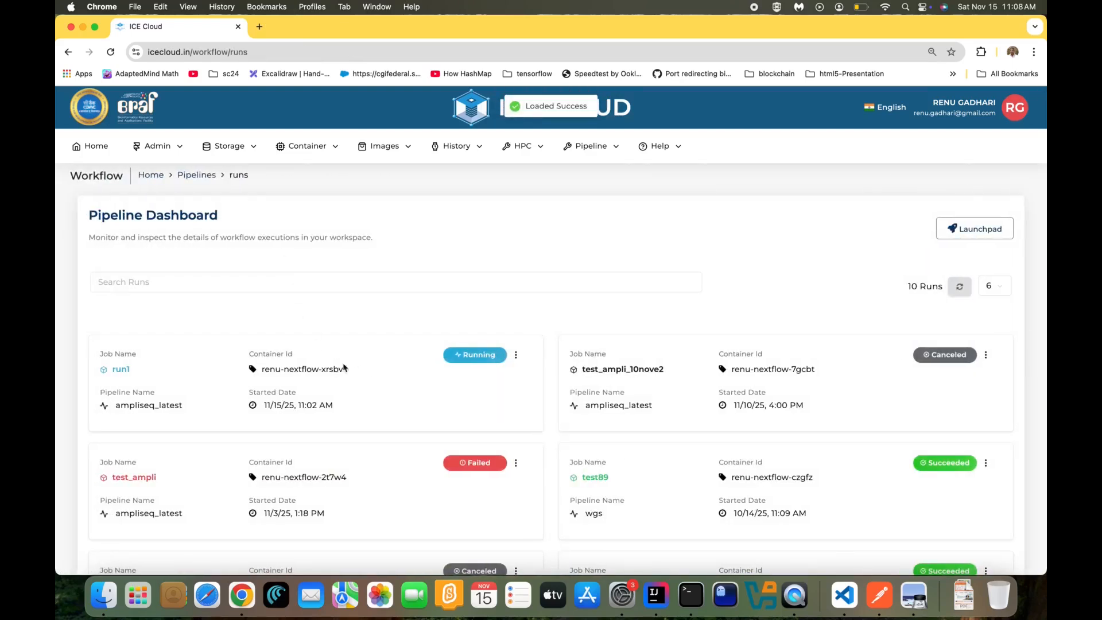
Open run1's activity page and check its execution log, submitted parameters and process status
left_click(155, 368)
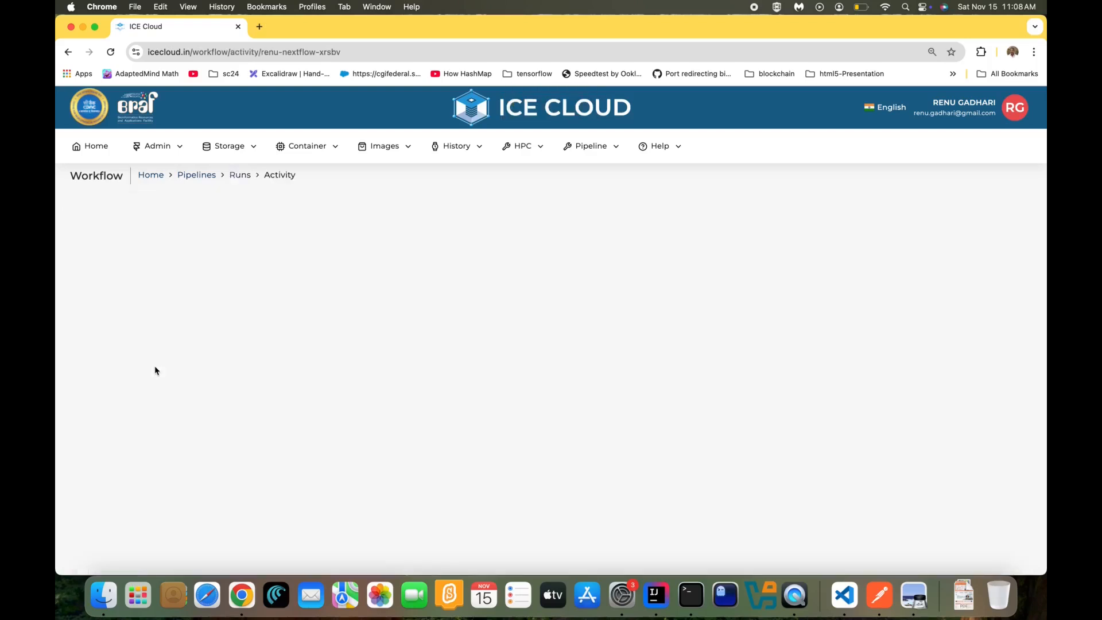
scroll(288, 361, "down", 3)
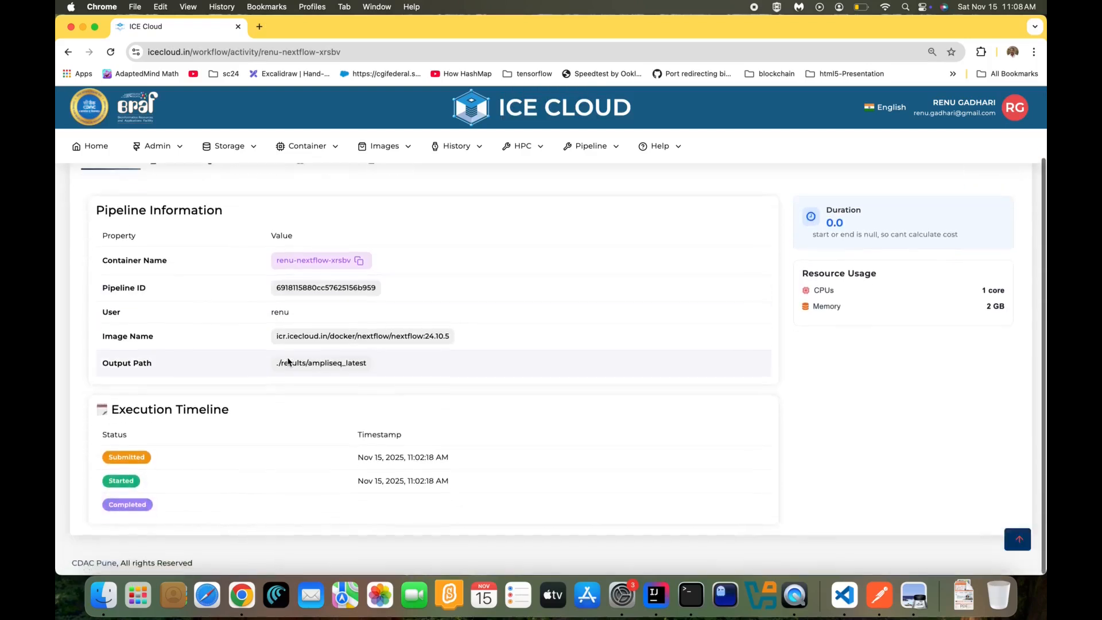
scroll(288, 361, "up", 3)
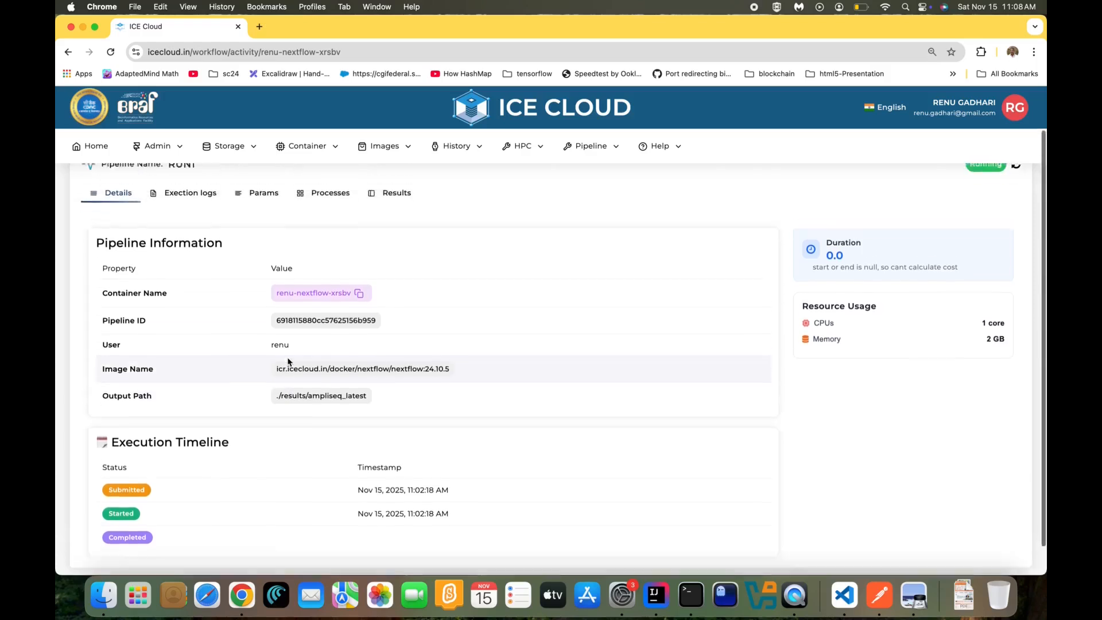
left_click(191, 202)
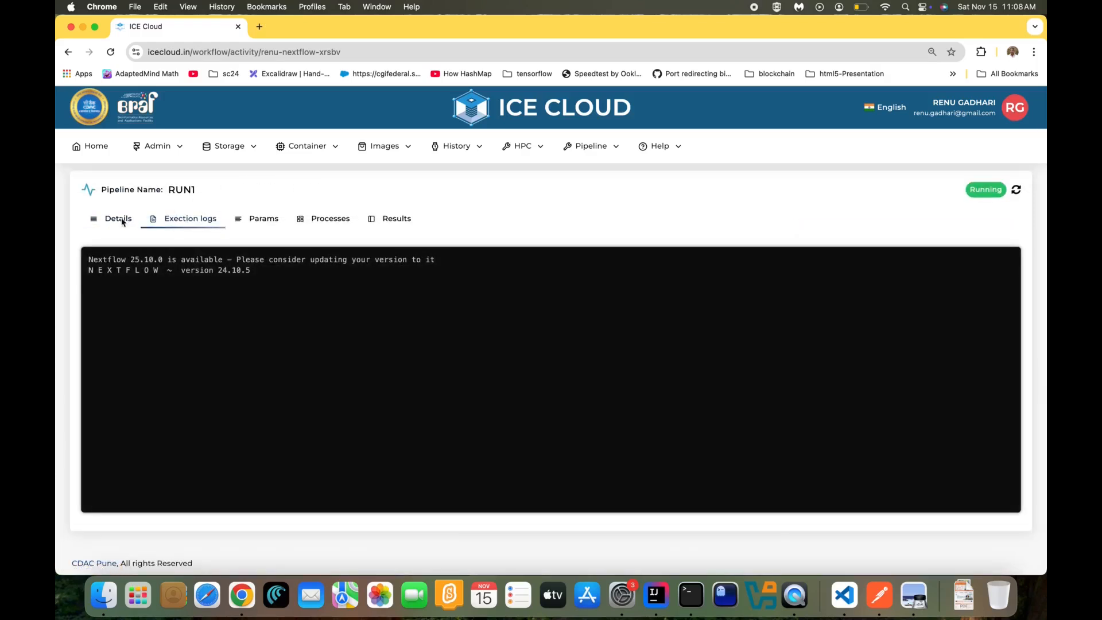
left_click(285, 218)
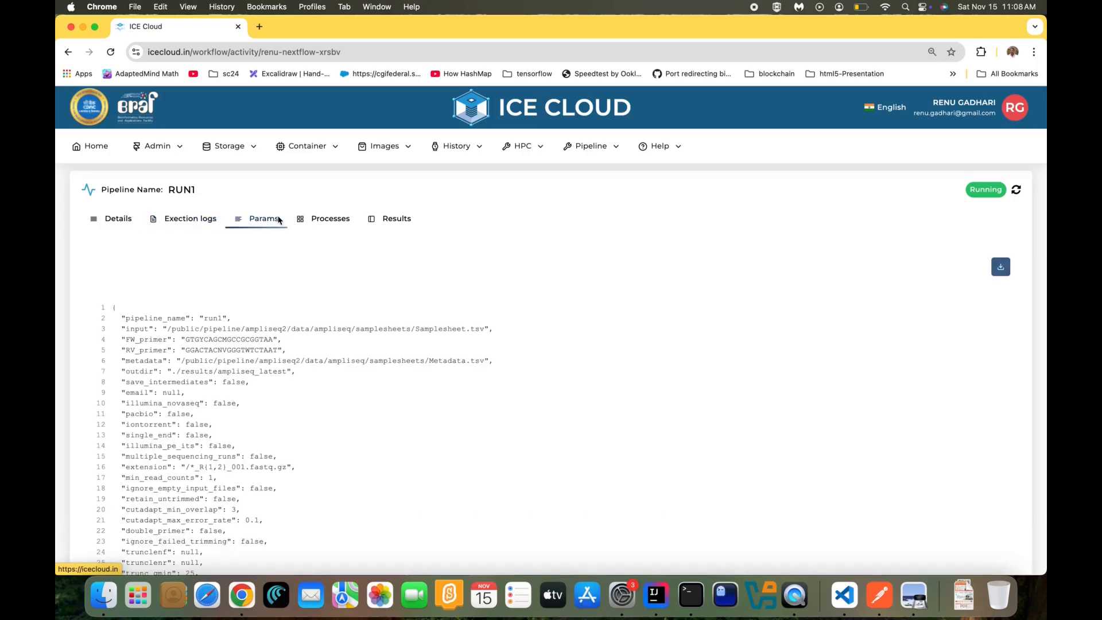
left_click(313, 223)
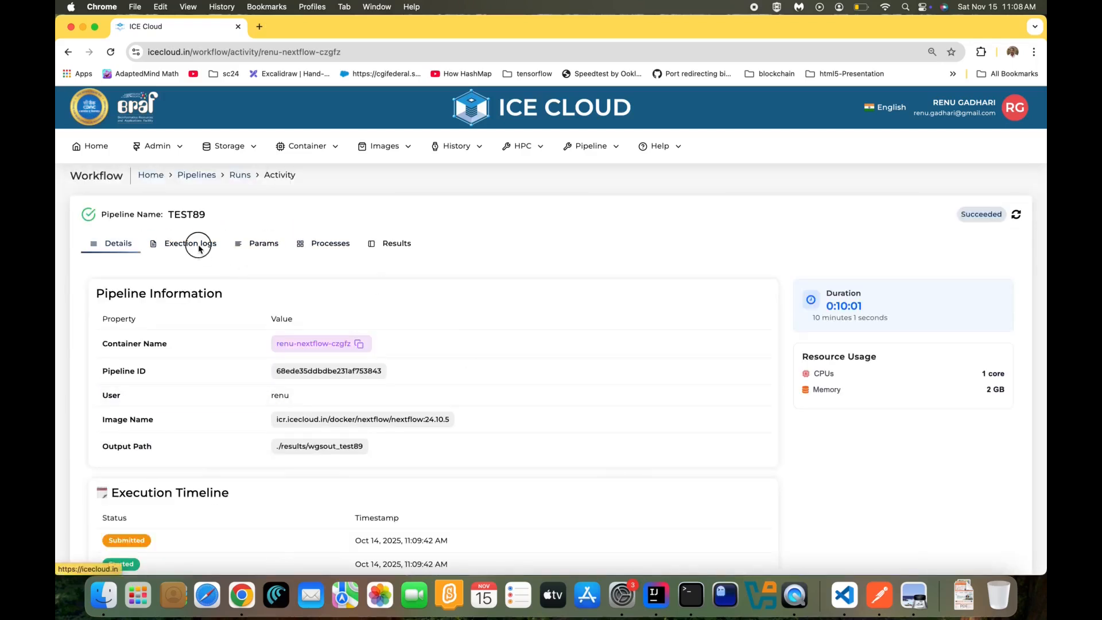
Read TEST89's execution log, confirm all 8 processes succeeded, then bring up its Results
left_click(199, 248)
scroll(392, 377, "down", 10)
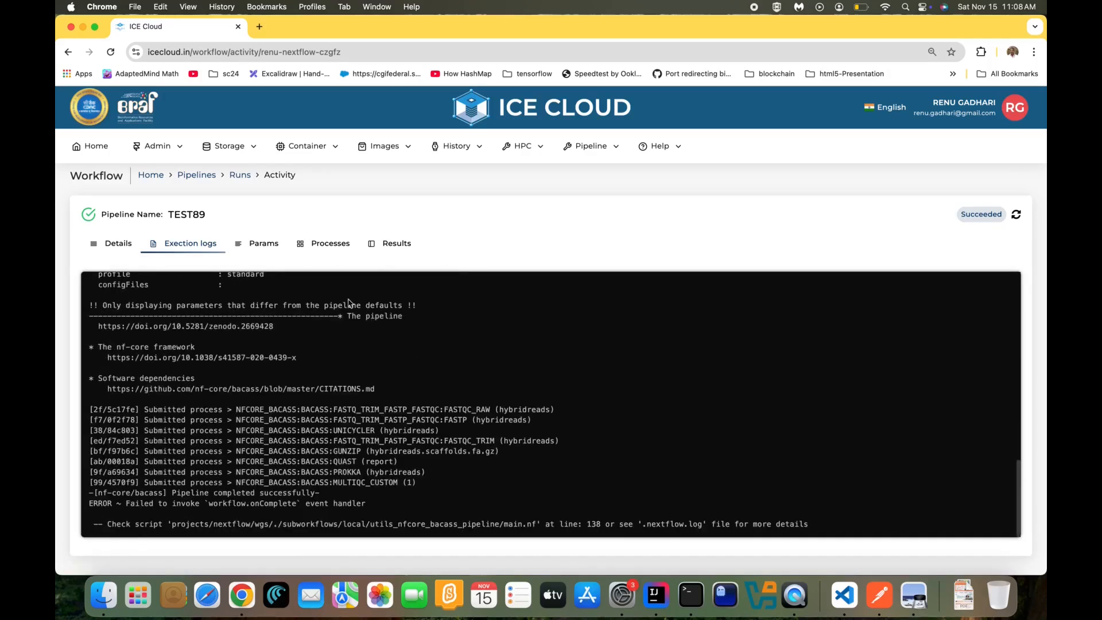
left_click(318, 246)
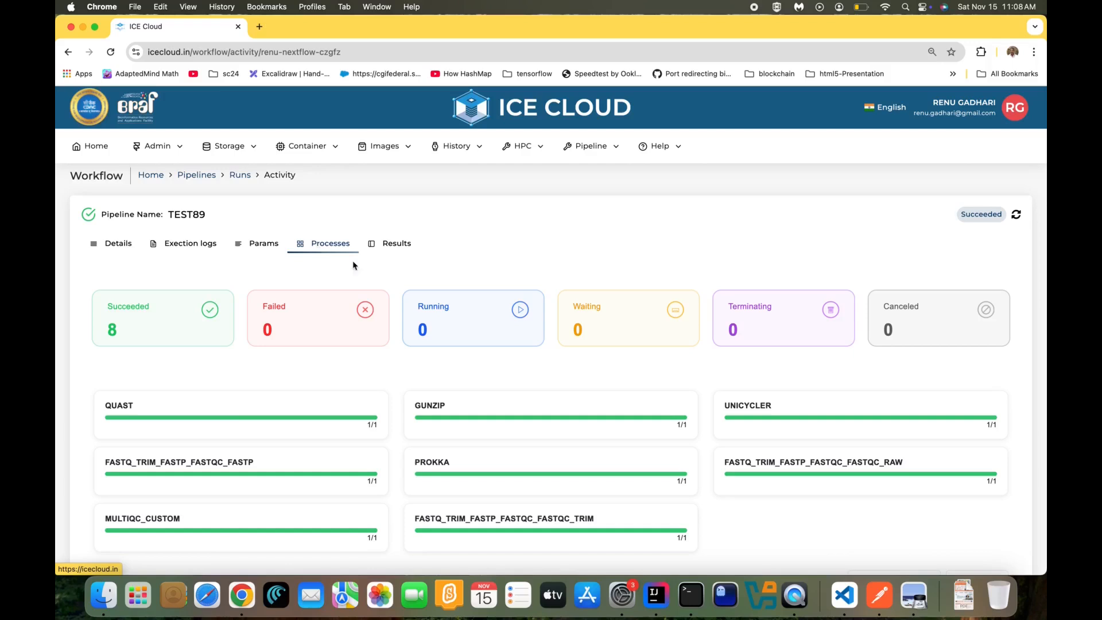
scroll(434, 319, "down", 5)
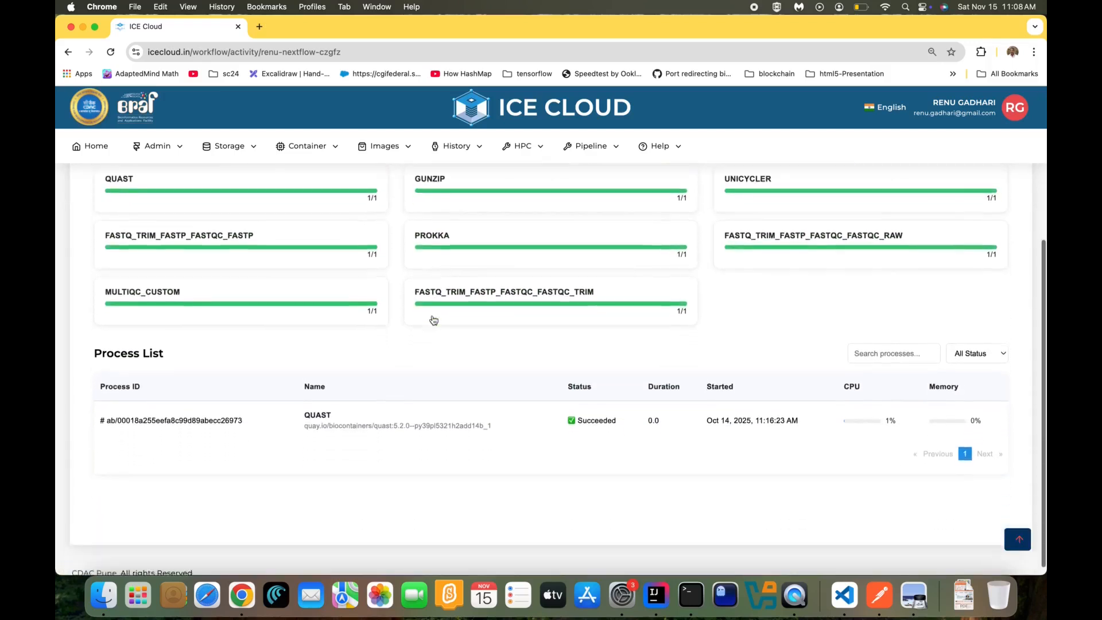
left_click(433, 427)
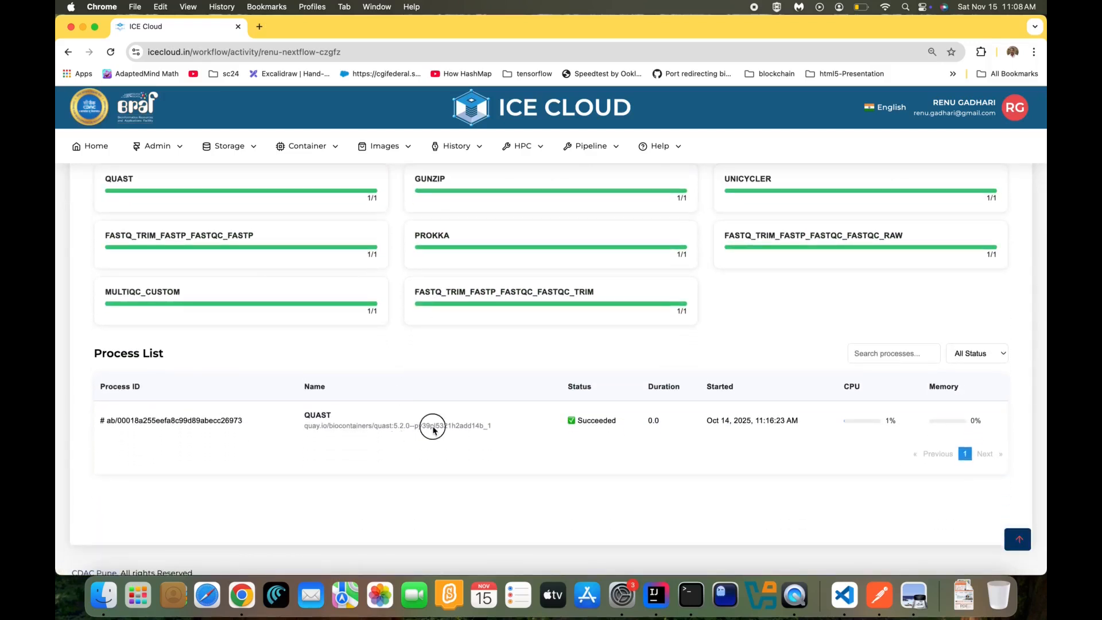
scroll(594, 429, "up", 5)
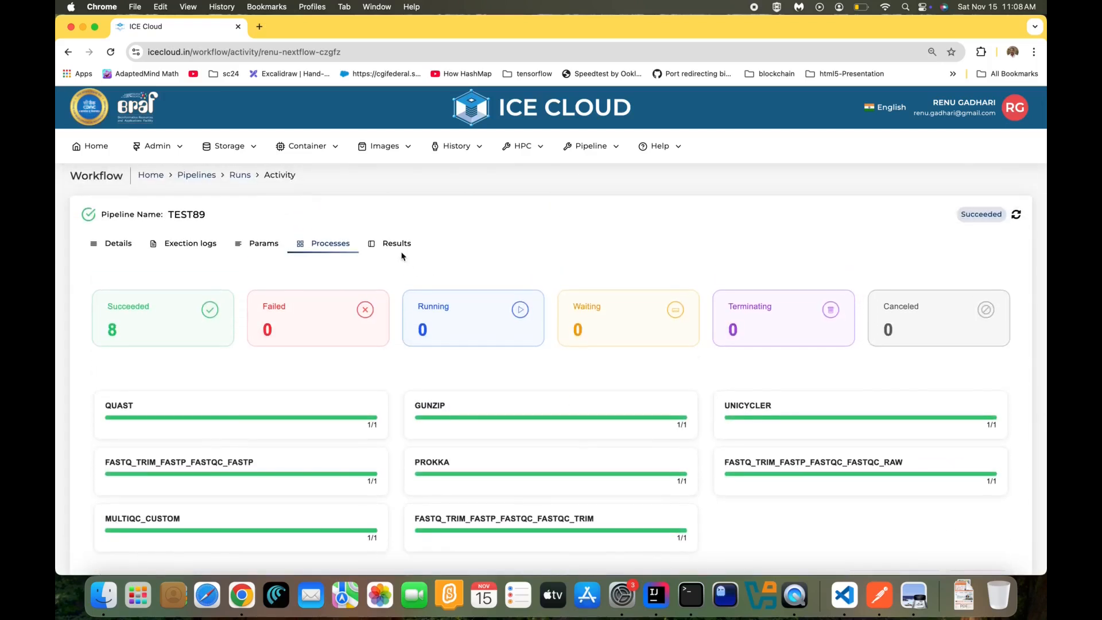
left_click(396, 243)
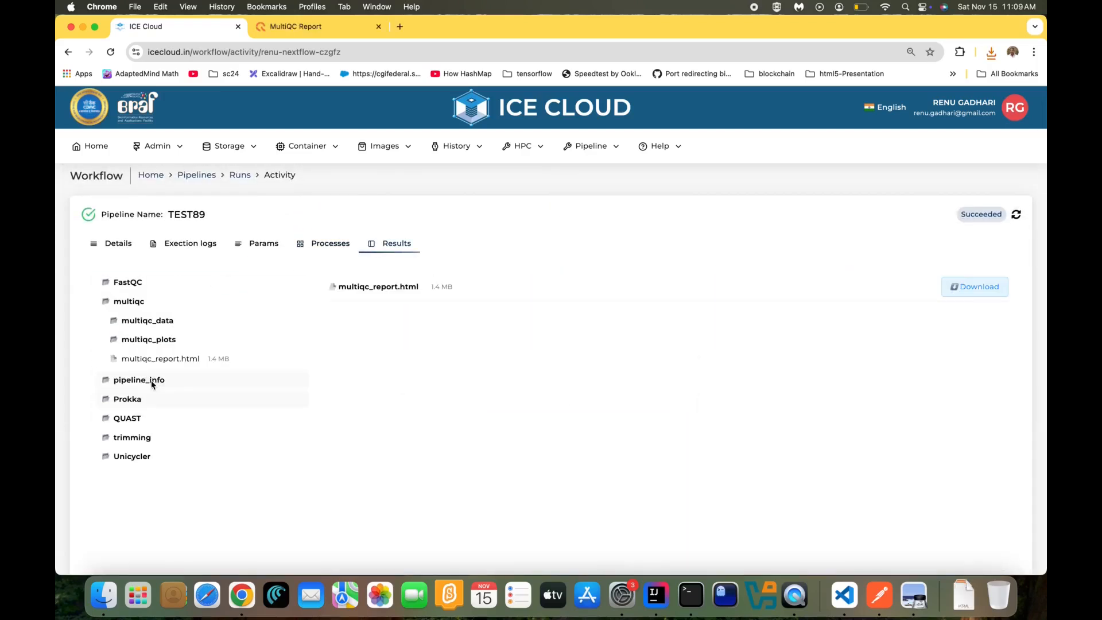
Under pipeline_info, preview TEST89's execution_report, execution_timeline and pipeline_report.html files
left_click(139, 380)
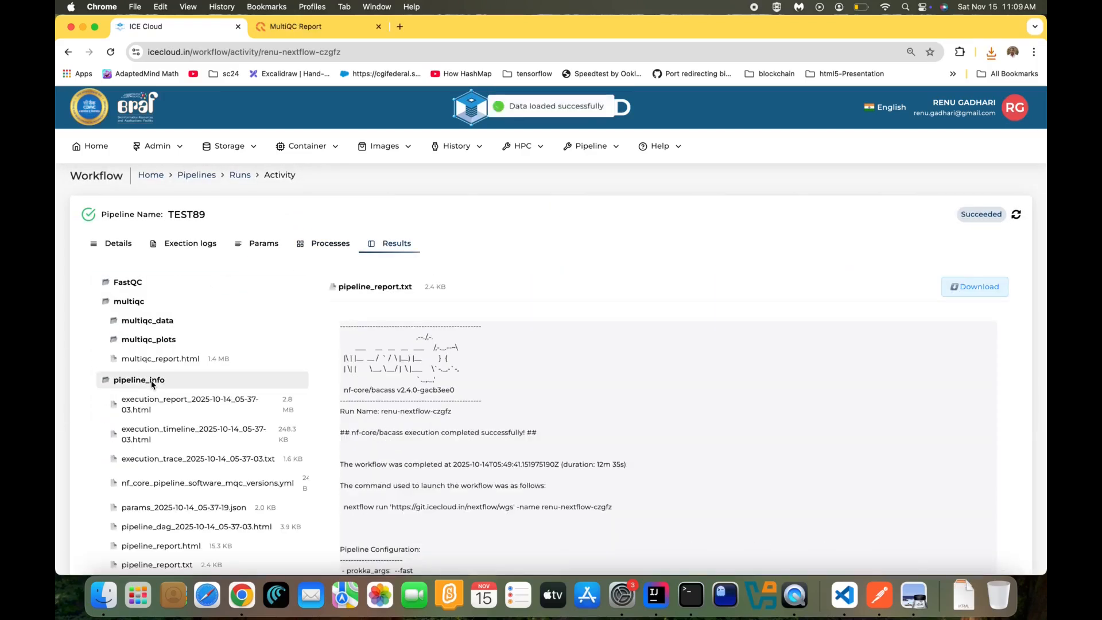
left_click(236, 405)
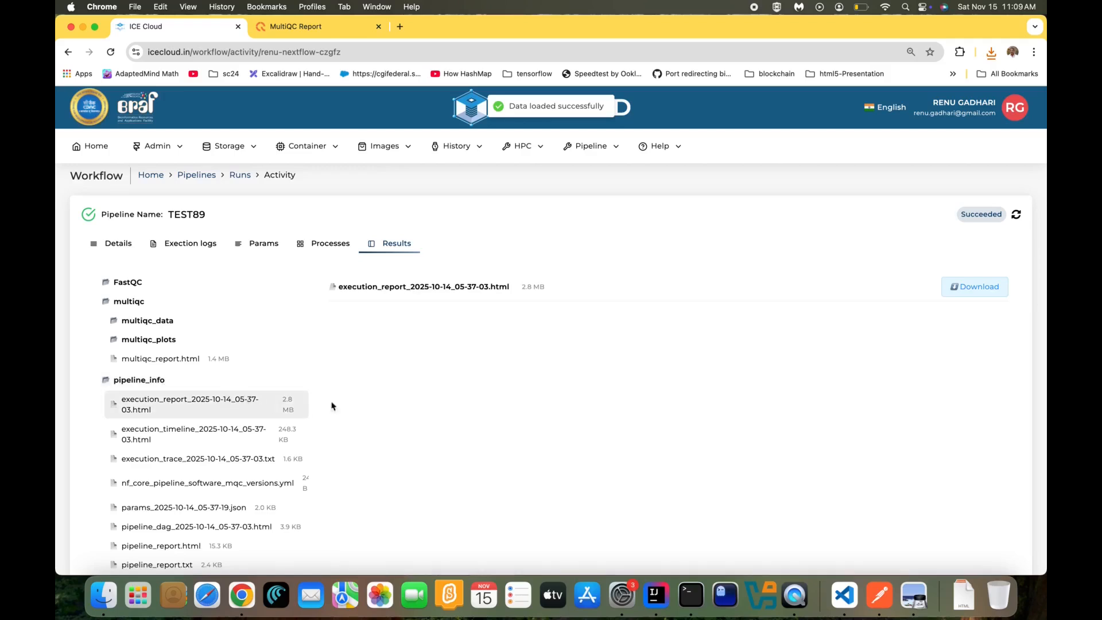
scroll(431, 403, "down", 5)
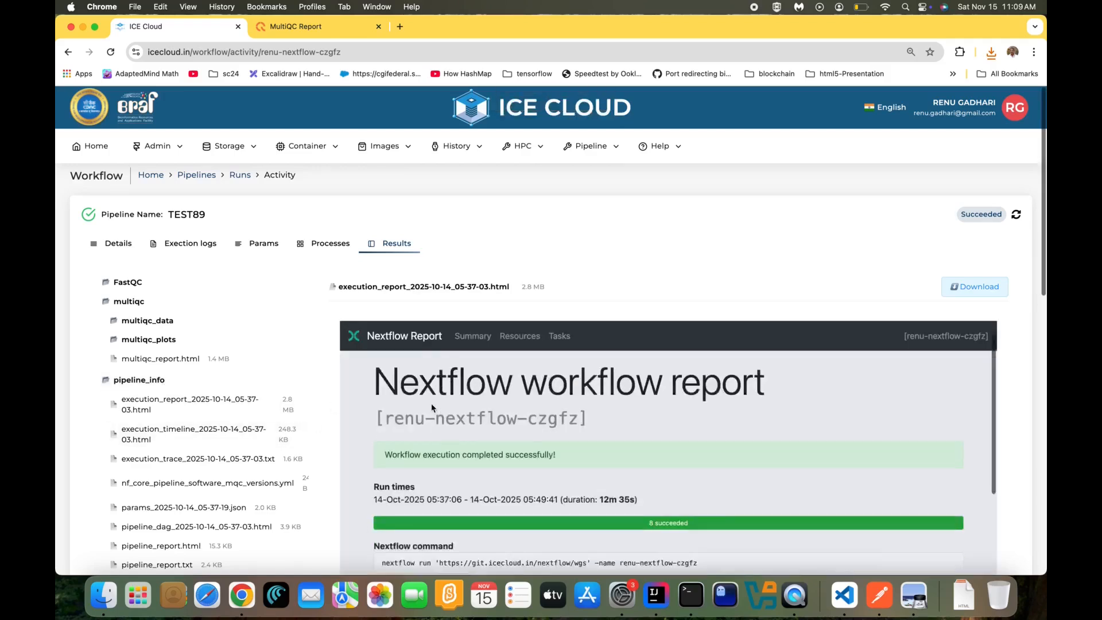
scroll(431, 405, "down", 10)
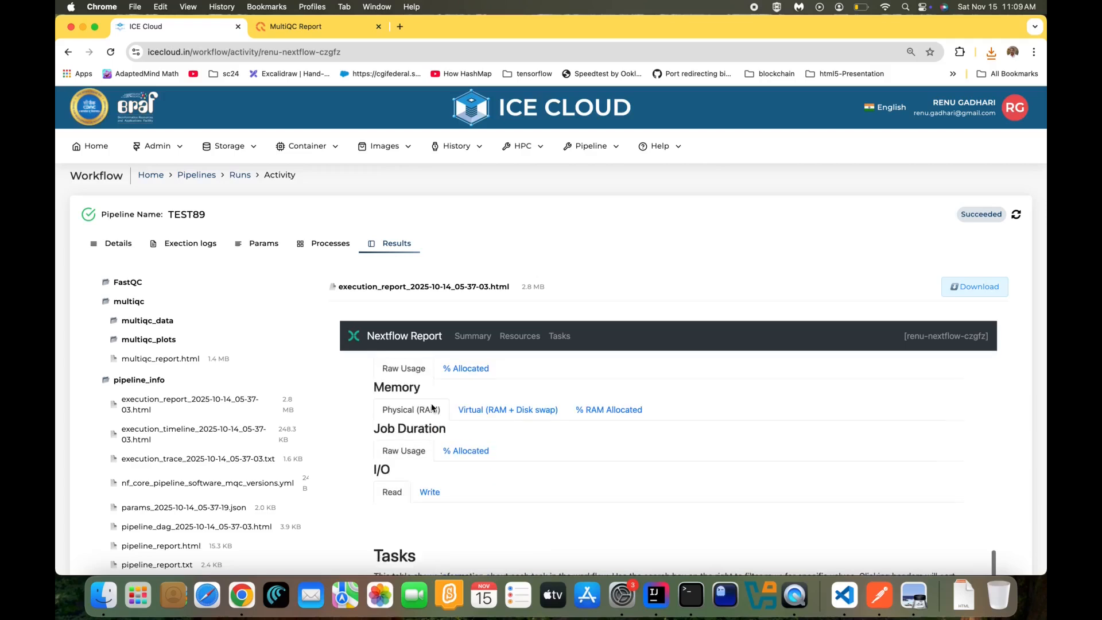
left_click(226, 446)
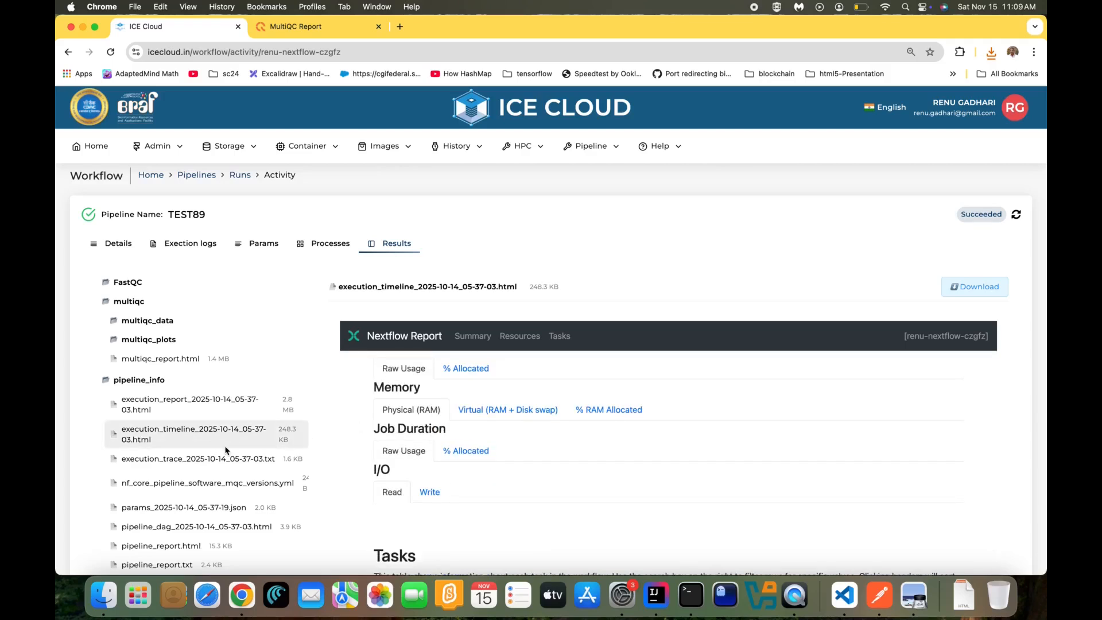
scroll(225, 450, "down", 3)
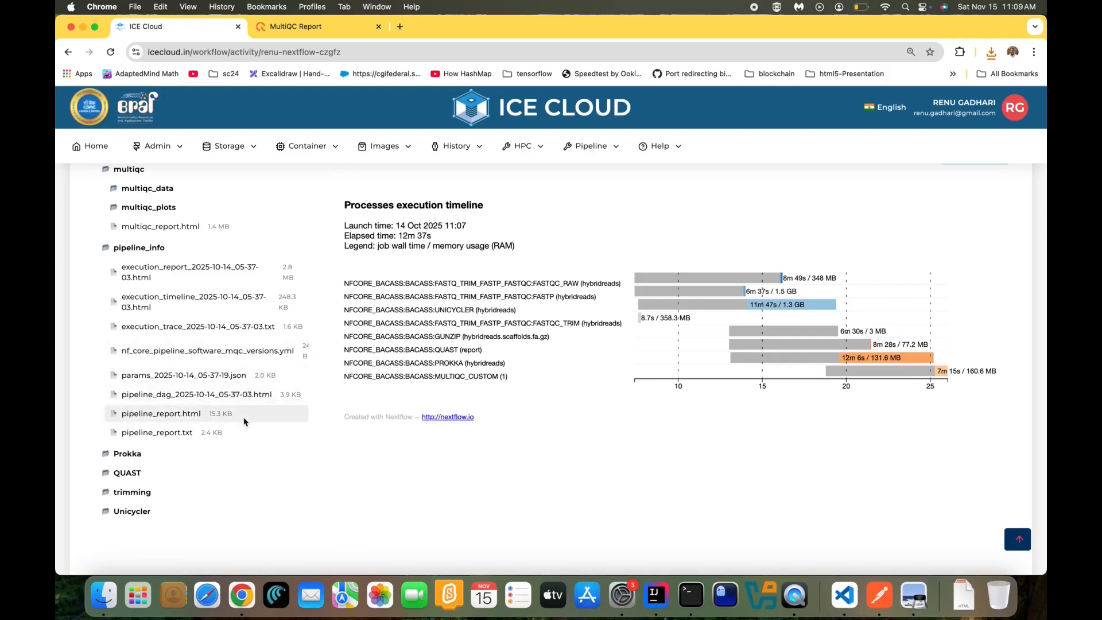
left_click(172, 414)
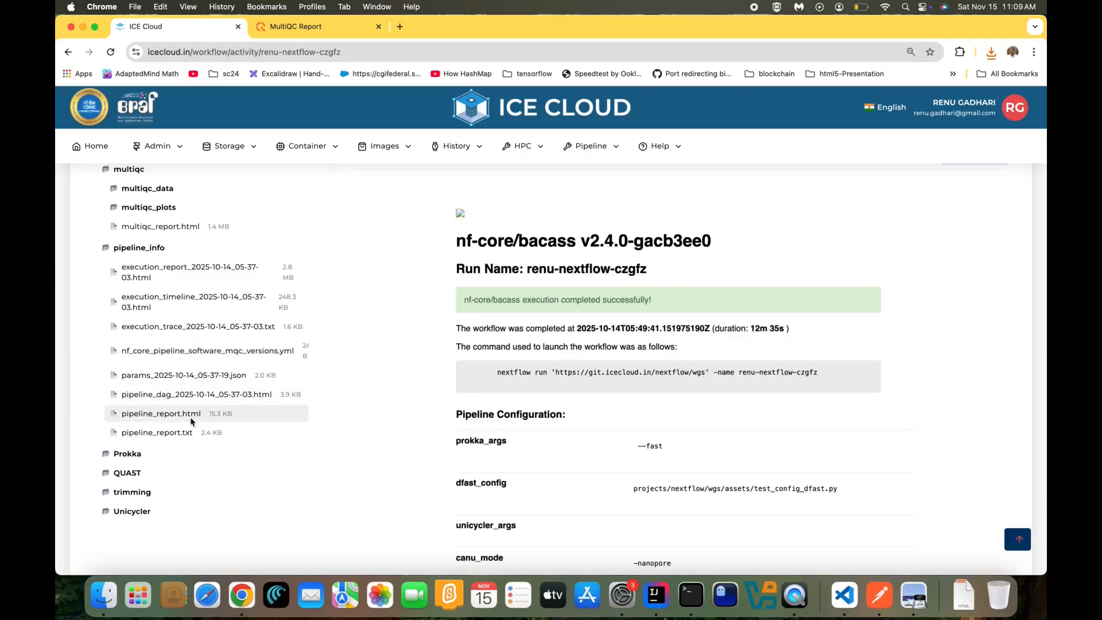
scroll(515, 380, "down", 10)
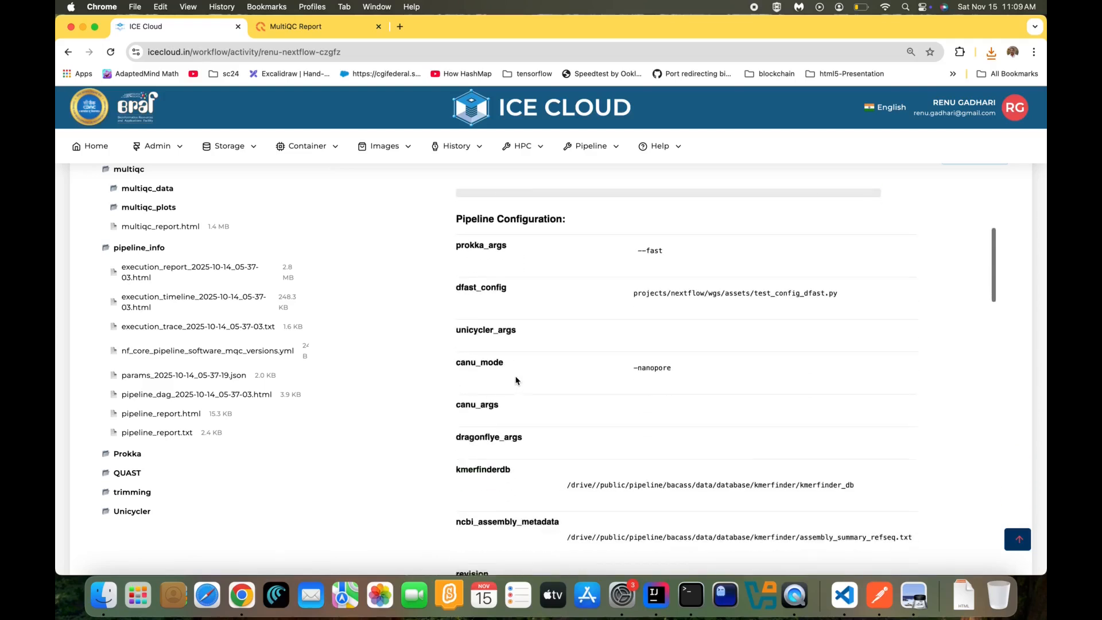